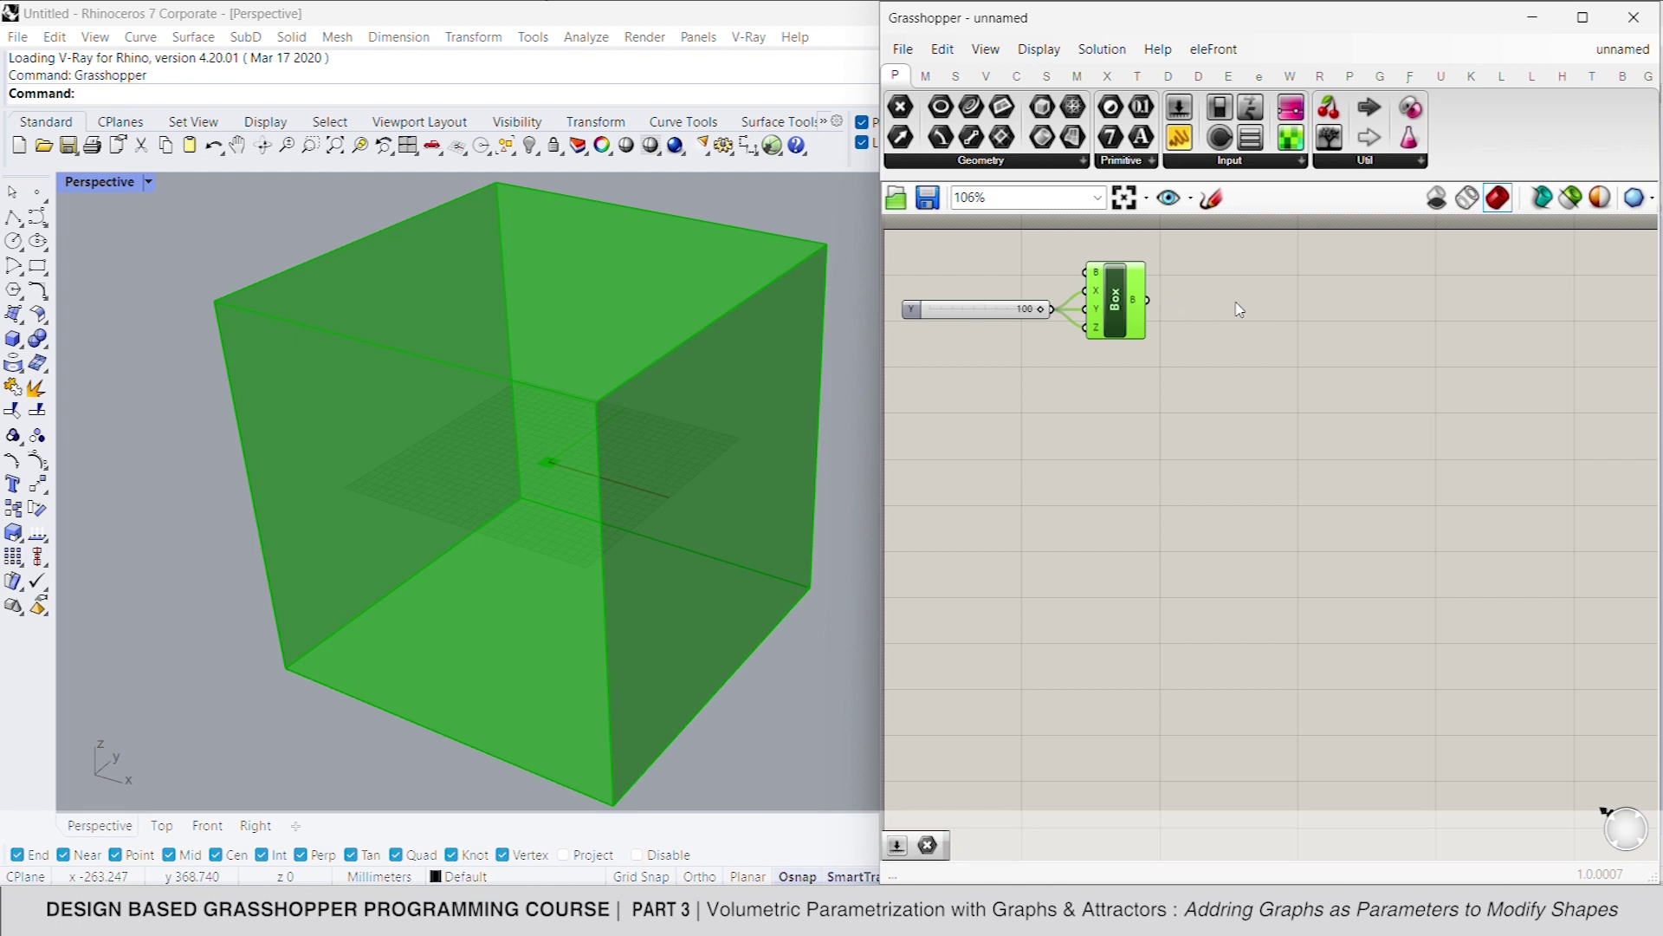
Add a Quad Panels component and place it beside the Box component
{"action": "double_click", "coordinate": [1403, 316]}
{"action": "type", "text": "quad"}
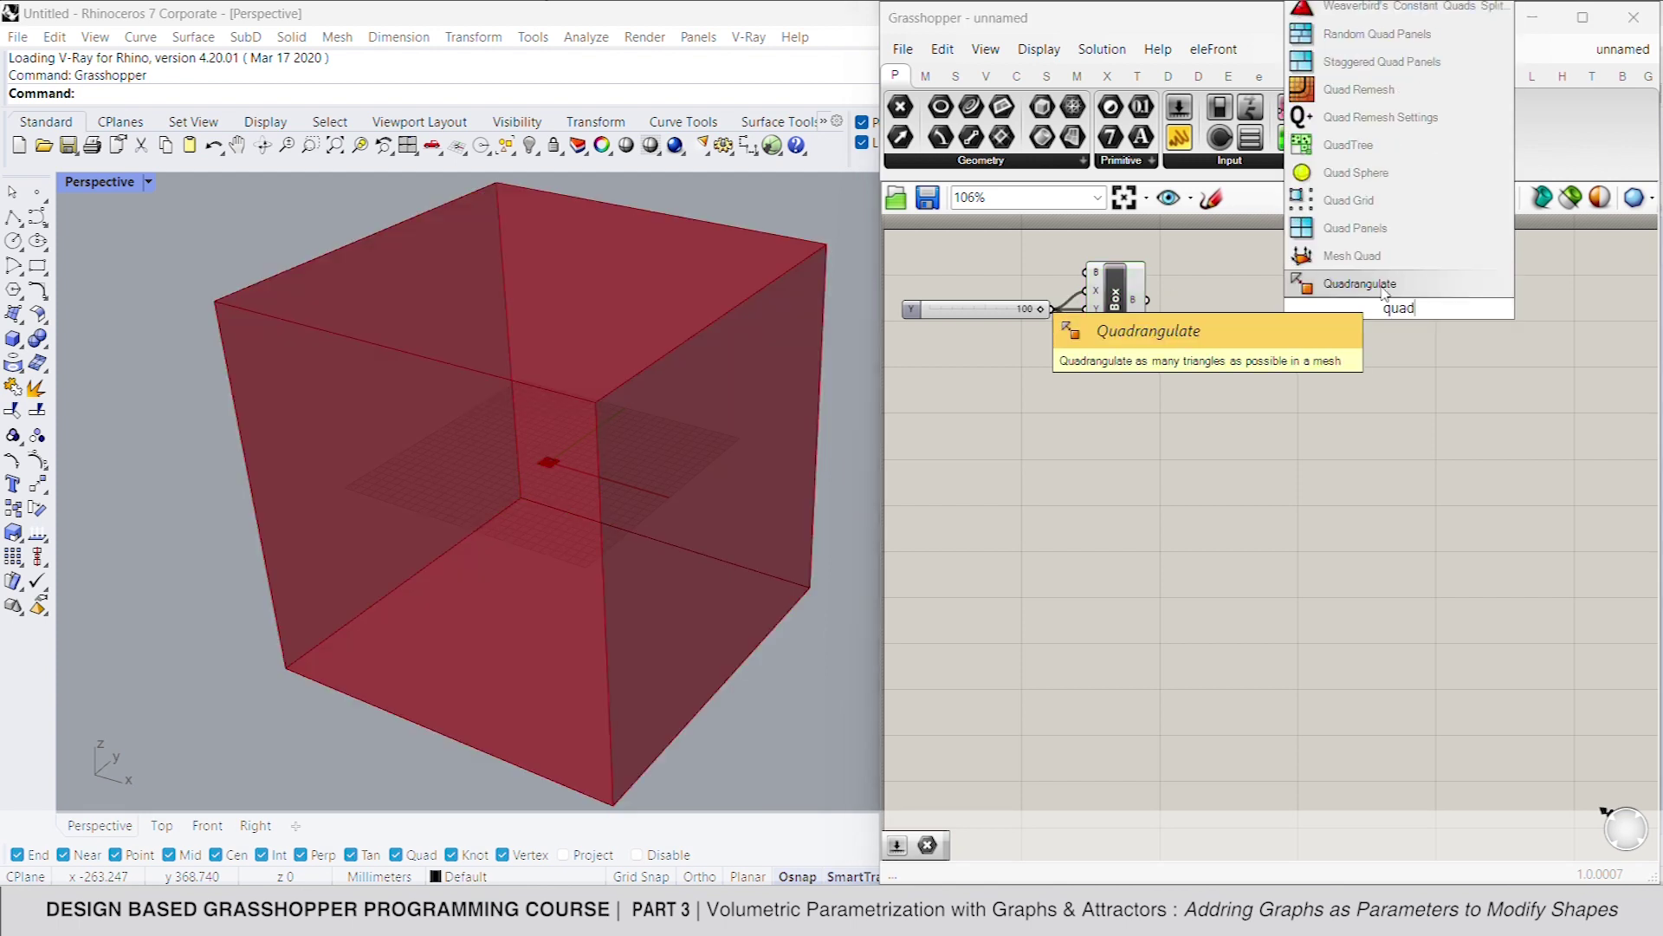
{"action": "left_click", "coordinate": [1356, 228]}
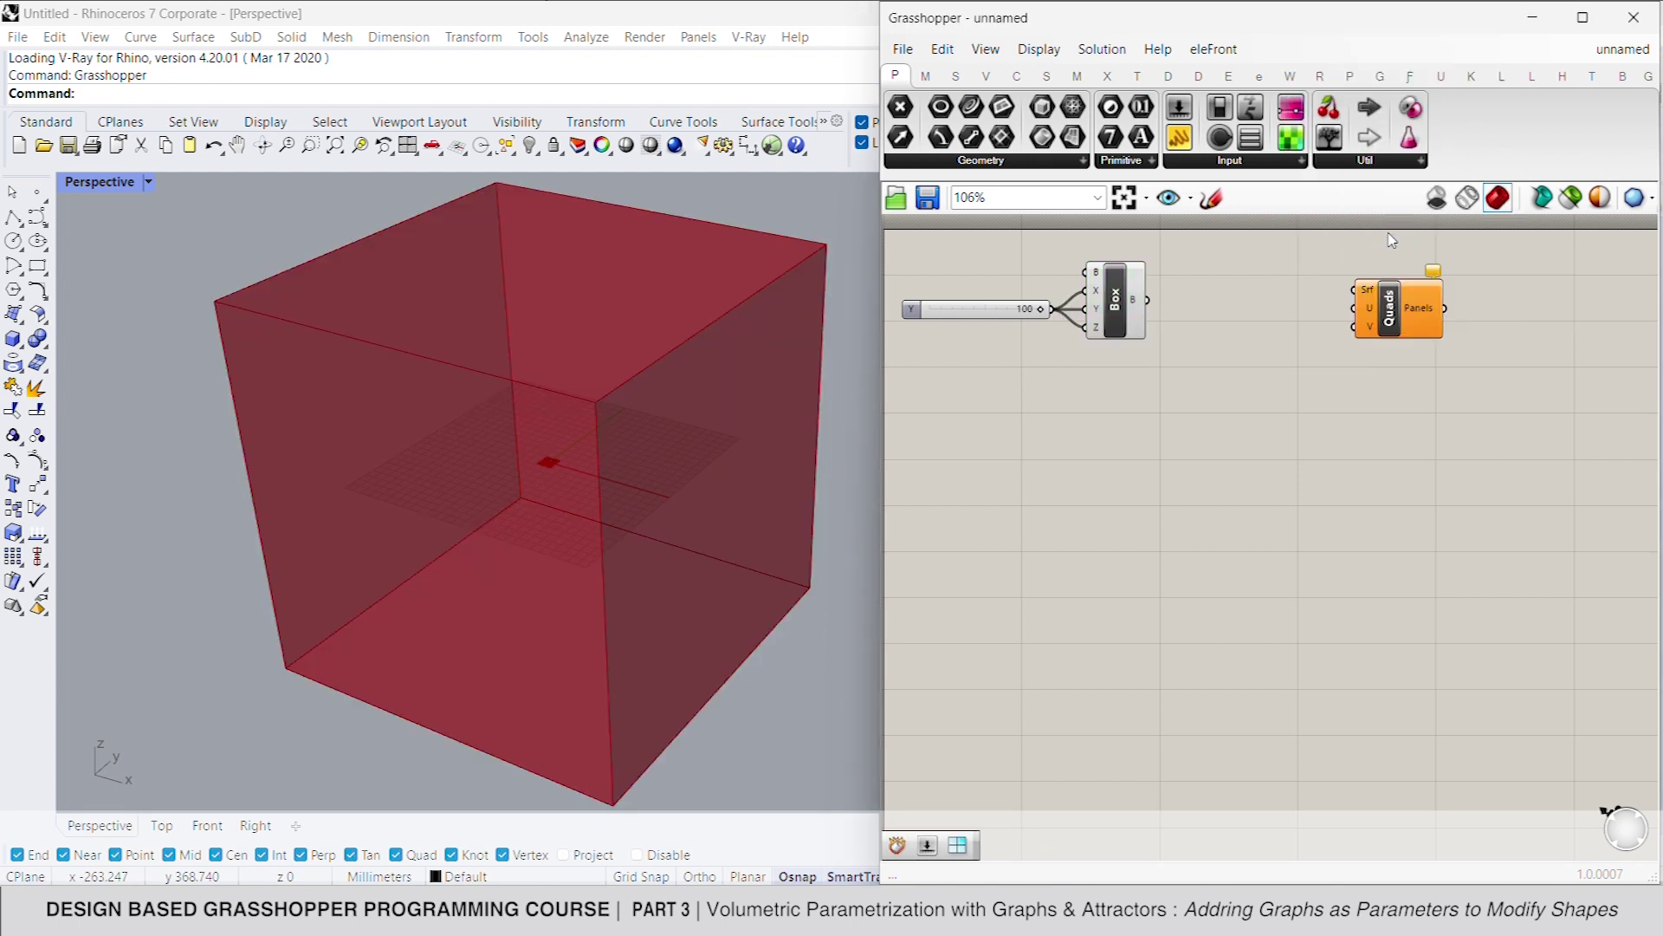
{"action": "left_click_drag", "start_coordinate": [1362, 298], "coordinate": [1286, 302]}
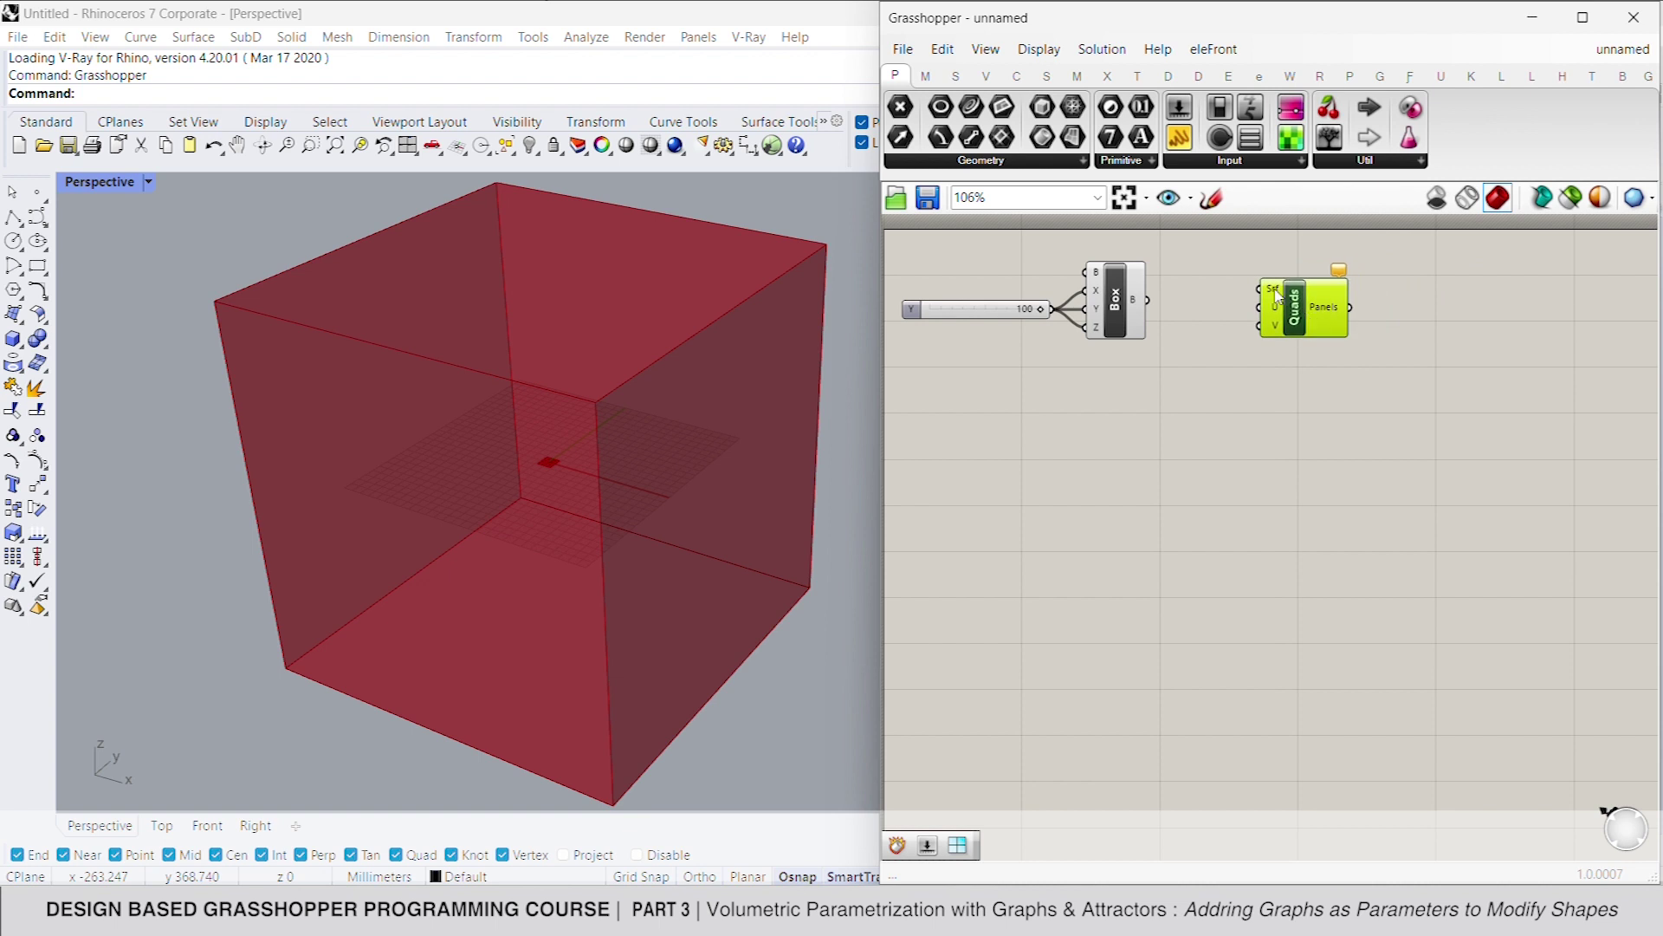
Insert a Deconstruct Brep between Box and Quad Panels, wiring its faces to Srf, and chain a second copy to the Panels output
{"action": "double_click", "coordinate": [1209, 308]}
{"action": "type", "text": "debre"}
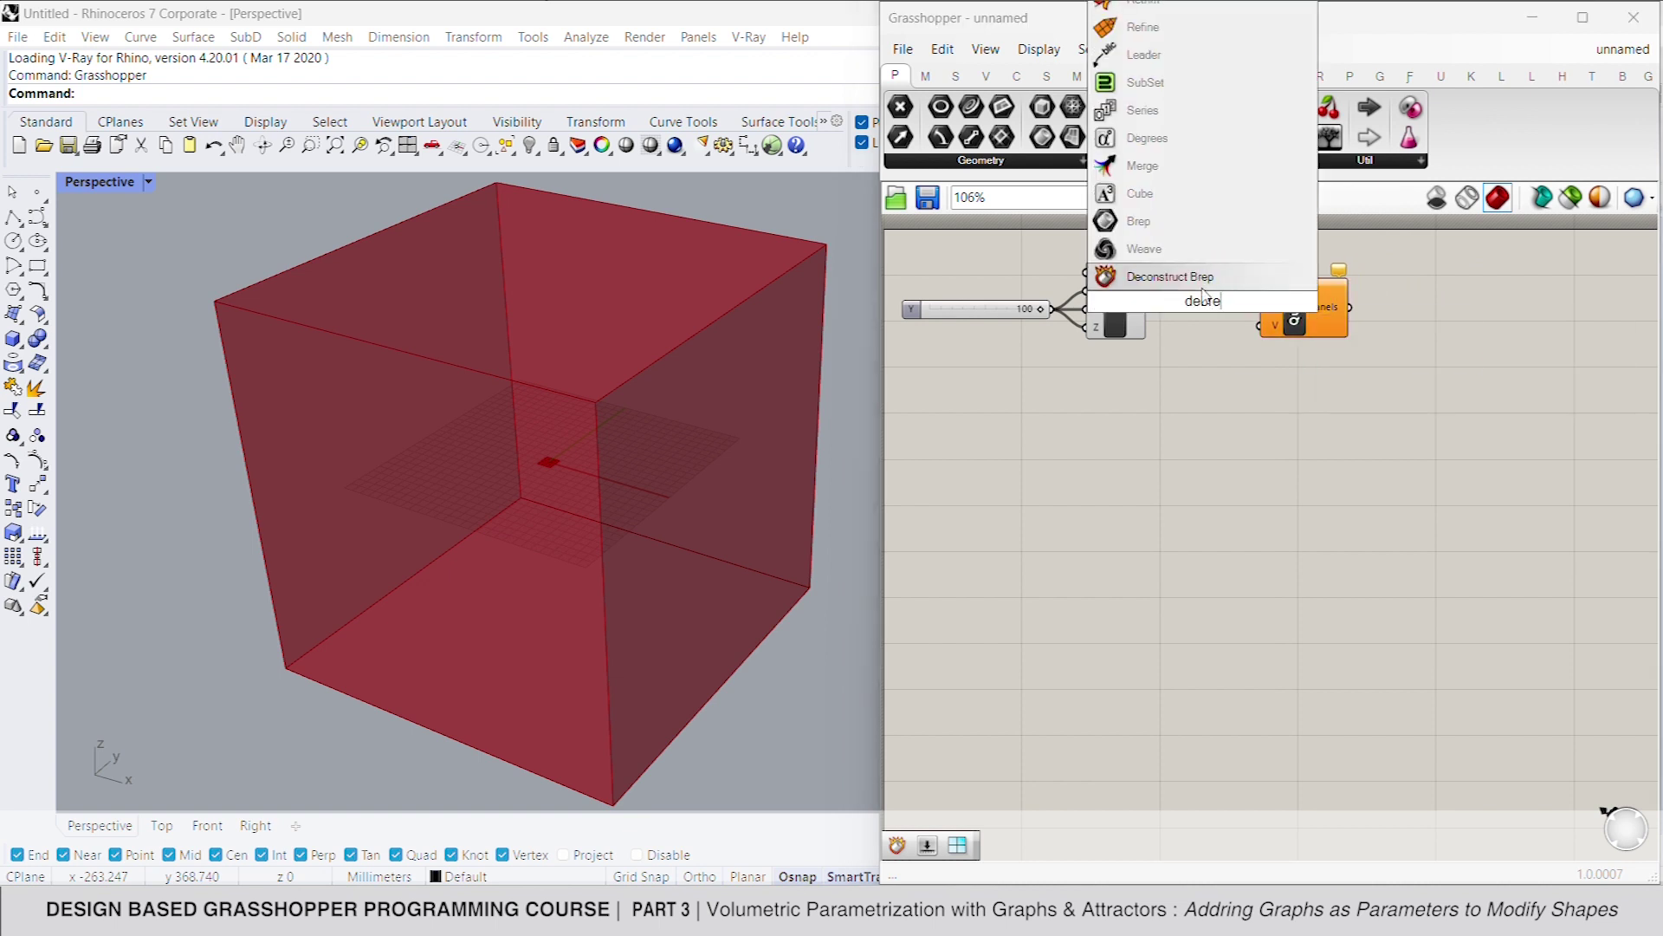
{"action": "key", "text": "Return"}
{"action": "left_click_drag", "start_coordinate": [1148, 301], "coordinate": [1400, 320]}
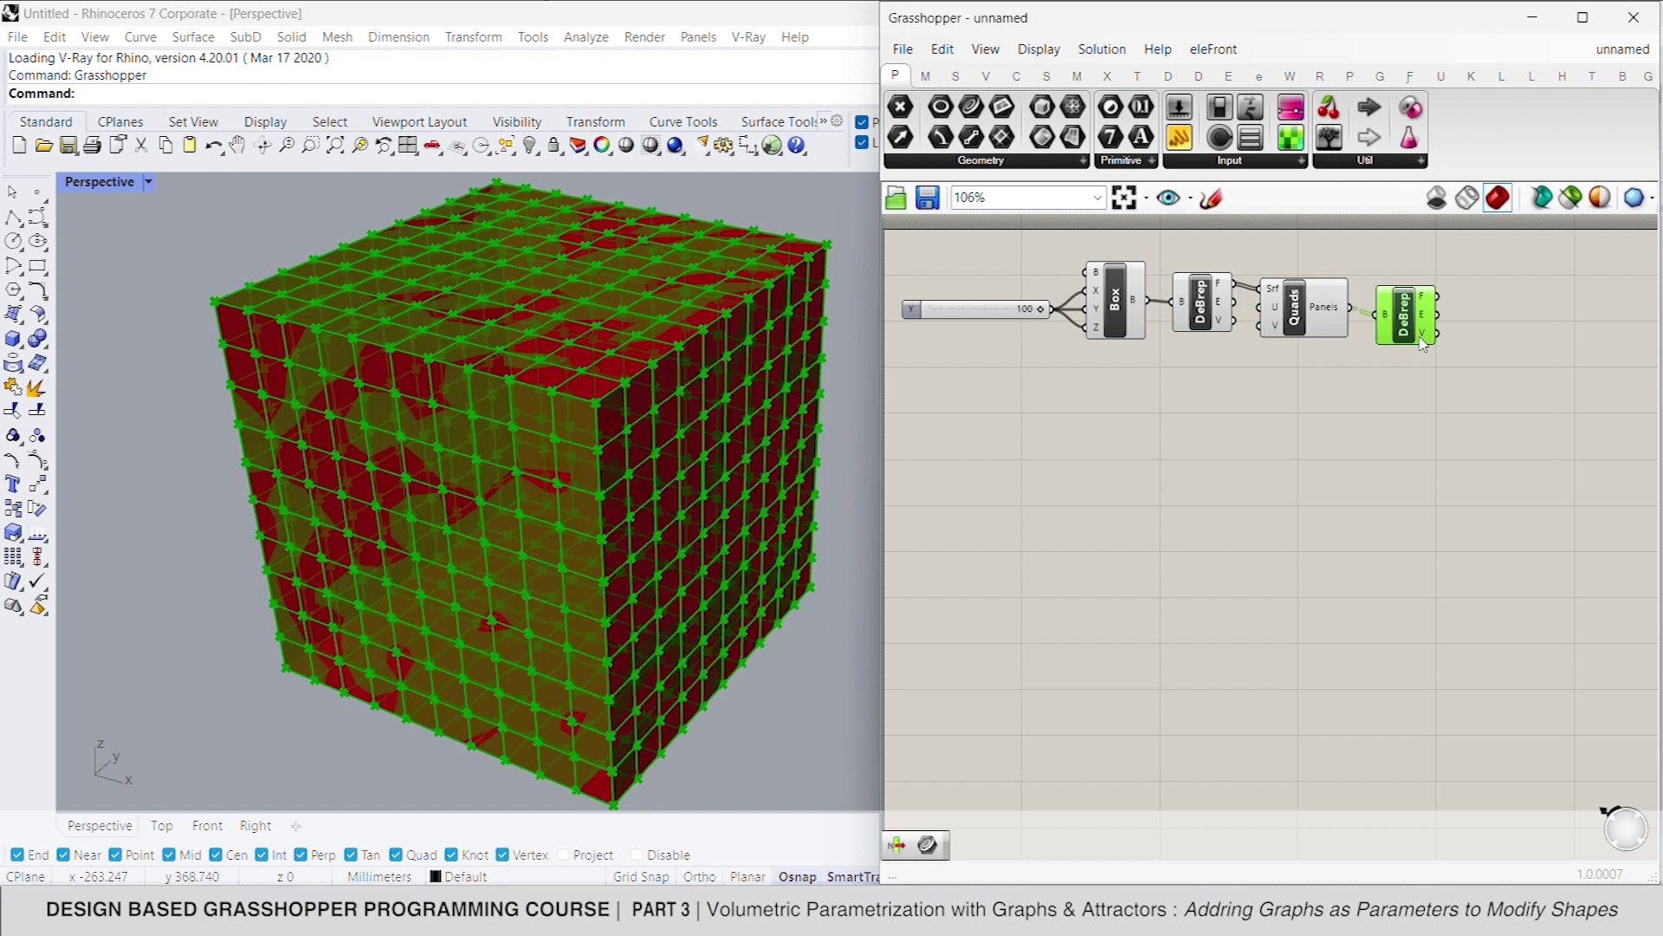
Turn off the preview of the Box, first Deconstruct Brep and Quad Panels components
{"action": "left_click_drag", "start_coordinate": [1367, 286], "coordinate": [1070, 357]}
{"action": "right_click", "coordinate": [1172, 407]}
{"action": "left_click", "coordinate": [1221, 441]}
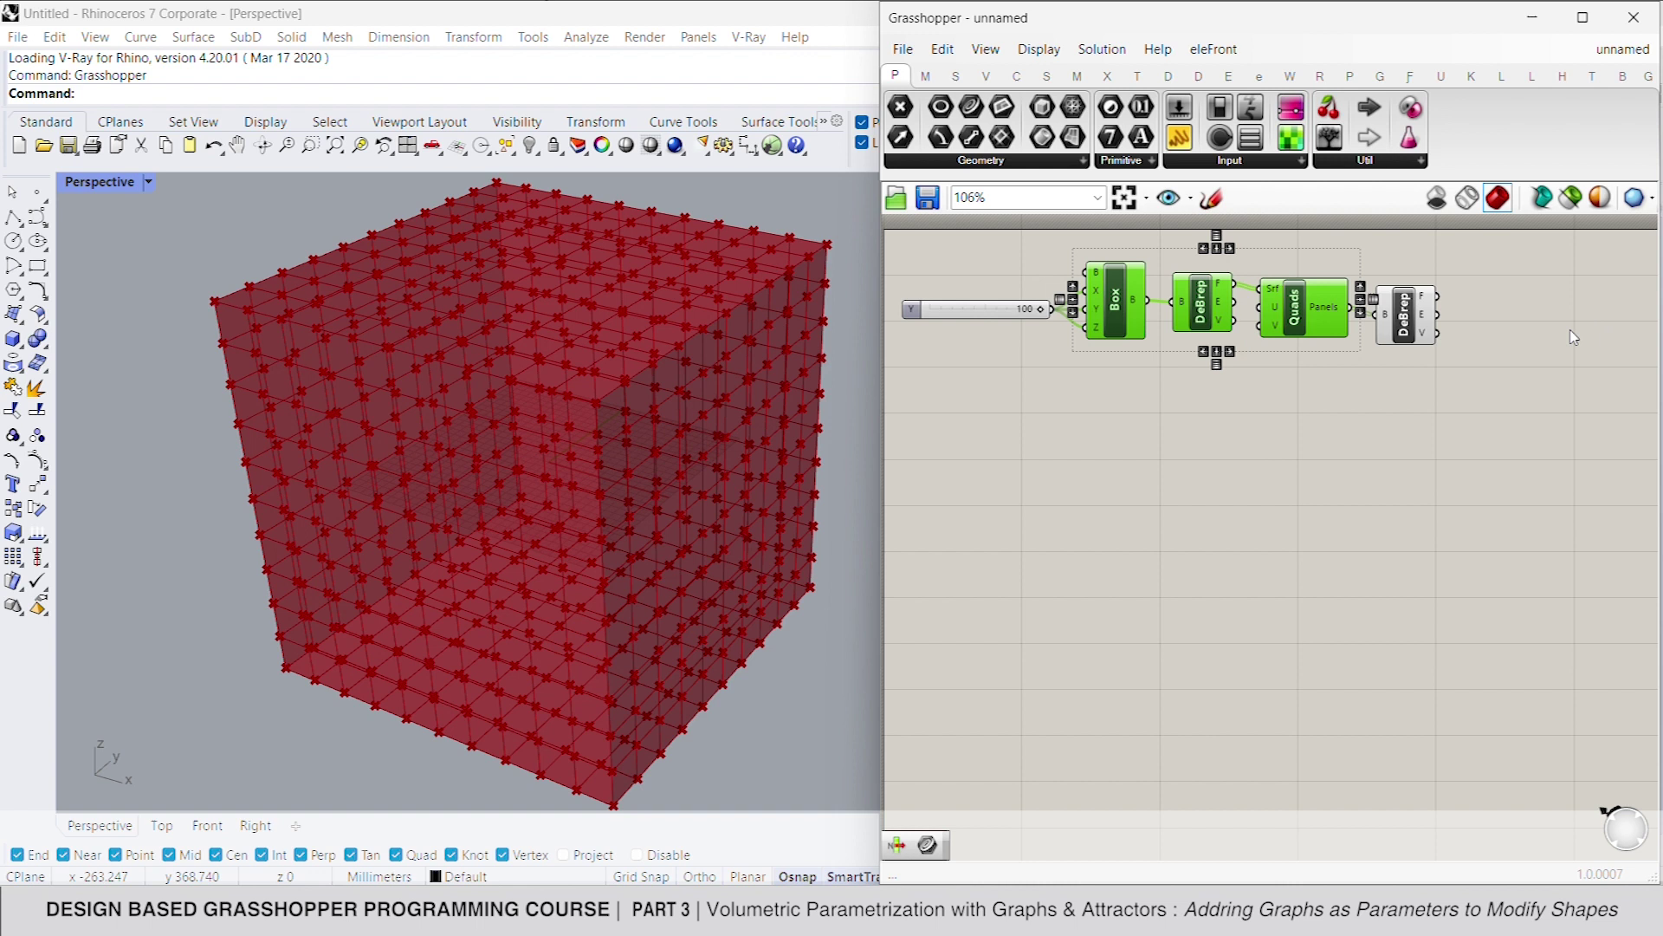
{"action": "left_click", "coordinate": [1512, 332]}
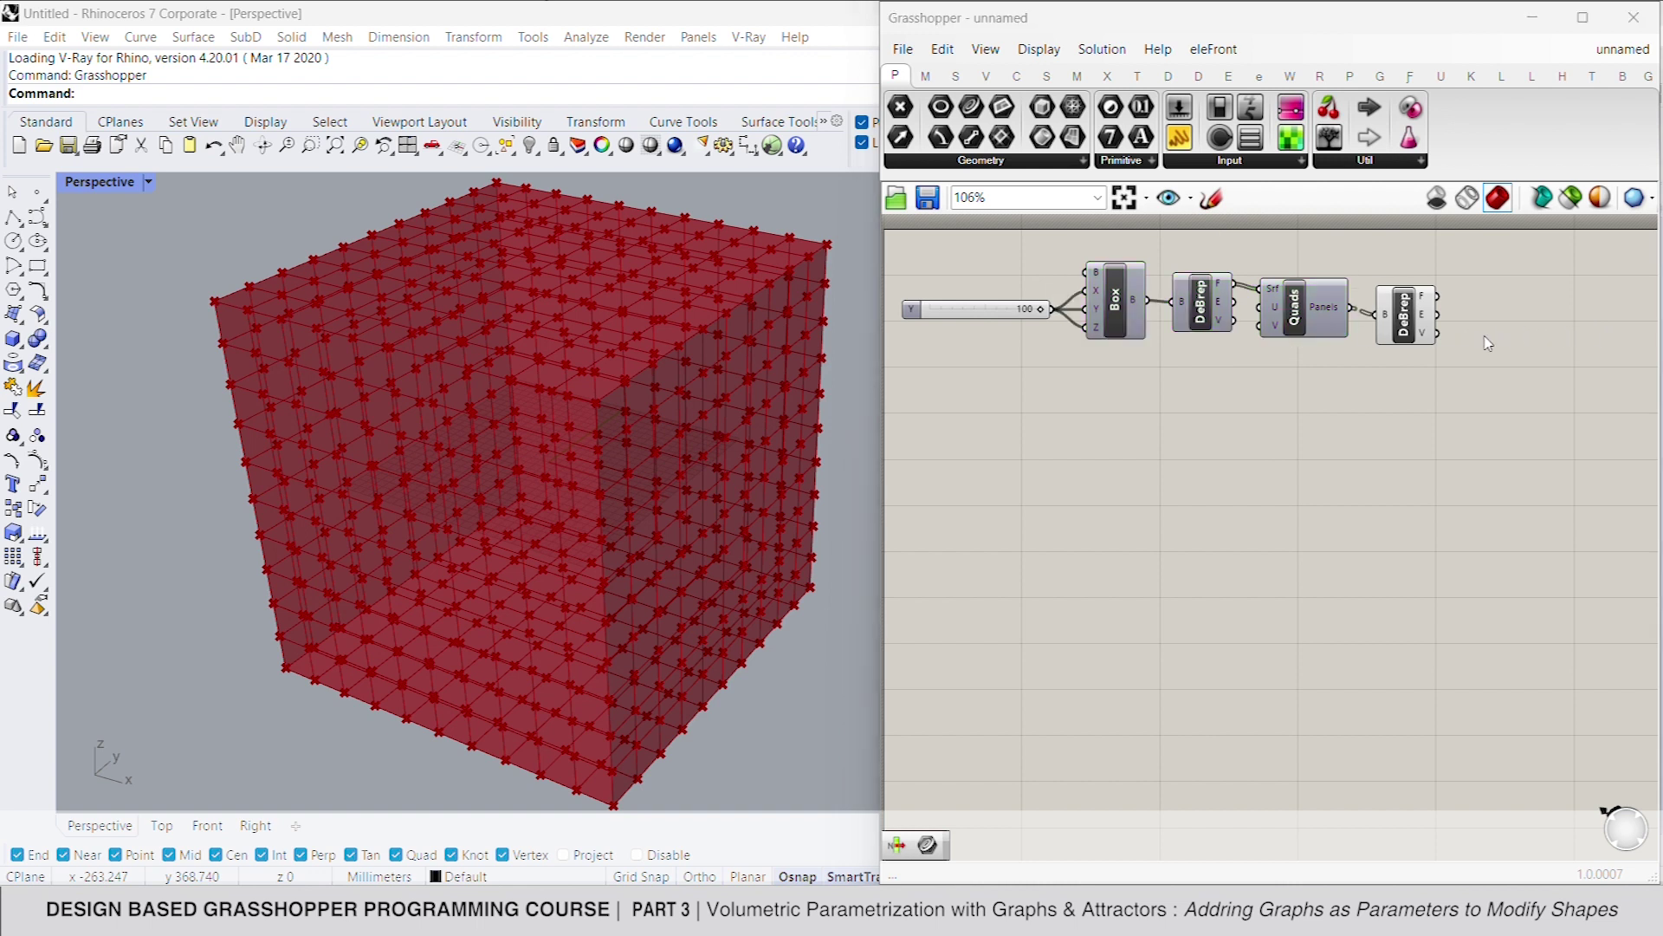
Add a List Item component and feed its list input from the second Deconstruct Brep's vertices
{"action": "double_click", "coordinate": [1487, 343]}
{"action": "type", "text": "list"}
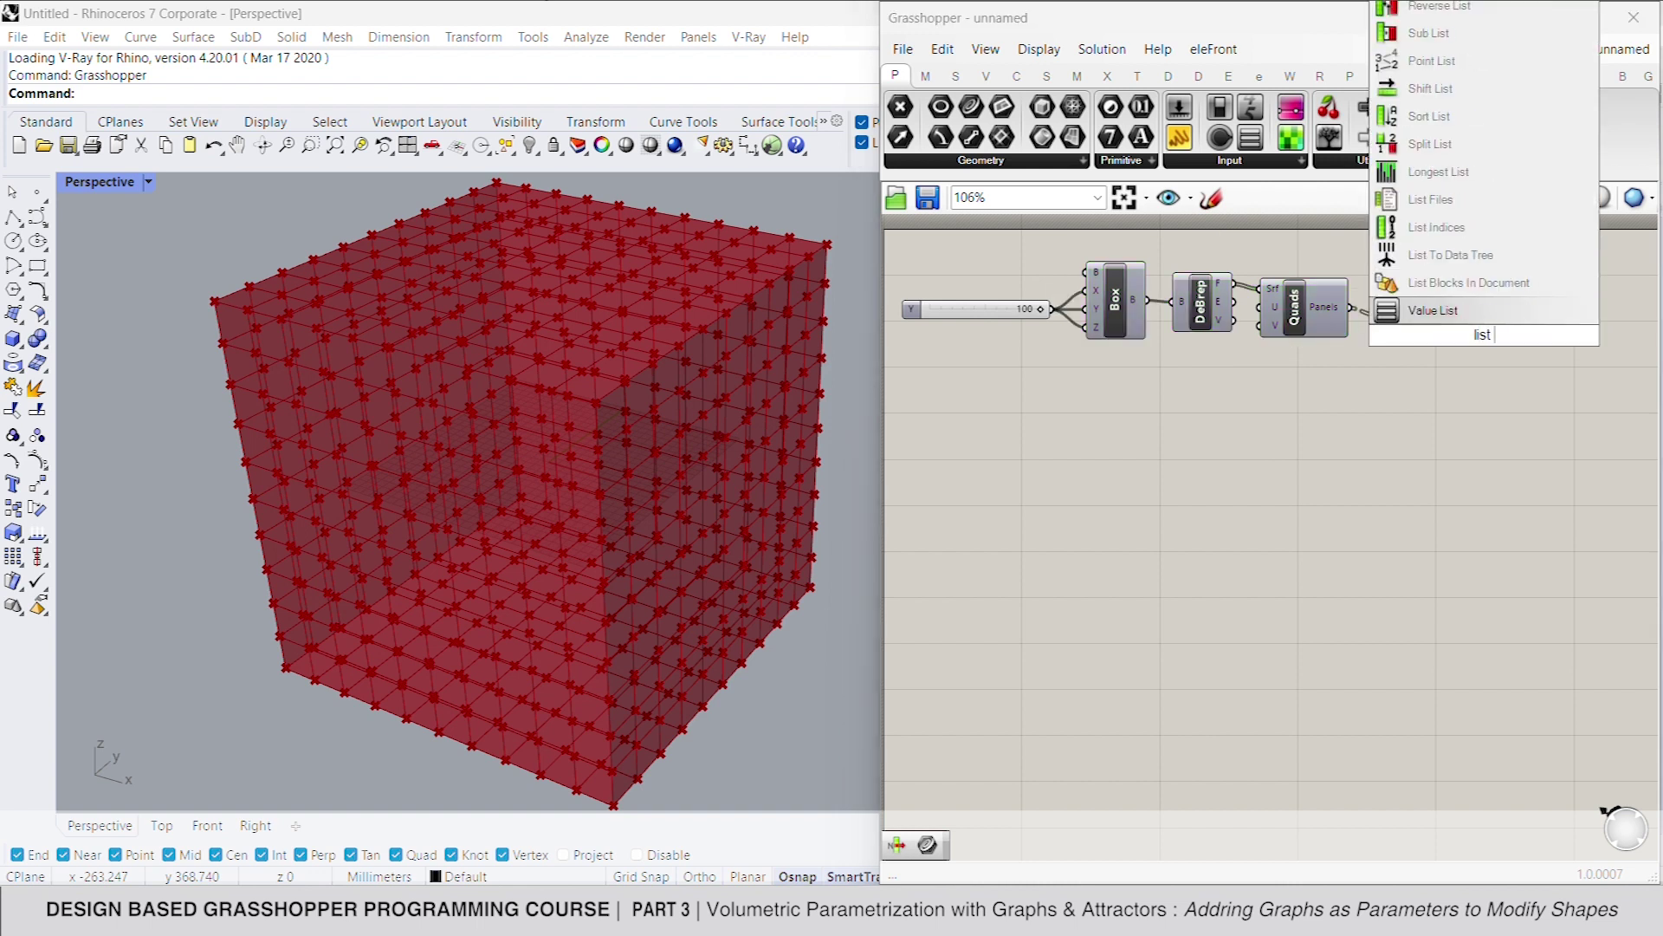
{"action": "type", "text": " item"}
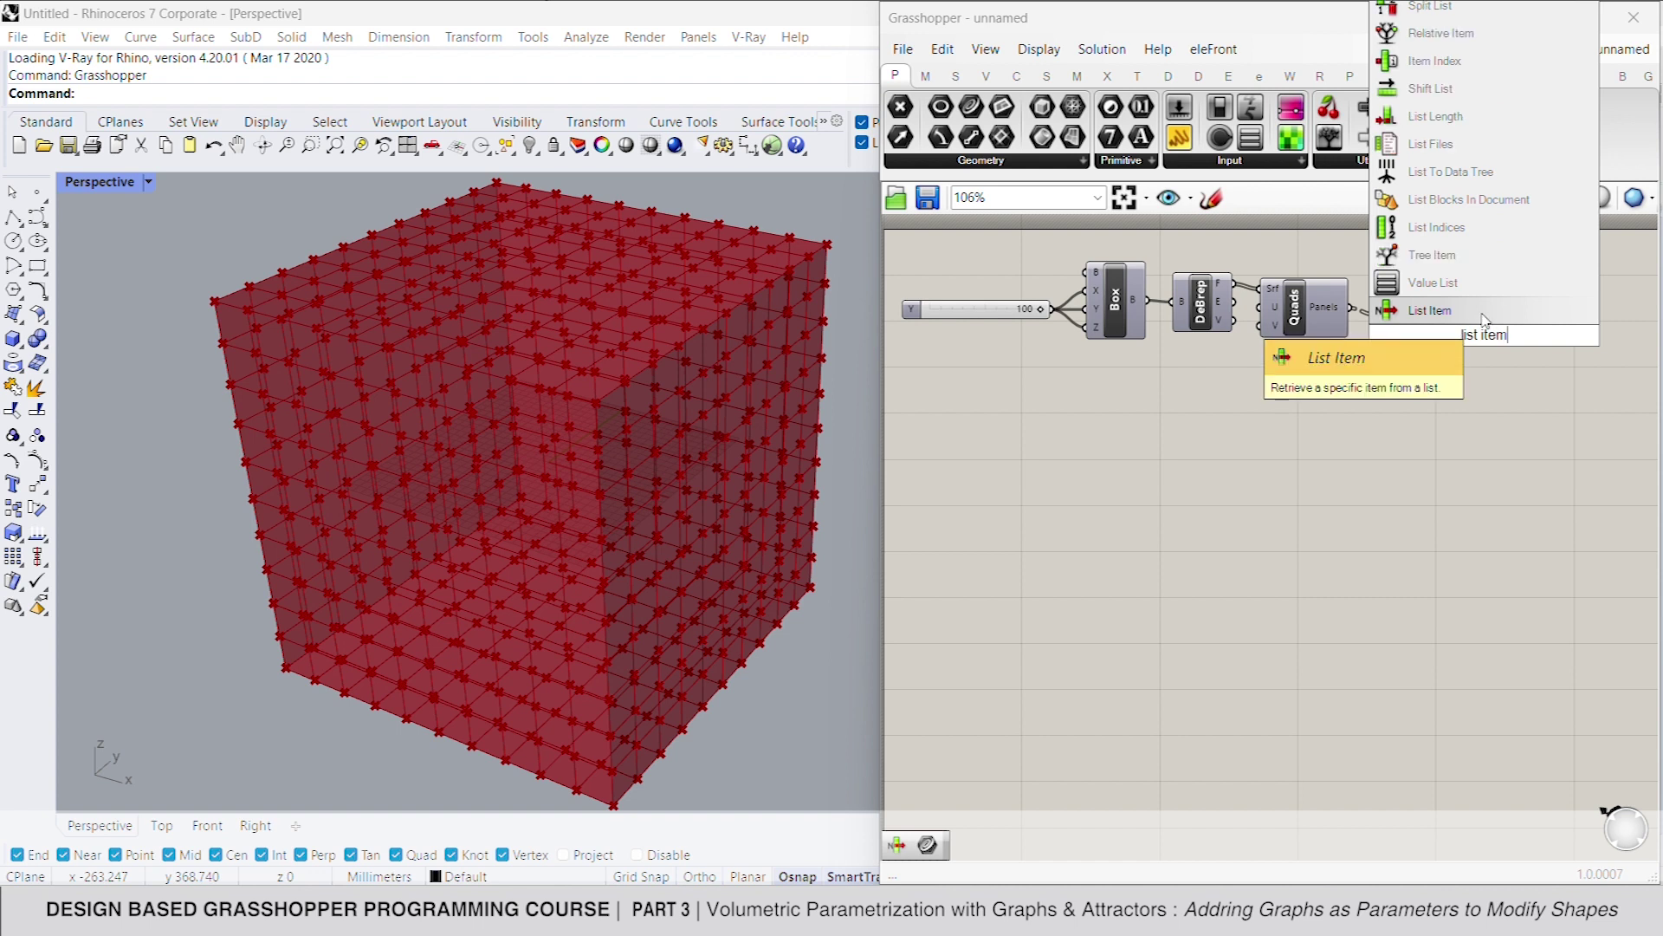
{"action": "key", "text": "Return"}
{"action": "left_click_drag", "start_coordinate": [1459, 321], "coordinate": [1437, 332]}
{"action": "left_click_drag", "start_coordinate": [1485, 327], "coordinate": [1487, 344]}
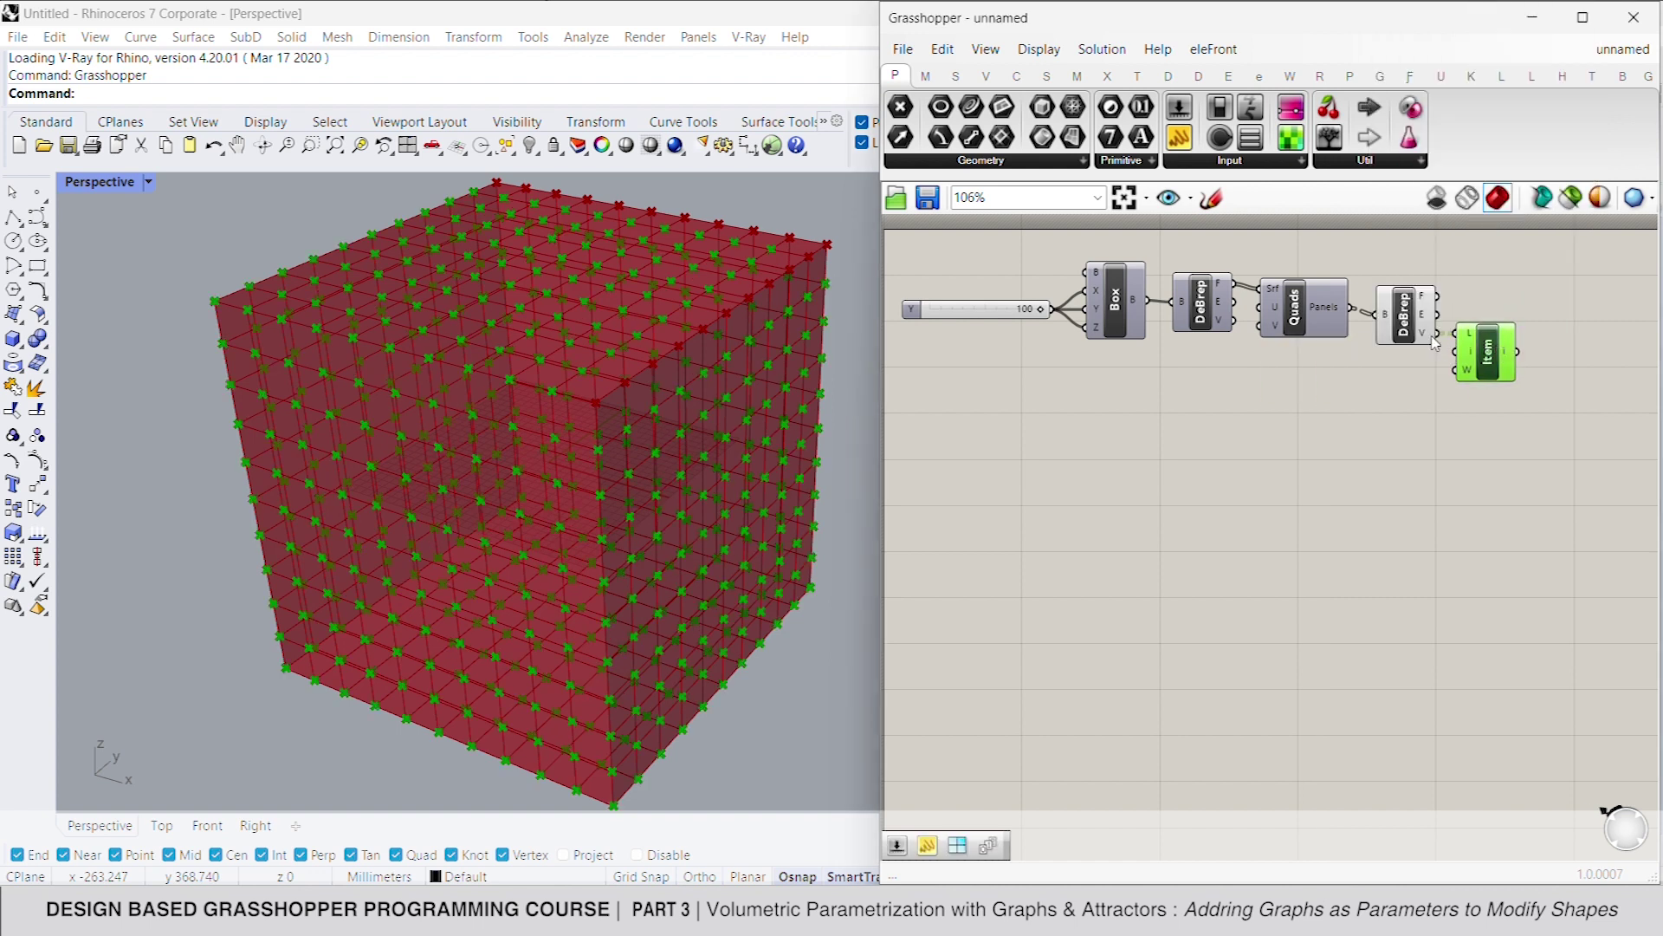
{"action": "mouse_move", "coordinate": [1434, 341]}
Add a Series component and connect its output to List Item's index input
{"action": "double_click", "coordinate": [1377, 370]}
{"action": "type", "text": "serie"}
{"action": "left_click", "coordinate": [1380, 351]}
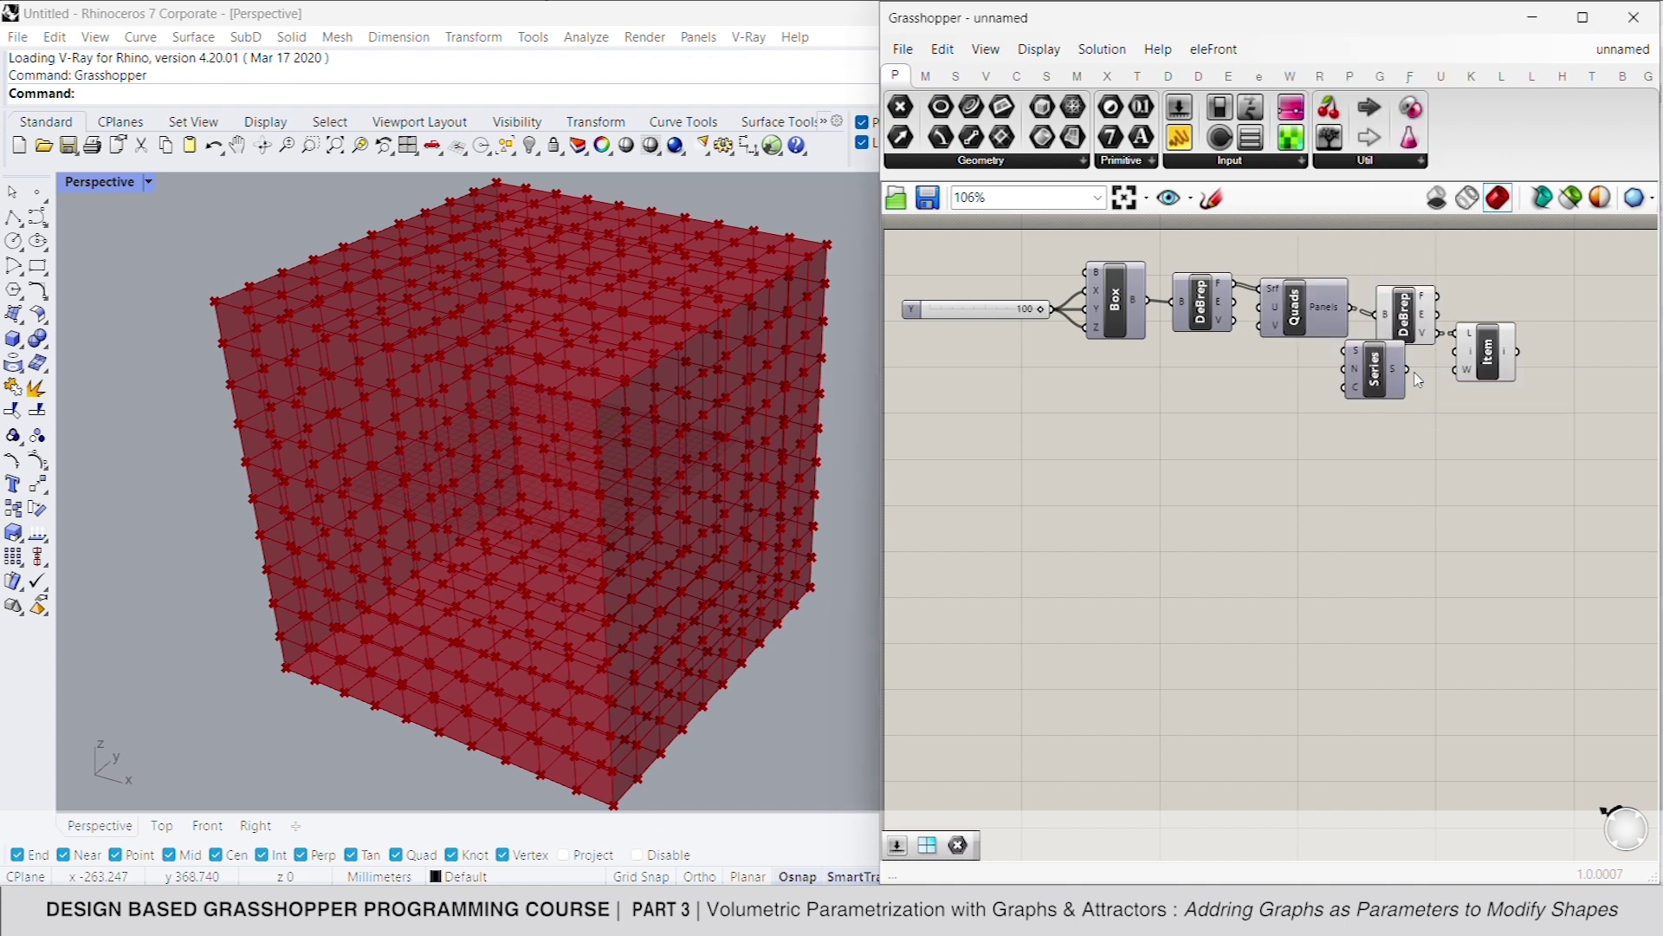
{"action": "left_click_drag", "start_coordinate": [1408, 370], "coordinate": [1457, 354]}
{"action": "left_click_drag", "start_coordinate": [1483, 367], "coordinate": [1487, 372]}
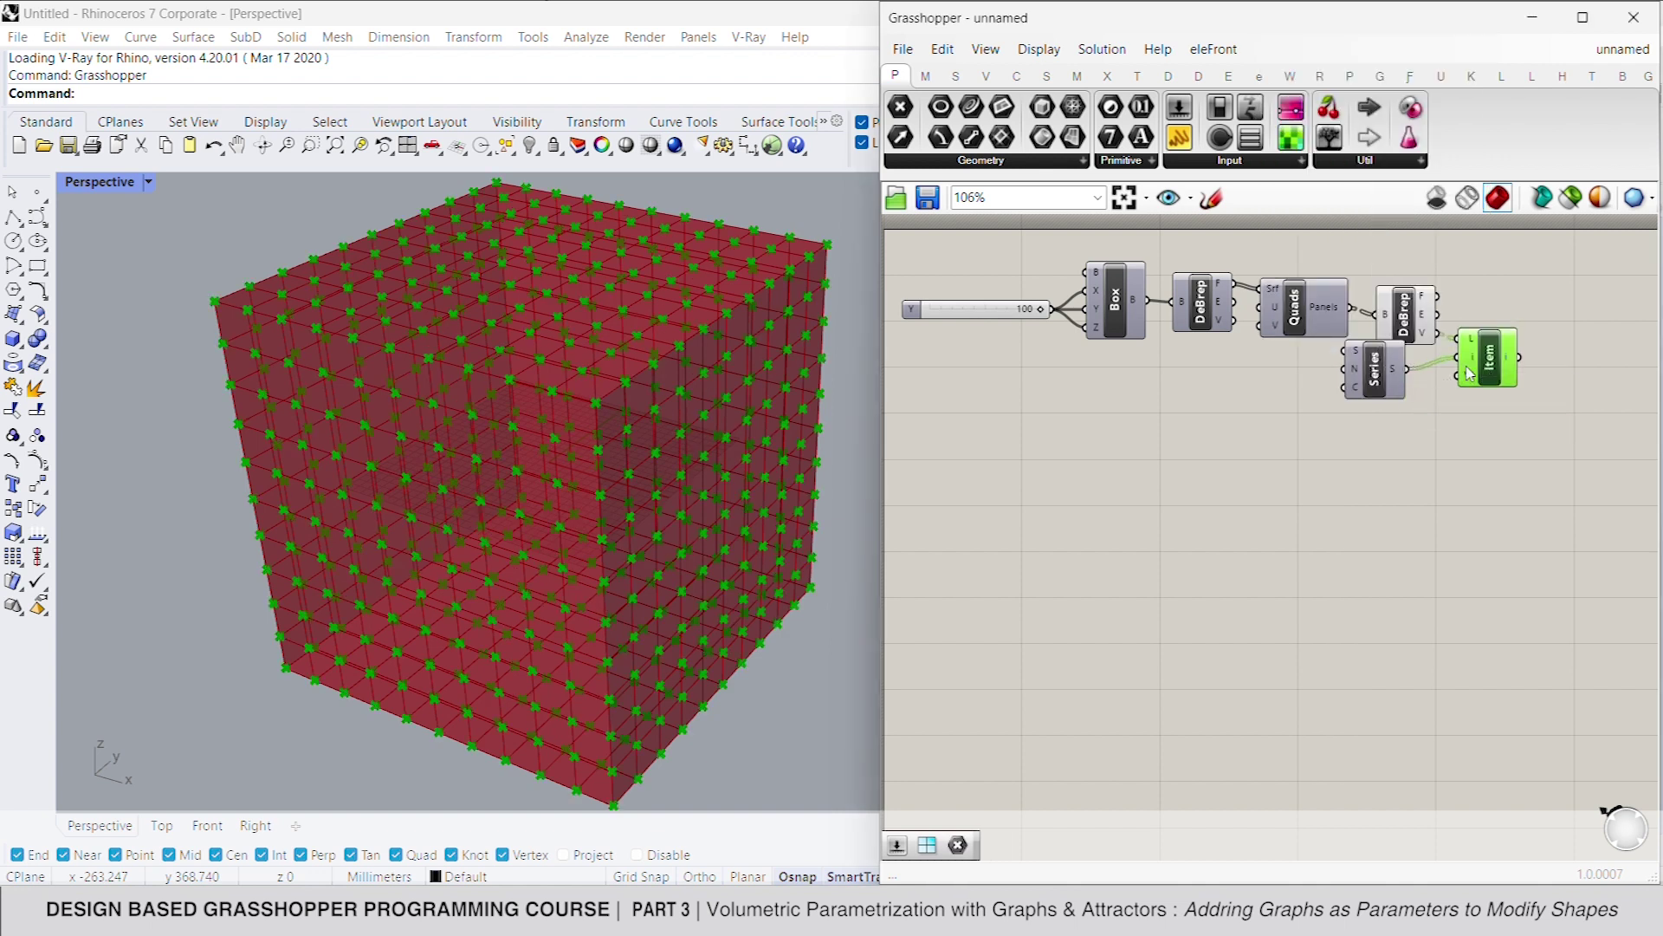
Create sliders for the Series inputs, with Start 33, Step 33 and Count 200
{"action": "double_click", "coordinate": [1252, 363]}
{"action": "type", "text": "50"}
{"action": "key", "text": "Return"}
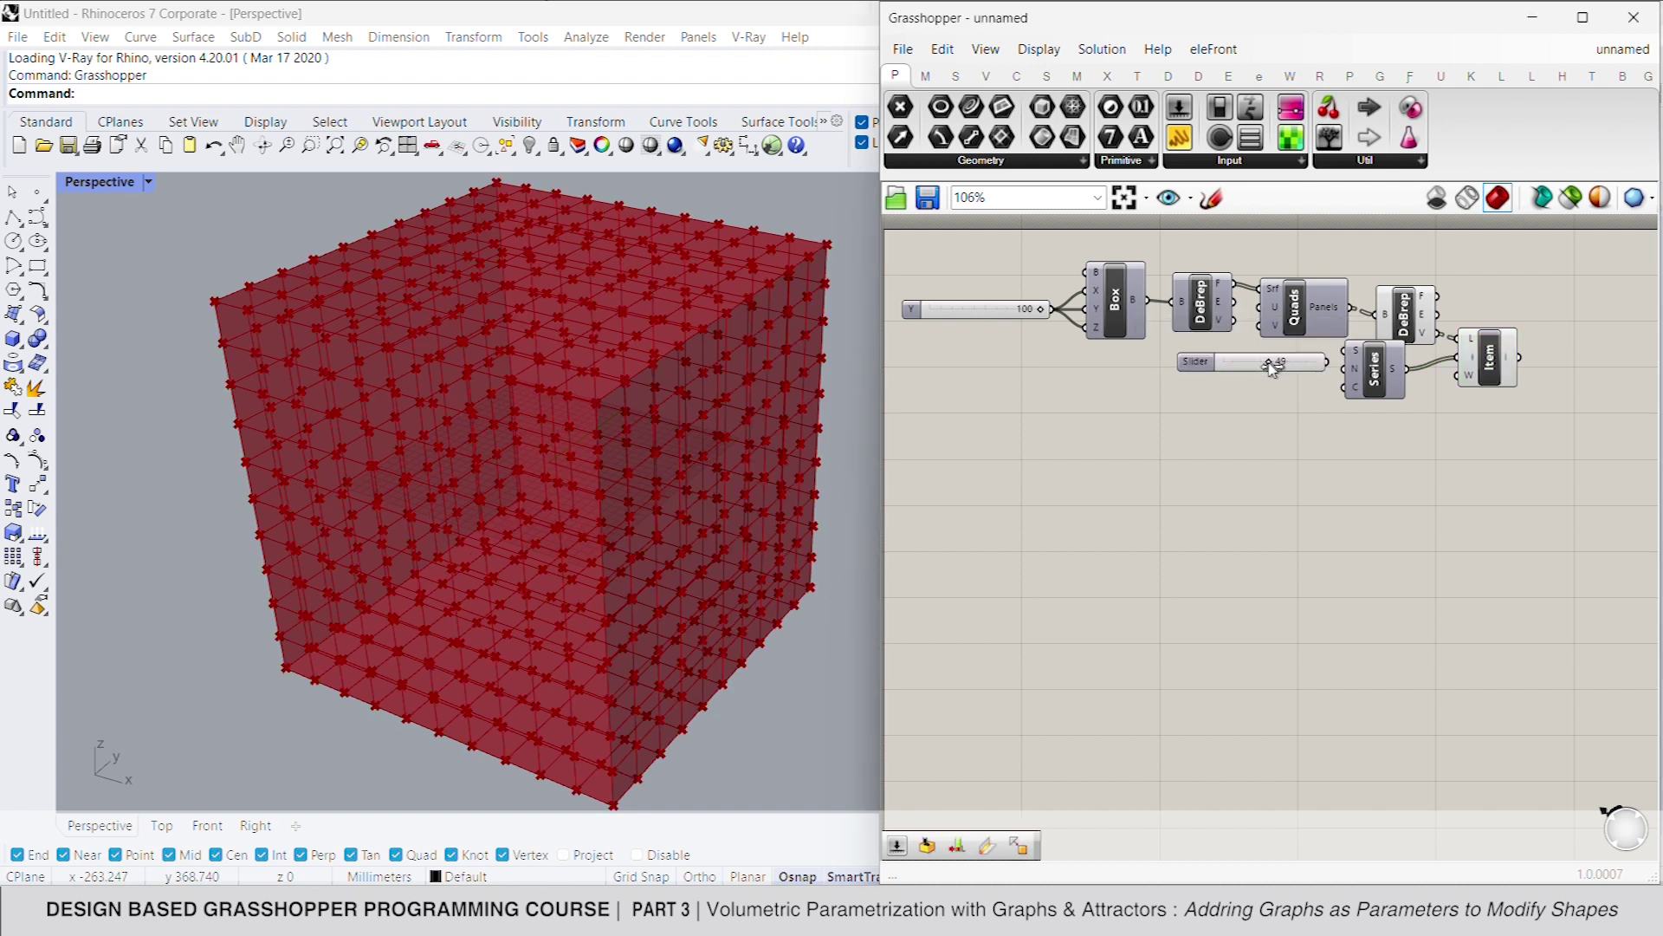
{"action": "mouse_move", "coordinate": [1327, 361]}
{"action": "left_mouse_down"}
{"action": "mouse_move", "coordinate": [1349, 352]}
{"action": "mouse_move", "coordinate": [1304, 365]}
{"action": "mouse_move", "coordinate": [1306, 384]}
{"action": "mouse_move", "coordinate": [1348, 368]}
{"action": "left_mouse_up"}
{"action": "left_click", "coordinate": [1245, 406]}
{"action": "double_click", "coordinate": [1245, 406]}
{"action": "type", "text": "200"}
{"action": "key", "text": "Return"}
{"action": "left_click_drag", "start_coordinate": [1318, 398], "coordinate": [1348, 387]}
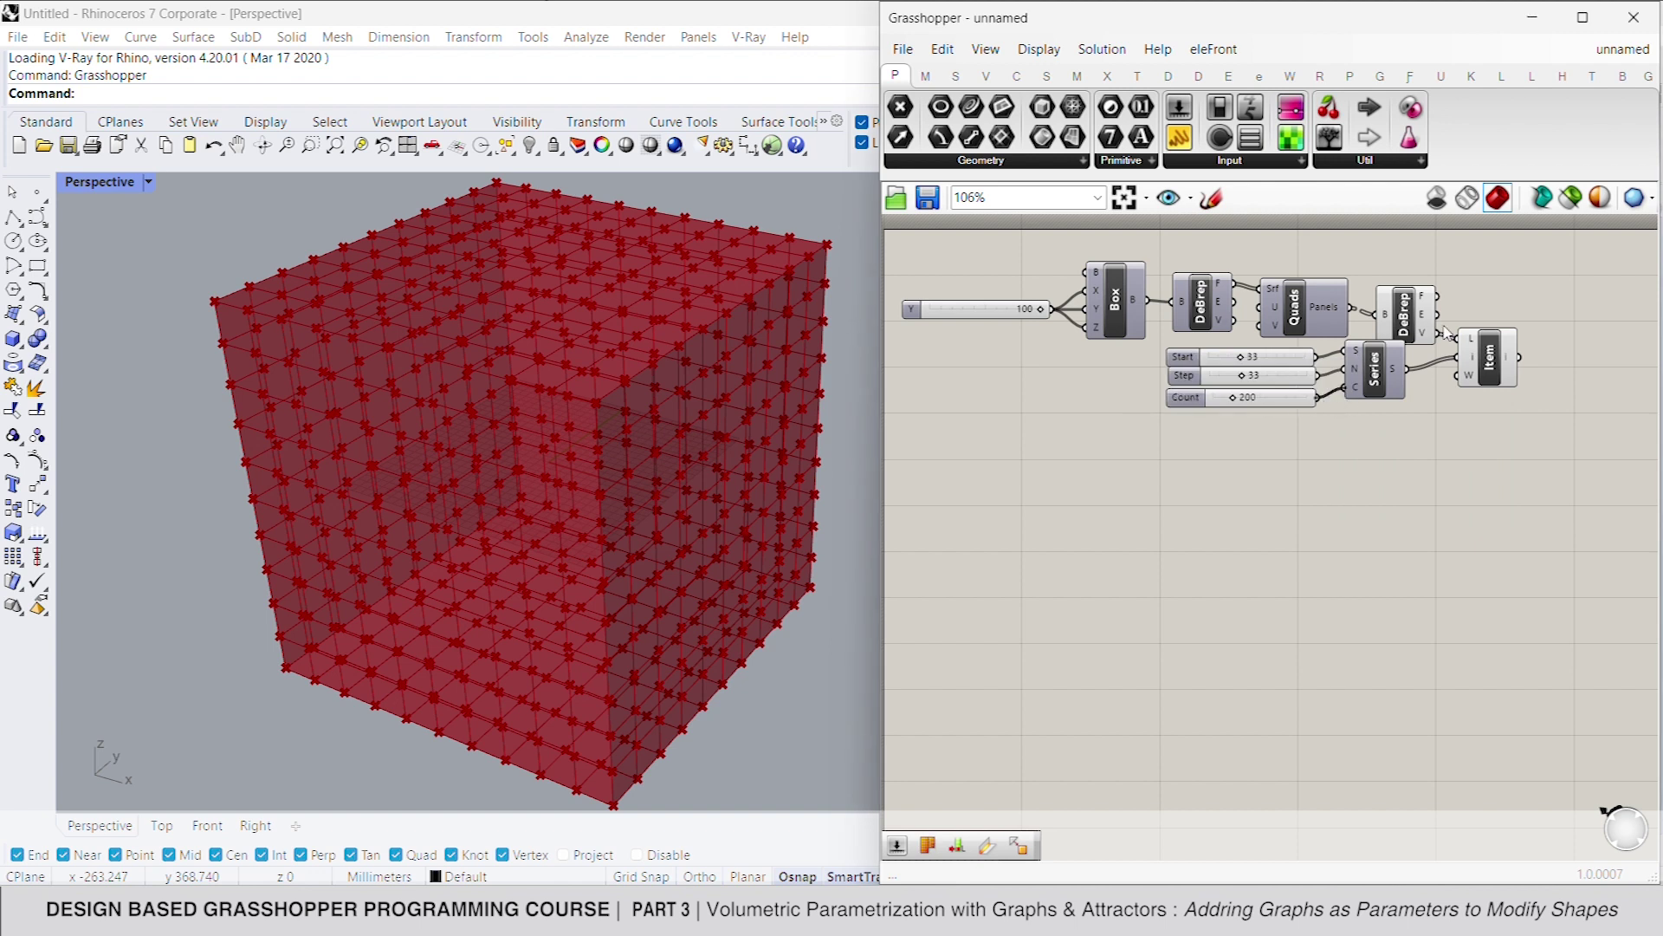
Flatten List Item's list input and raise the Series Count slider to 219
{"action": "left_click", "coordinate": [1497, 350]}
{"action": "right_click", "coordinate": [1470, 348]}
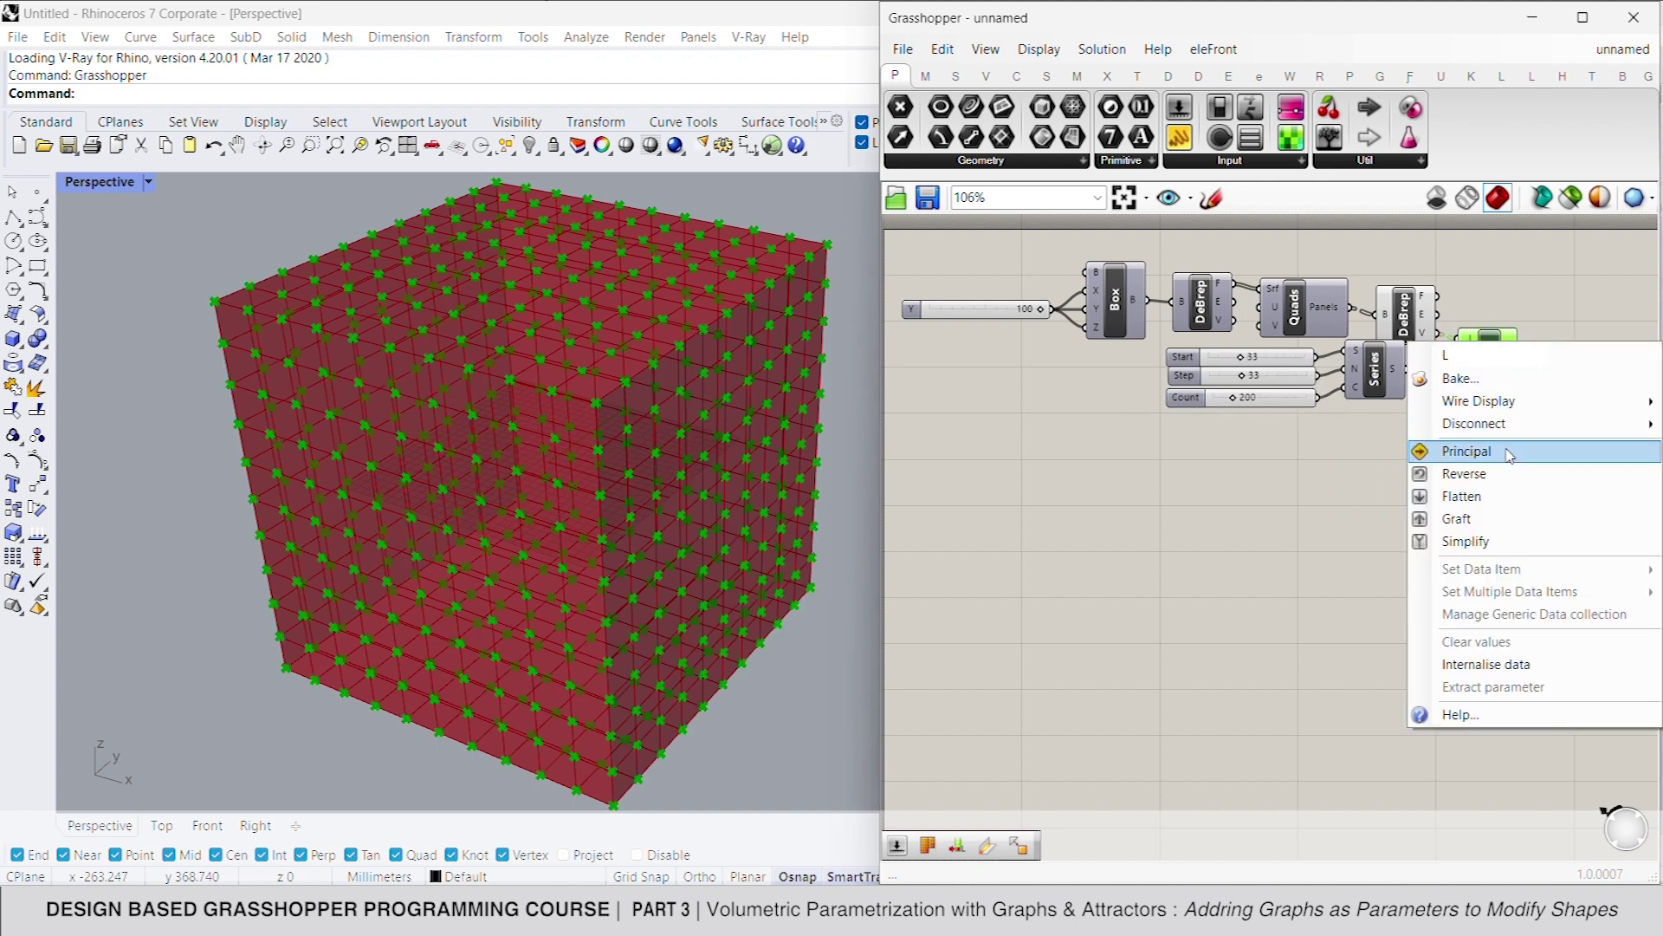
{"action": "left_click", "coordinate": [1498, 497]}
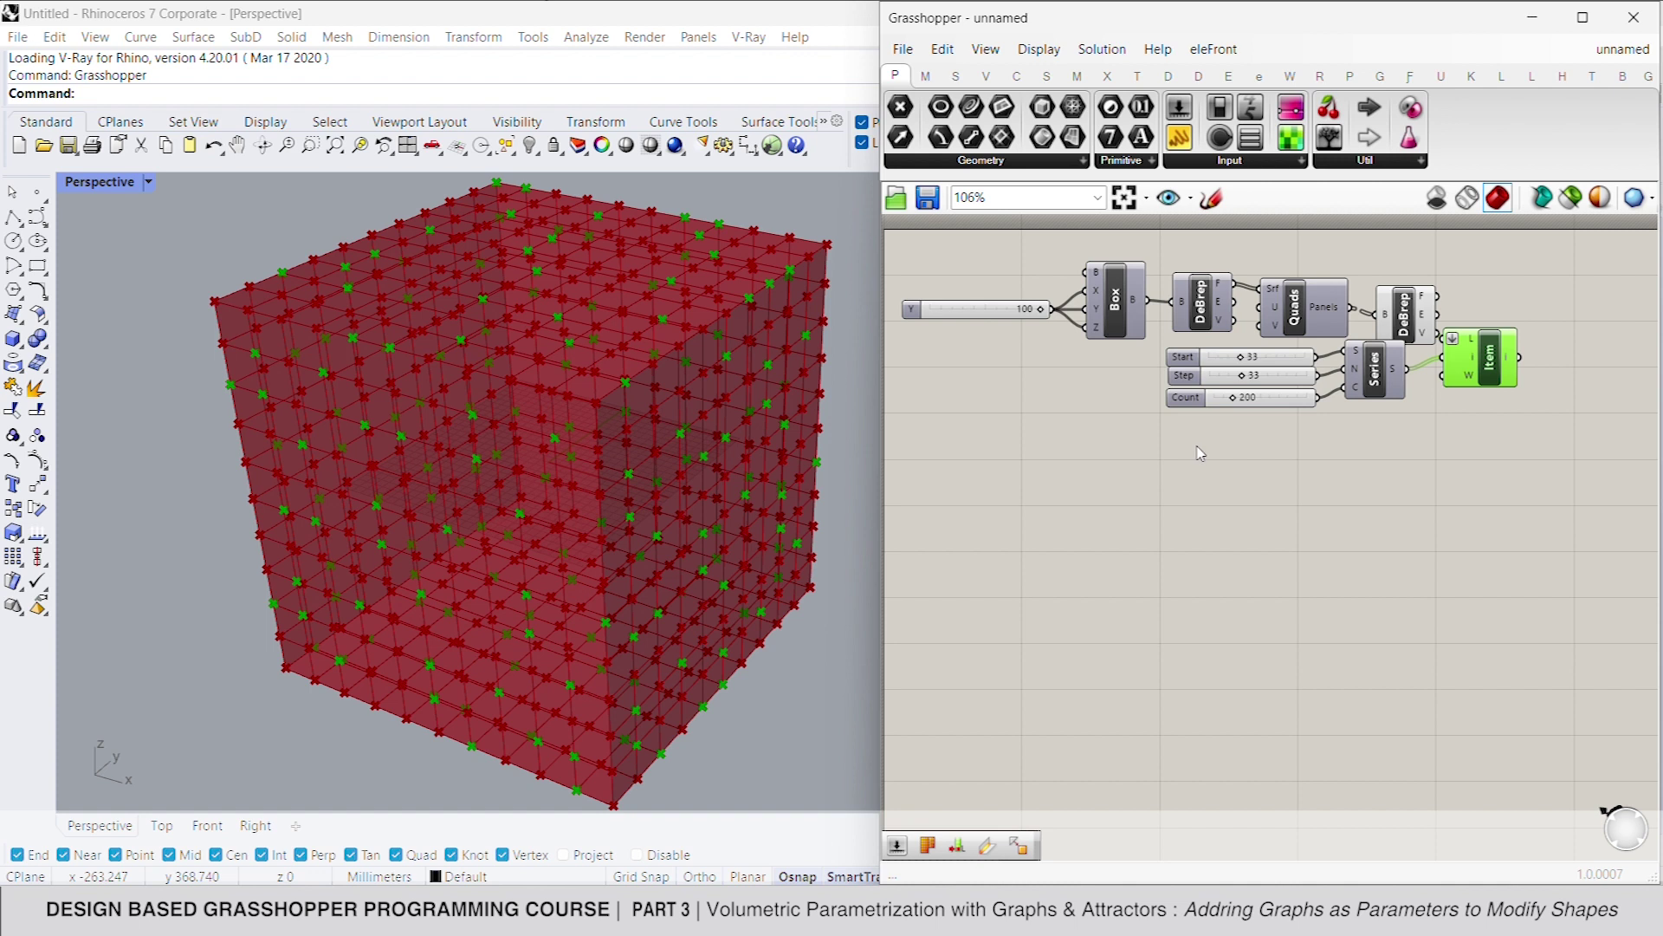
{"action": "left_click_drag", "start_coordinate": [1239, 404], "coordinate": [1242, 404]}
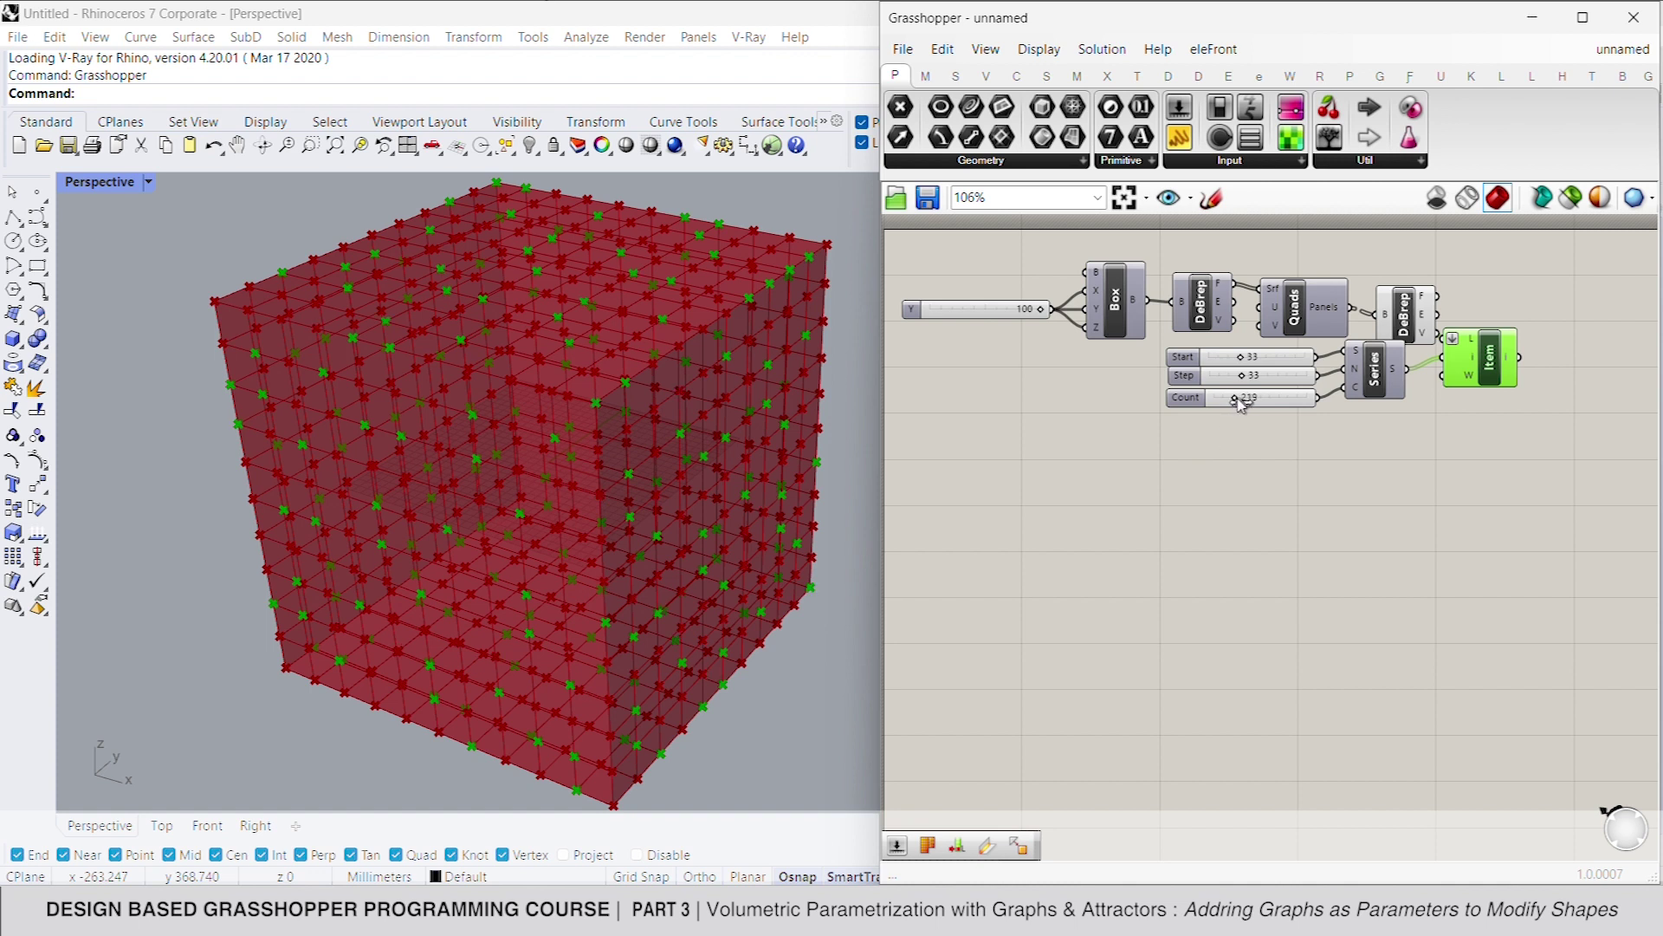
Add a List Length component fed by List Item's output and place it directly beside List Item
{"action": "right_click_drag", "start_coordinate": [1485, 355], "coordinate": [1266, 347]}
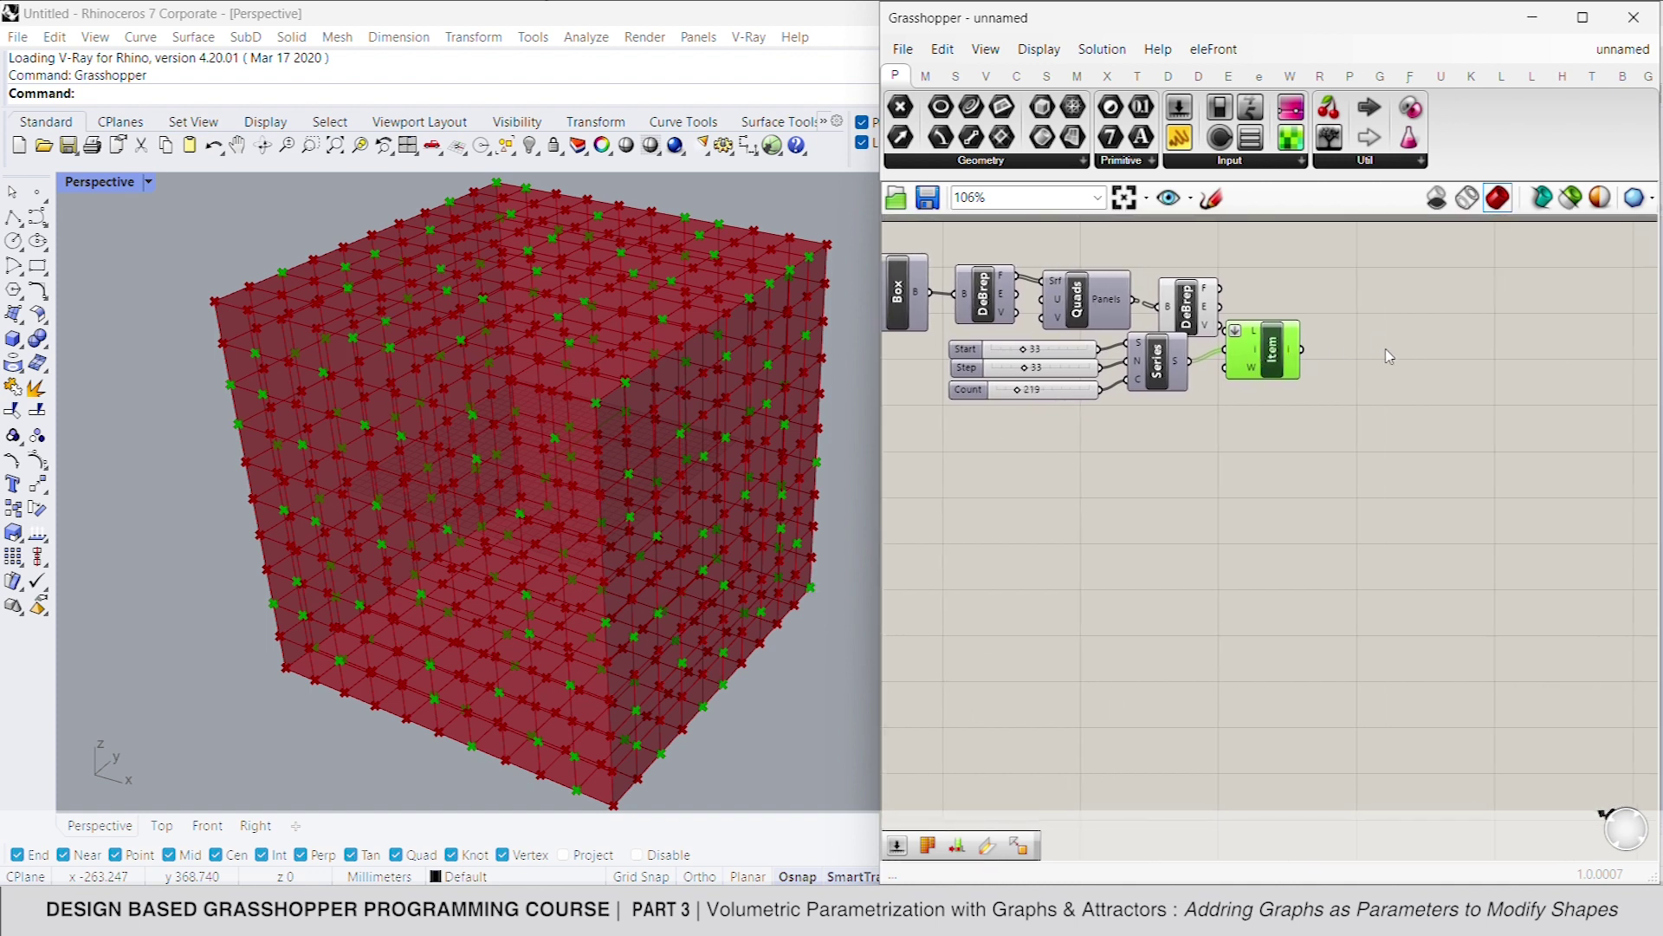
{"action": "double_click", "coordinate": [1412, 355]}
{"action": "type", "text": "liest leng"}
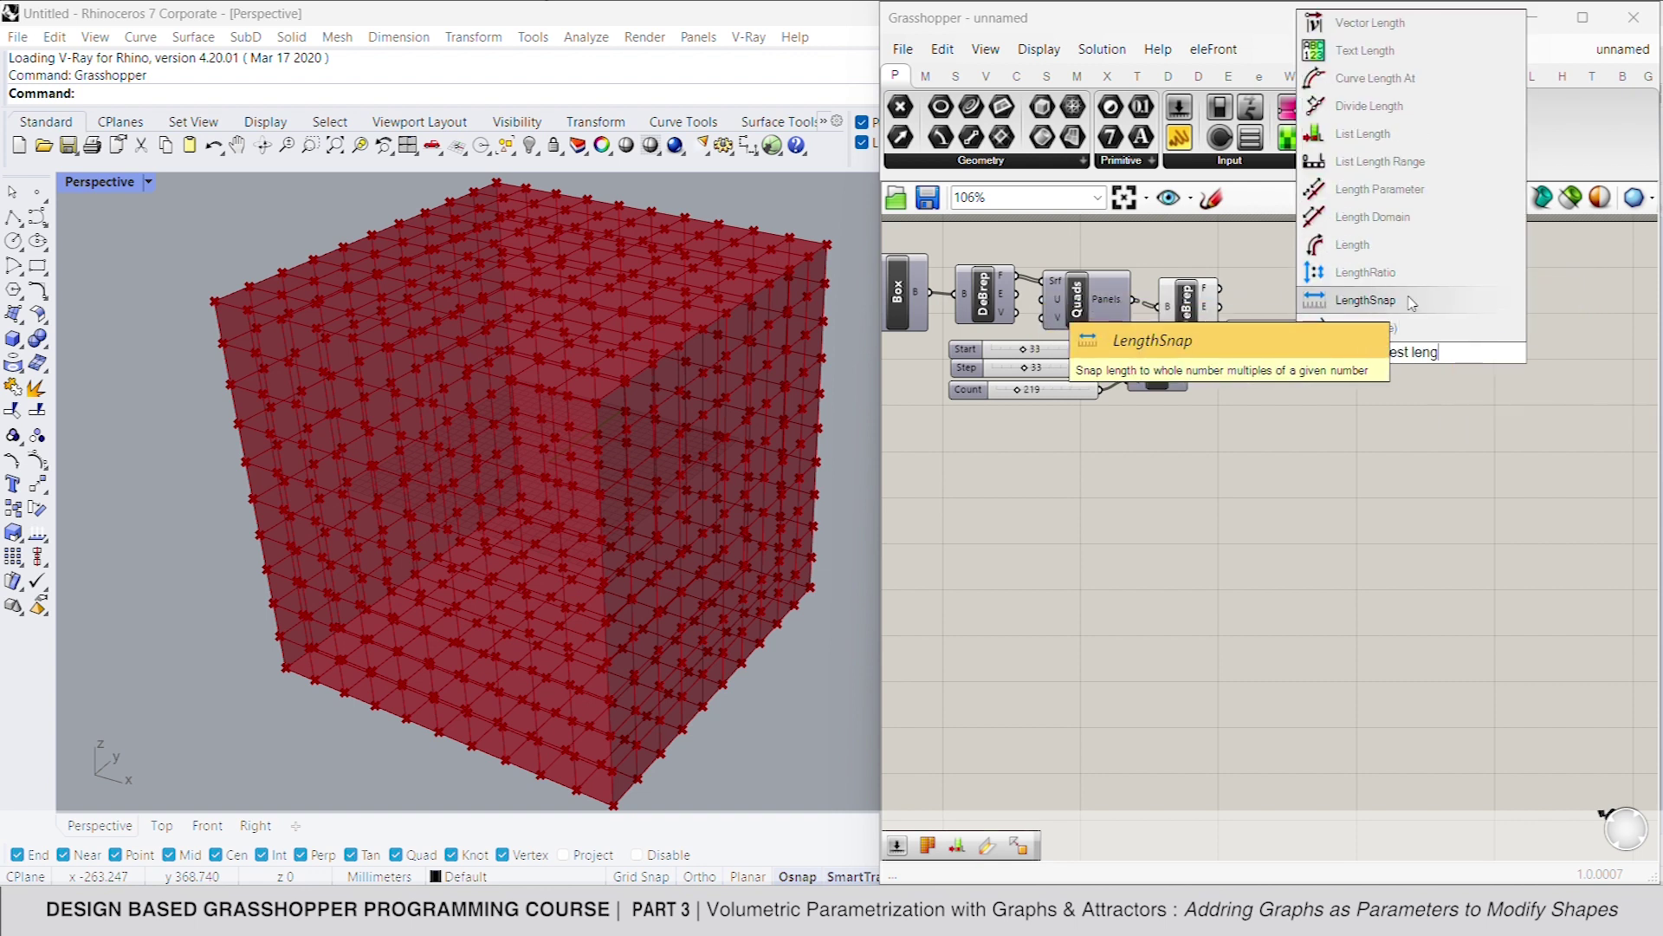
{"action": "left_click", "coordinate": [1362, 133]}
{"action": "left_click_drag", "start_coordinate": [1383, 353], "coordinate": [1301, 352]}
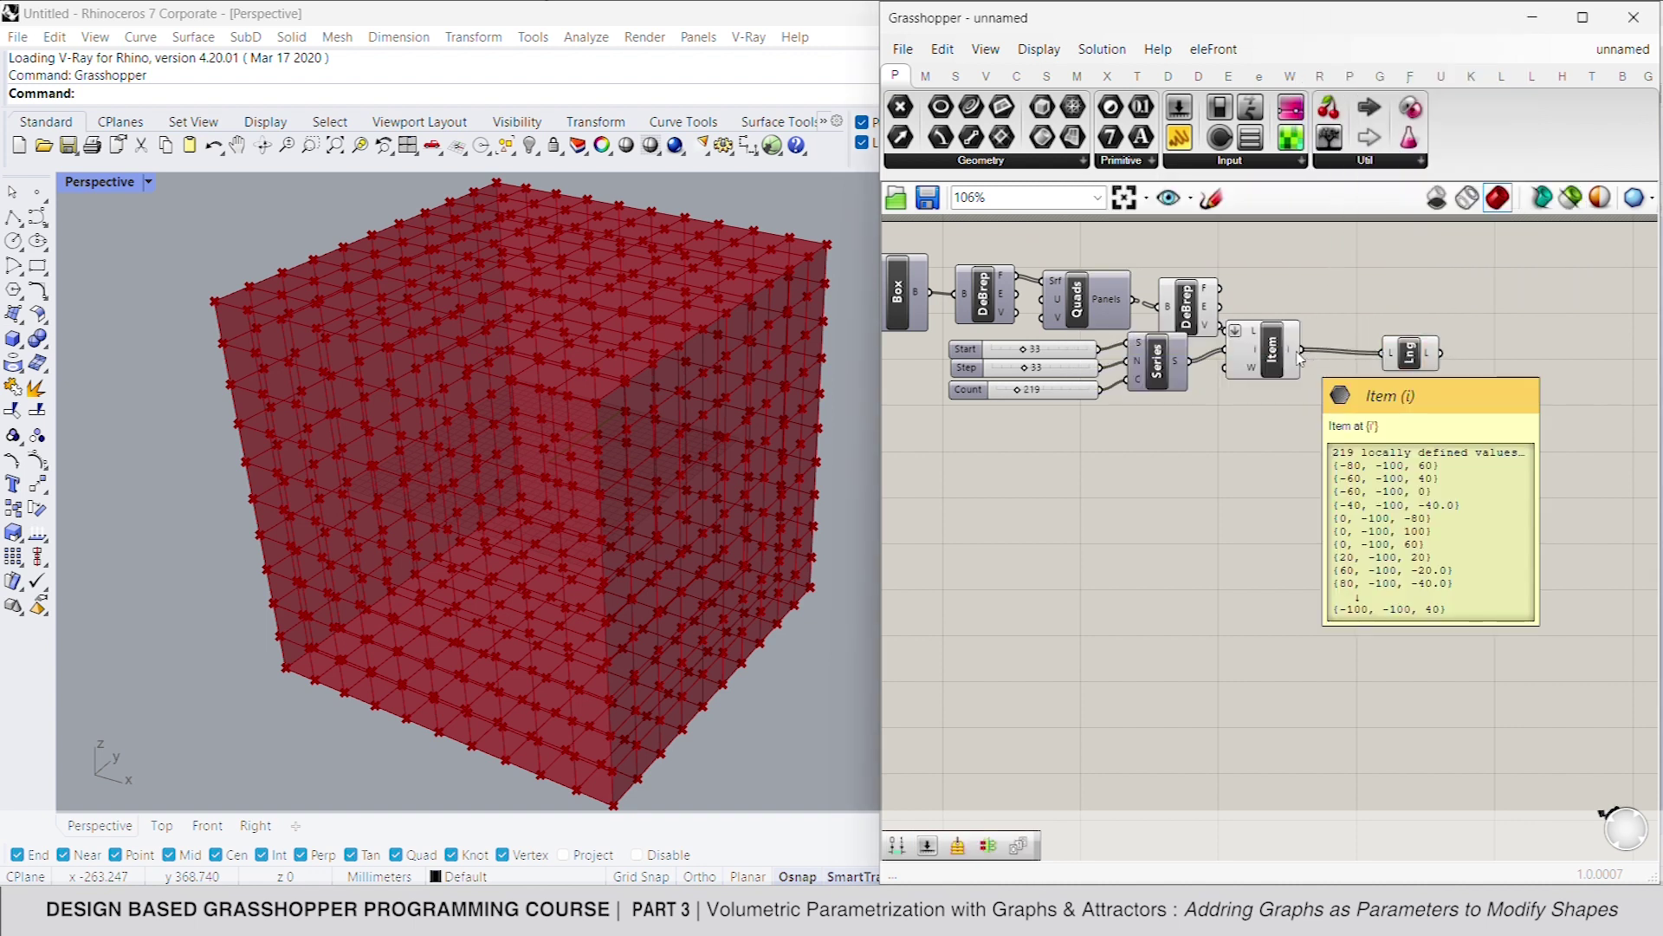
{"action": "mouse_move", "coordinate": [1431, 362]}
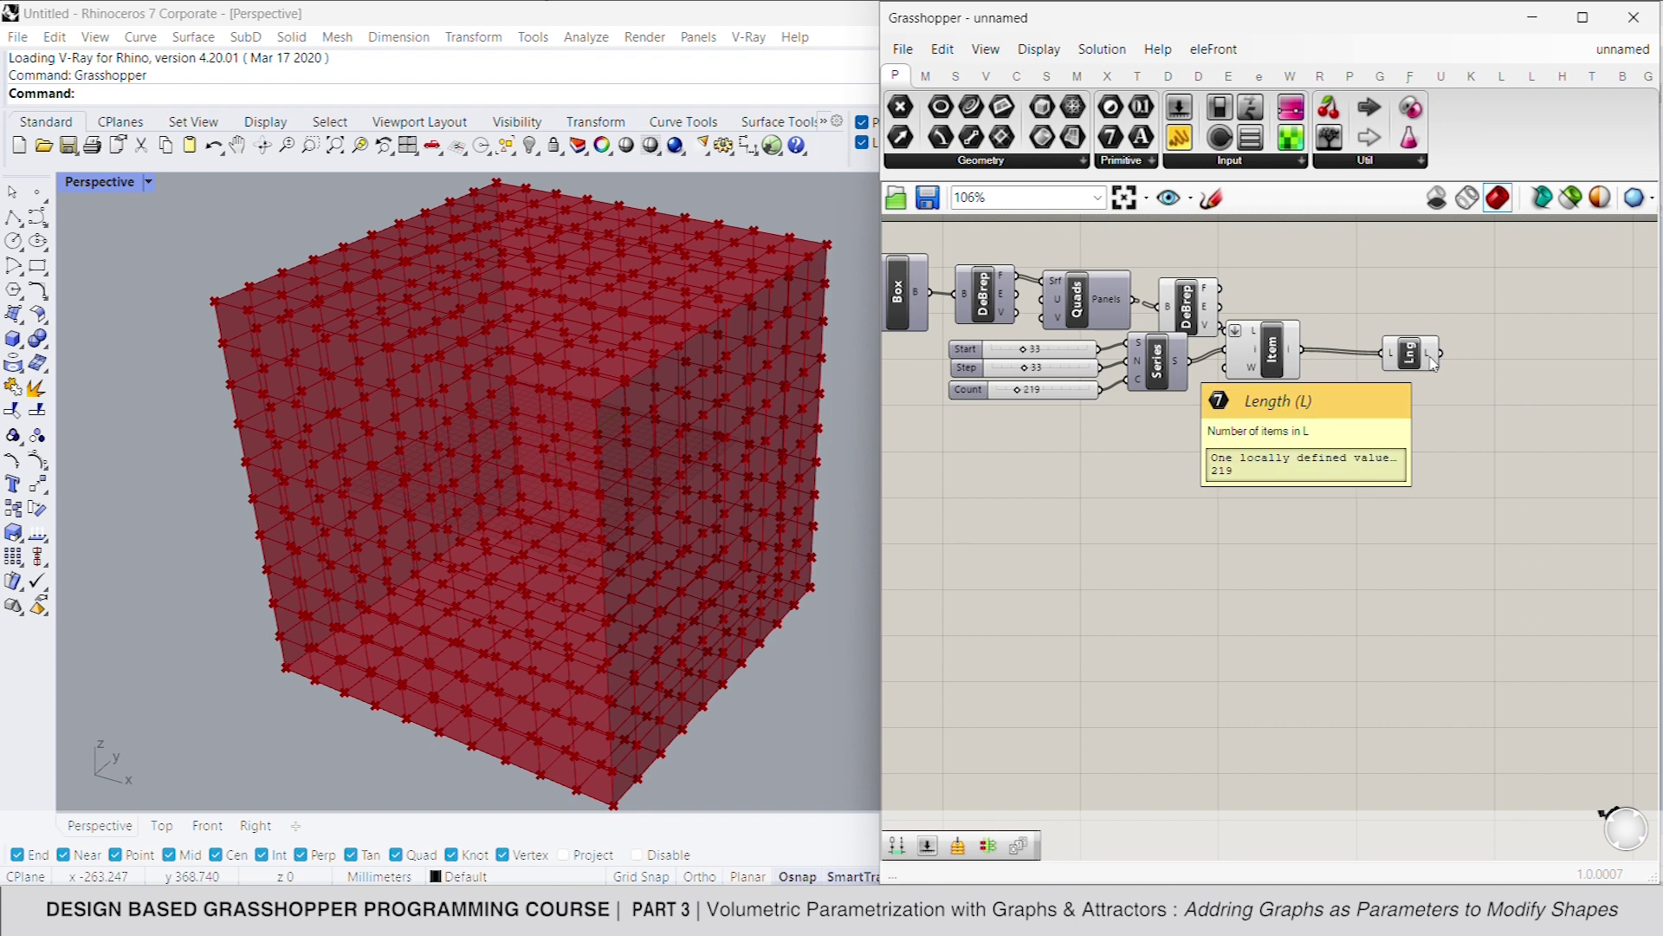
{"action": "left_click_drag", "start_coordinate": [1432, 362], "coordinate": [1351, 351]}
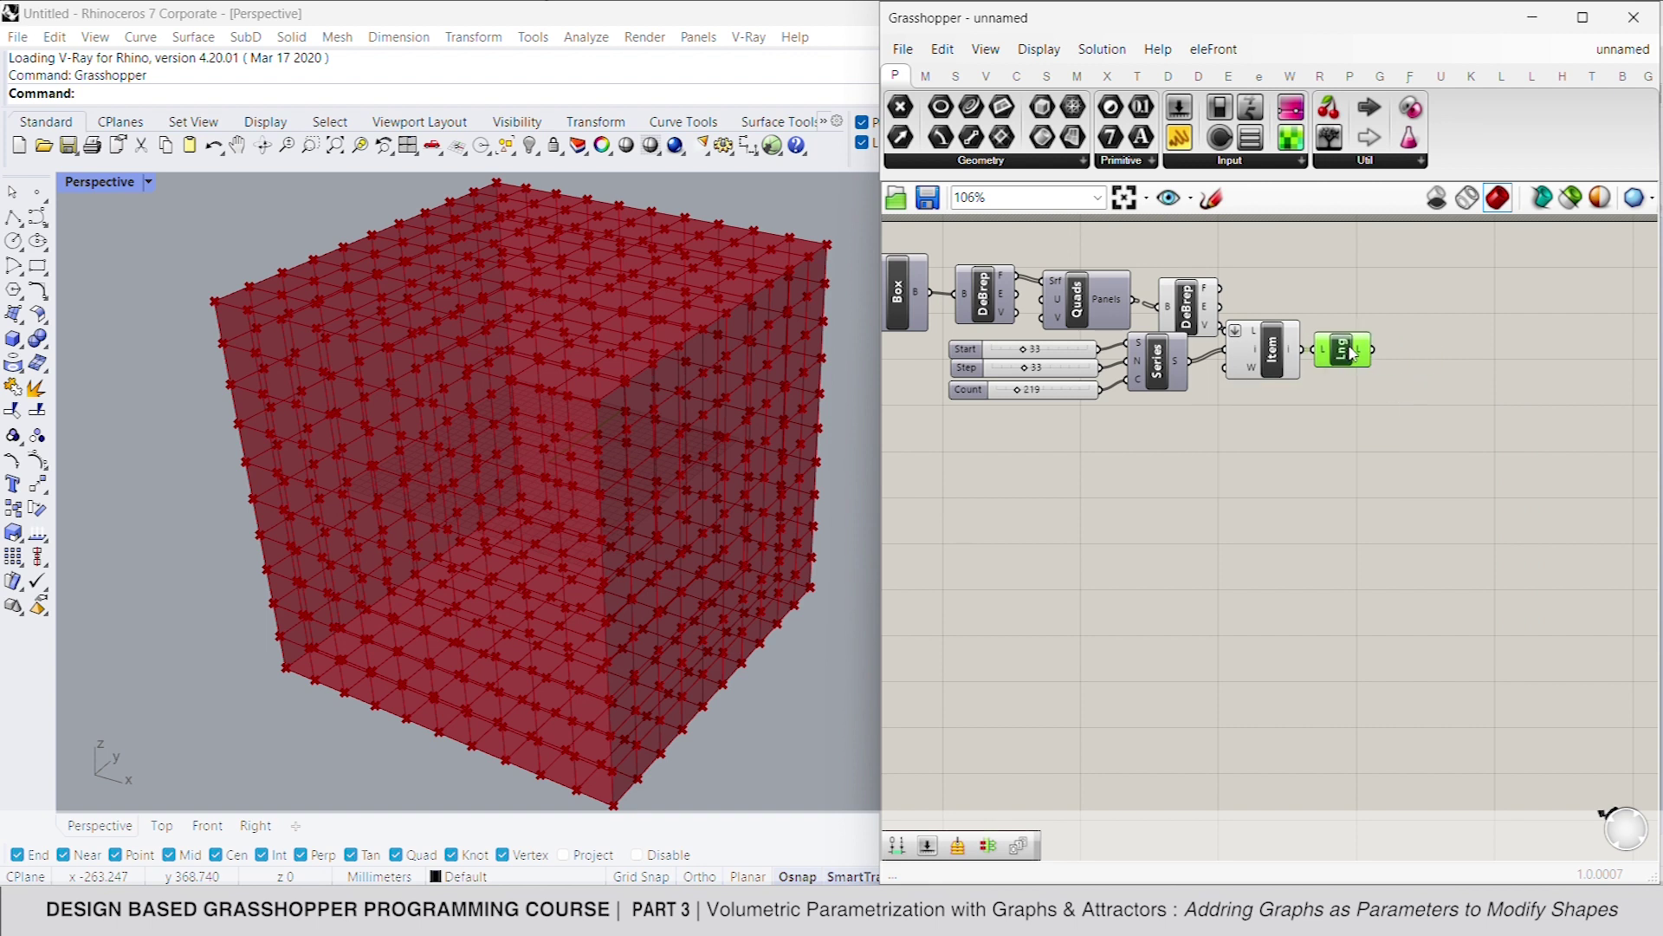
Add a second Series component and connect the List Length output to its count input
{"action": "double_click", "coordinate": [1421, 357]}
{"action": "type", "text": "ser"}
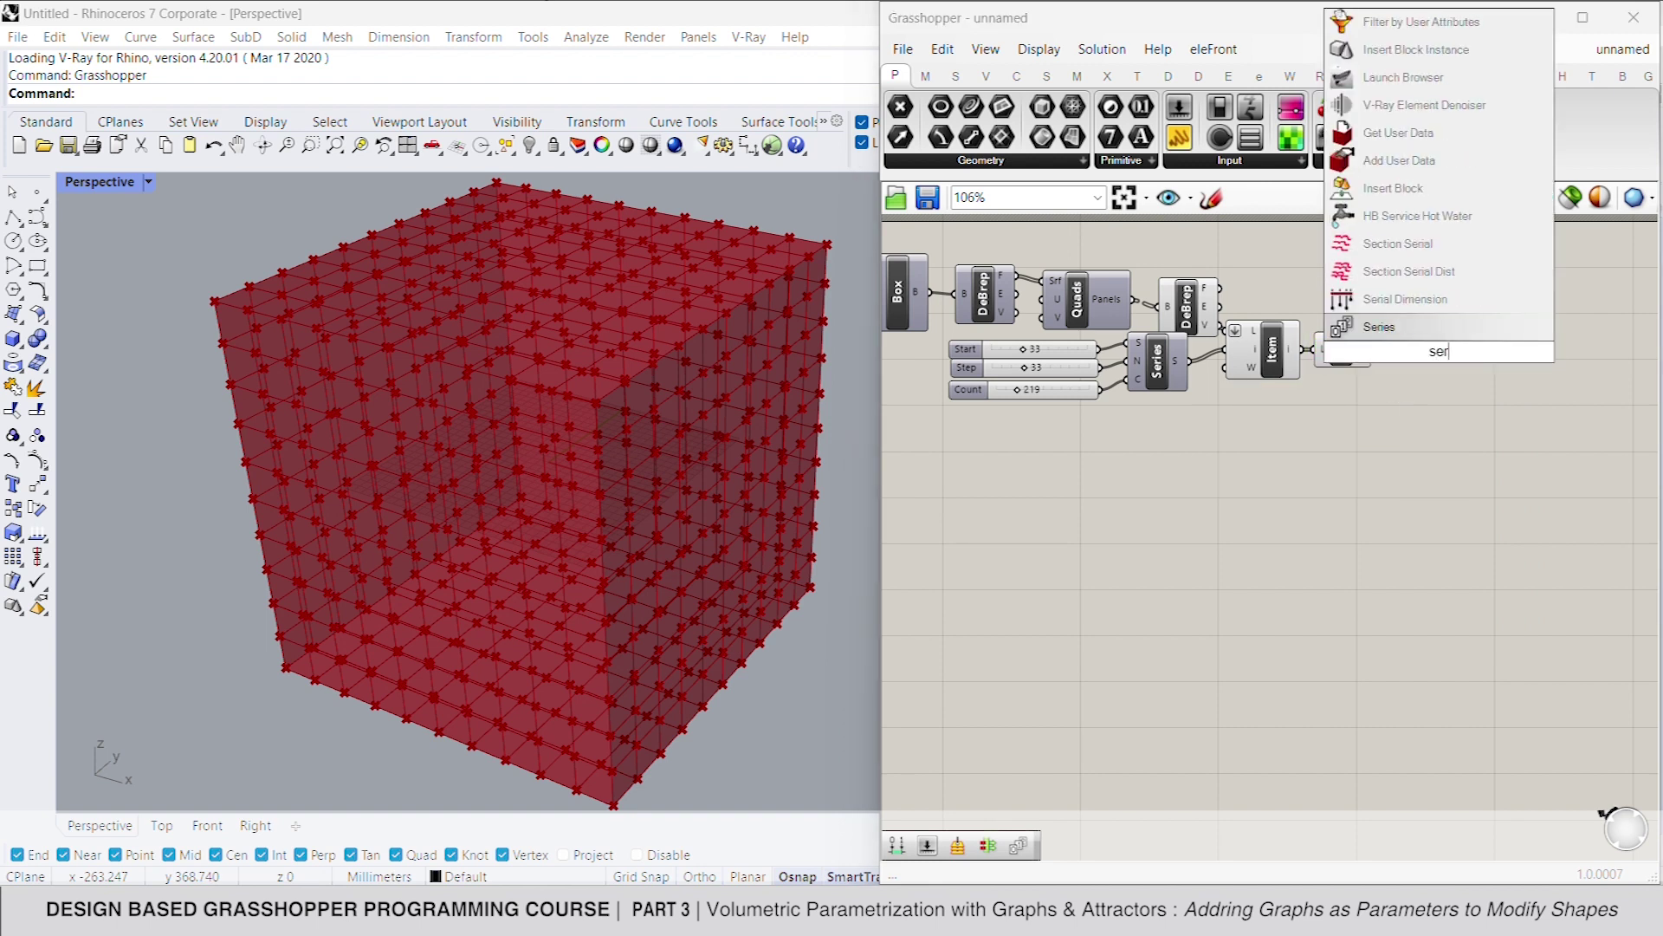
{"action": "type", "text": "ies"}
{"action": "key", "text": "Return"}
{"action": "left_click_drag", "start_coordinate": [1373, 350], "coordinate": [1418, 348]}
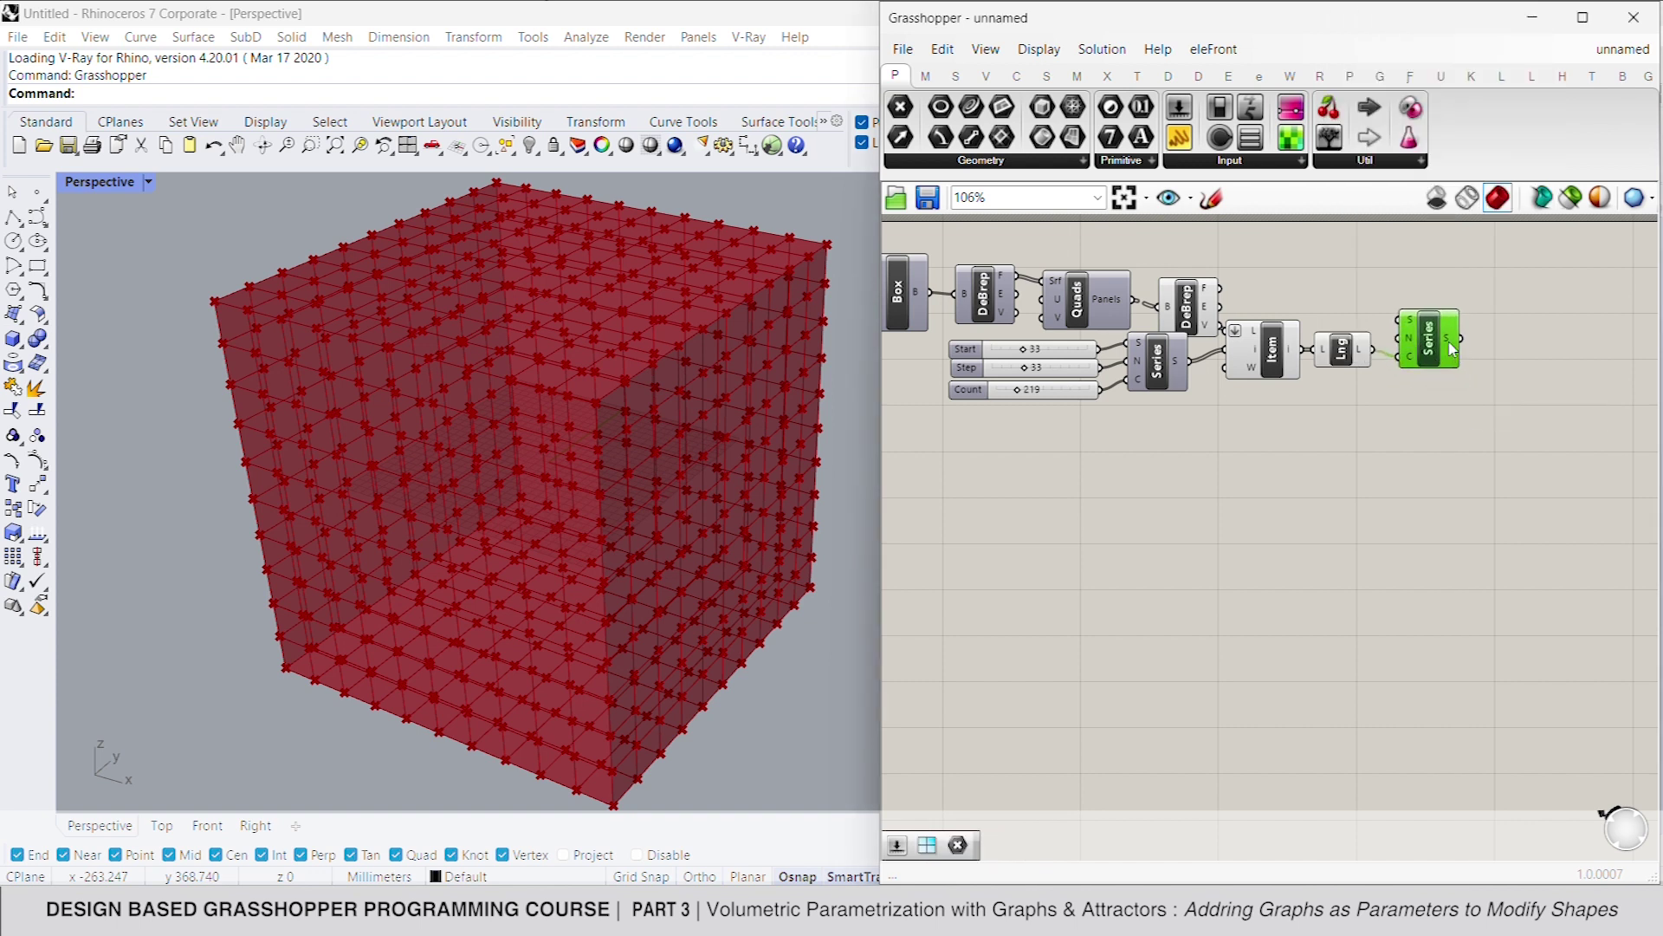
{"action": "mouse_move", "coordinate": [1452, 349]}
Add a Replace Items component, wiring List Item's output to its list and the second Series to its indices
{"action": "right_click_drag", "start_coordinate": [1511, 353], "coordinate": [1438, 365]}
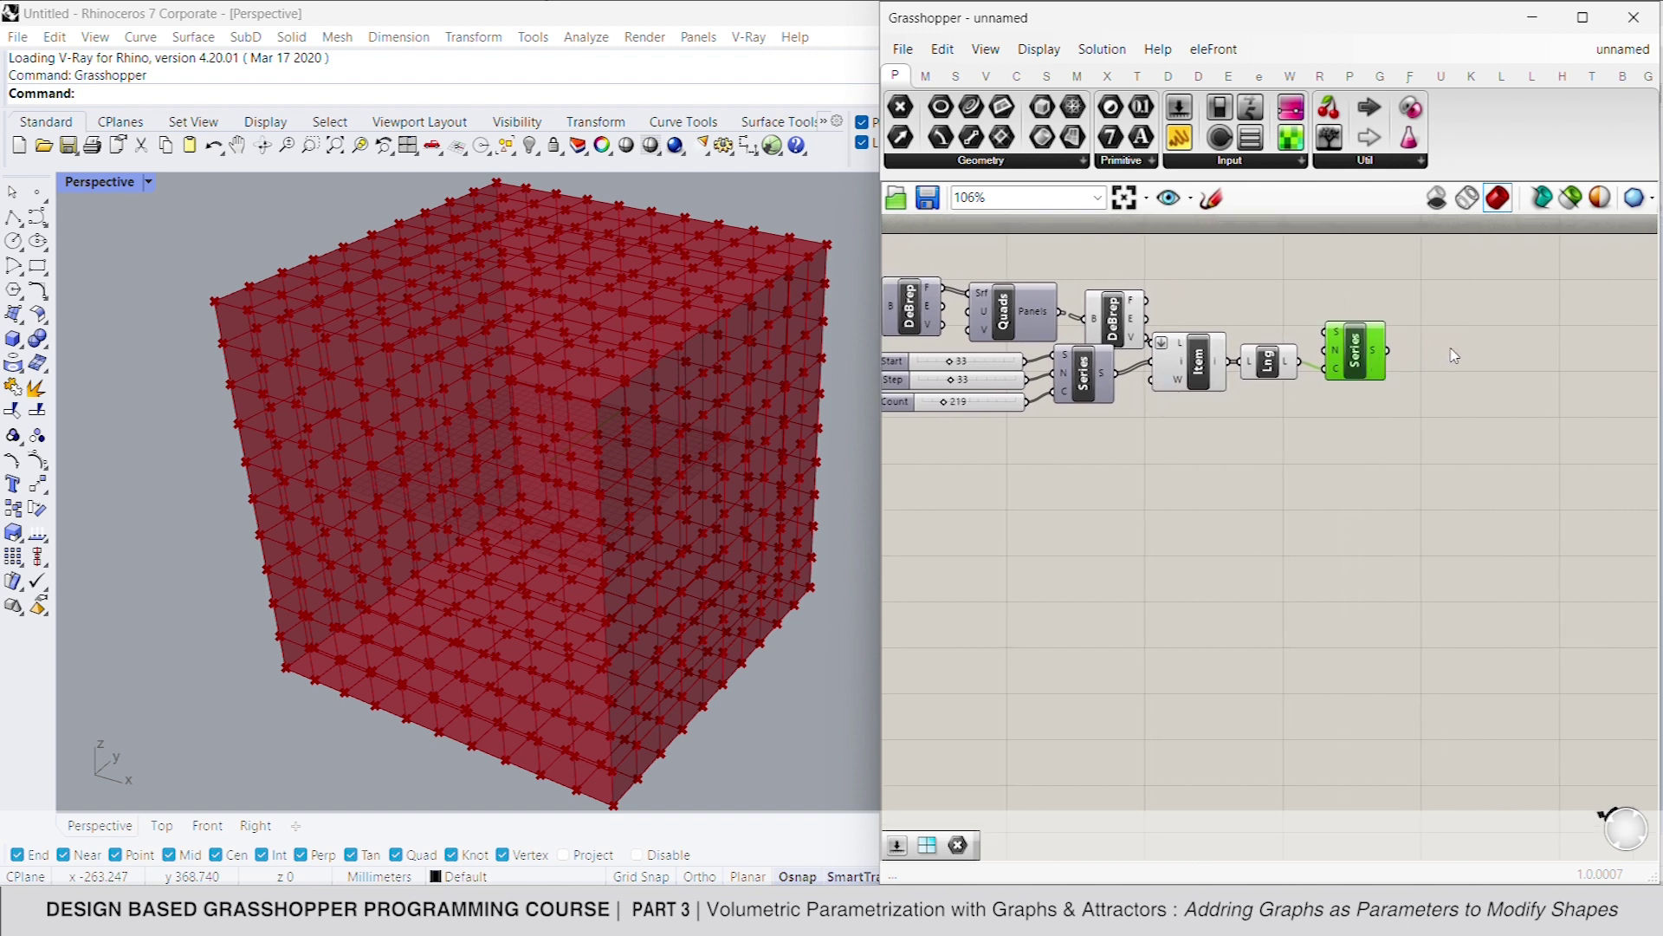
{"action": "double_click", "coordinate": [1454, 356]}
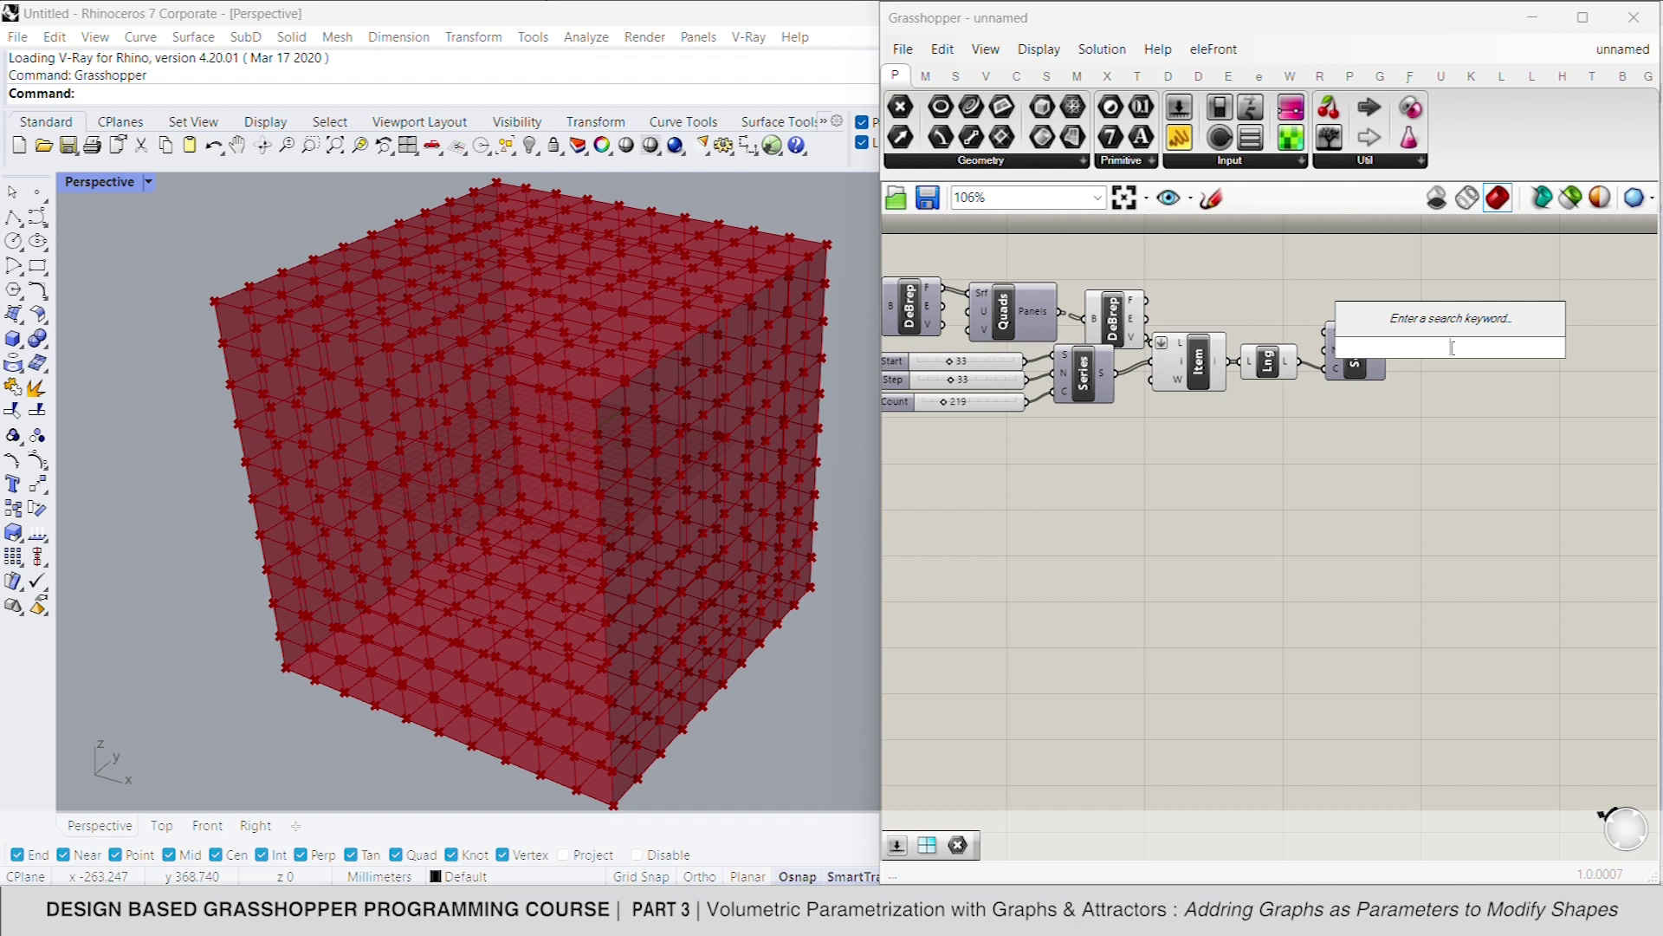
{"action": "type", "text": "replace"}
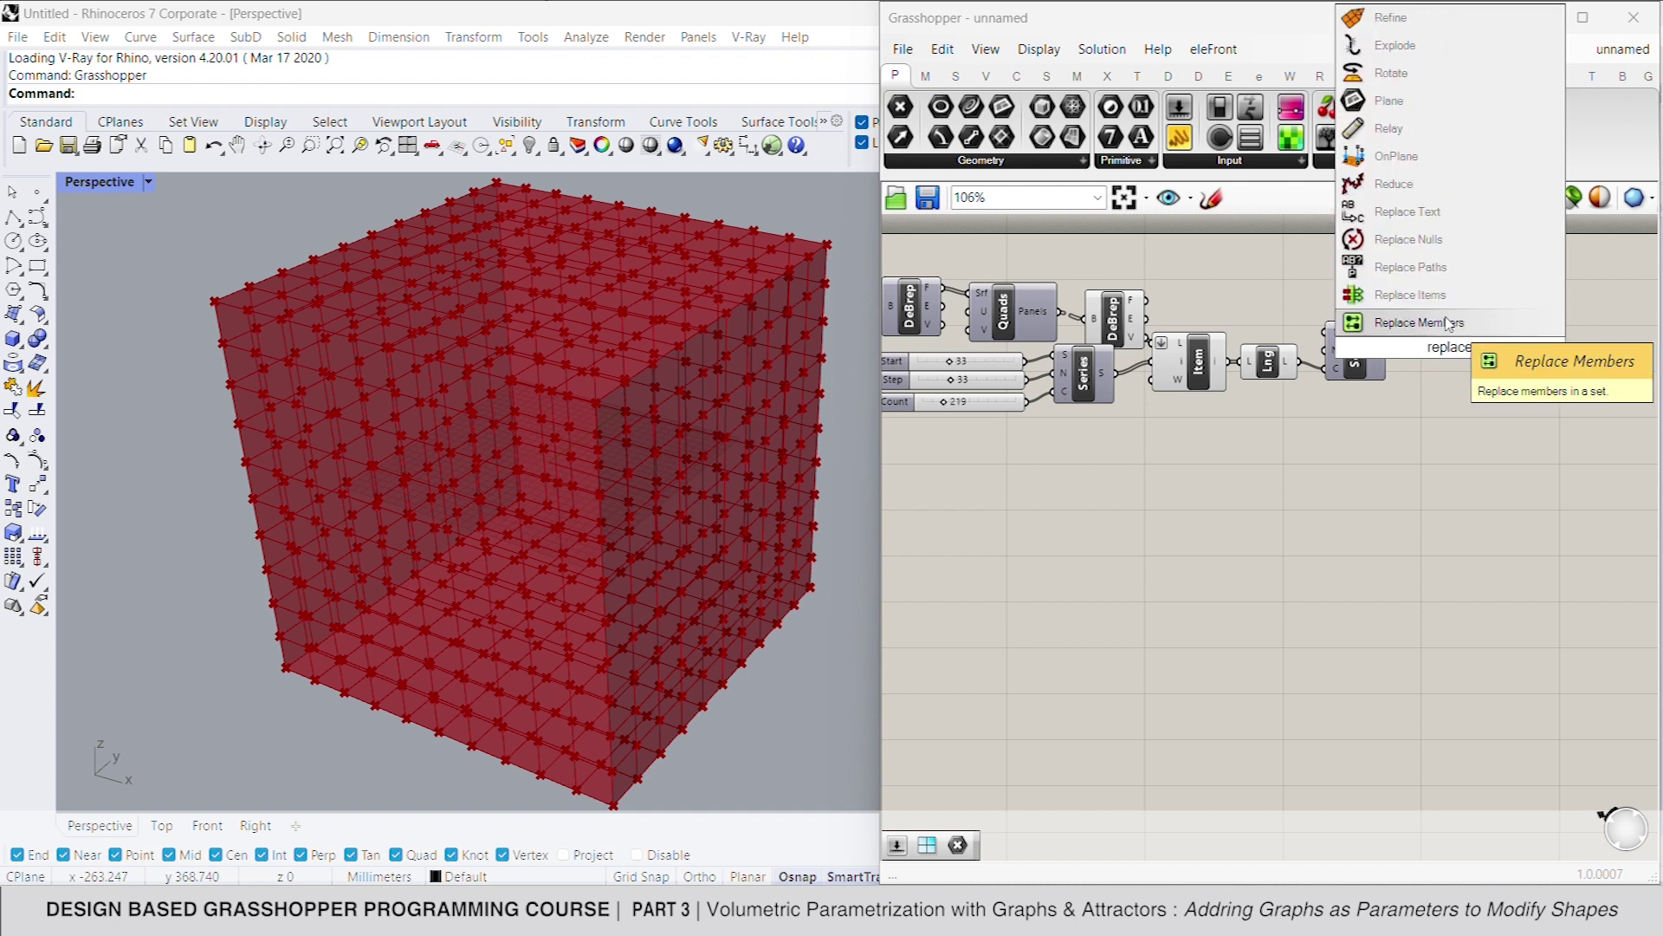
{"action": "left_click", "coordinate": [1445, 323]}
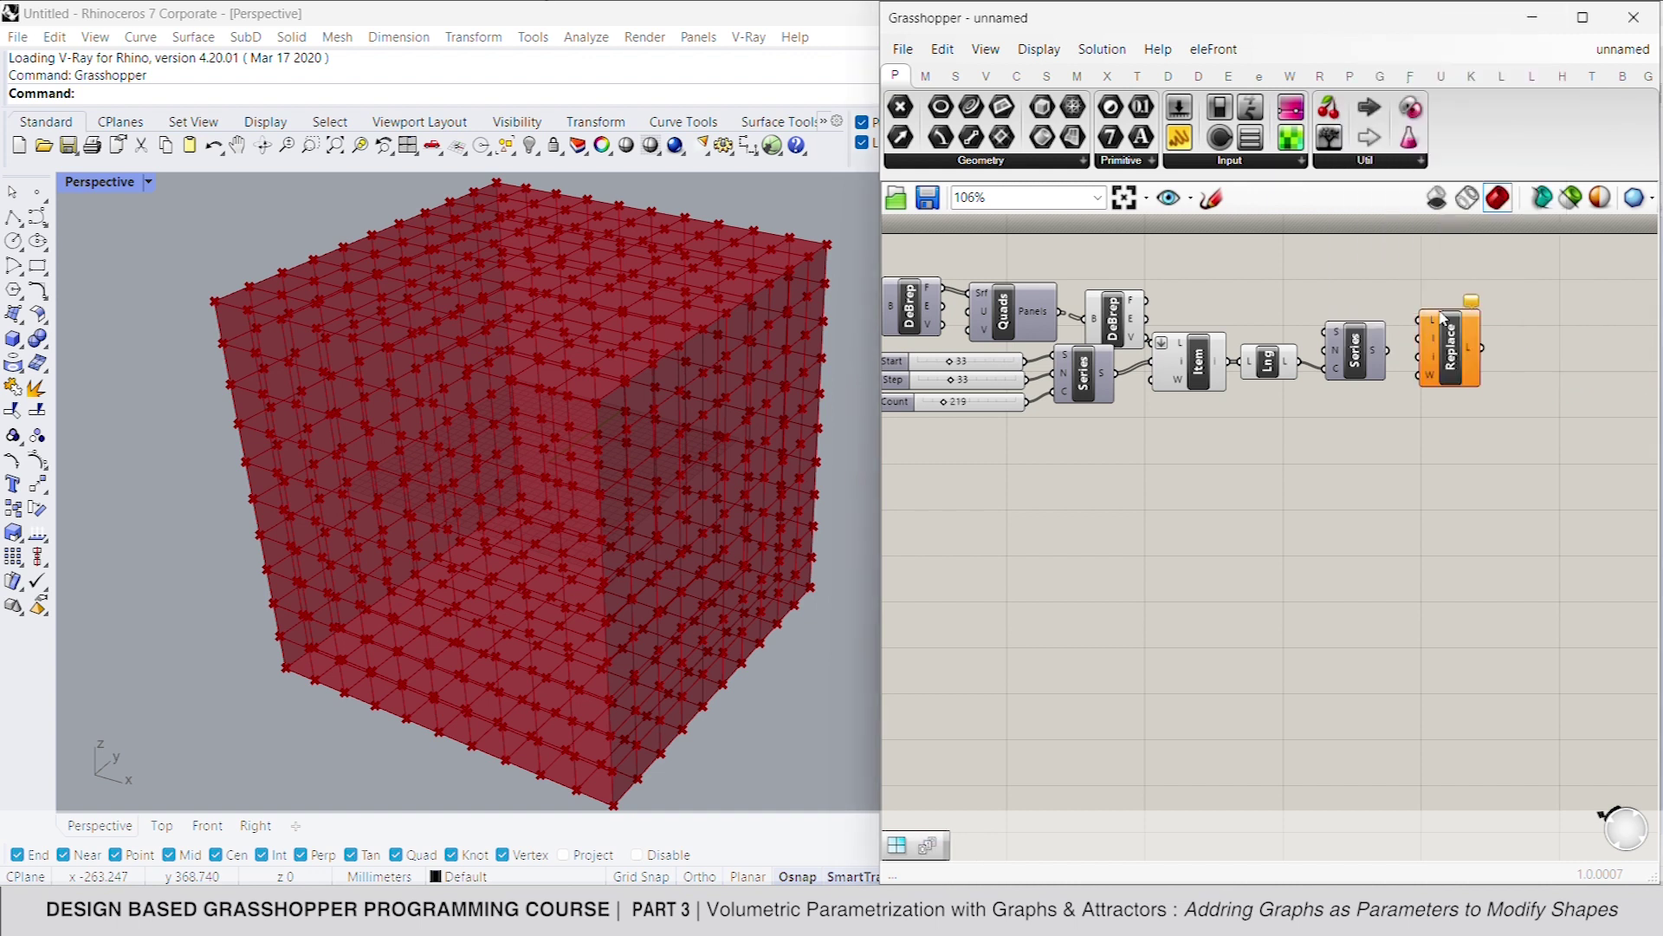
{"action": "left_click_drag", "start_coordinate": [1232, 366], "coordinate": [1398, 360]}
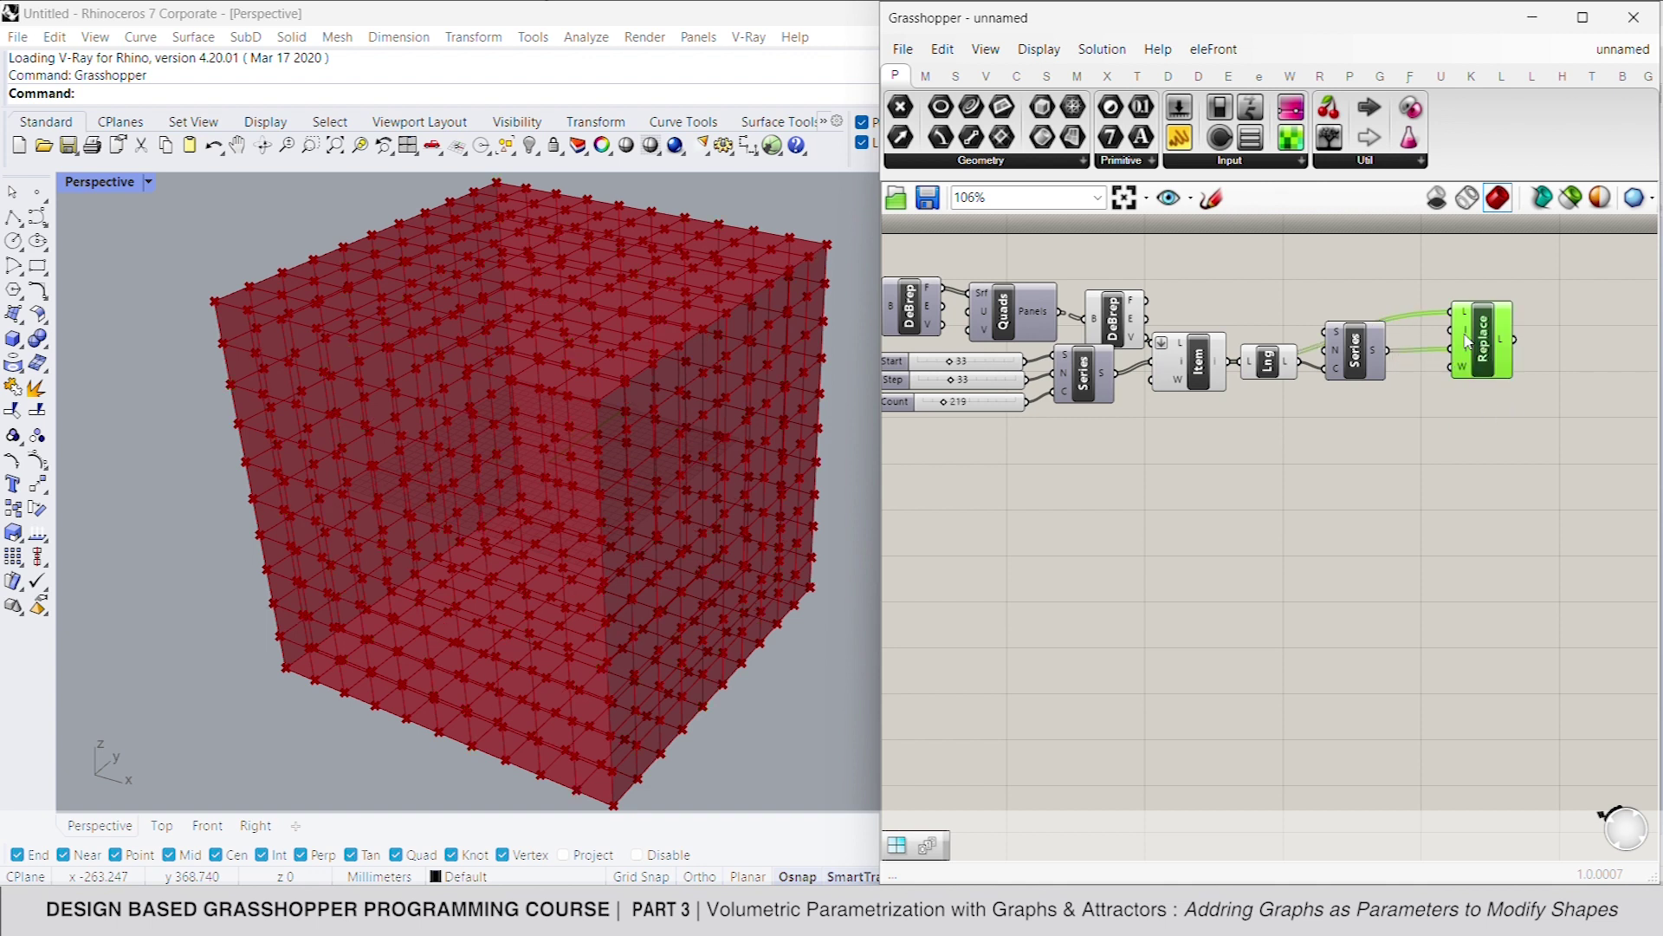
Add a Vector XYZ component and connect its vector output to the item input of Replace Items
{"action": "double_click", "coordinate": [1376, 426]}
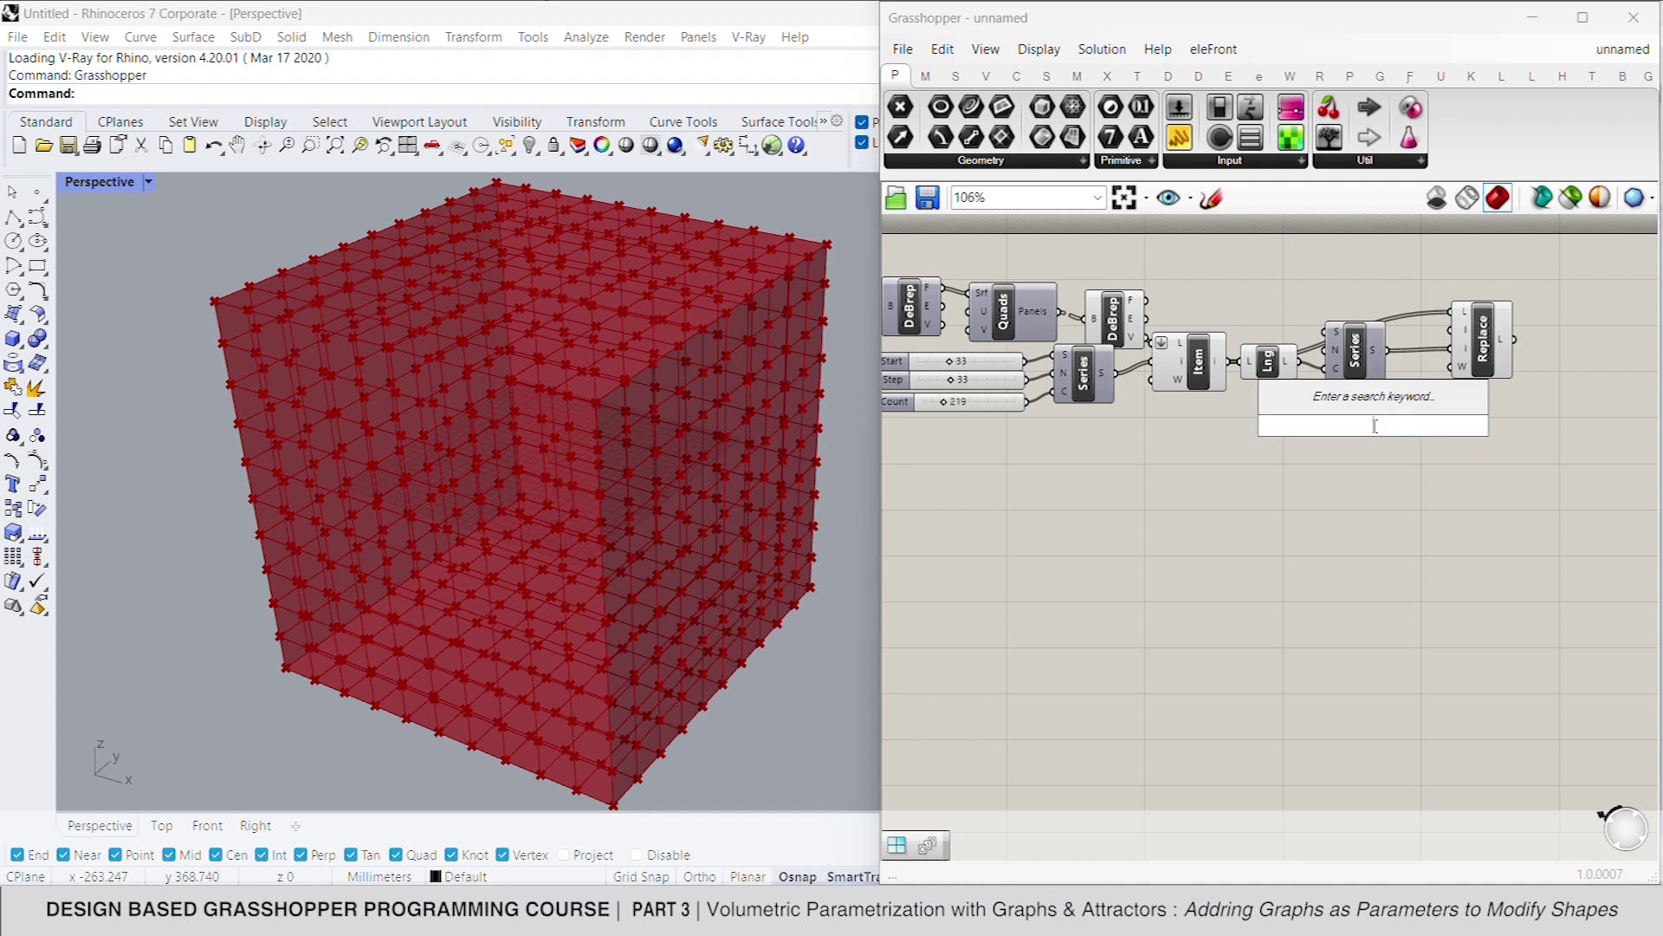
{"action": "type", "text": "vector xyz"}
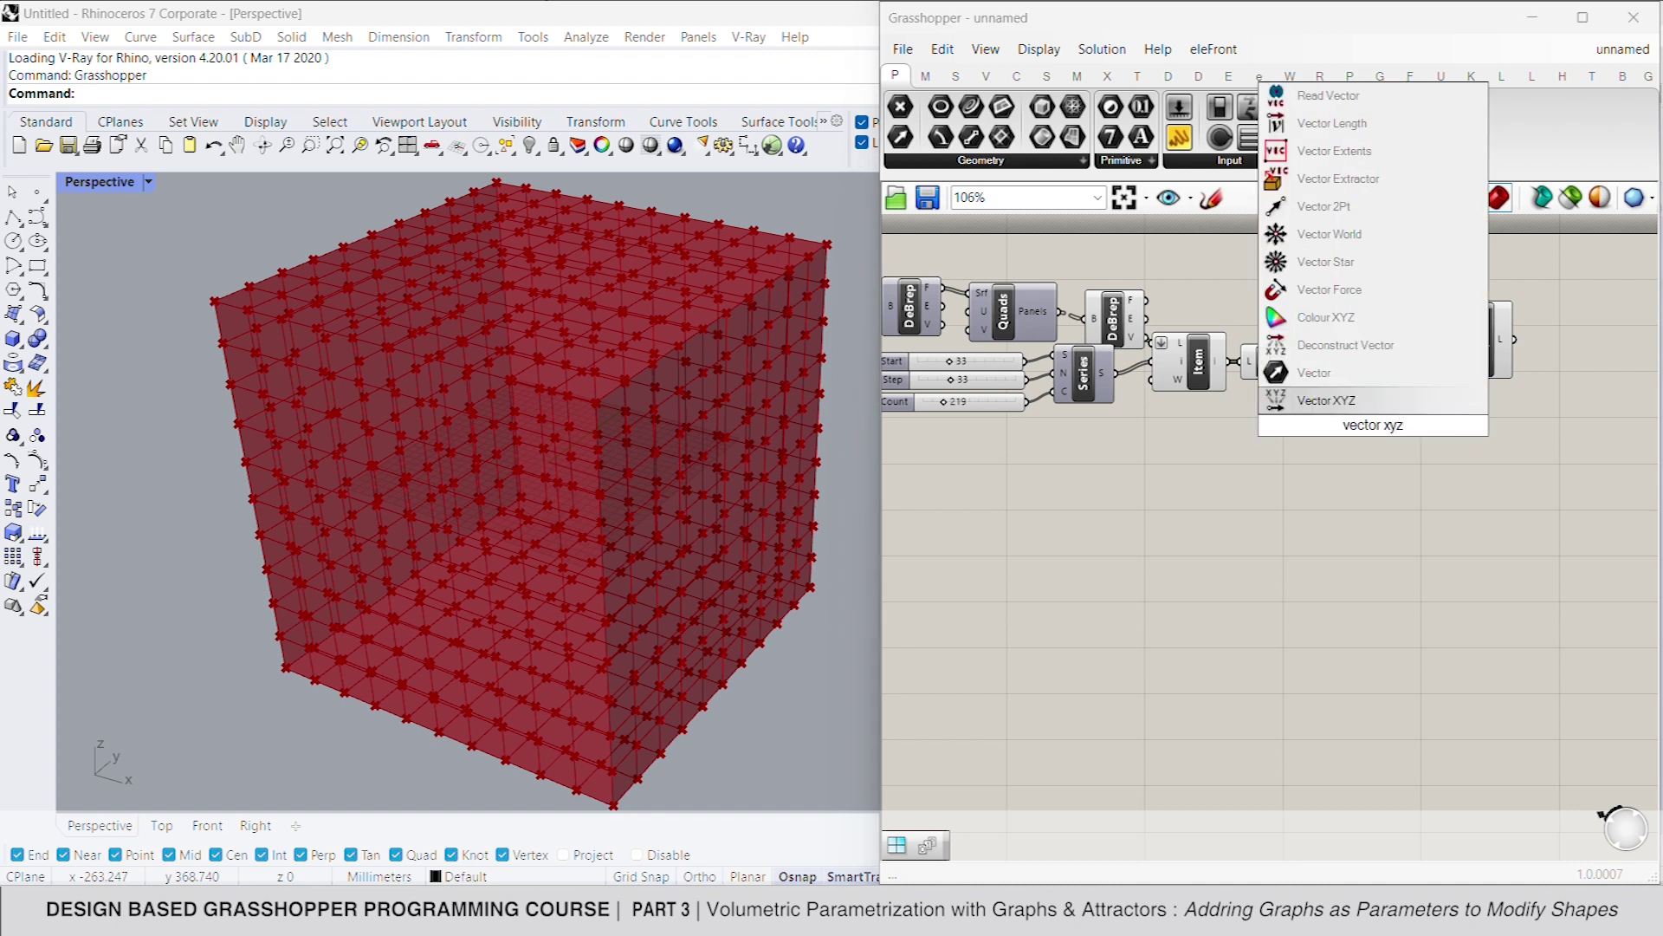
{"action": "key", "text": "Return"}
{"action": "left_click_drag", "start_coordinate": [1404, 411], "coordinate": [1451, 330]}
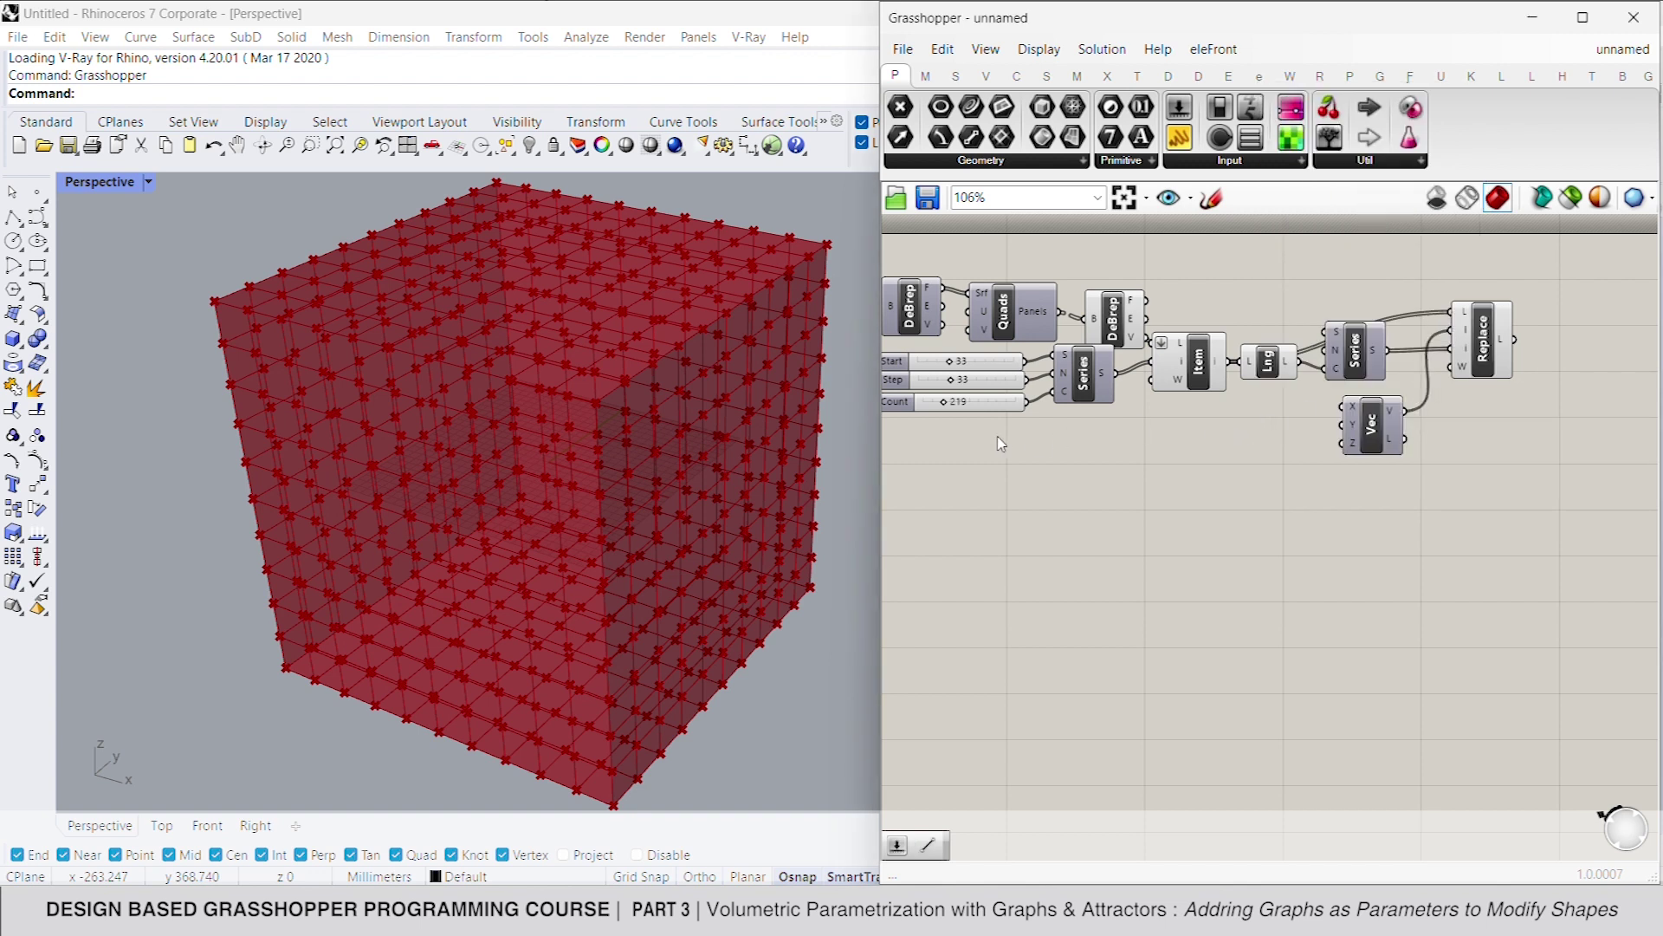
Copy the three Series sliders and connect the copies to the X, Y and Z inputs of Vector XYZ
{"action": "left_click_drag", "start_coordinate": [1001, 444], "coordinate": [960, 320]}
{"action": "left_click", "coordinate": [1026, 433]}
{"action": "left_click_drag", "start_coordinate": [998, 422], "coordinate": [1282, 452]}
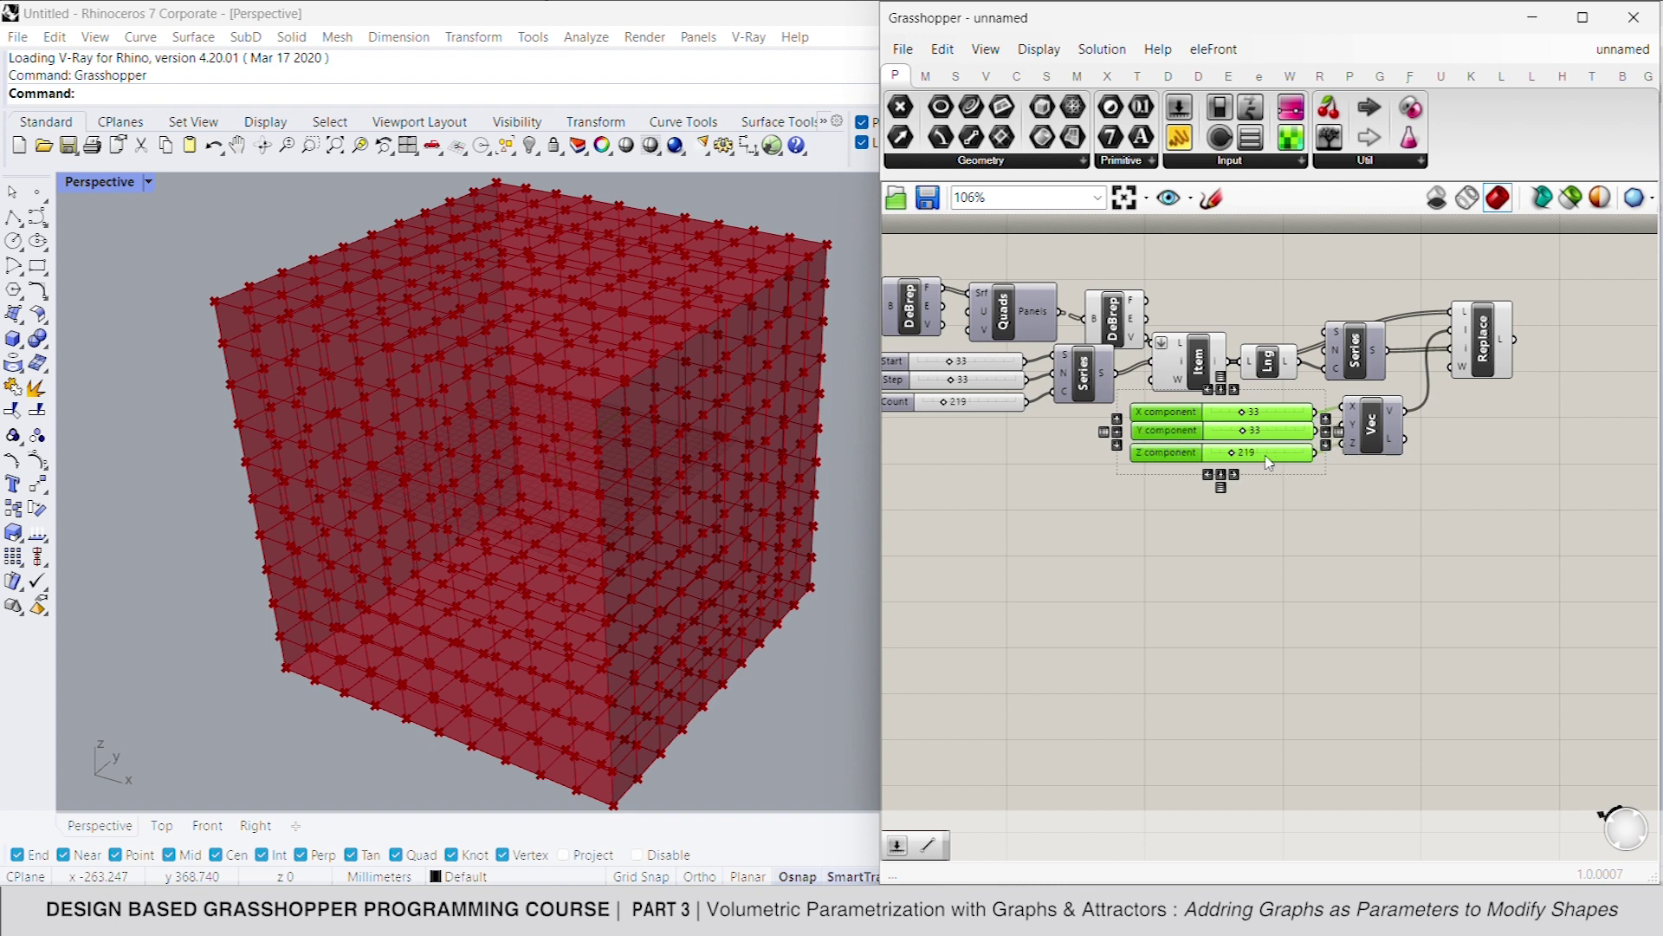
{"action": "left_click", "coordinate": [1287, 476]}
Set the X, Y and Z component sliders of the vector to 0
{"action": "double_click", "coordinate": [1270, 410]}
{"action": "type", "text": "0"}
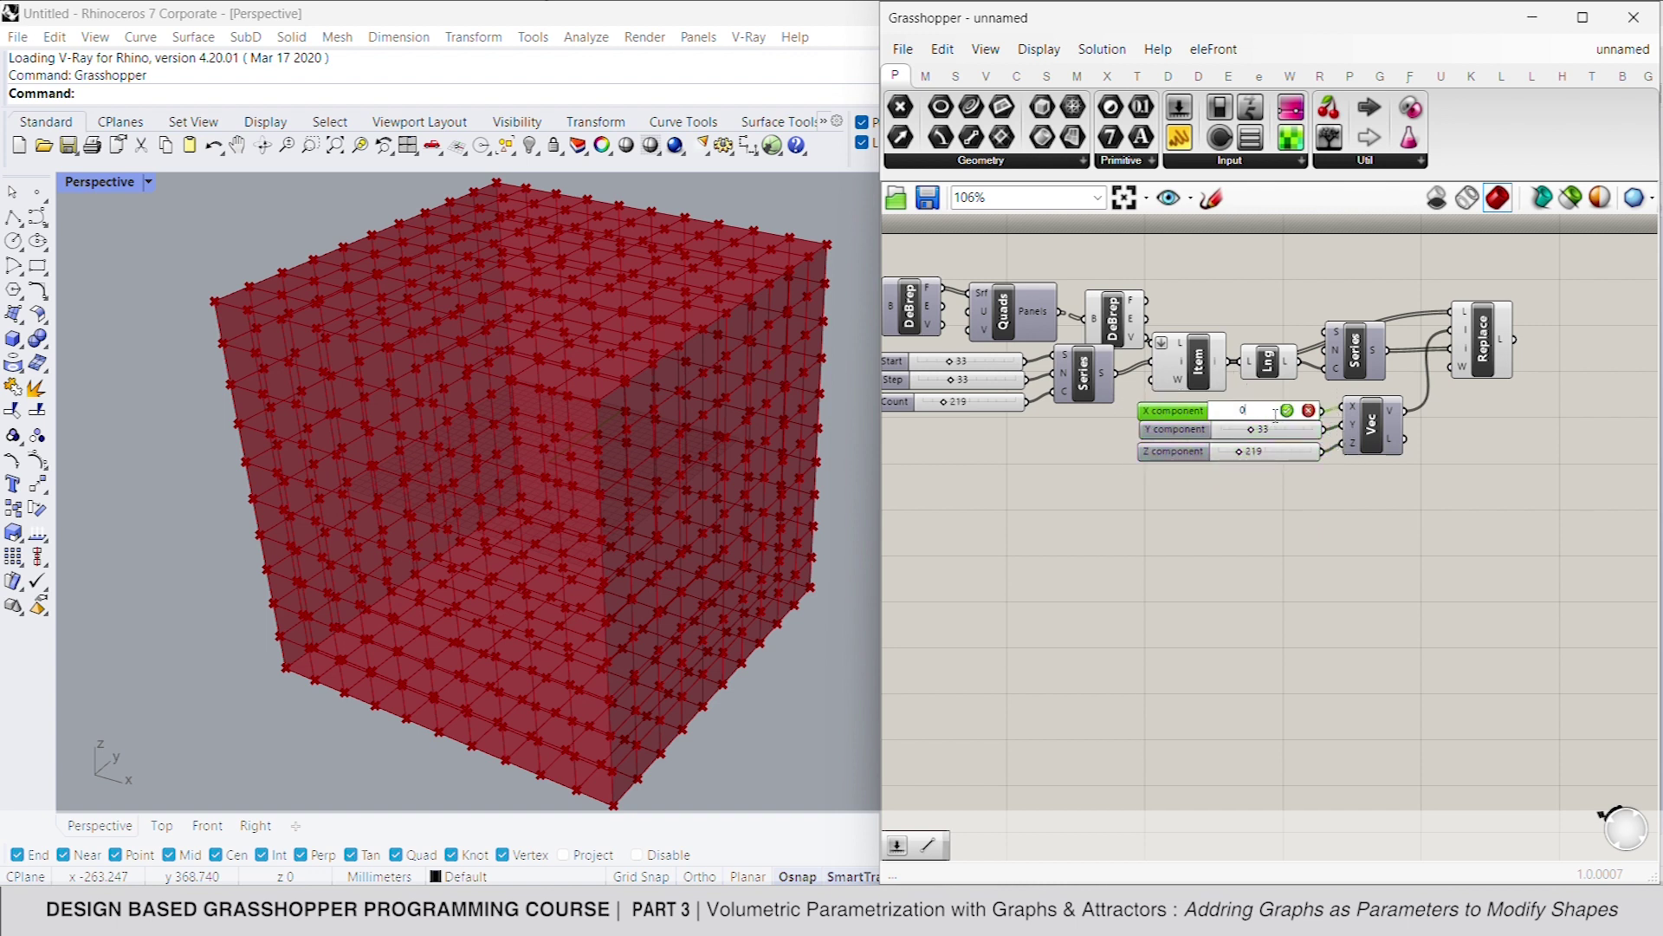
{"action": "double_click", "coordinate": [1273, 428]}
{"action": "type", "text": "0"}
{"action": "double_click", "coordinate": [1281, 451]}
{"action": "type", "text": "0"}
{"action": "left_click", "coordinate": [1287, 450]}
Add a Point Deform component, wiring Deconstruct Brep's faces to geometry, List Item's output to points and Replace Items' output to motion
{"action": "left_click", "coordinate": [1481, 351]}
{"action": "right_click_drag", "start_coordinate": [1568, 430], "coordinate": [1527, 490]}
{"action": "left_click", "coordinate": [1553, 372]}
{"action": "double_click", "coordinate": [1552, 373]}
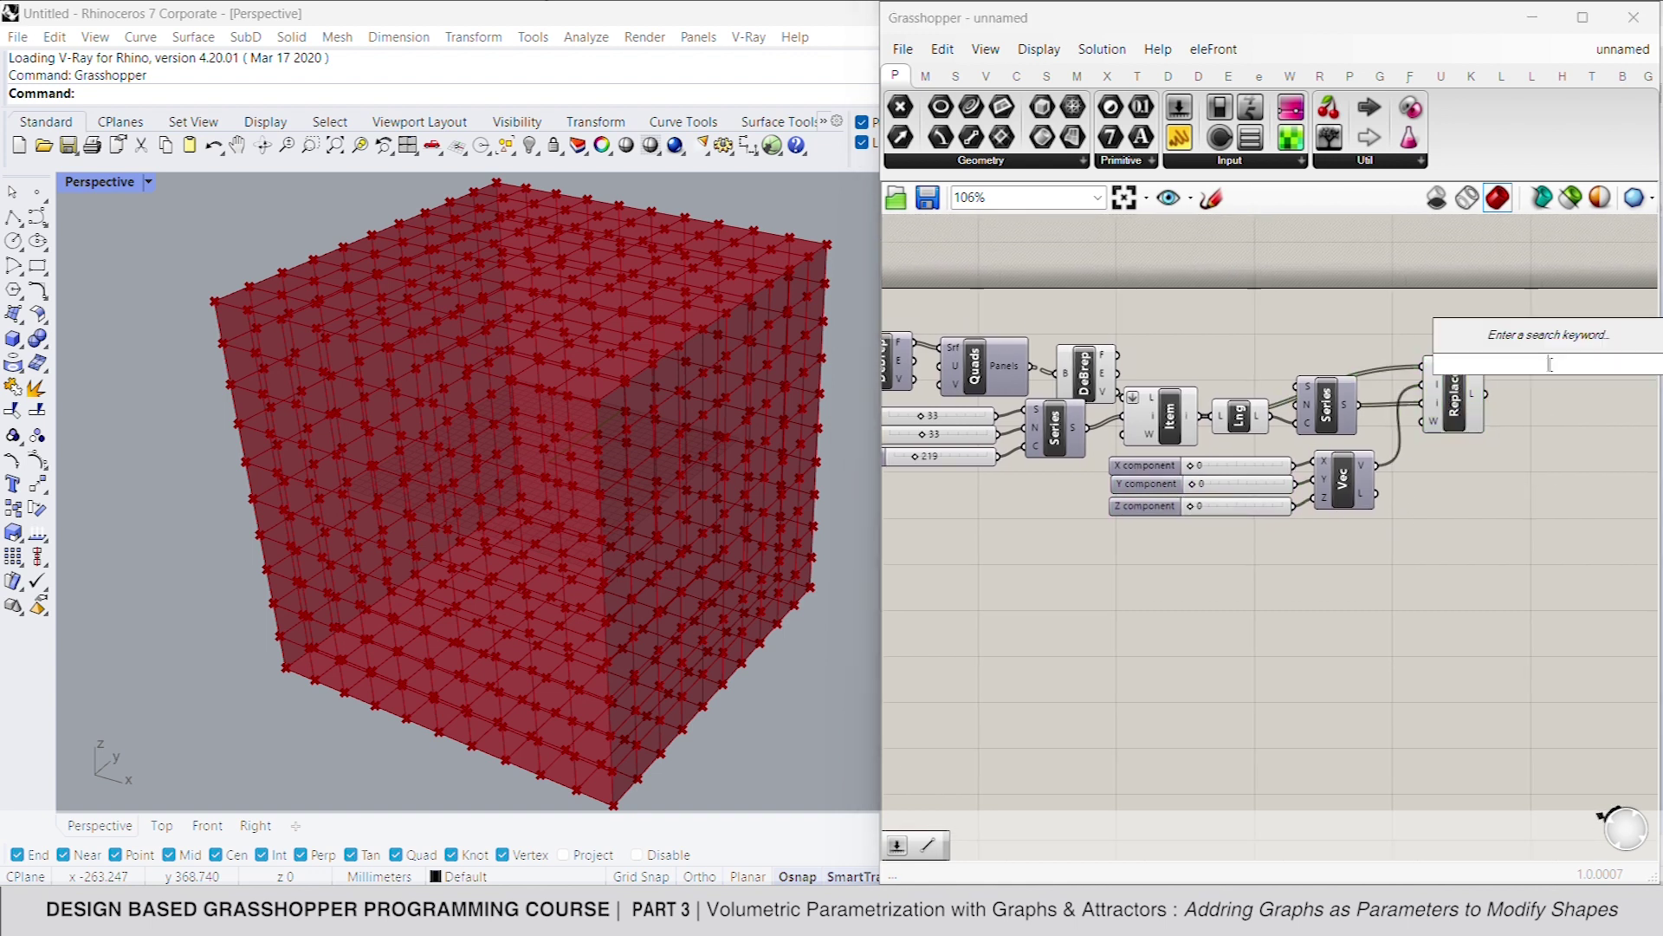
{"action": "type", "text": "pdef"}
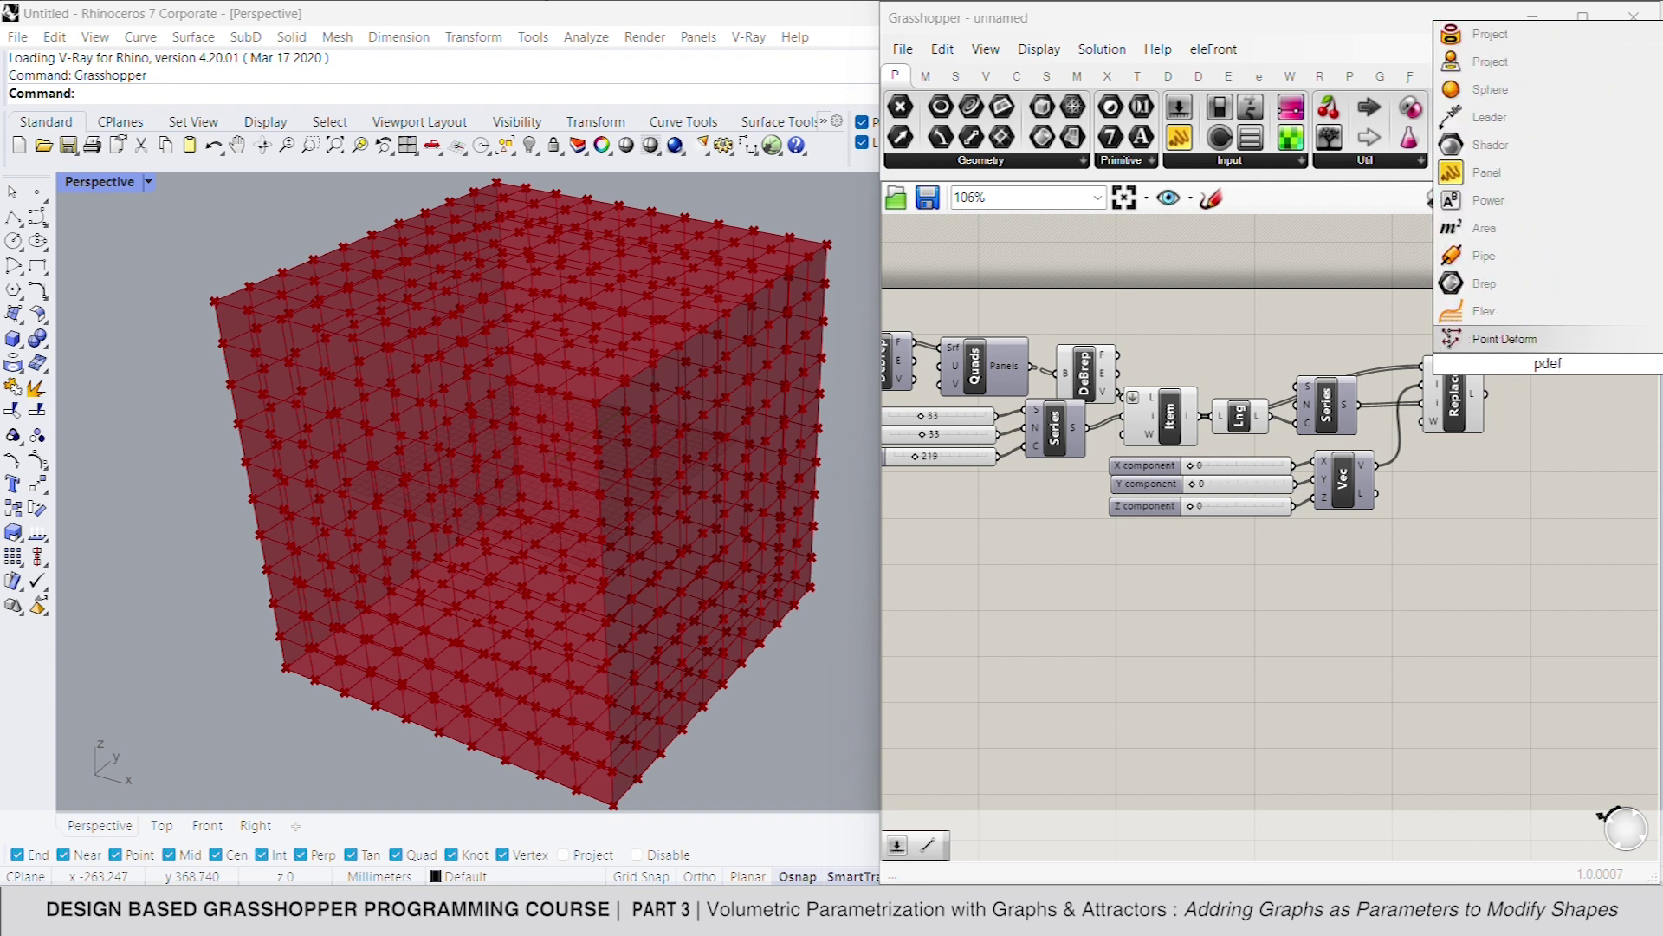
{"action": "left_click", "coordinate": [1561, 341]}
{"action": "left_click_drag", "start_coordinate": [1526, 345], "coordinate": [1129, 351]}
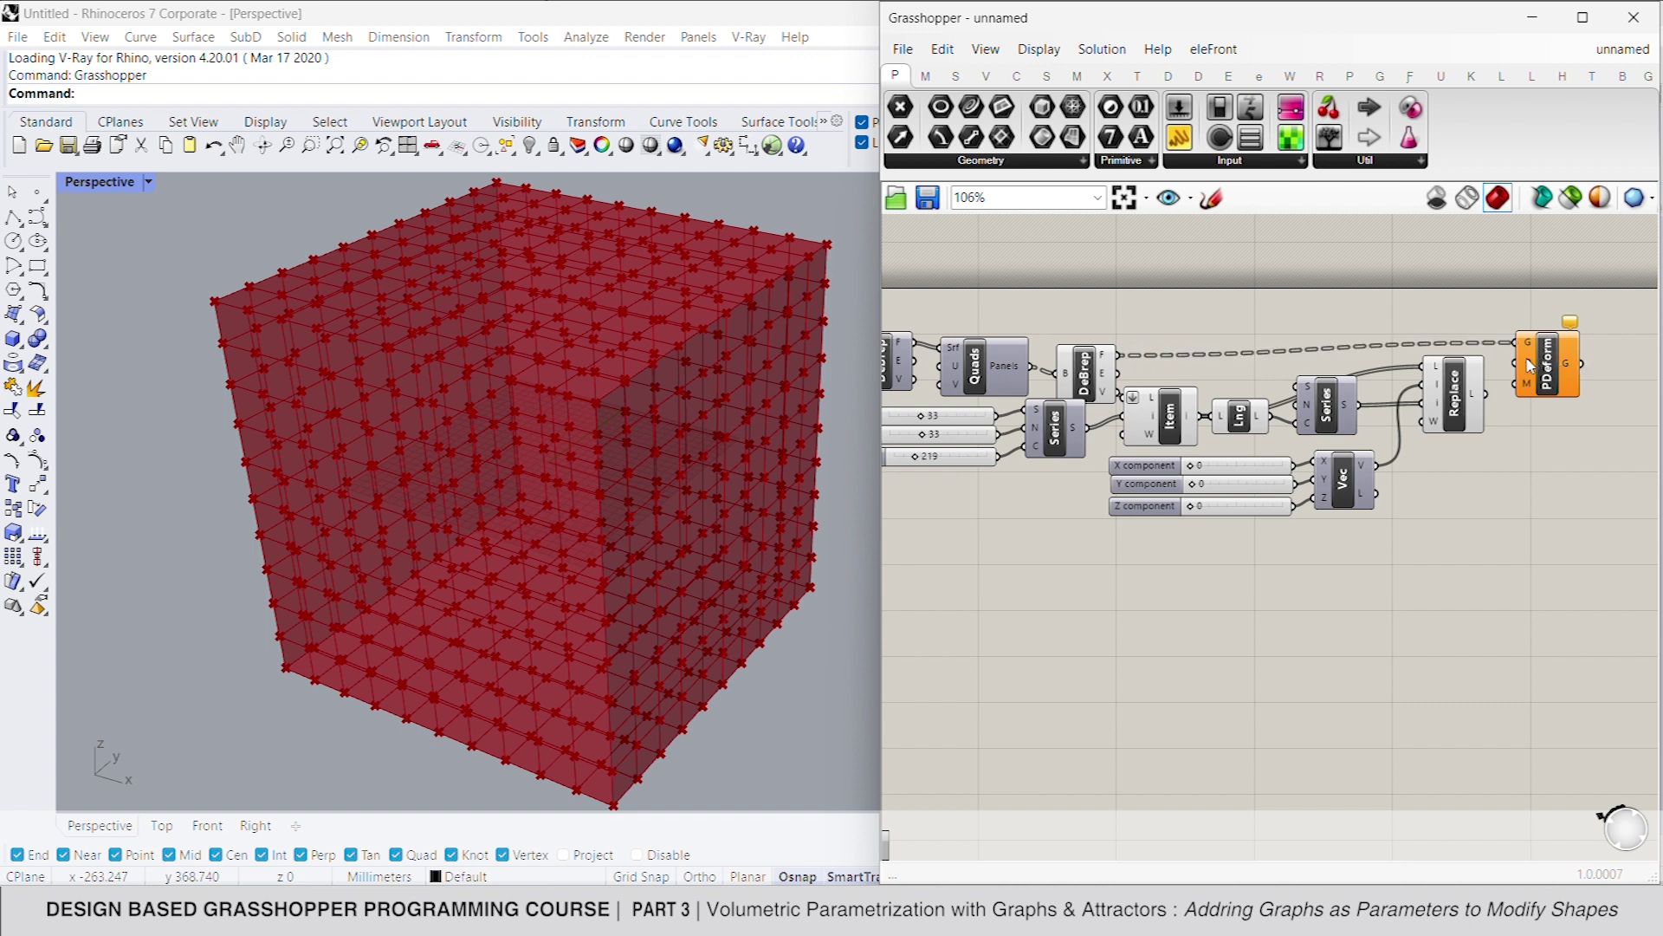
{"action": "left_click_drag", "start_coordinate": [1528, 367], "coordinate": [1200, 420]}
{"action": "left_click_drag", "start_coordinate": [1525, 392], "coordinate": [1485, 394]}
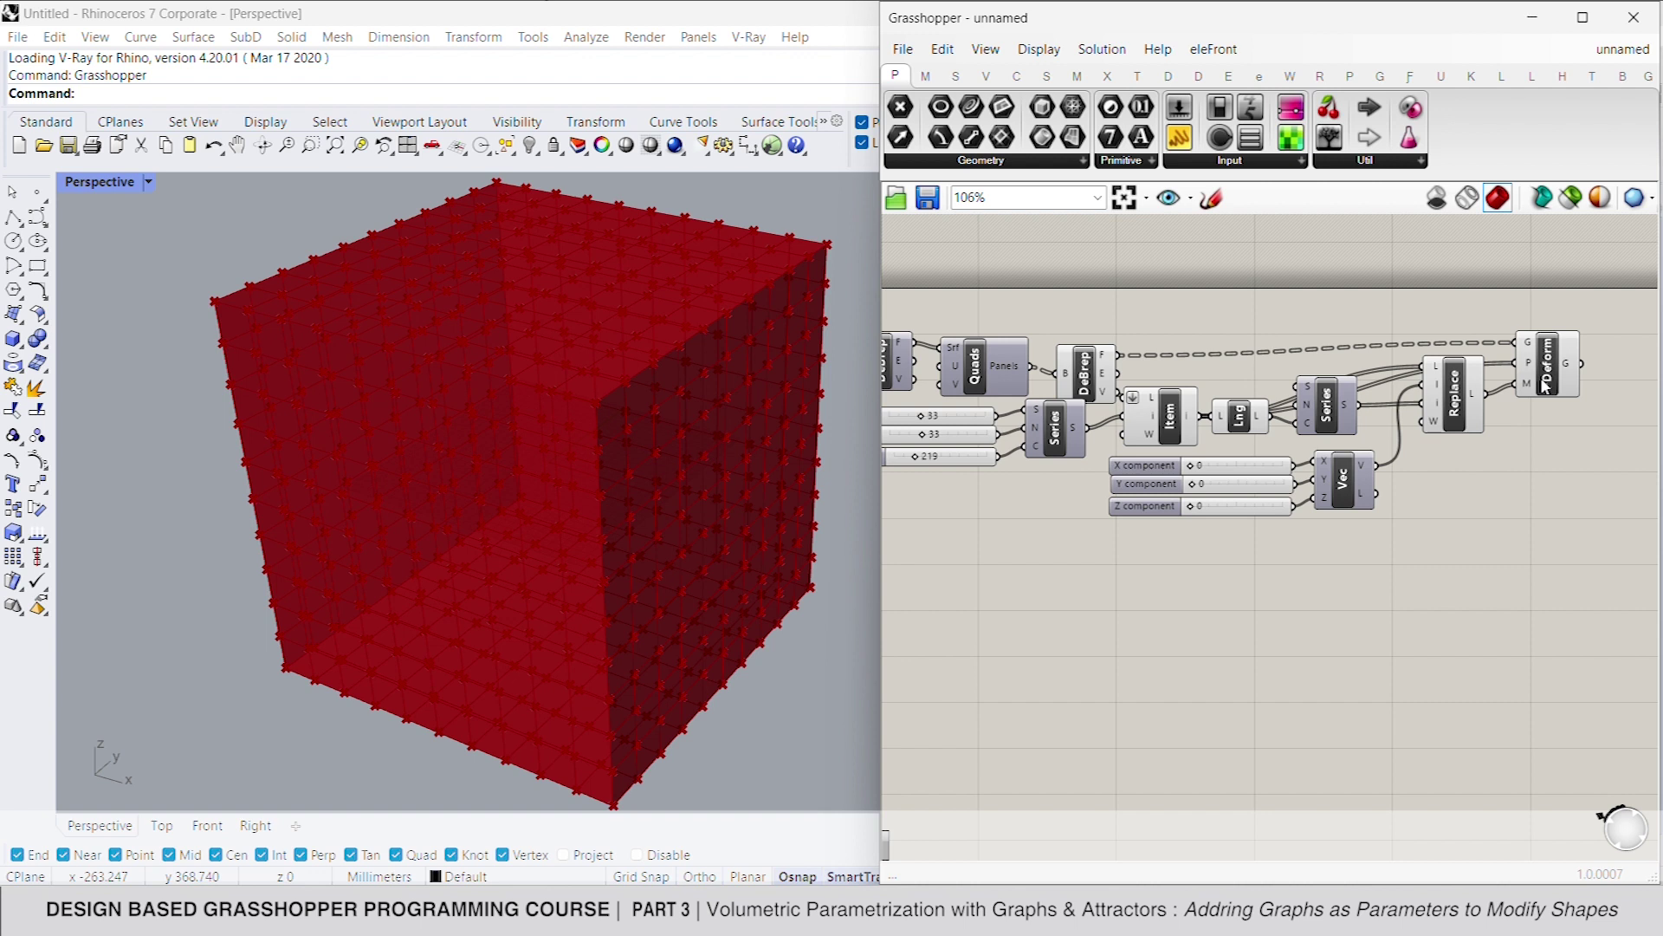
Turn off the preview of the components feeding Point Deform and set the vector's Y component to 9
{"action": "left_click", "coordinate": [1545, 385]}
{"action": "left_click_drag", "start_coordinate": [1445, 580], "coordinate": [1046, 296]}
{"action": "right_click", "coordinate": [1404, 304]}
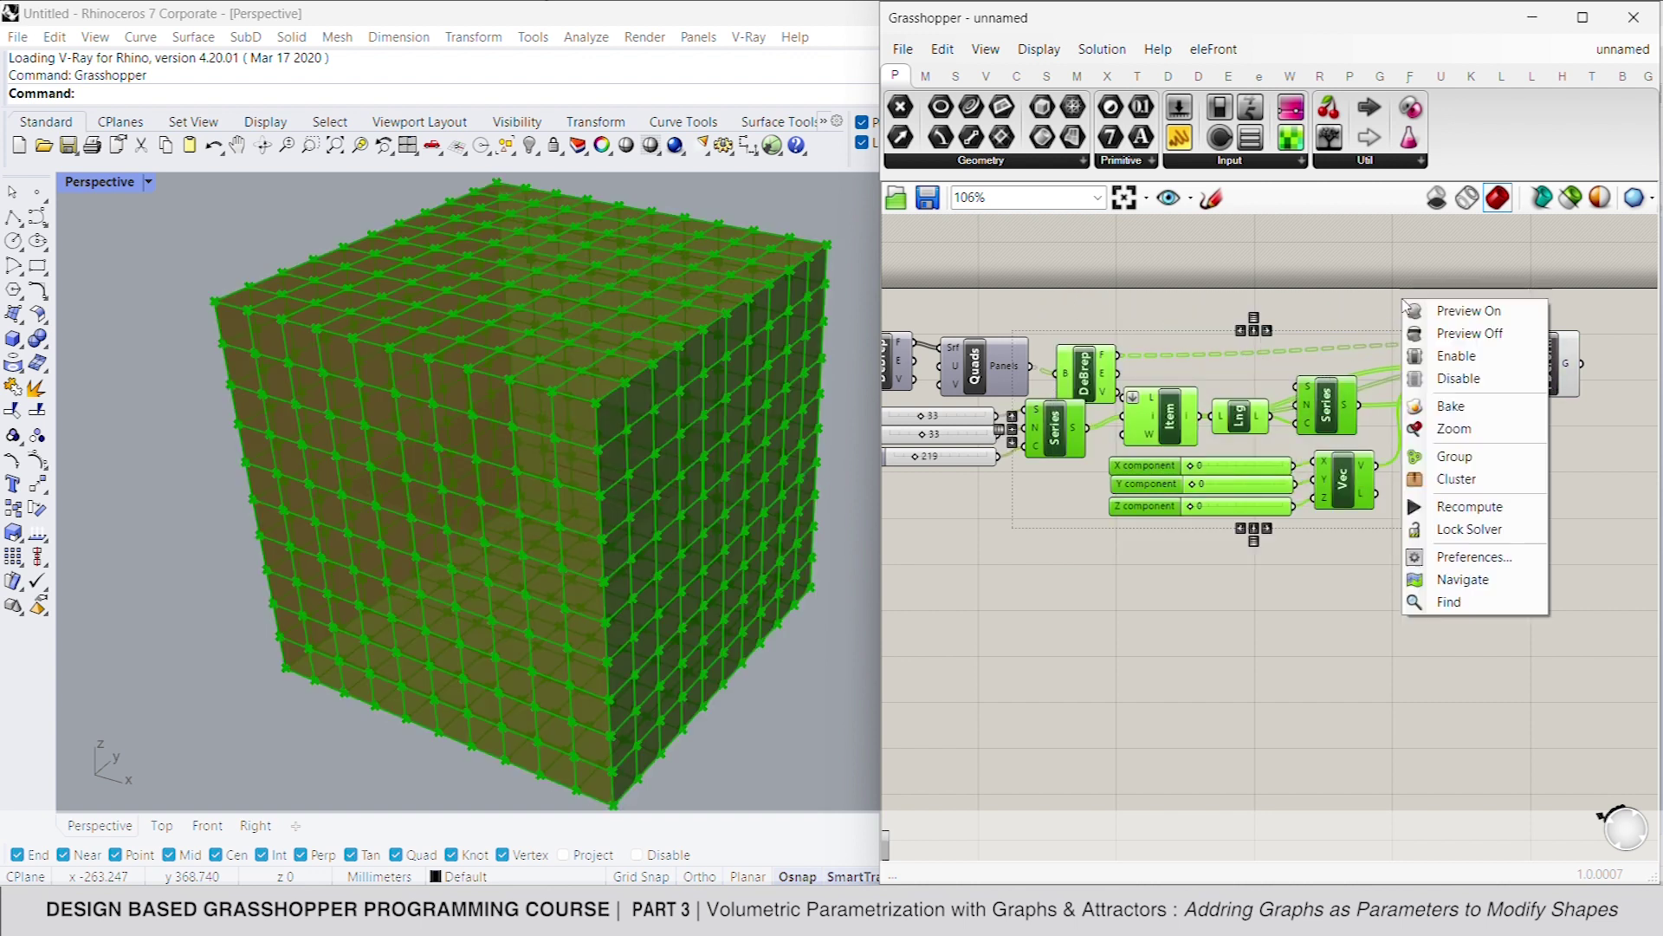
{"action": "left_click", "coordinate": [1469, 333]}
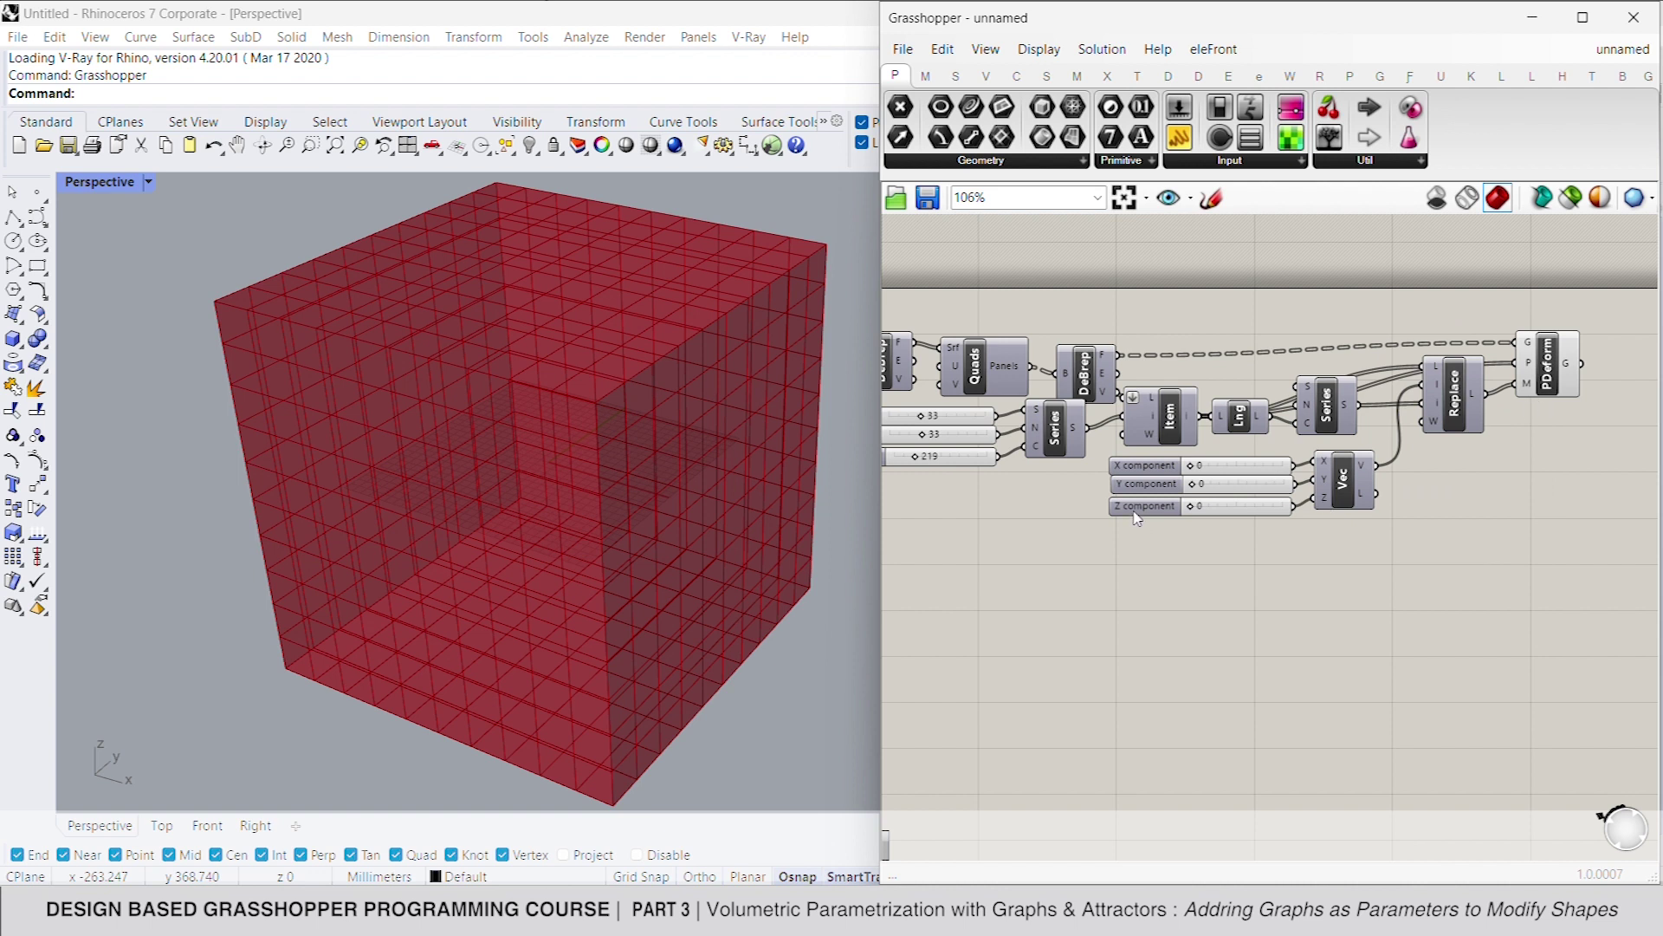
{"action": "right_click_drag", "start_coordinate": [1492, 492], "coordinate": [1444, 492]}
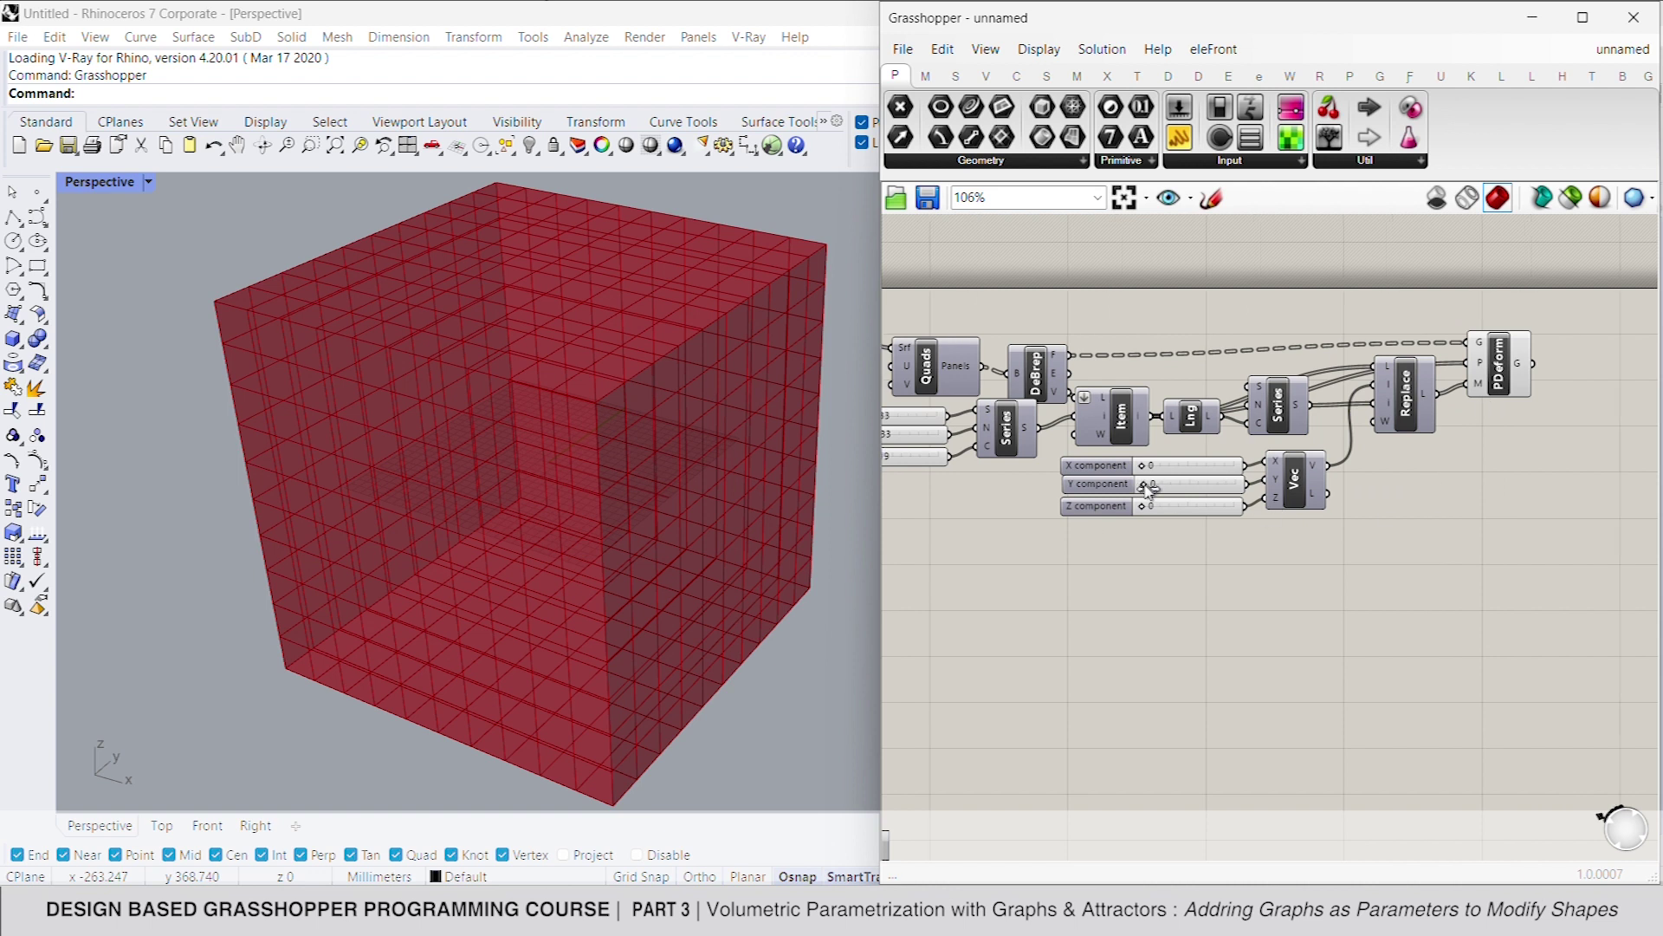
{"action": "left_click_drag", "start_coordinate": [1146, 483], "coordinate": [1158, 490]}
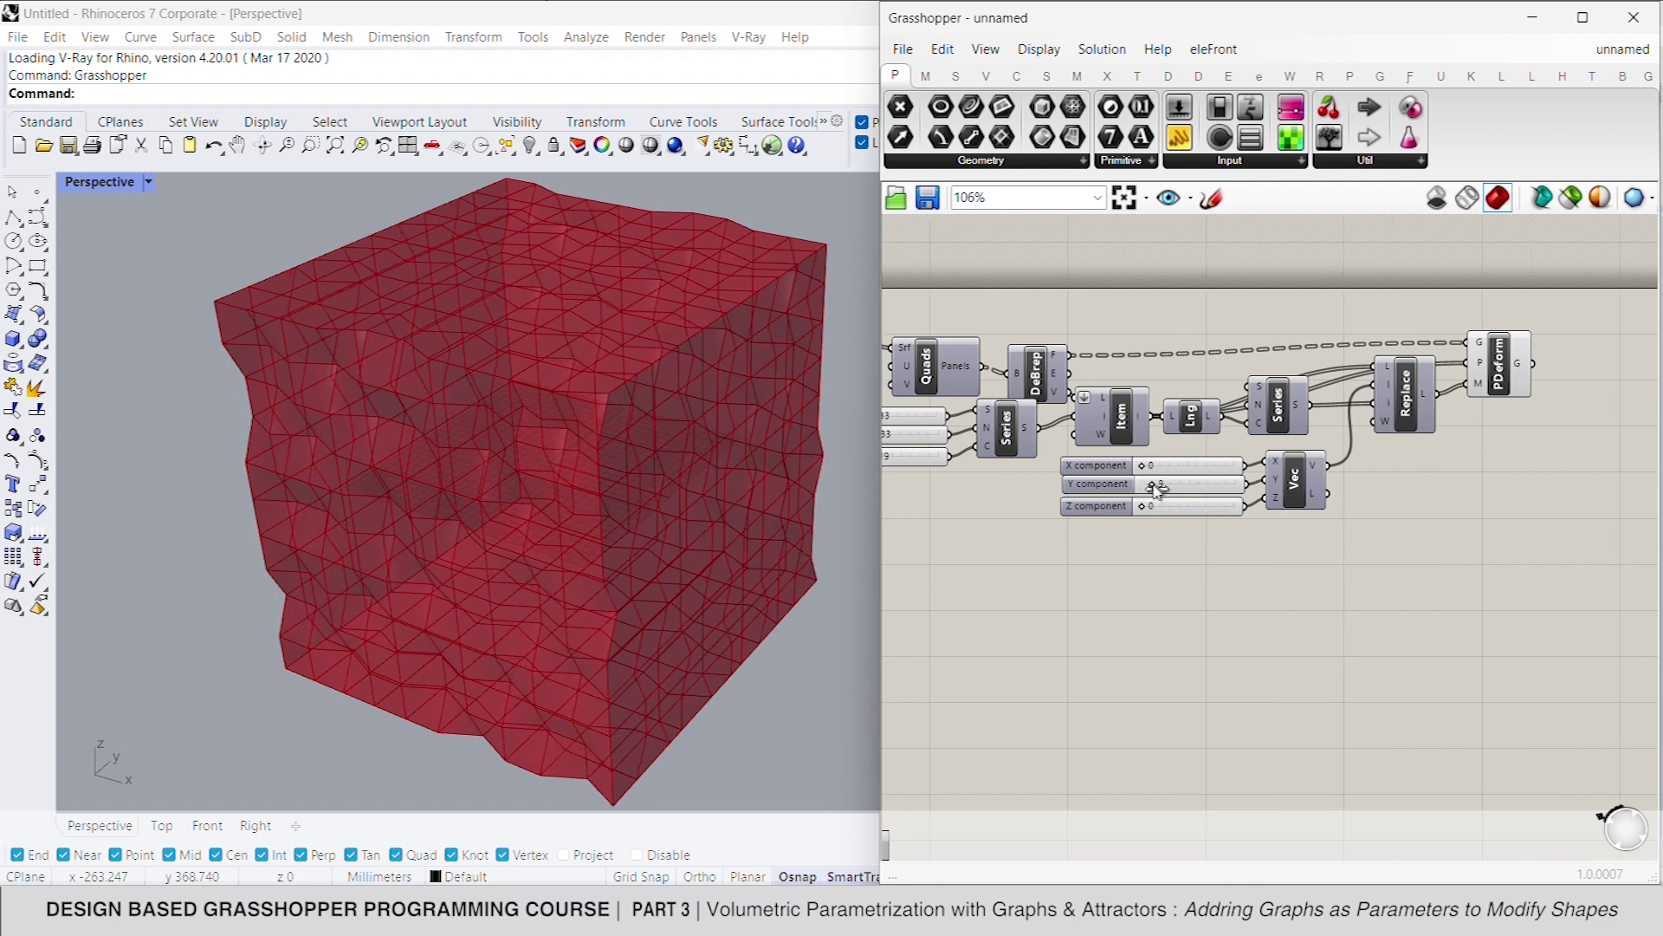
Add a Custom Preview component fed by Point Deform's geometry output and turn off Point Deform's own preview
{"action": "double_click", "coordinate": [1575, 369]}
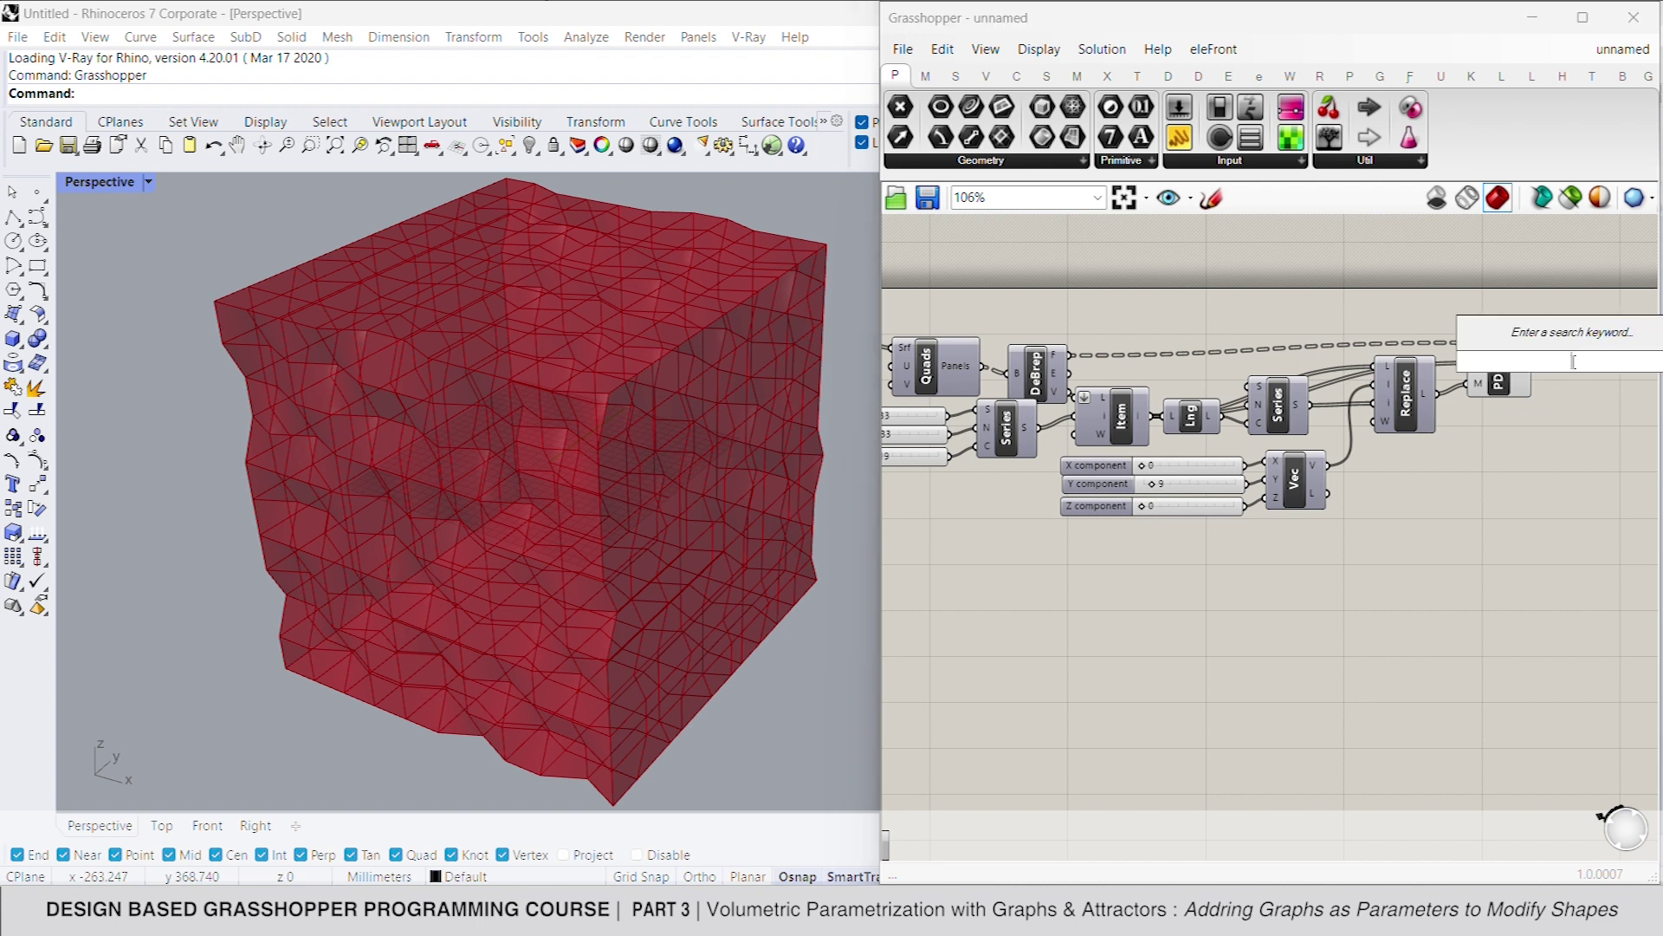
{"action": "type", "text": "custom"}
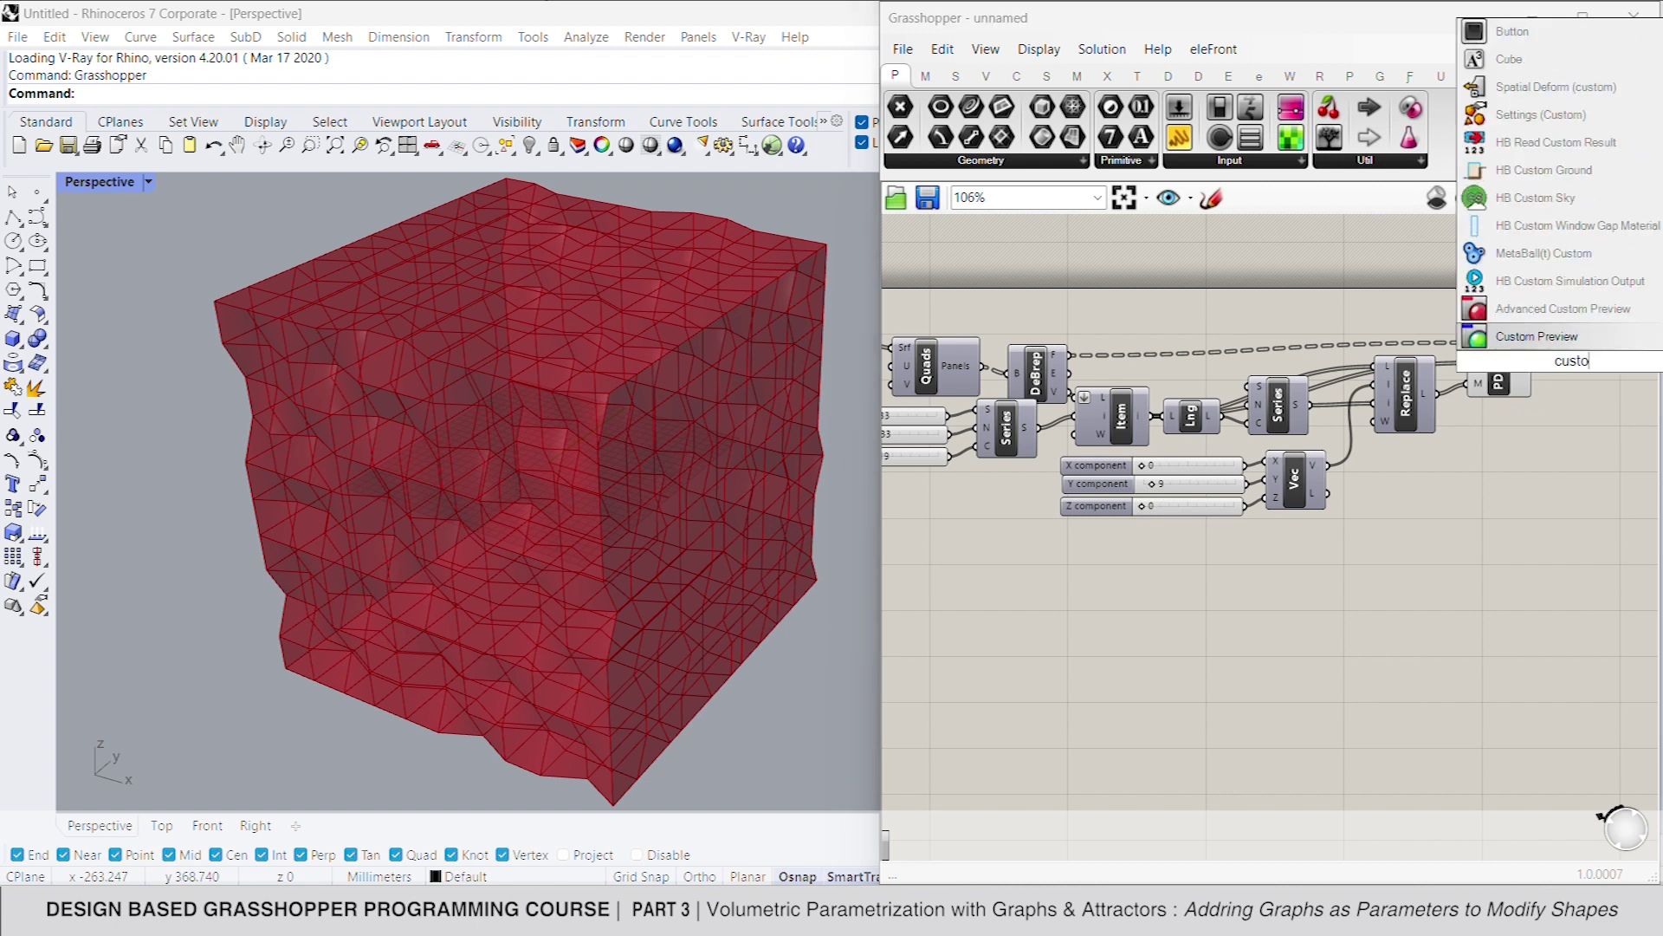
{"action": "left_click", "coordinate": [1570, 344]}
{"action": "left_click_drag", "start_coordinate": [1549, 347], "coordinate": [1532, 363]}
{"action": "left_click", "coordinate": [1510, 380]}
{"action": "right_click", "coordinate": [1510, 385]}
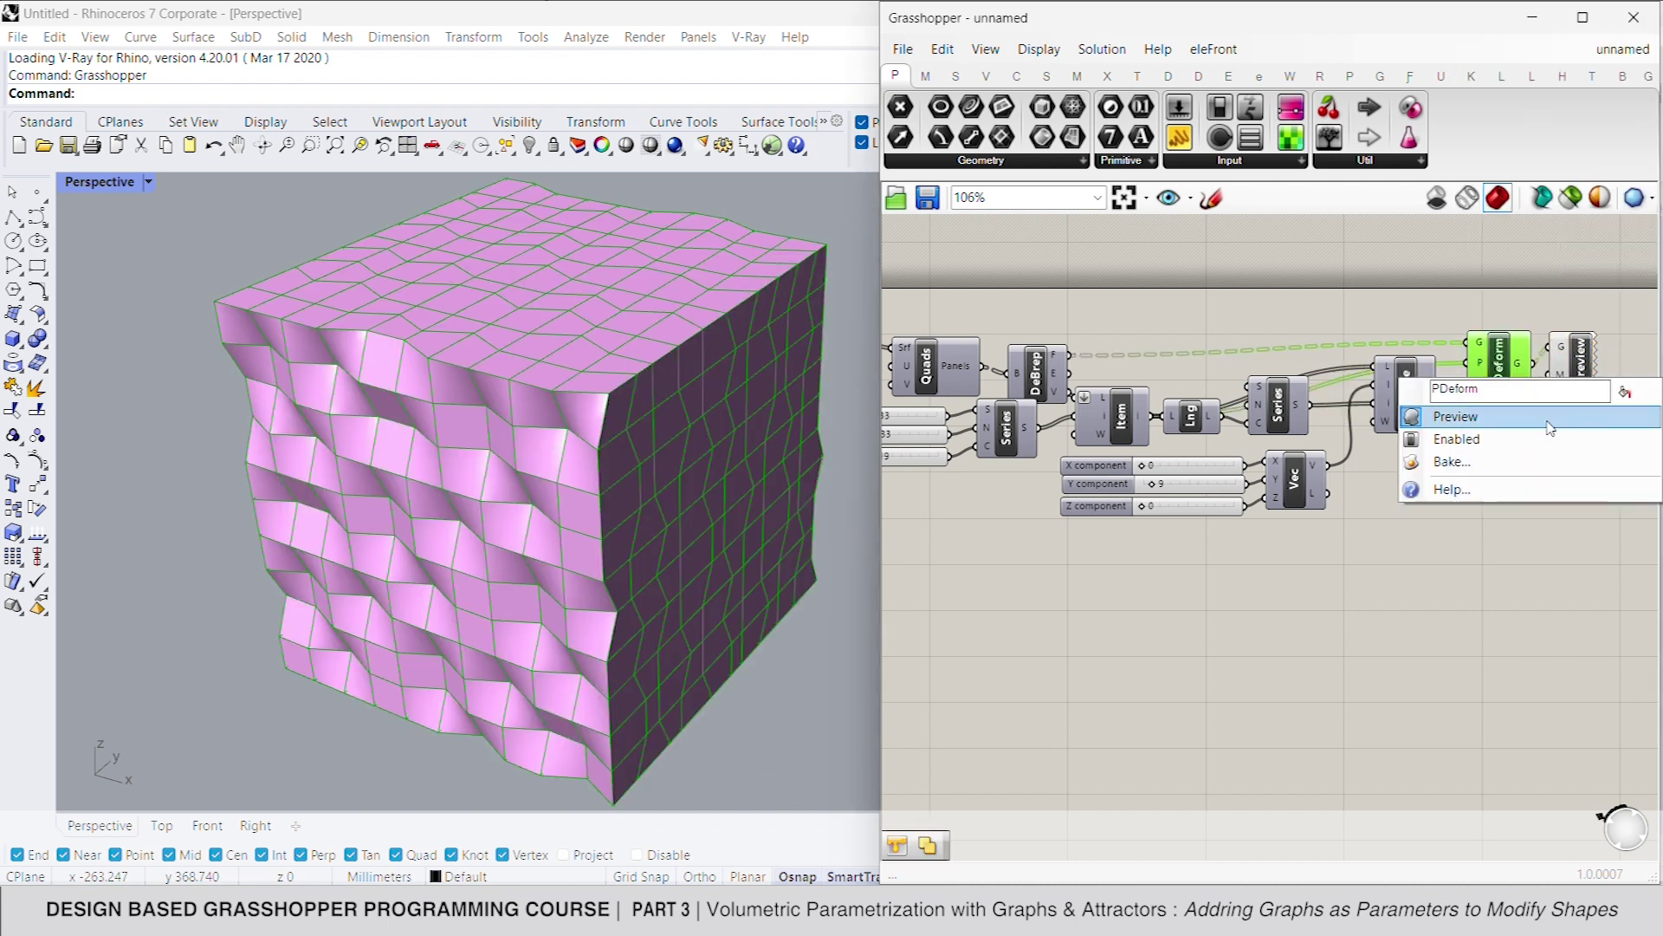
{"action": "left_click", "coordinate": [1546, 421]}
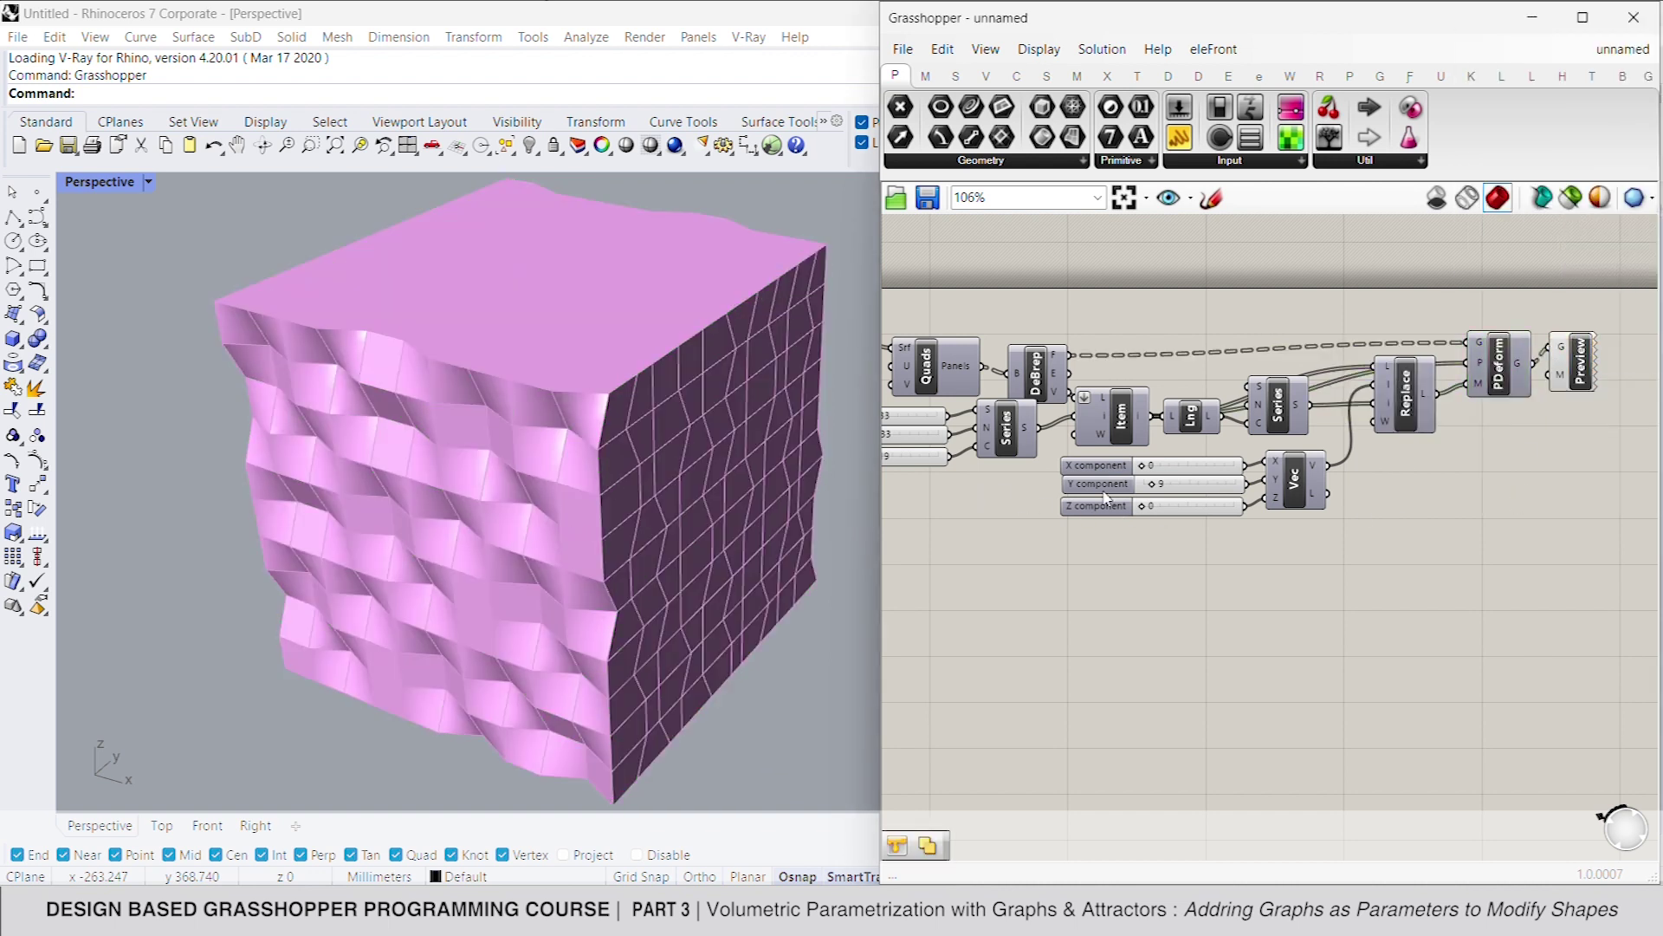
Set the vector's X component to 9 and Z component to 19, and the Series start to 0 and step to 3
{"action": "left_click_drag", "start_coordinate": [1148, 471], "coordinate": [1147, 511]}
{"action": "right_click_drag", "start_coordinate": [1148, 511], "coordinate": [1039, 485]}
{"action": "scroll", "coordinate": [1005, 449], "scroll_direction": "up", "scroll_amount": 2}
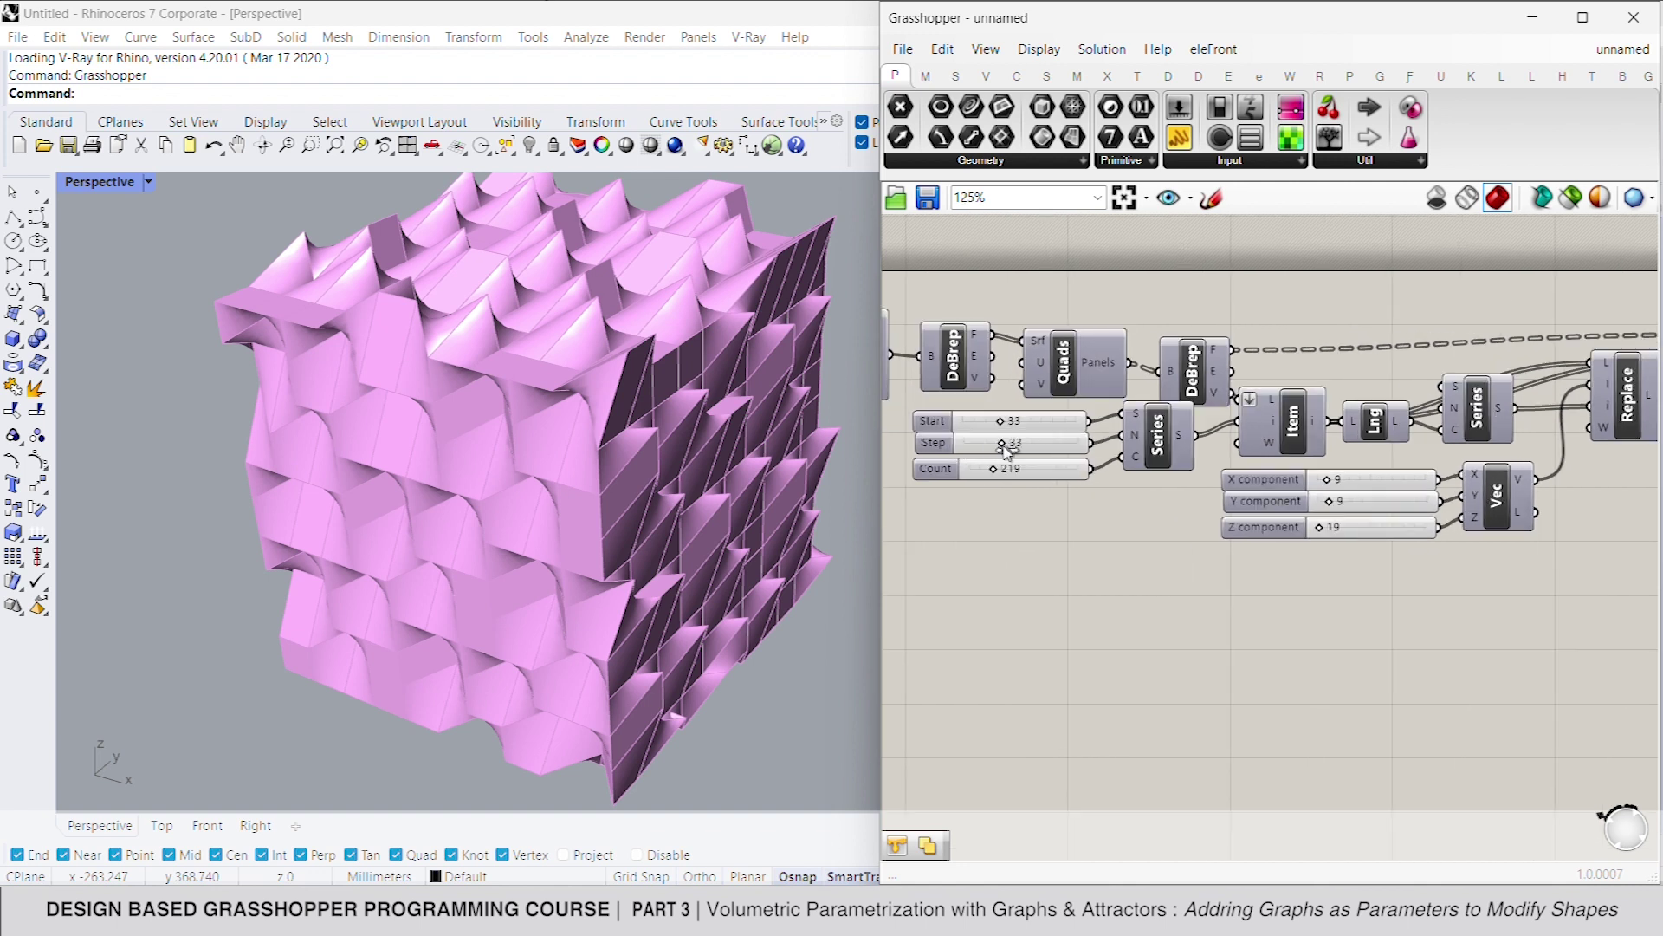
{"action": "left_click_drag", "start_coordinate": [1001, 421], "coordinate": [960, 424]}
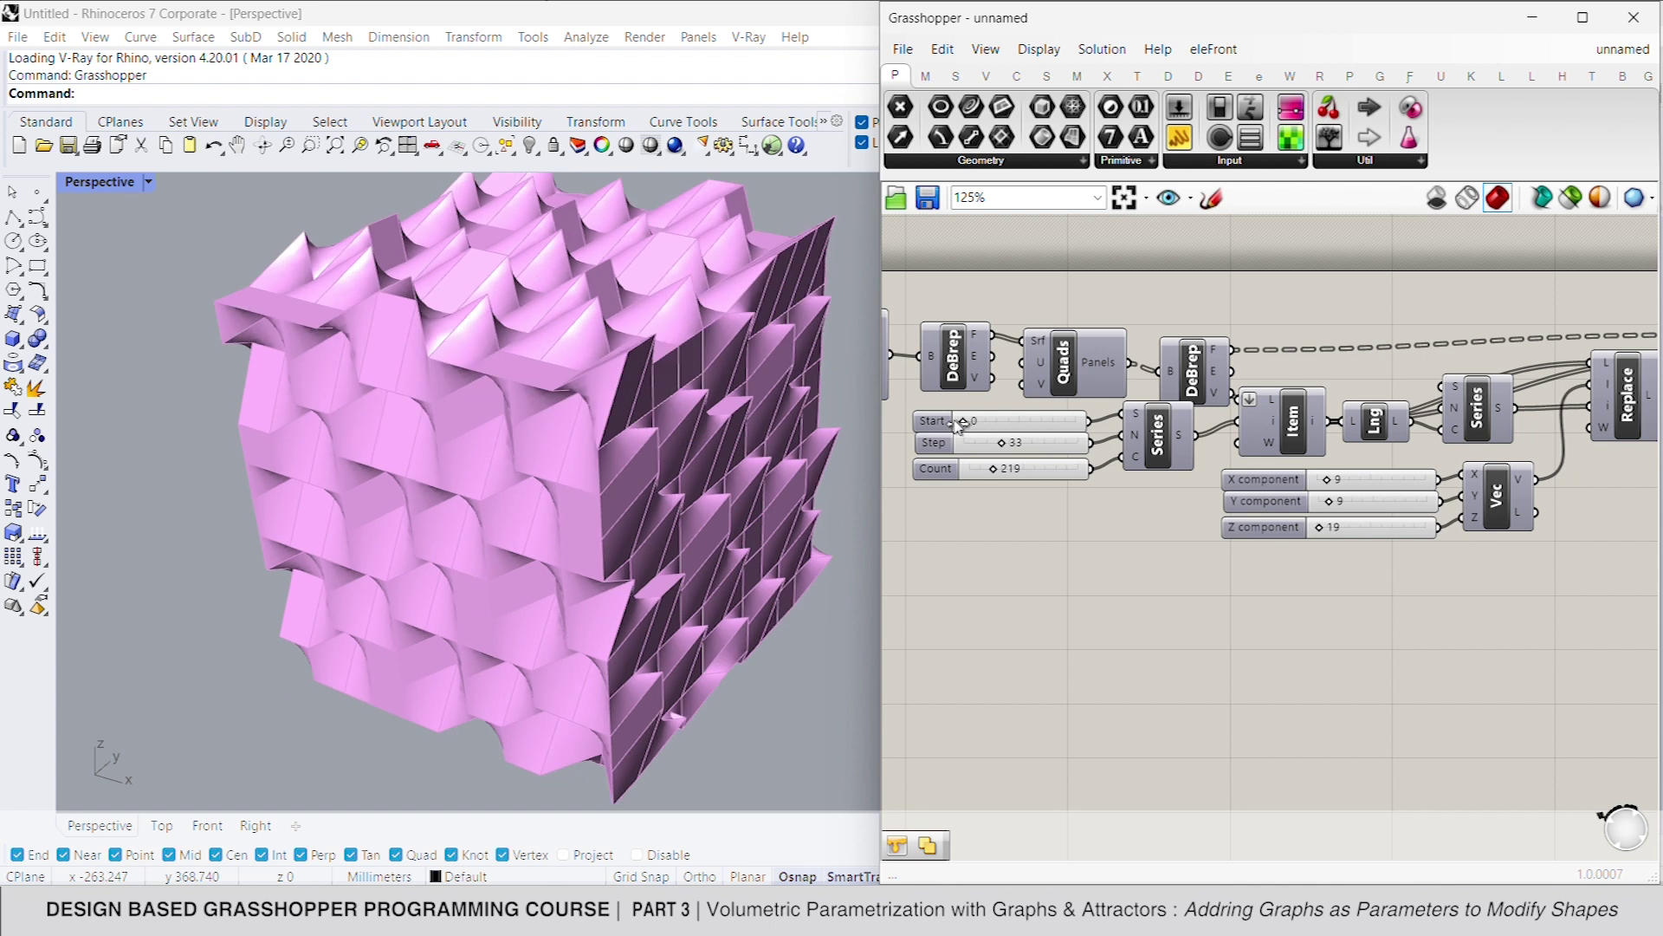
{"action": "double_click", "coordinate": [1010, 442]}
{"action": "type", "text": "3"}
{"action": "key", "text": "Return"}
Set the vector's Z component to 0, and the Series count to 67 and start to 100
{"action": "right_click_drag", "start_coordinate": [583, 586], "coordinate": [652, 543]}
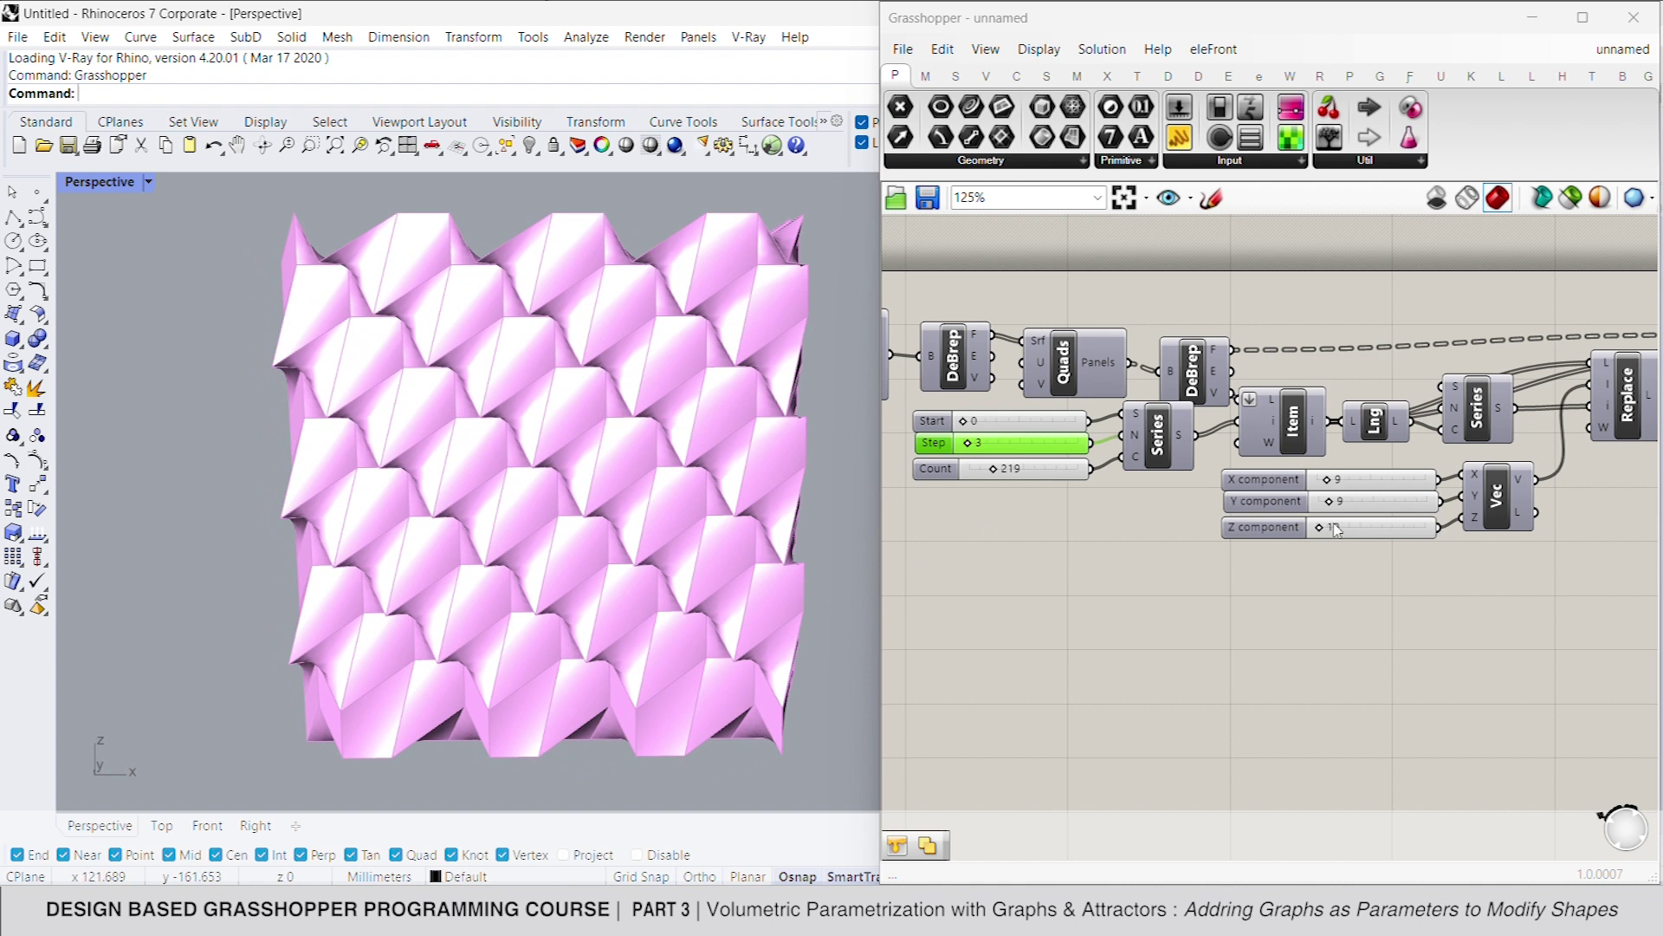
{"action": "left_click_drag", "start_coordinate": [1320, 528], "coordinate": [1291, 528]}
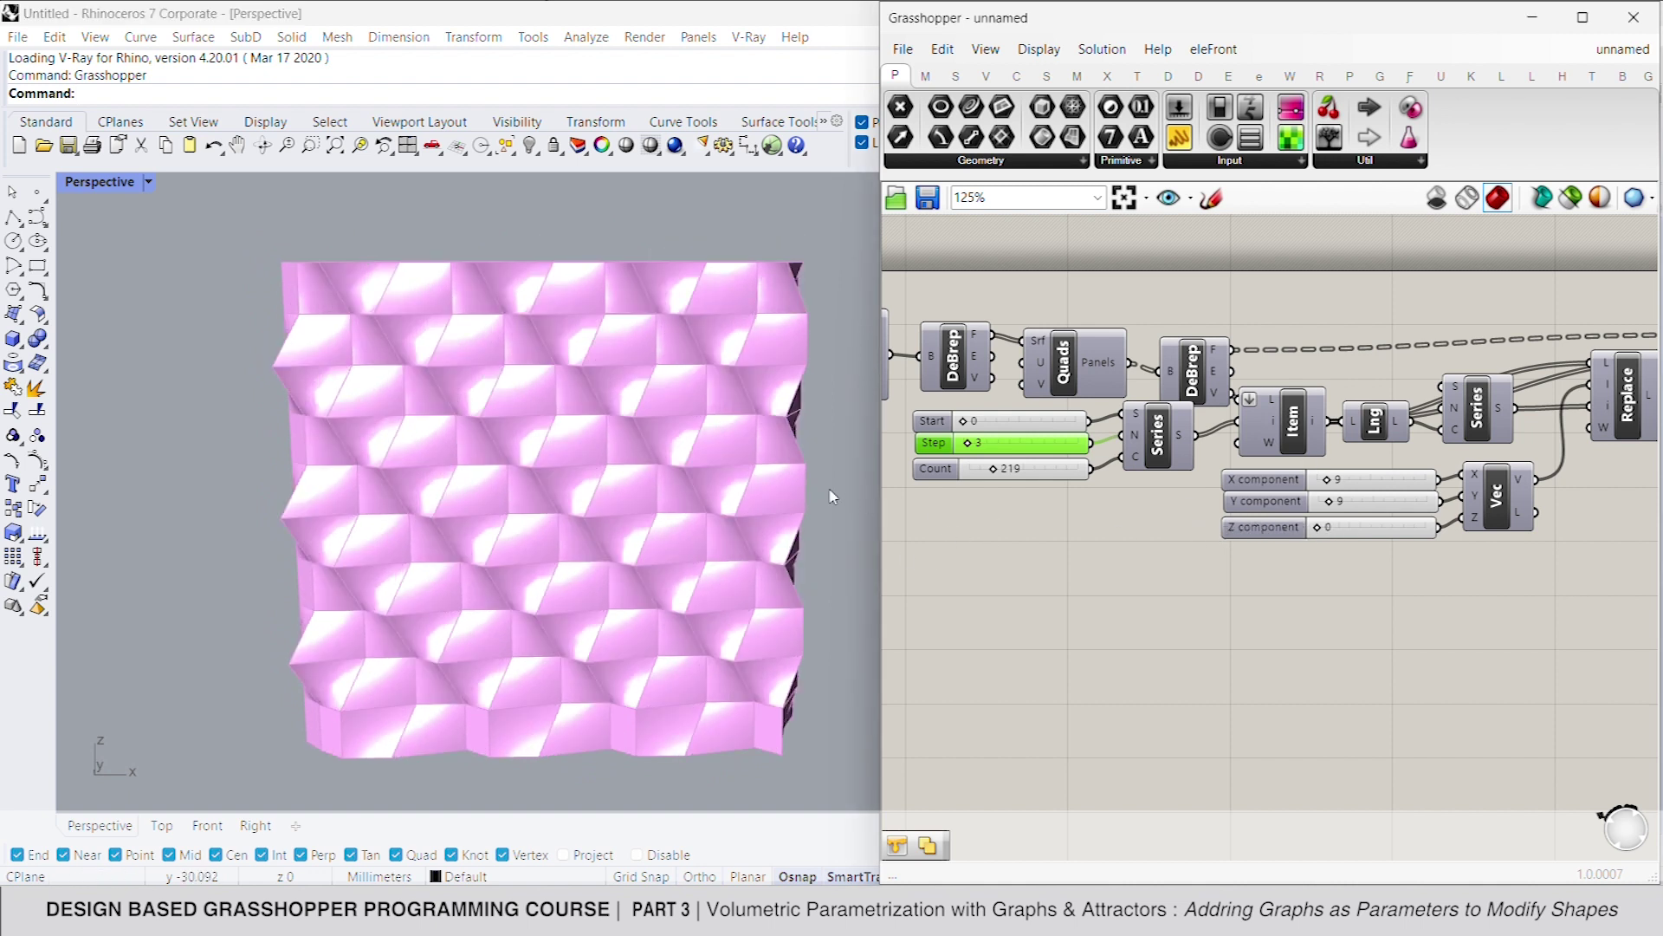
{"action": "left_click_drag", "start_coordinate": [993, 469], "coordinate": [977, 472]}
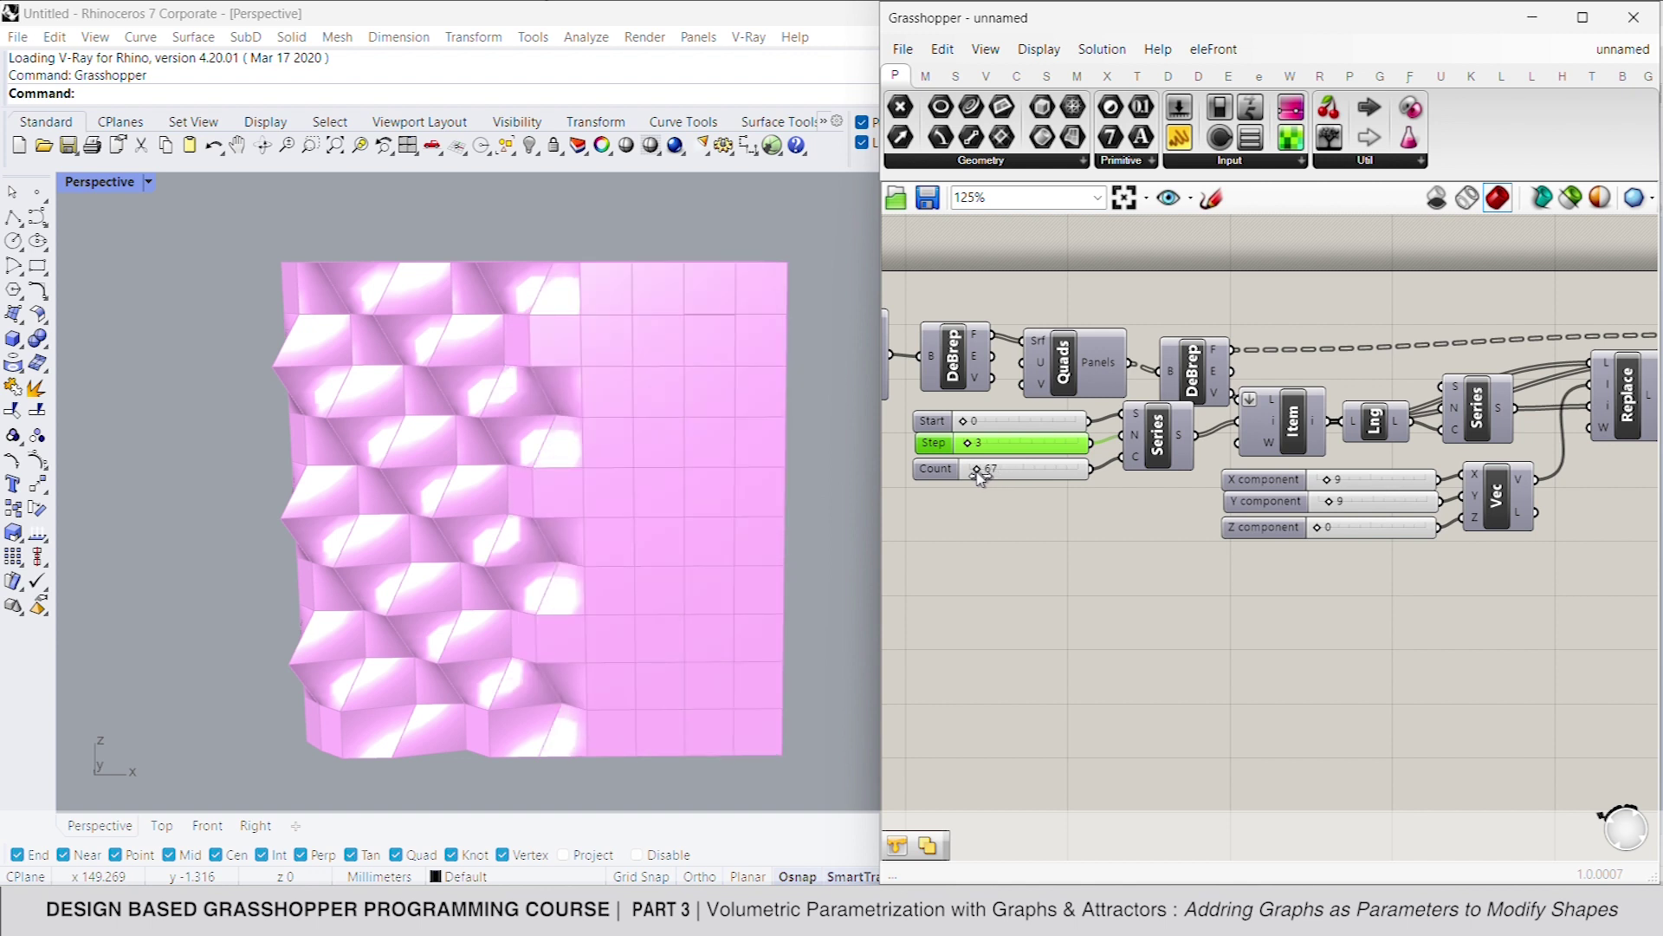
{"action": "left_click", "coordinate": [994, 521]}
{"action": "left_click_drag", "start_coordinate": [973, 425], "coordinate": [1088, 435]}
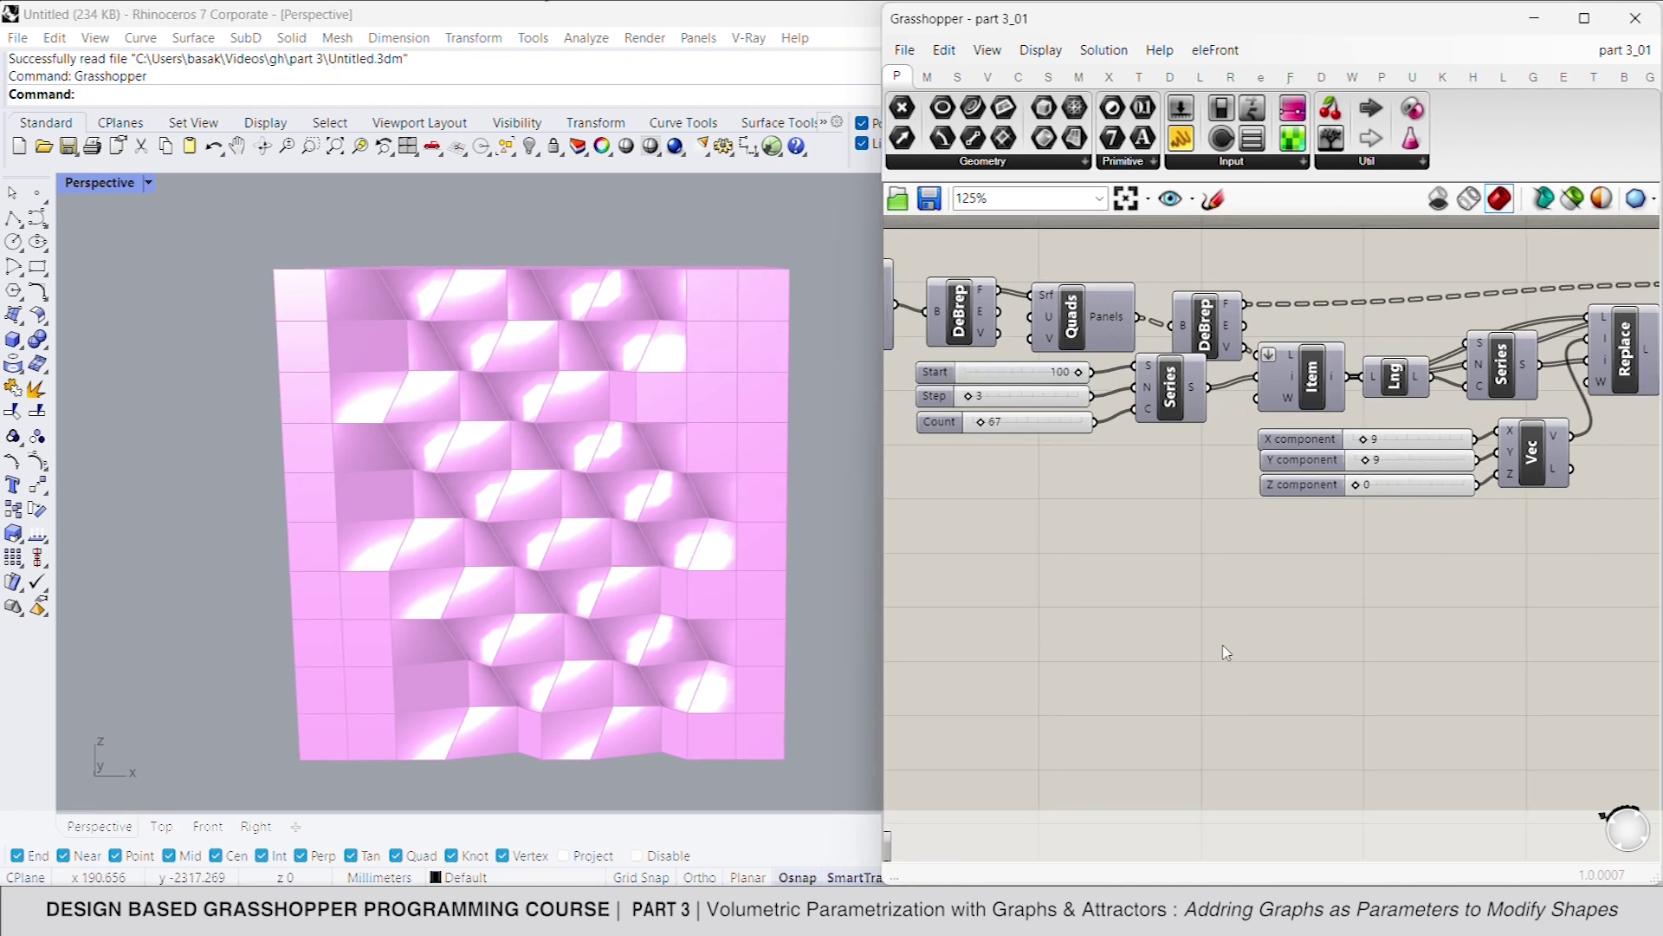
Duplicate the whole box definition and place the copy below the original on the canvas
{"action": "scroll", "coordinate": [1226, 651], "scroll_direction": "down", "scroll_amount": 3}
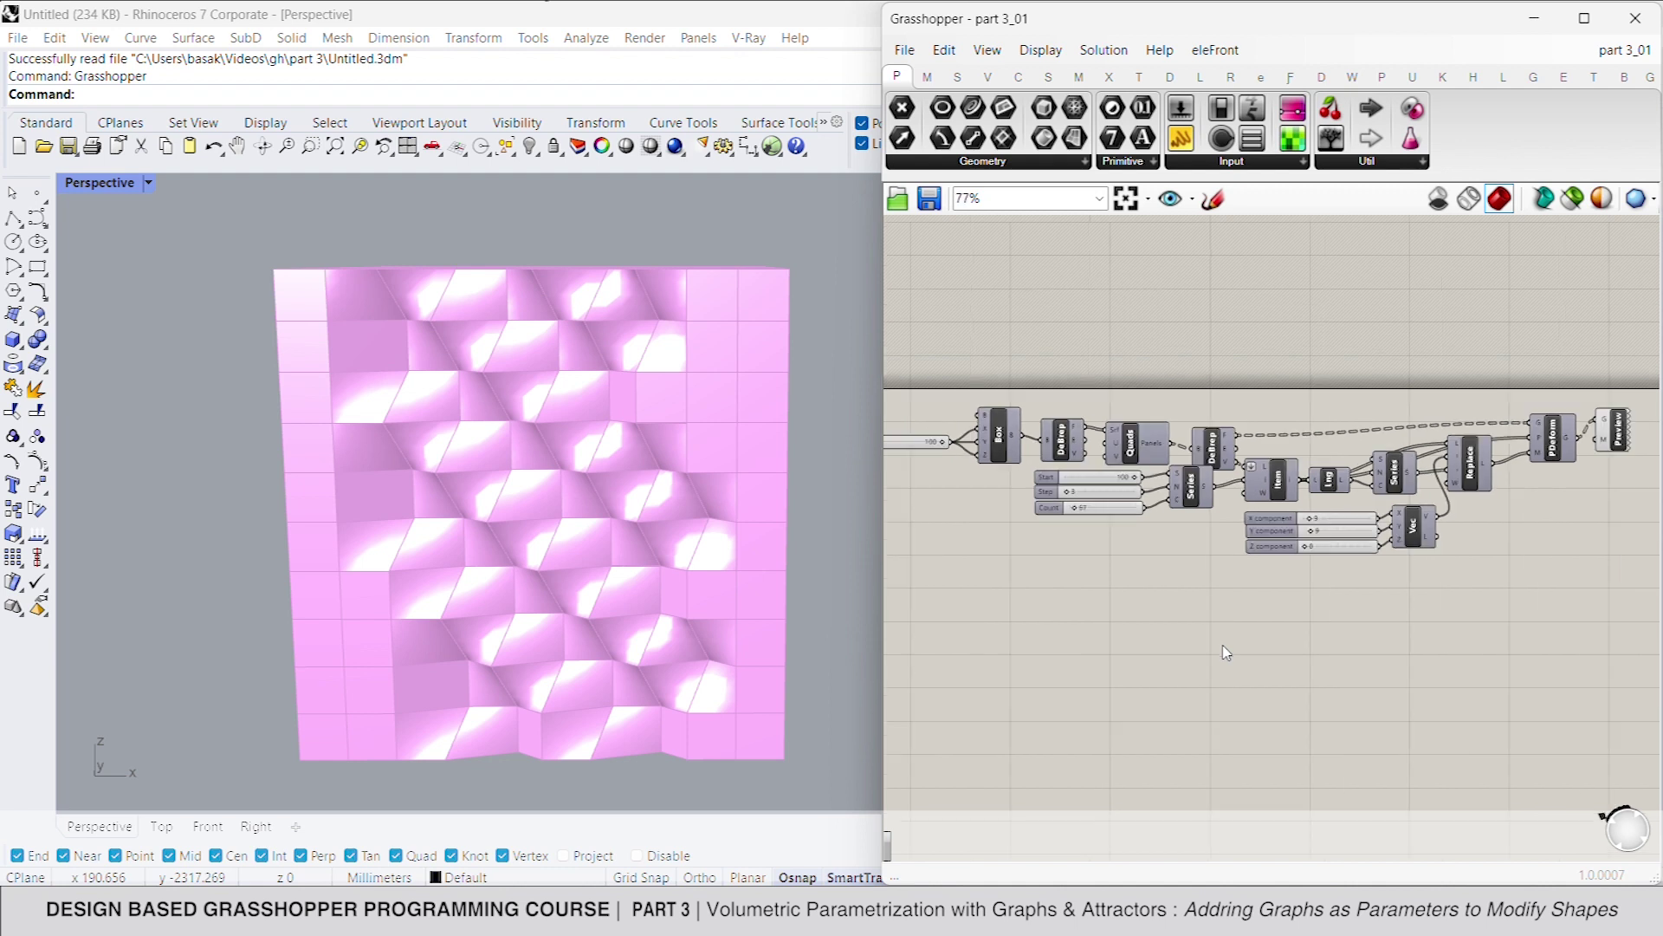
{"action": "left_click_drag", "start_coordinate": [1629, 650], "coordinate": [953, 336]}
{"action": "key", "text": "ctrl+c"}
{"action": "key", "text": "ctrl+v"}
{"action": "left_click_drag", "start_coordinate": [1015, 445], "coordinate": [1024, 670]}
Hide the original definition's Custom Preview so only the copied definition is displayed
{"action": "left_click", "coordinate": [1565, 511]}
{"action": "right_click", "coordinate": [1614, 430]}
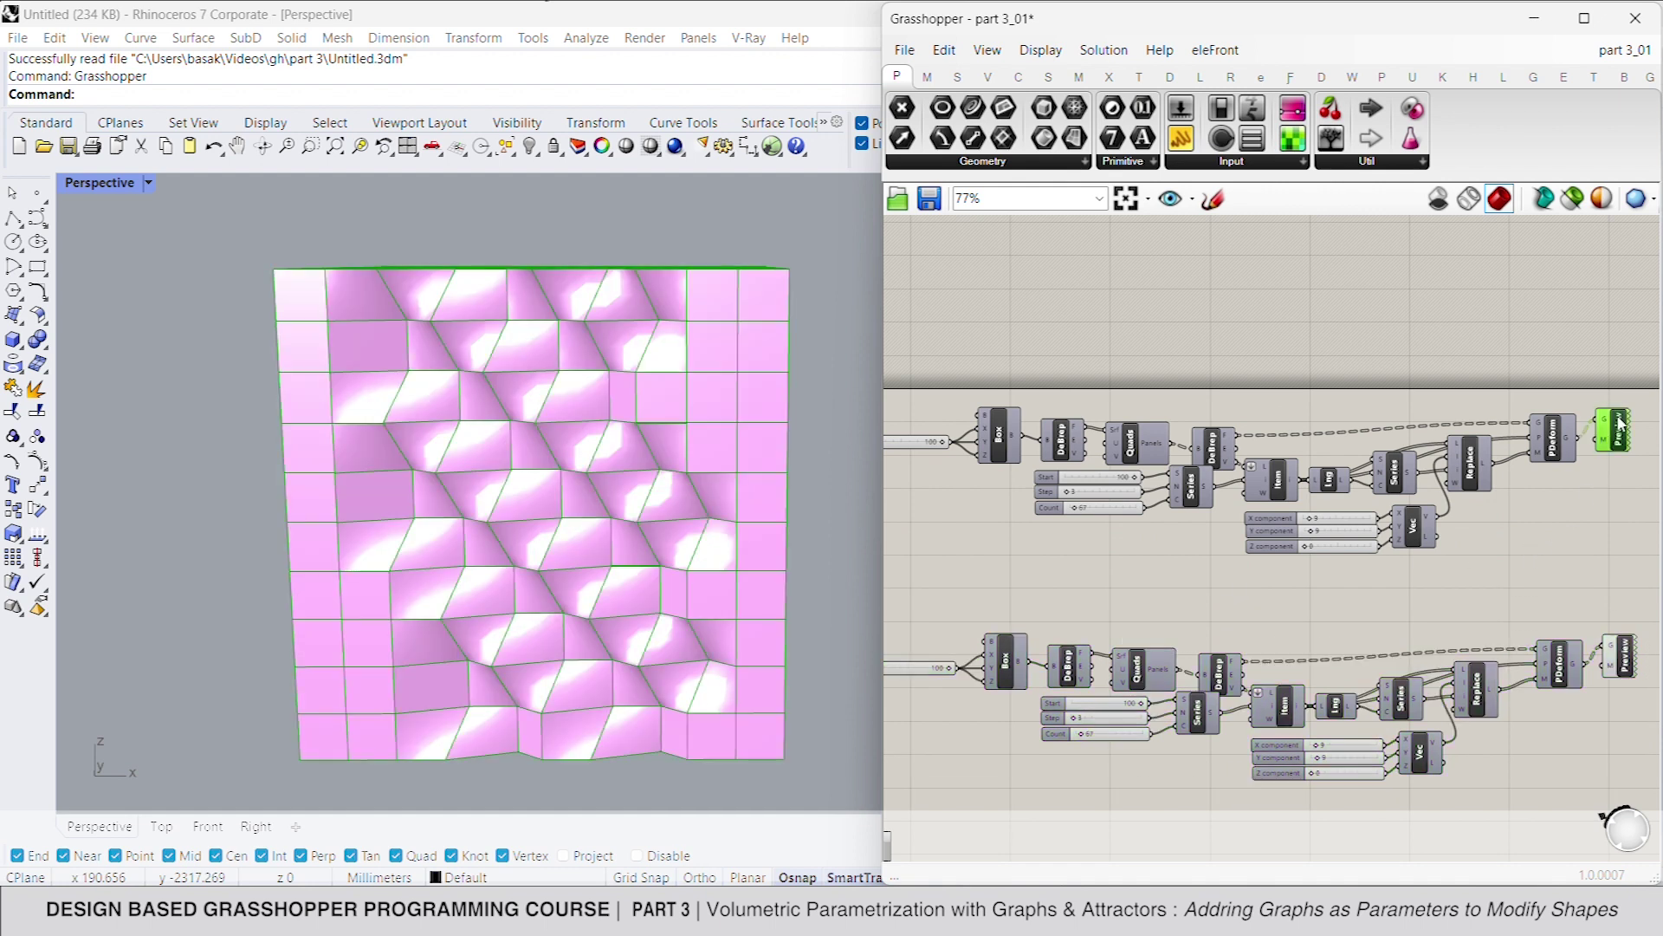
{"action": "left_click", "coordinate": [1438, 450]}
Replace the copied Box with a Sphere, wiring the 100 slider to its radius and its output to Deconstruct Brep
{"action": "right_click_drag", "start_coordinate": [1050, 635], "coordinate": [1212, 519]}
{"action": "left_click", "coordinate": [1211, 525]}
{"action": "key", "text": "Delete"}
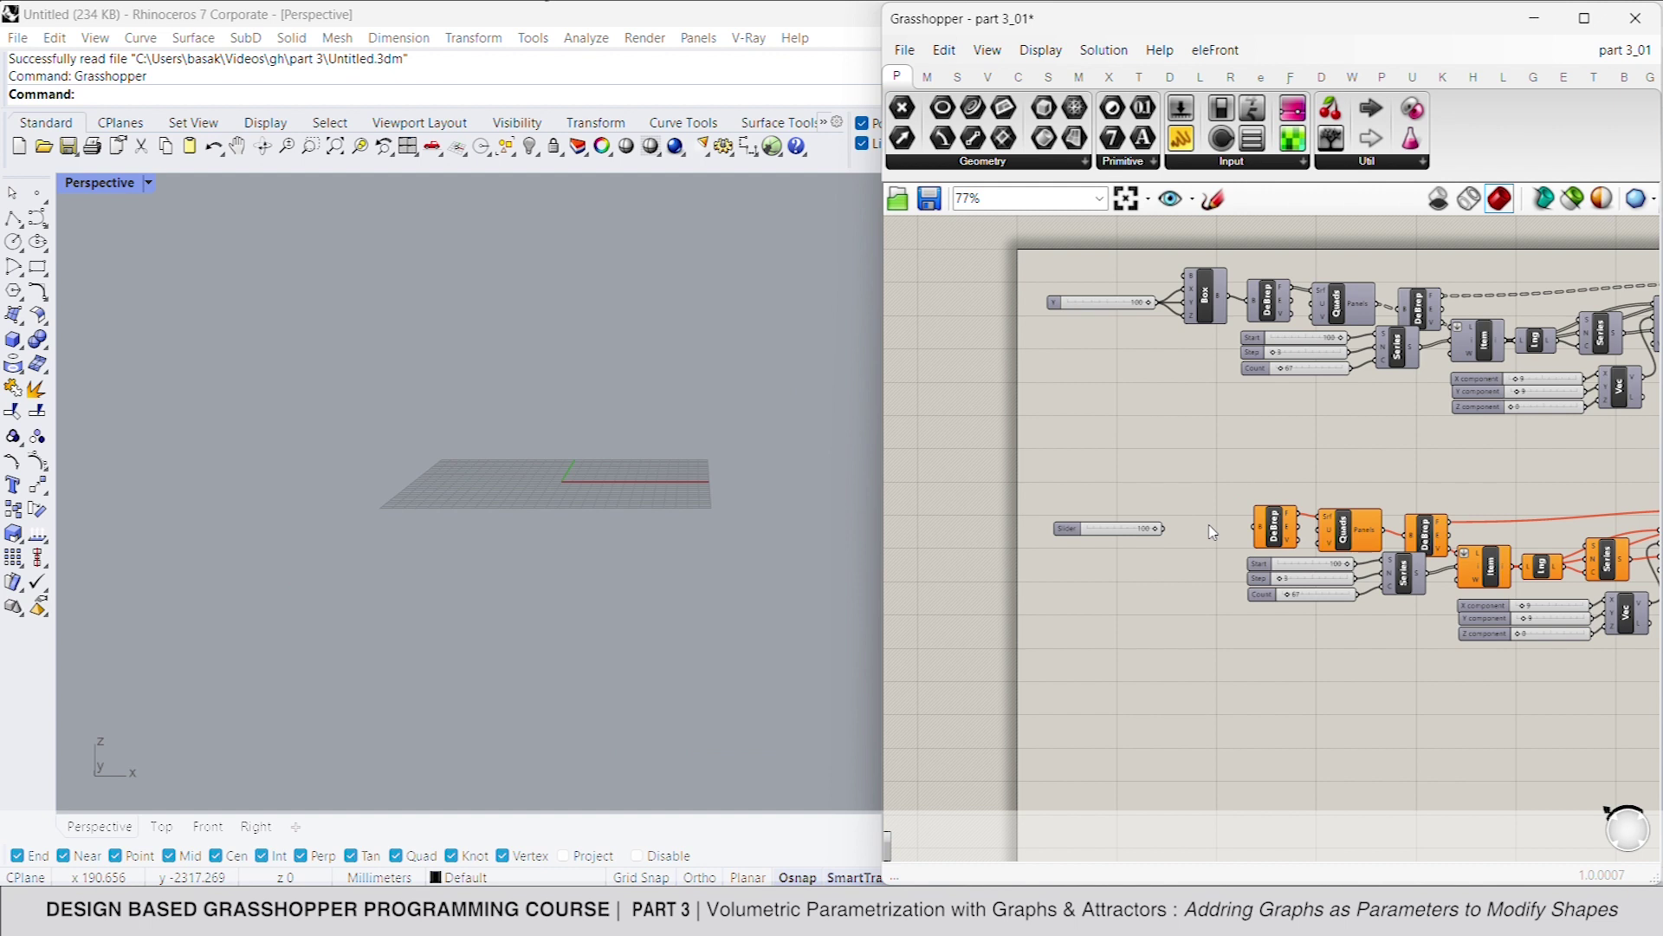
{"action": "double_click", "coordinate": [1211, 531]}
{"action": "type", "text": "sphere"}
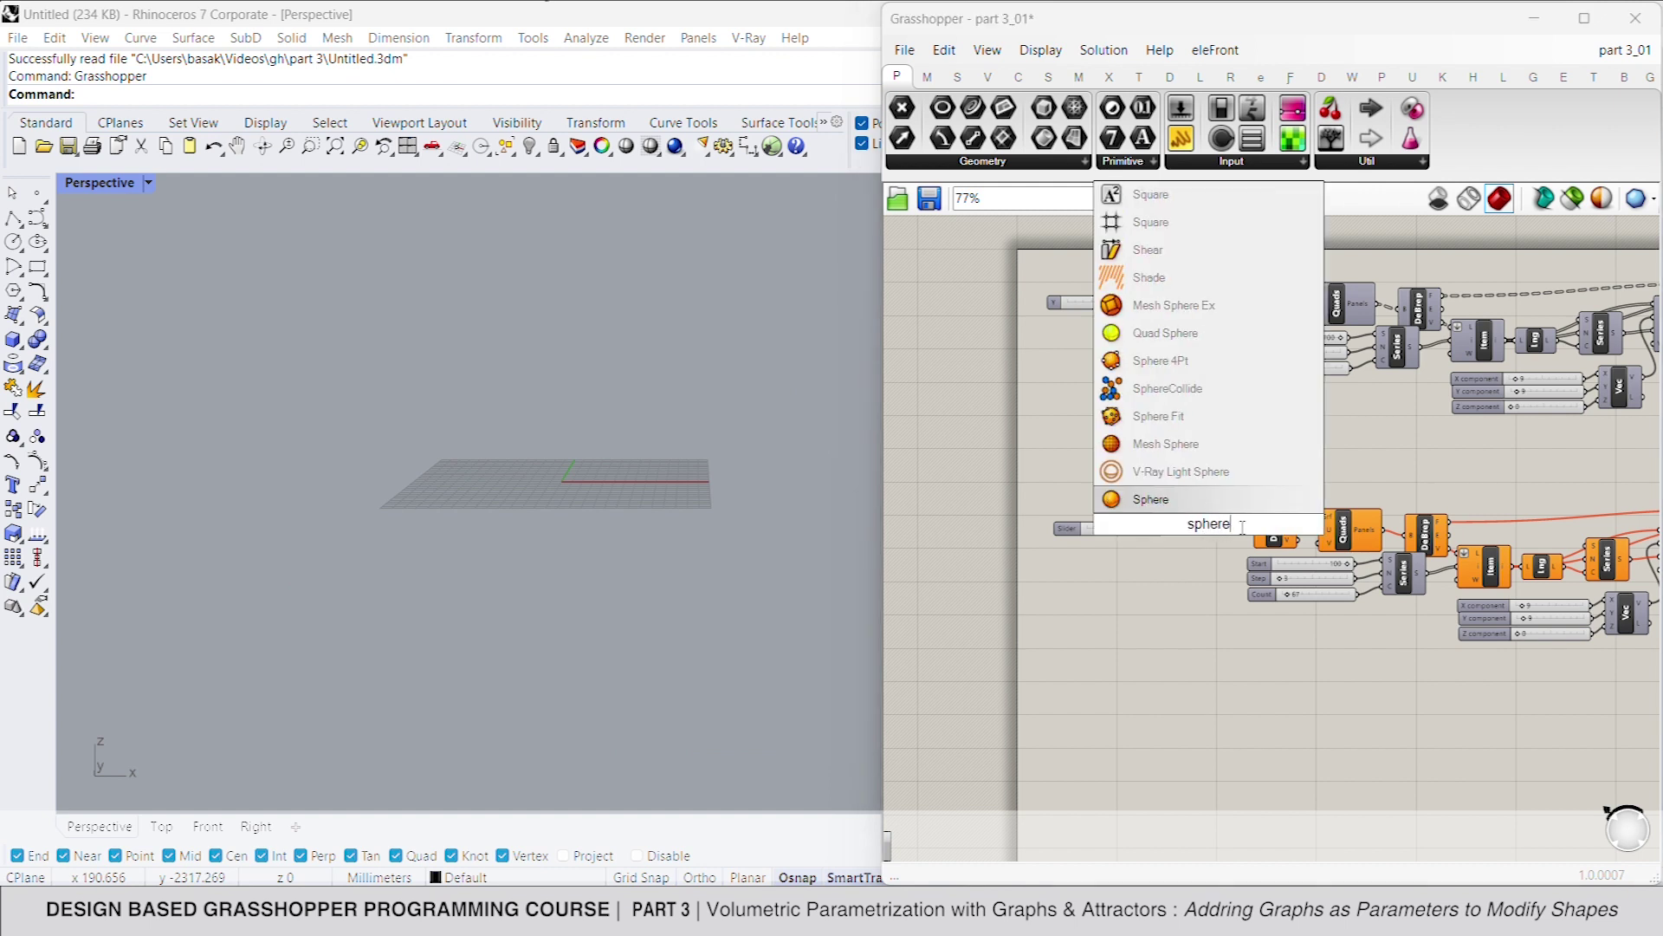
{"action": "left_click", "coordinate": [1200, 501]}
{"action": "left_click_drag", "start_coordinate": [1186, 531], "coordinate": [1163, 528]}
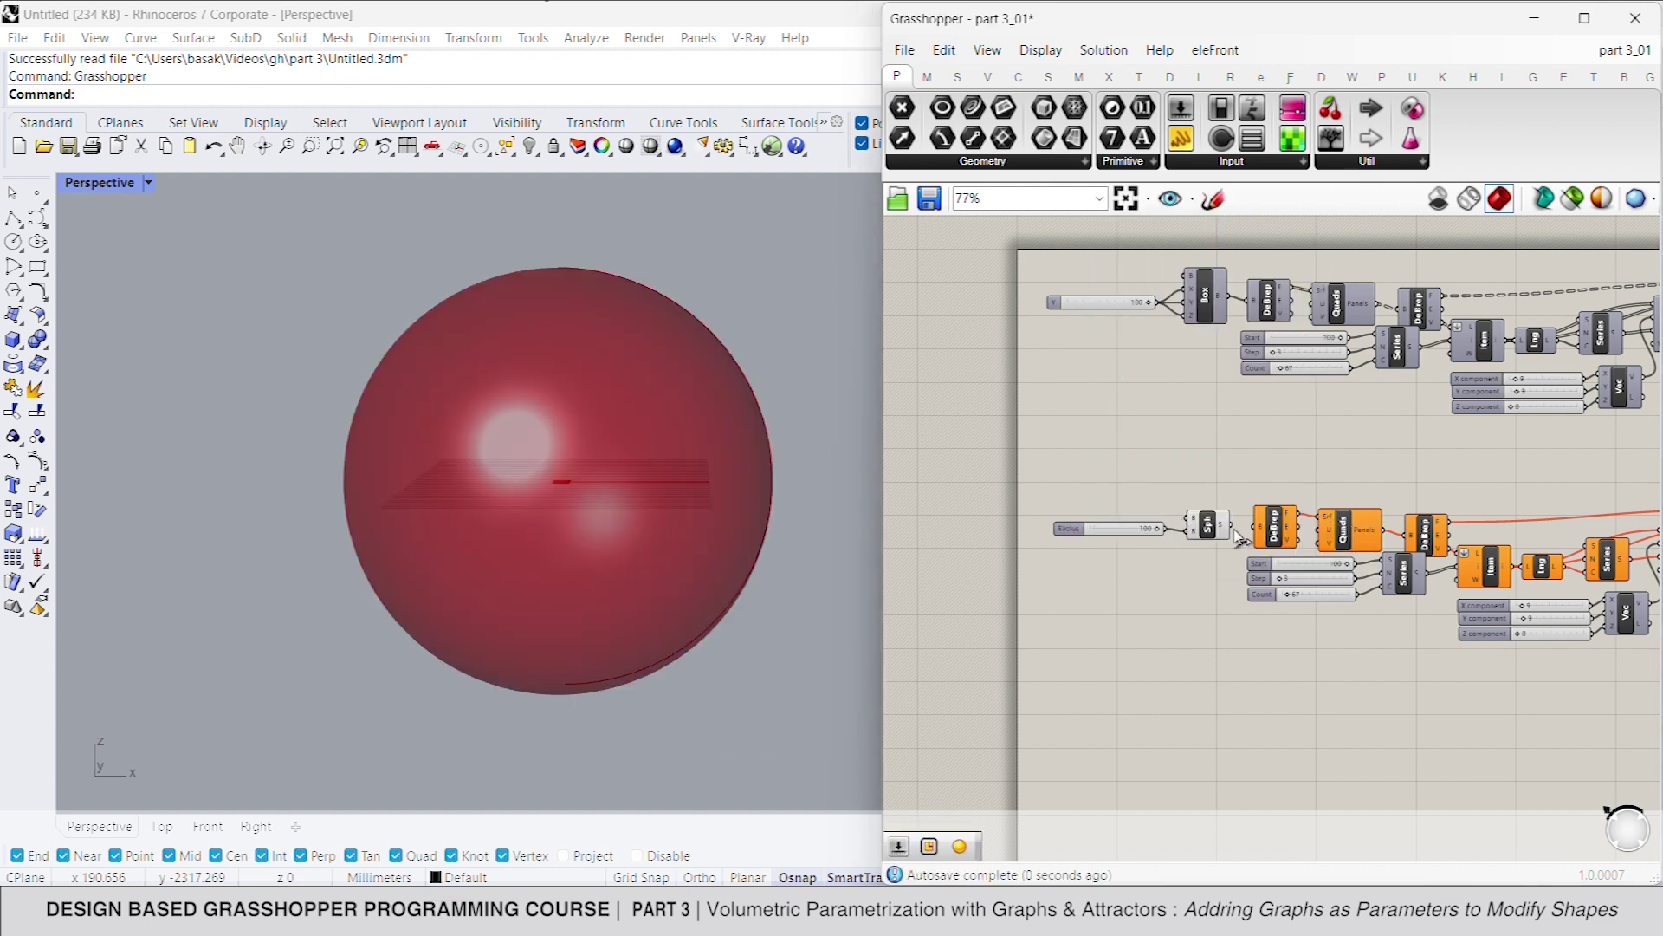
Turn off the preview of the Sphere component
{"action": "left_click", "coordinate": [1210, 527]}
{"action": "right_click", "coordinate": [1209, 528]}
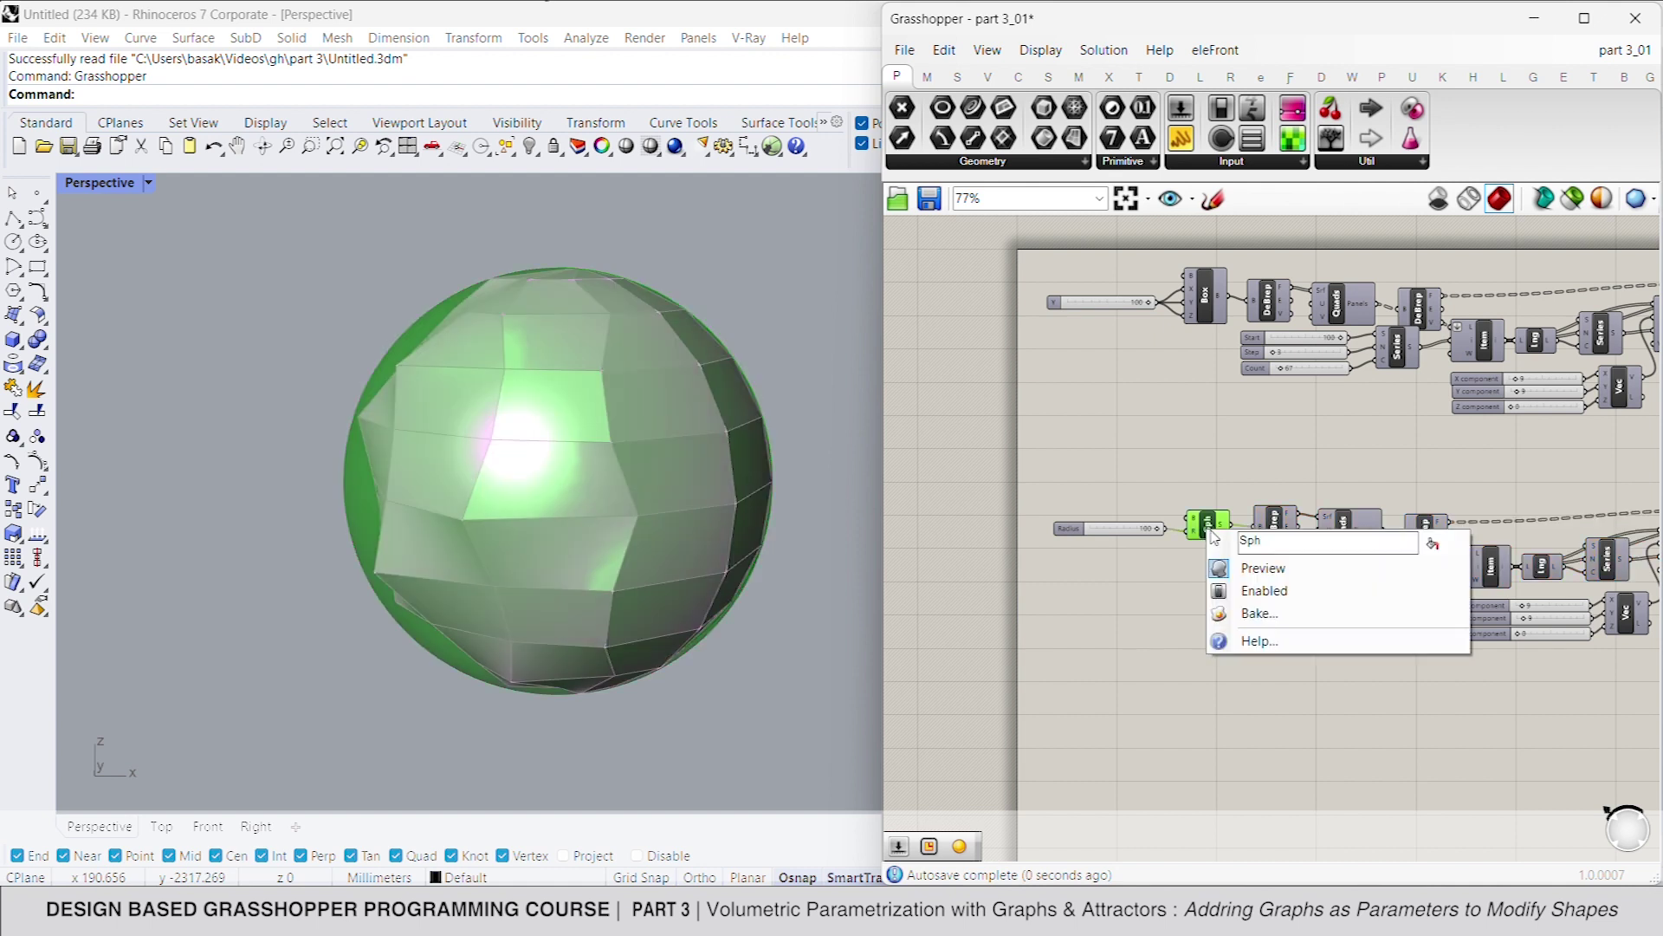
{"action": "left_click", "coordinate": [1240, 567]}
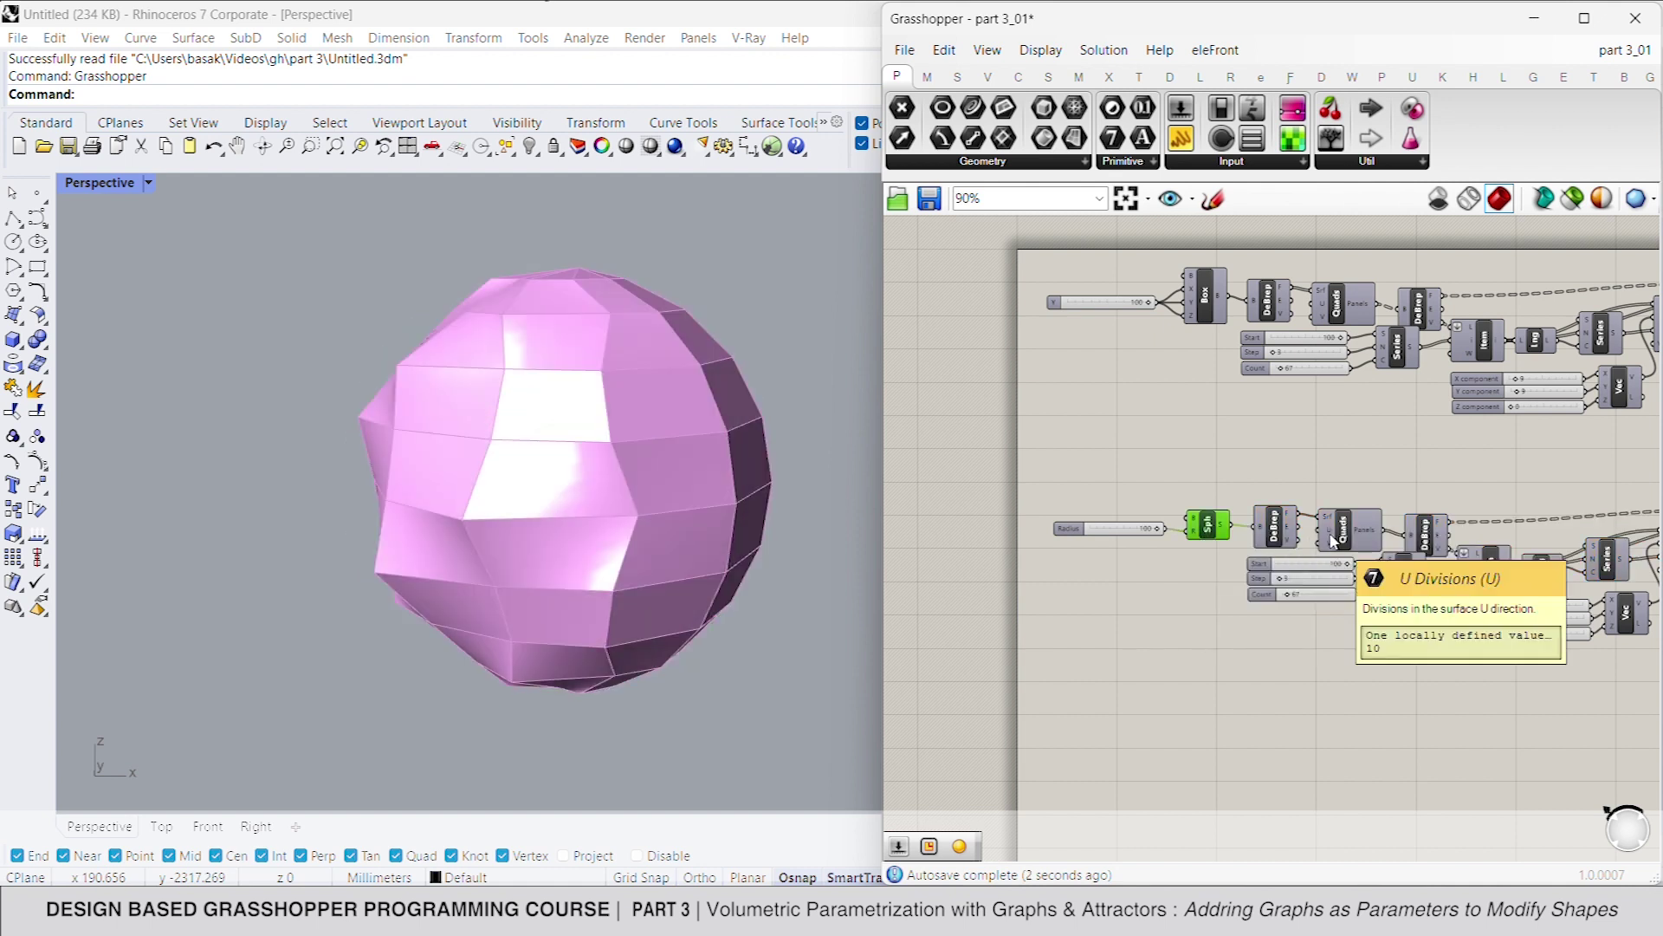
Add a number slider set to 20 and connect it to the U and V divisions of the sphere's Quads panels
{"action": "scroll", "coordinate": [1333, 539], "scroll_direction": "up", "scroll_amount": 3}
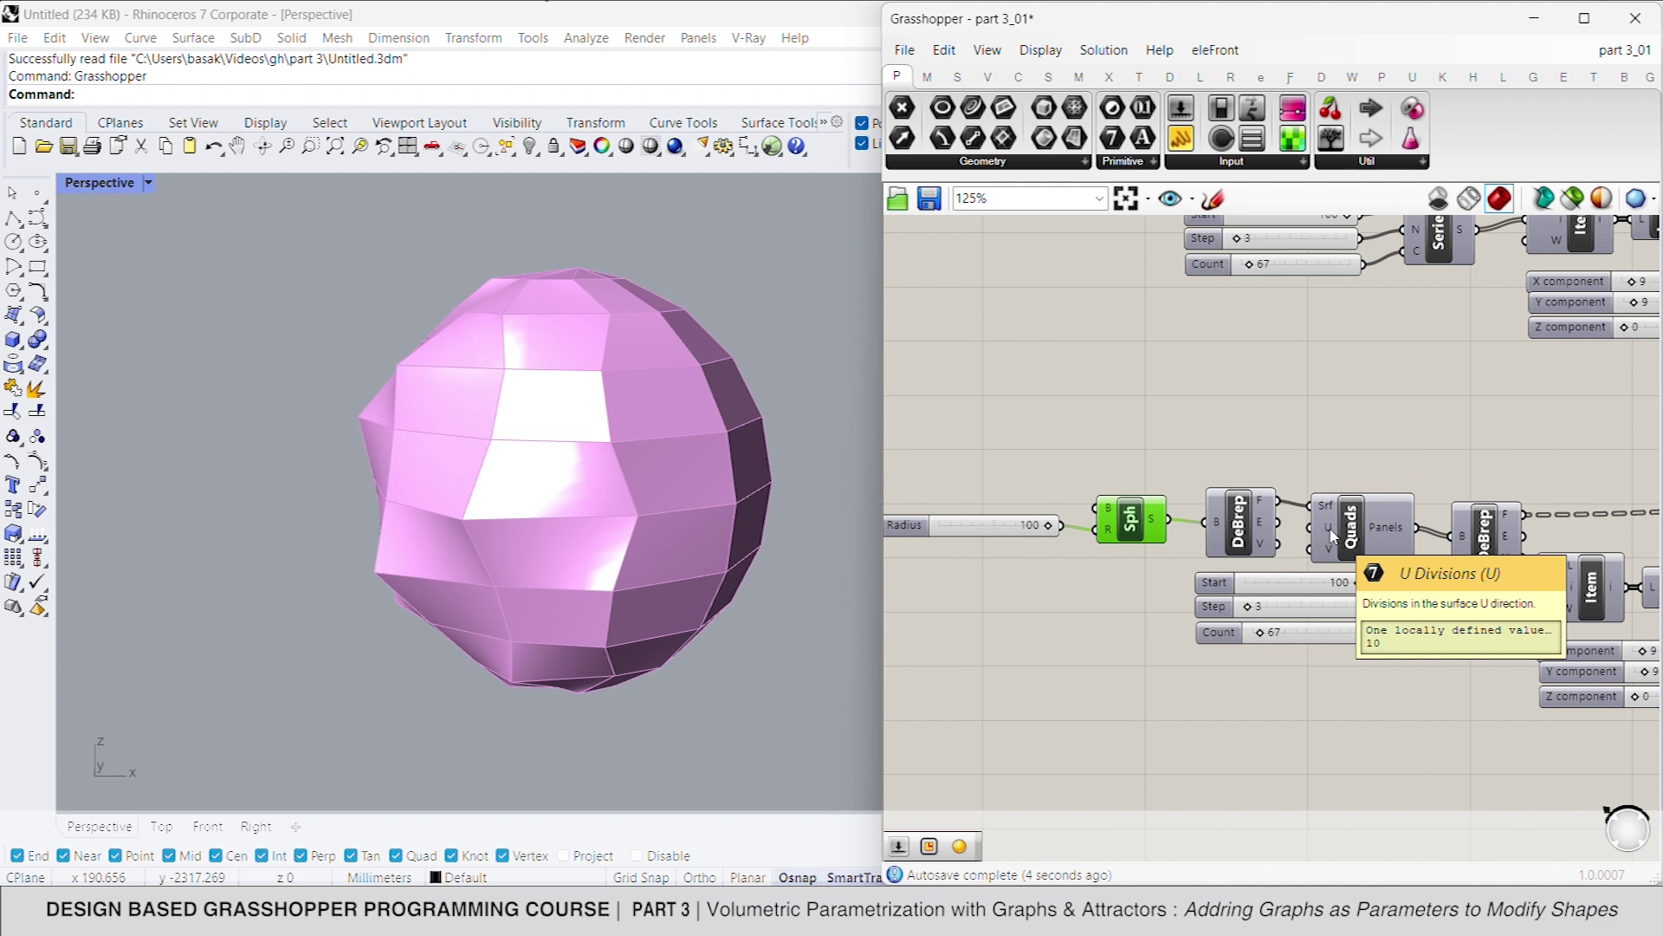
{"action": "double_click", "coordinate": [1261, 420]}
{"action": "type", "text": "20"}
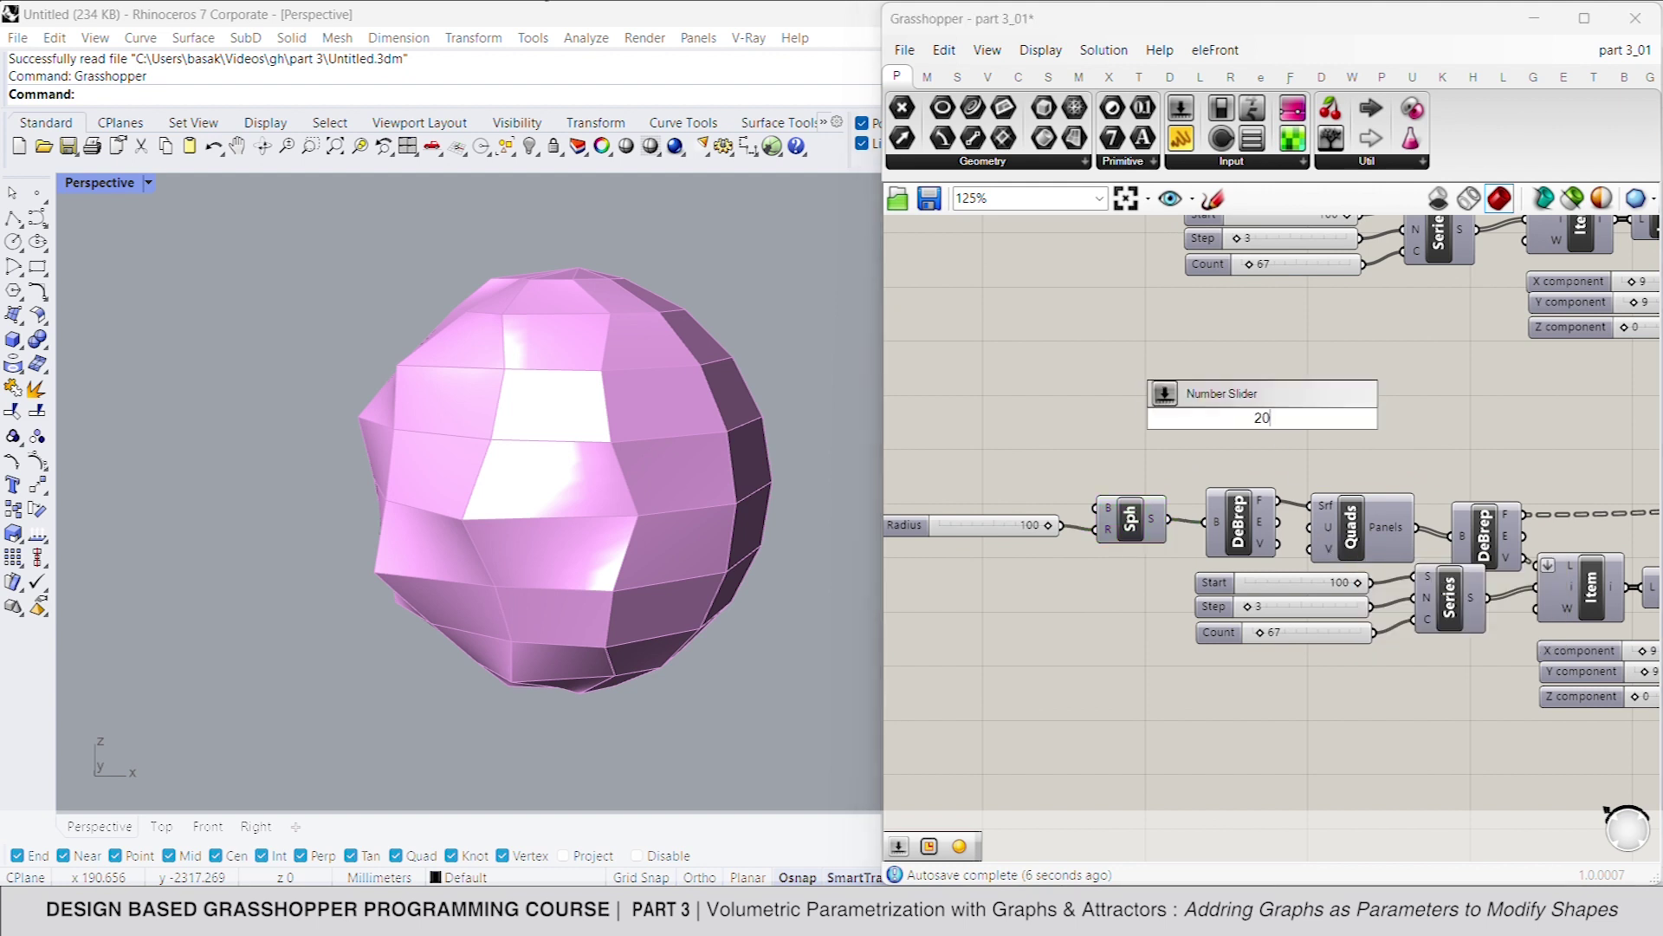
{"action": "key", "text": "Return"}
{"action": "left_click_drag", "start_coordinate": [1351, 418], "coordinate": [1310, 550]}
{"action": "left_click_drag", "start_coordinate": [1298, 428], "coordinate": [1165, 431]}
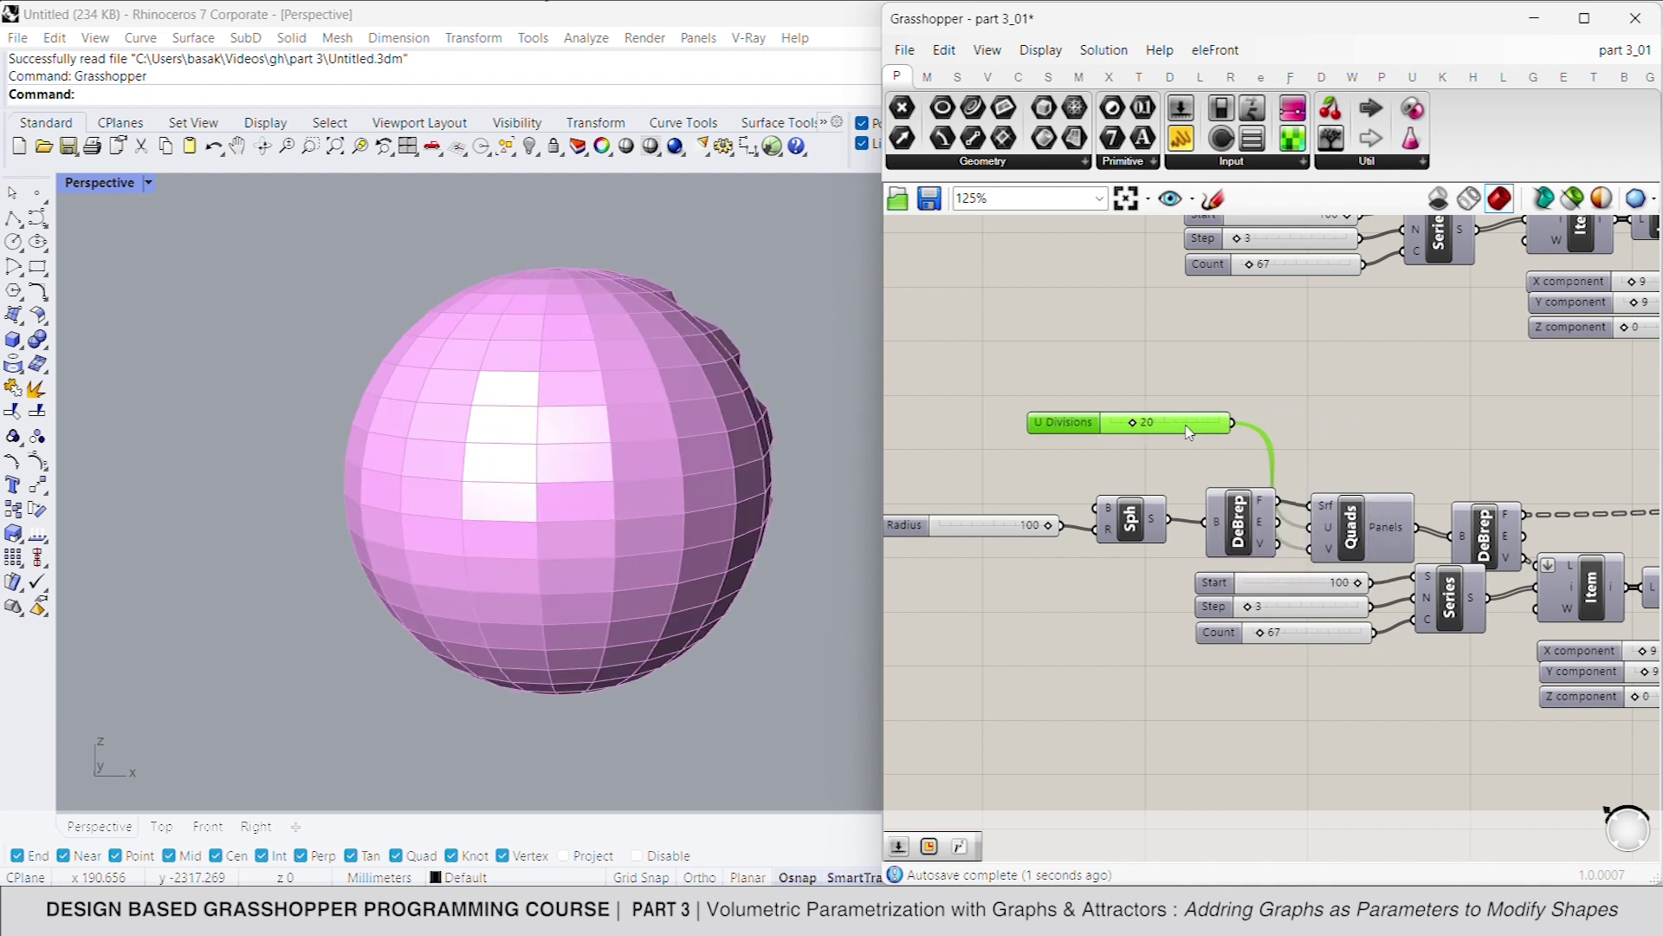
Check the sphere's vertex list, raise the Series count to 1000 and set the Count slider's maximum to 1560
{"action": "right_click_drag", "start_coordinate": [1354, 483], "coordinate": [1184, 431]}
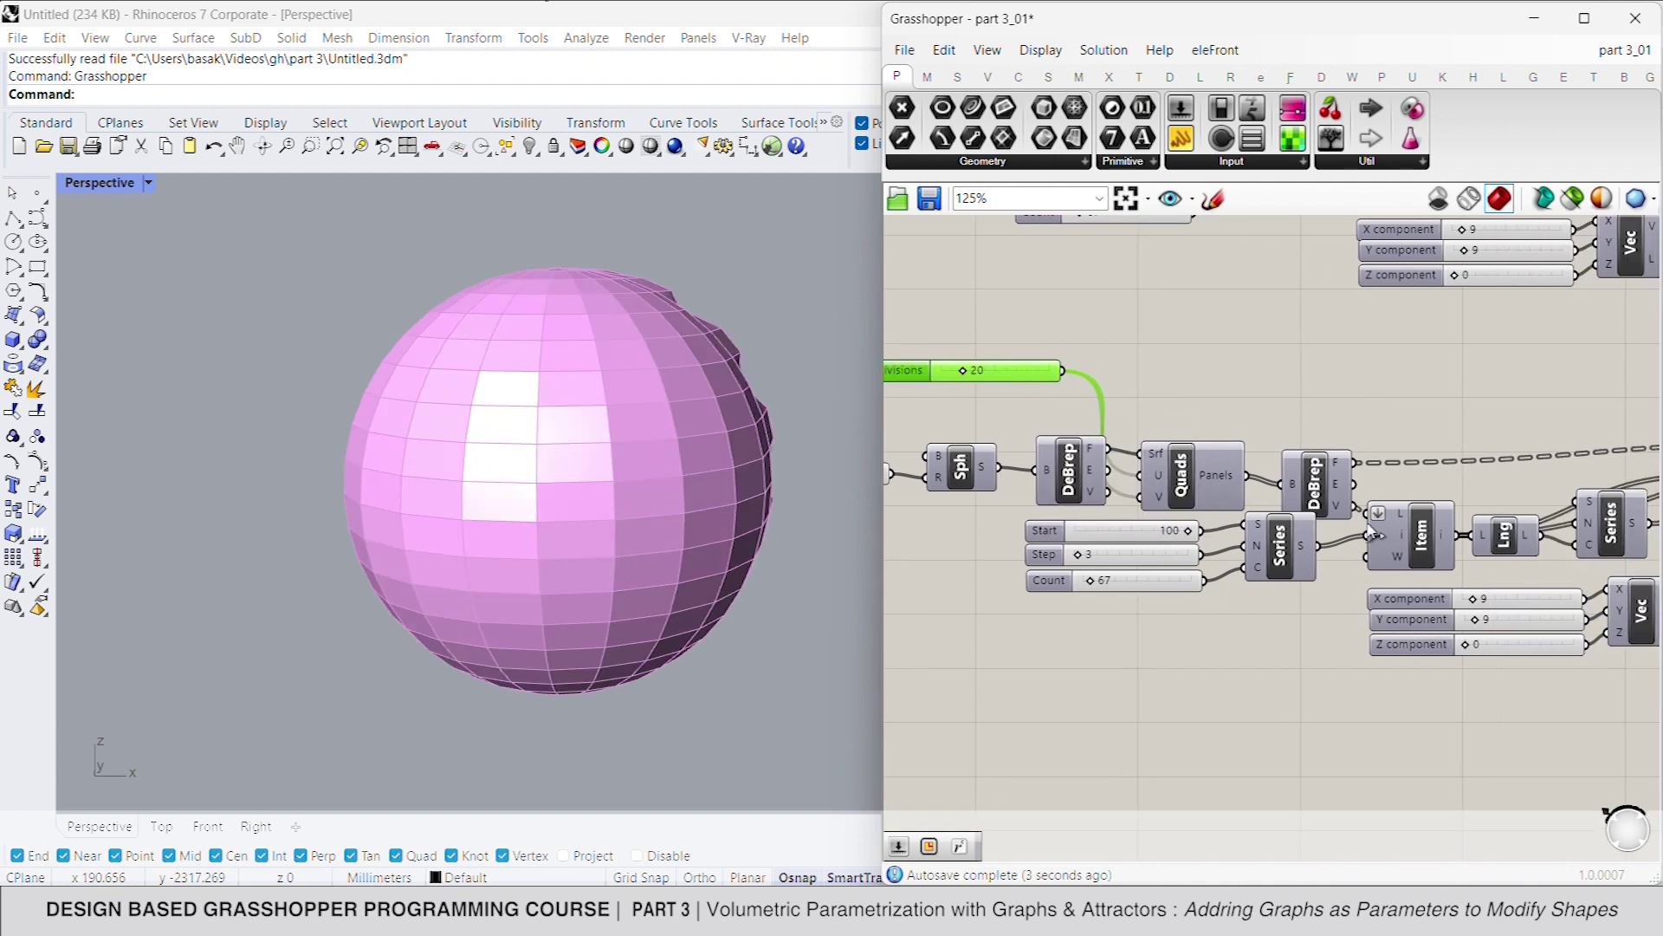
{"action": "right_click_drag", "start_coordinate": [1379, 537], "coordinate": [1290, 527]}
{"action": "scroll", "coordinate": [1315, 546], "scroll_direction": "down", "scroll_amount": 2}
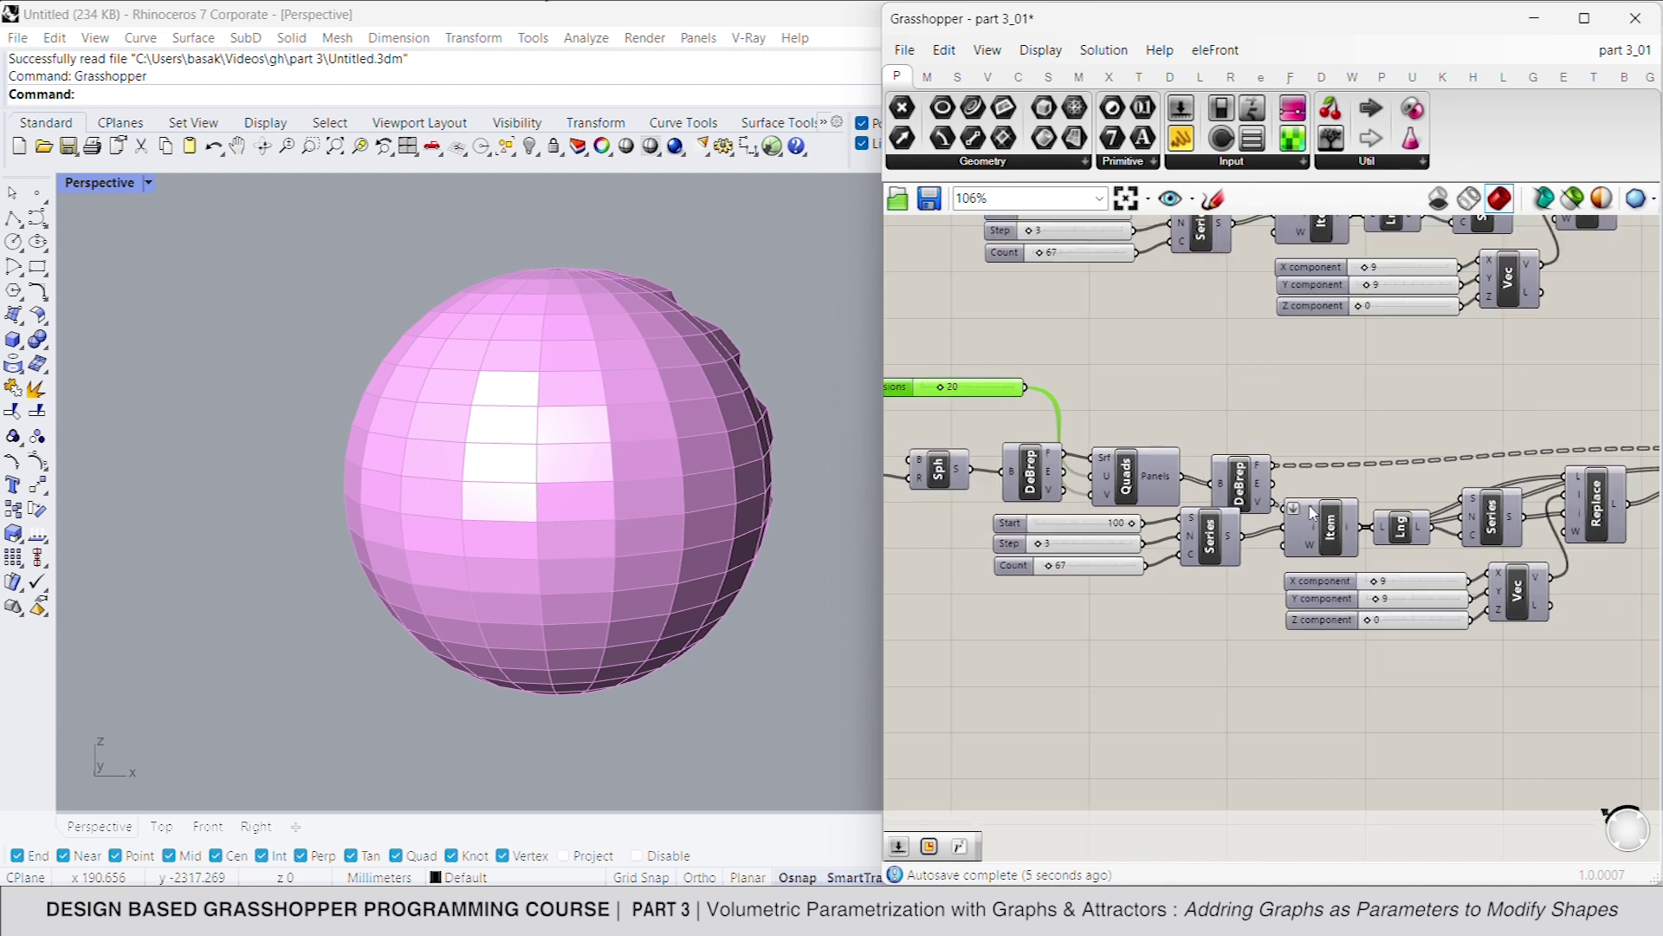
{"action": "mouse_move", "coordinate": [1312, 511]}
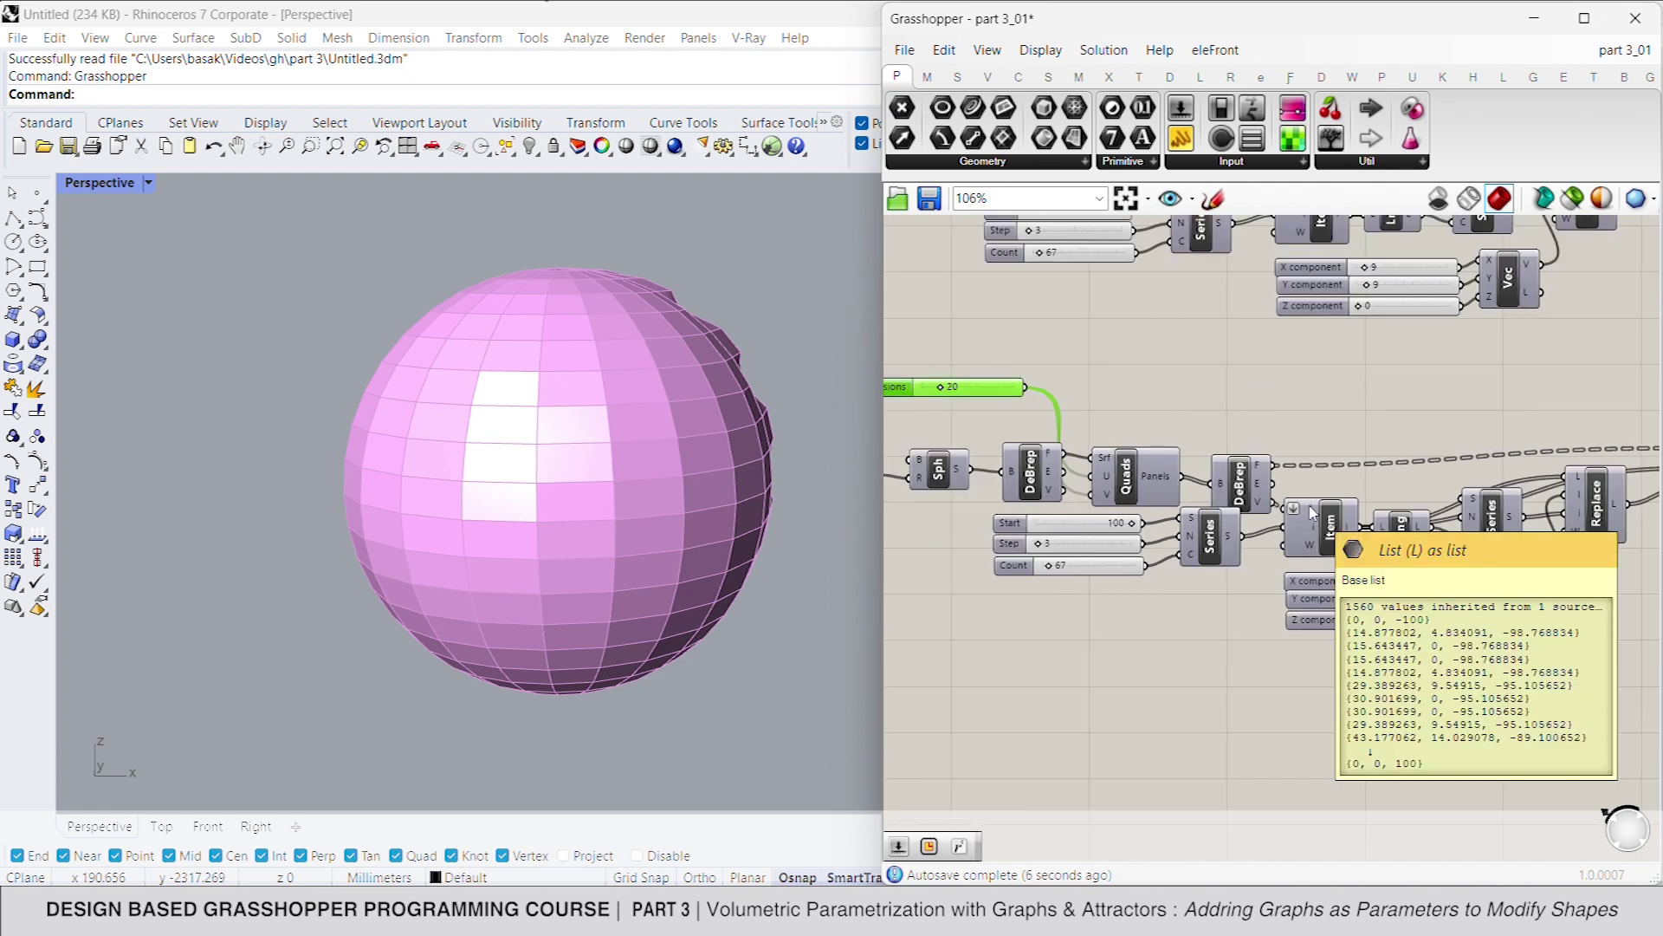
{"action": "left_click_drag", "start_coordinate": [1050, 565], "coordinate": [1180, 571]}
{"action": "right_click", "coordinate": [1075, 567]}
{"action": "left_click", "coordinate": [1109, 658]}
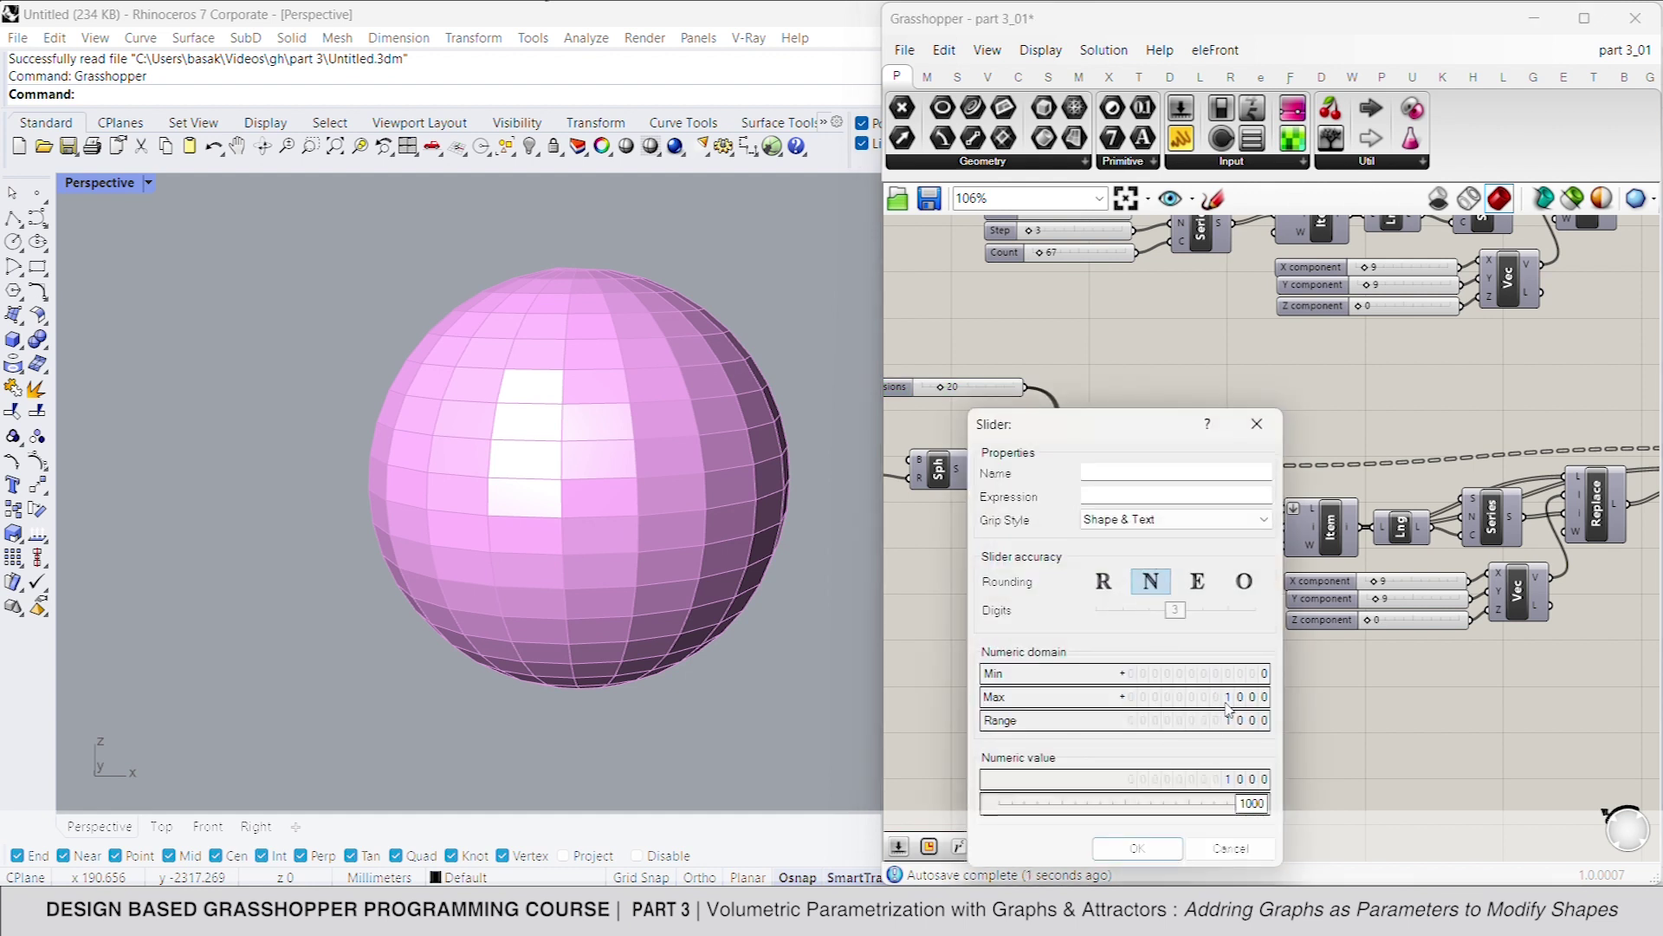
{"action": "double_click", "coordinate": [1229, 697]}
{"action": "type", "text": "1"}
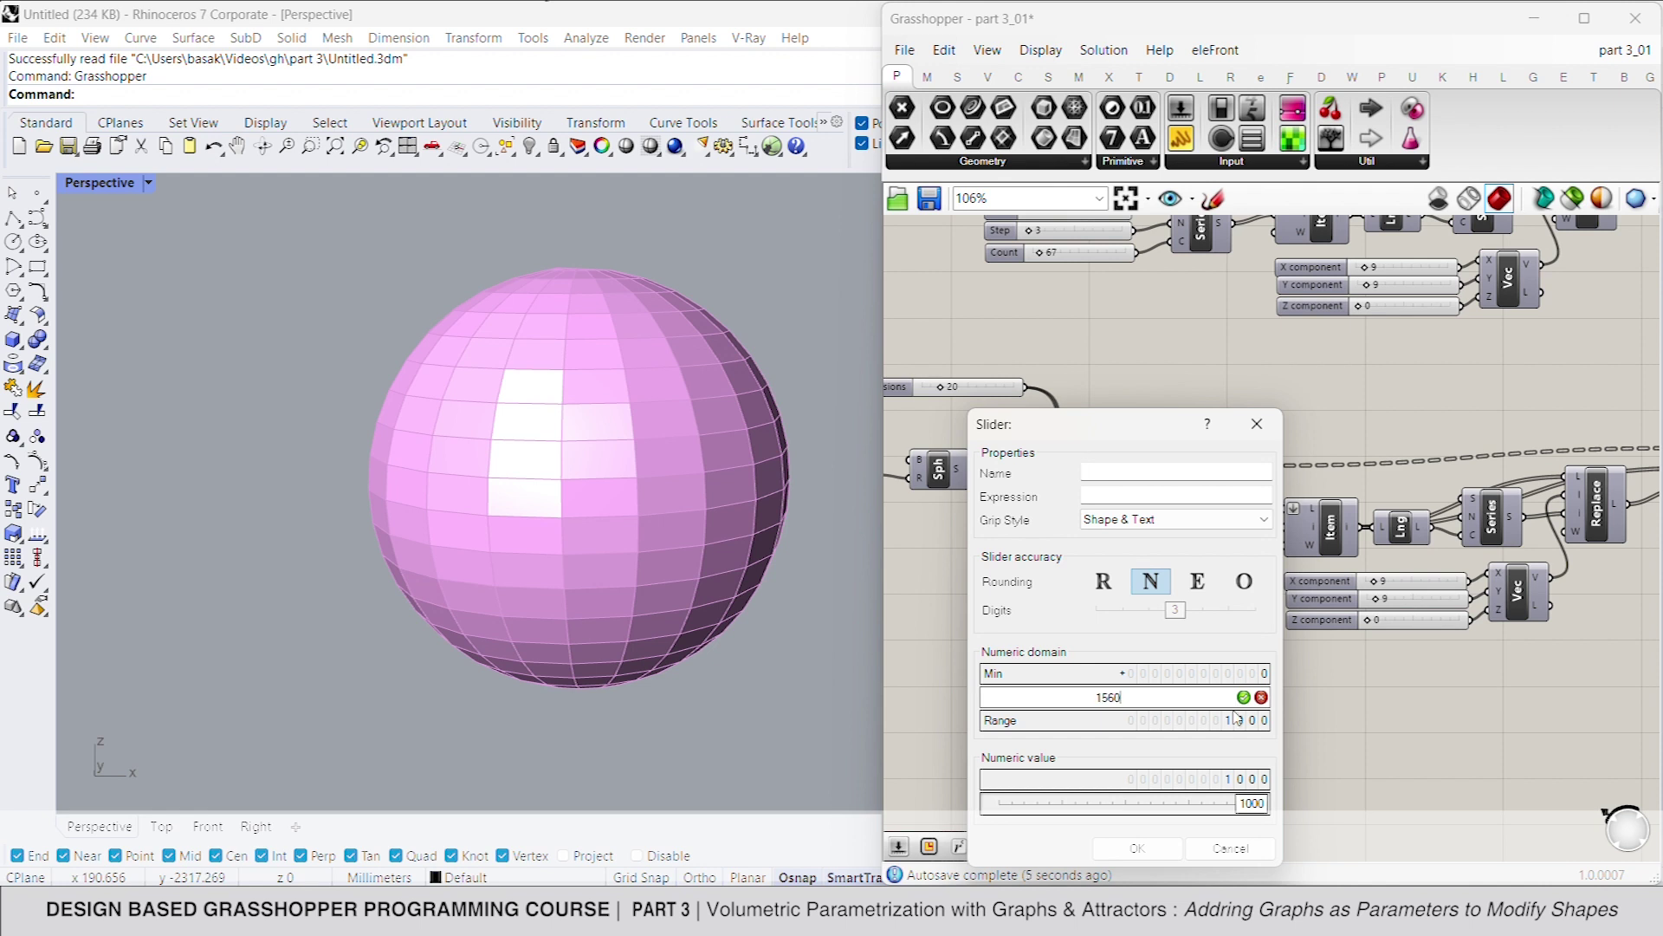
{"action": "left_click", "coordinate": [1244, 697]}
{"action": "left_click", "coordinate": [1156, 850]}
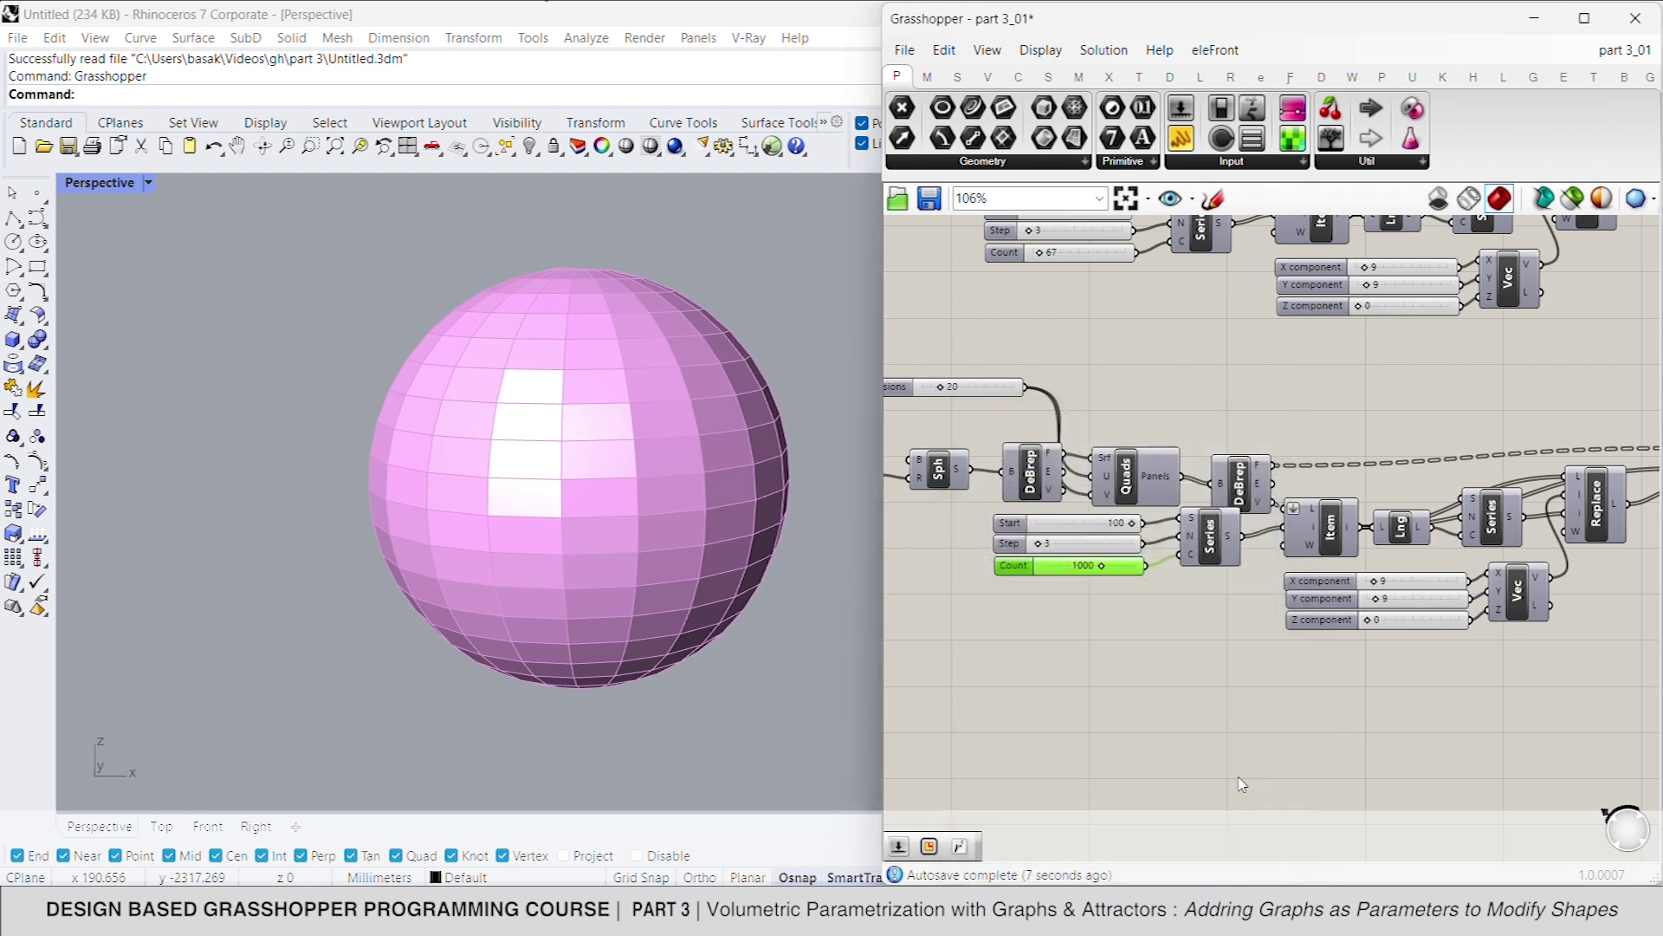
Set the Count slider of the sphere's vertex Series to 1560
{"action": "right_click_drag", "start_coordinate": [1293, 618], "coordinate": [1259, 597]}
{"action": "left_click_drag", "start_coordinate": [1067, 544], "coordinate": [1152, 548]}
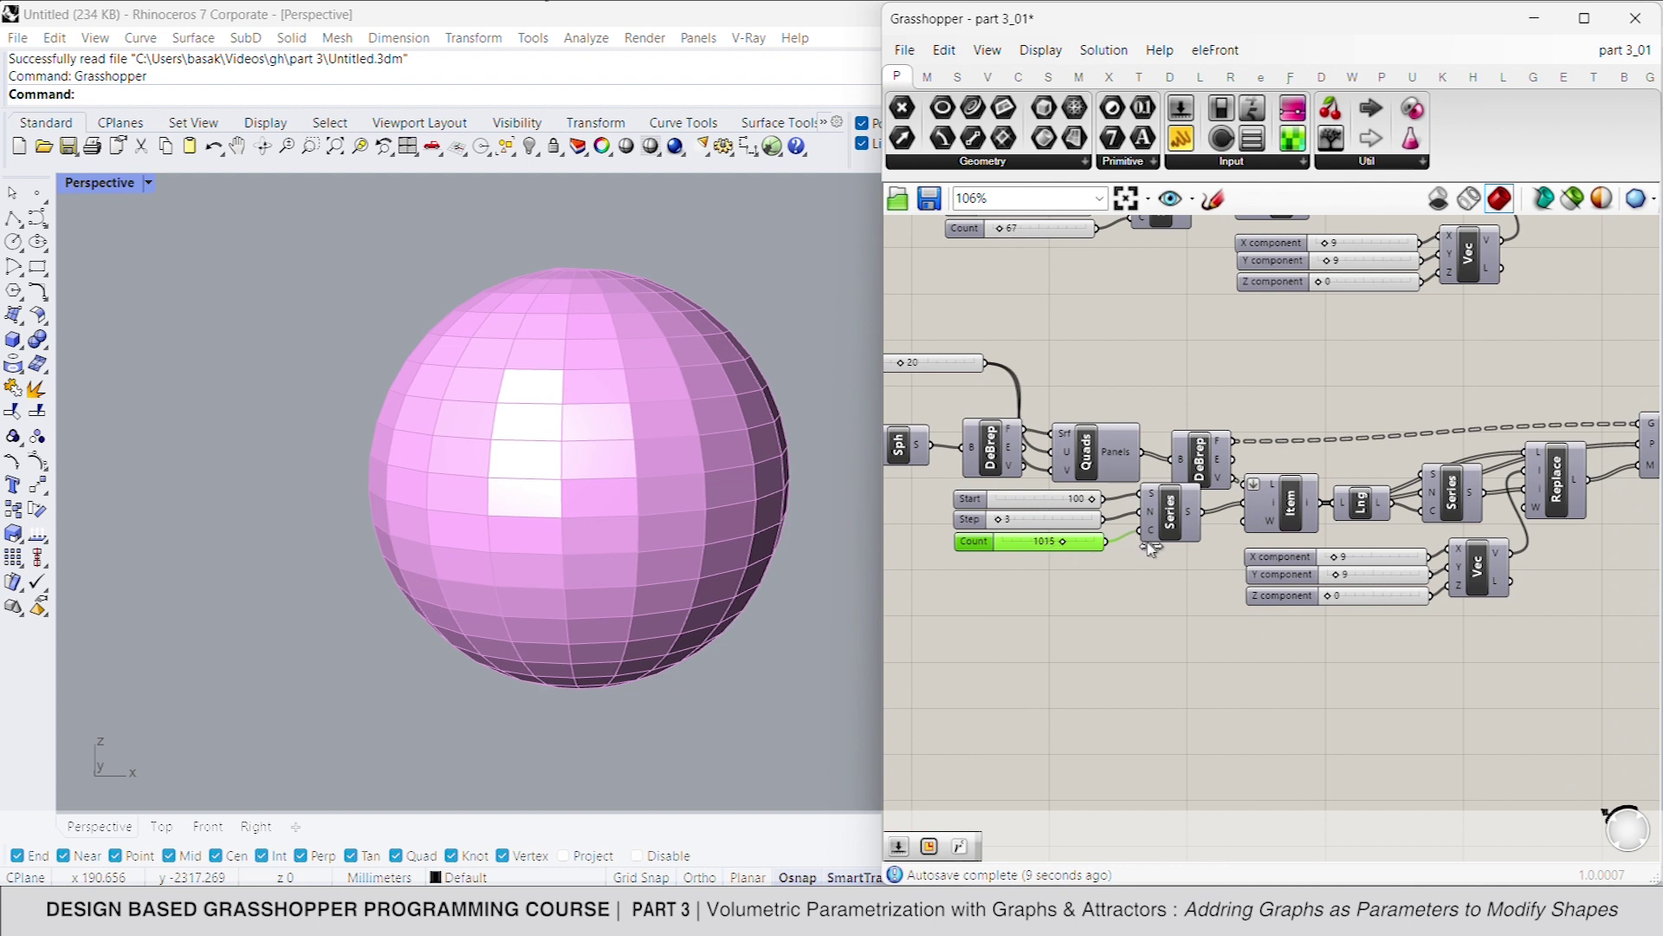
{"action": "right_click_drag", "start_coordinate": [1230, 640], "coordinate": [1181, 624]}
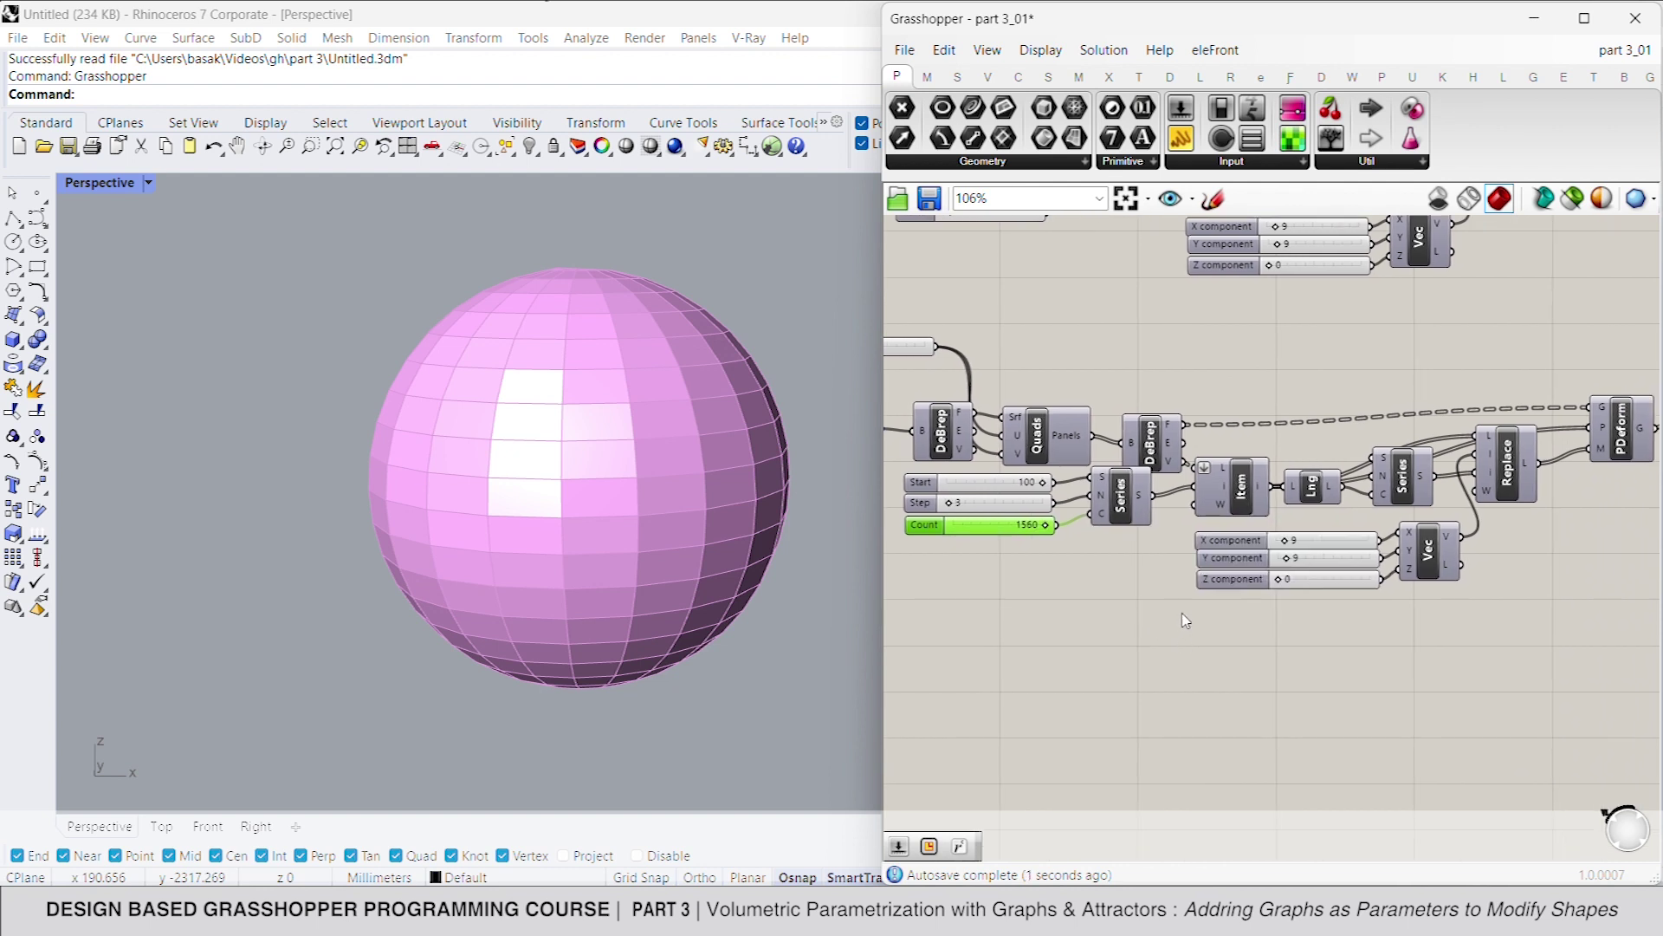
Replace the sphere's Vector XYZ component and its three sliders with a Deconstruct Plane fed by the List Item output
{"action": "left_click_drag", "start_coordinate": [1464, 608], "coordinate": [1332, 544]}
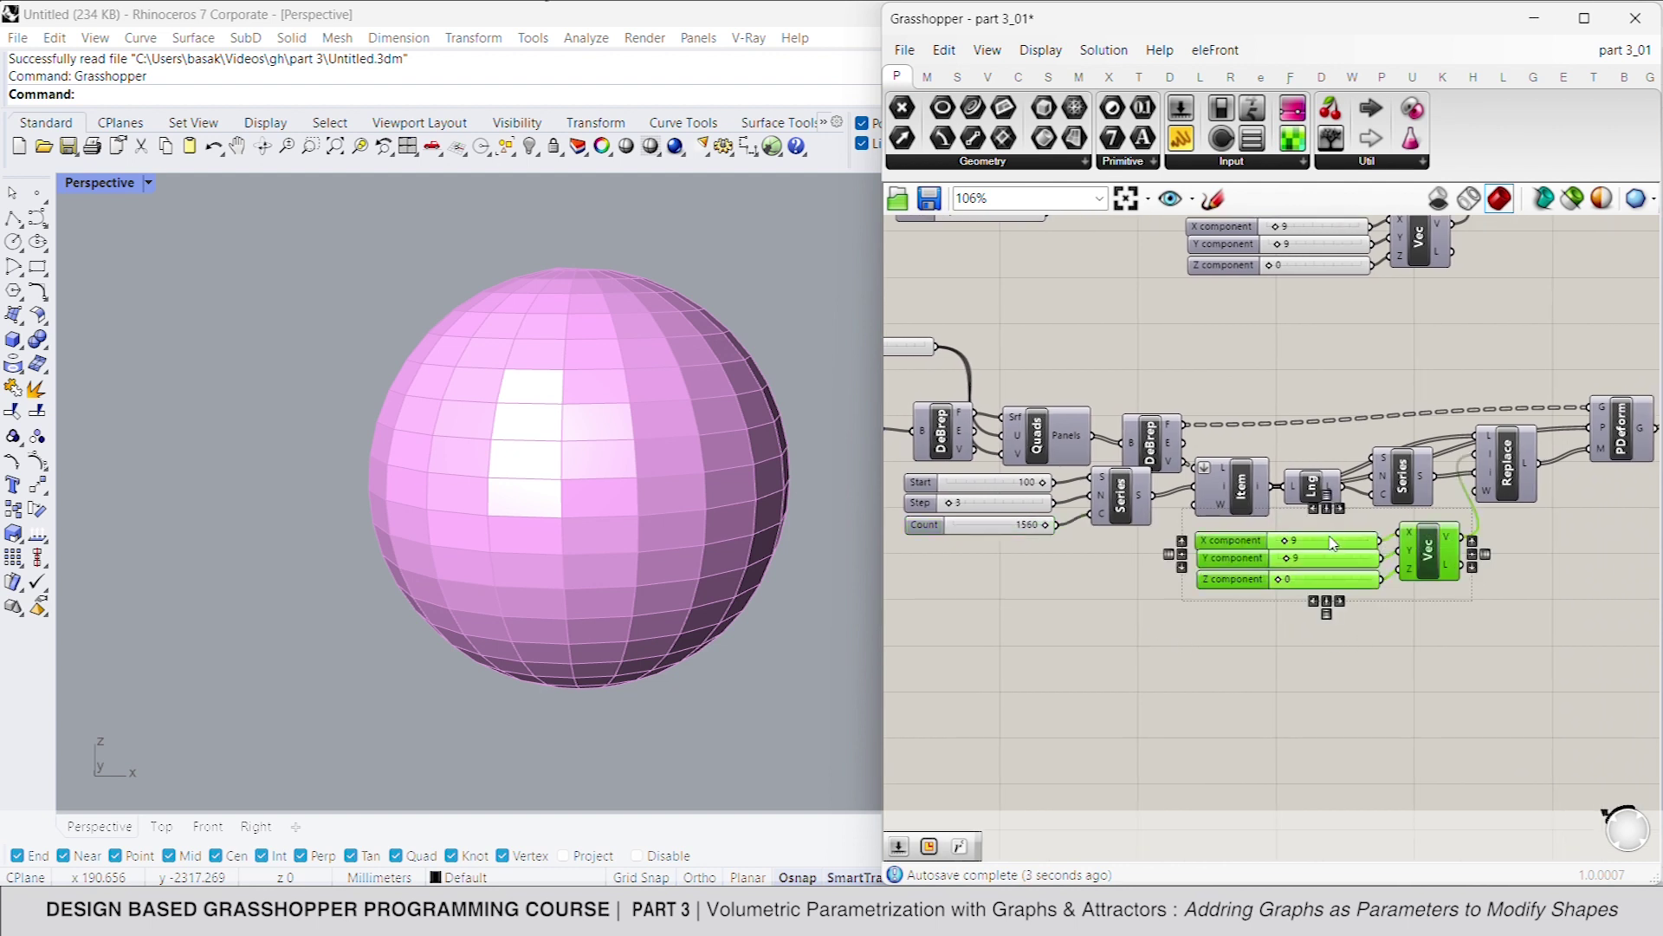
{"action": "key", "text": "Delete"}
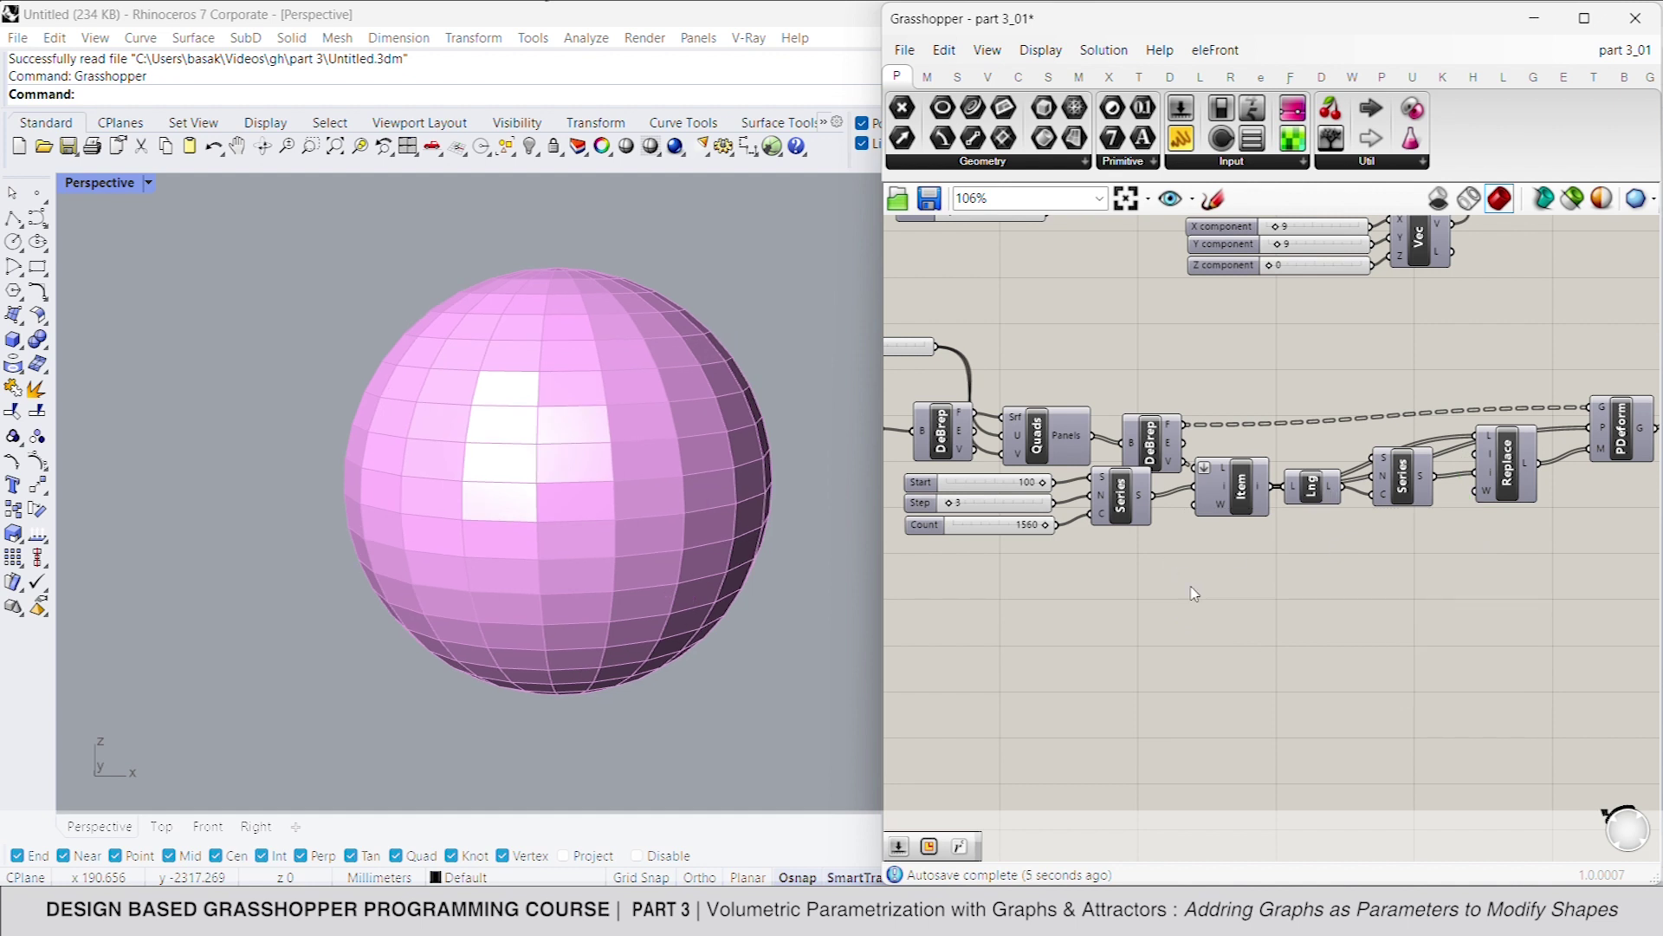
{"action": "double_click", "coordinate": [1245, 630]}
{"action": "type", "text": "depl"}
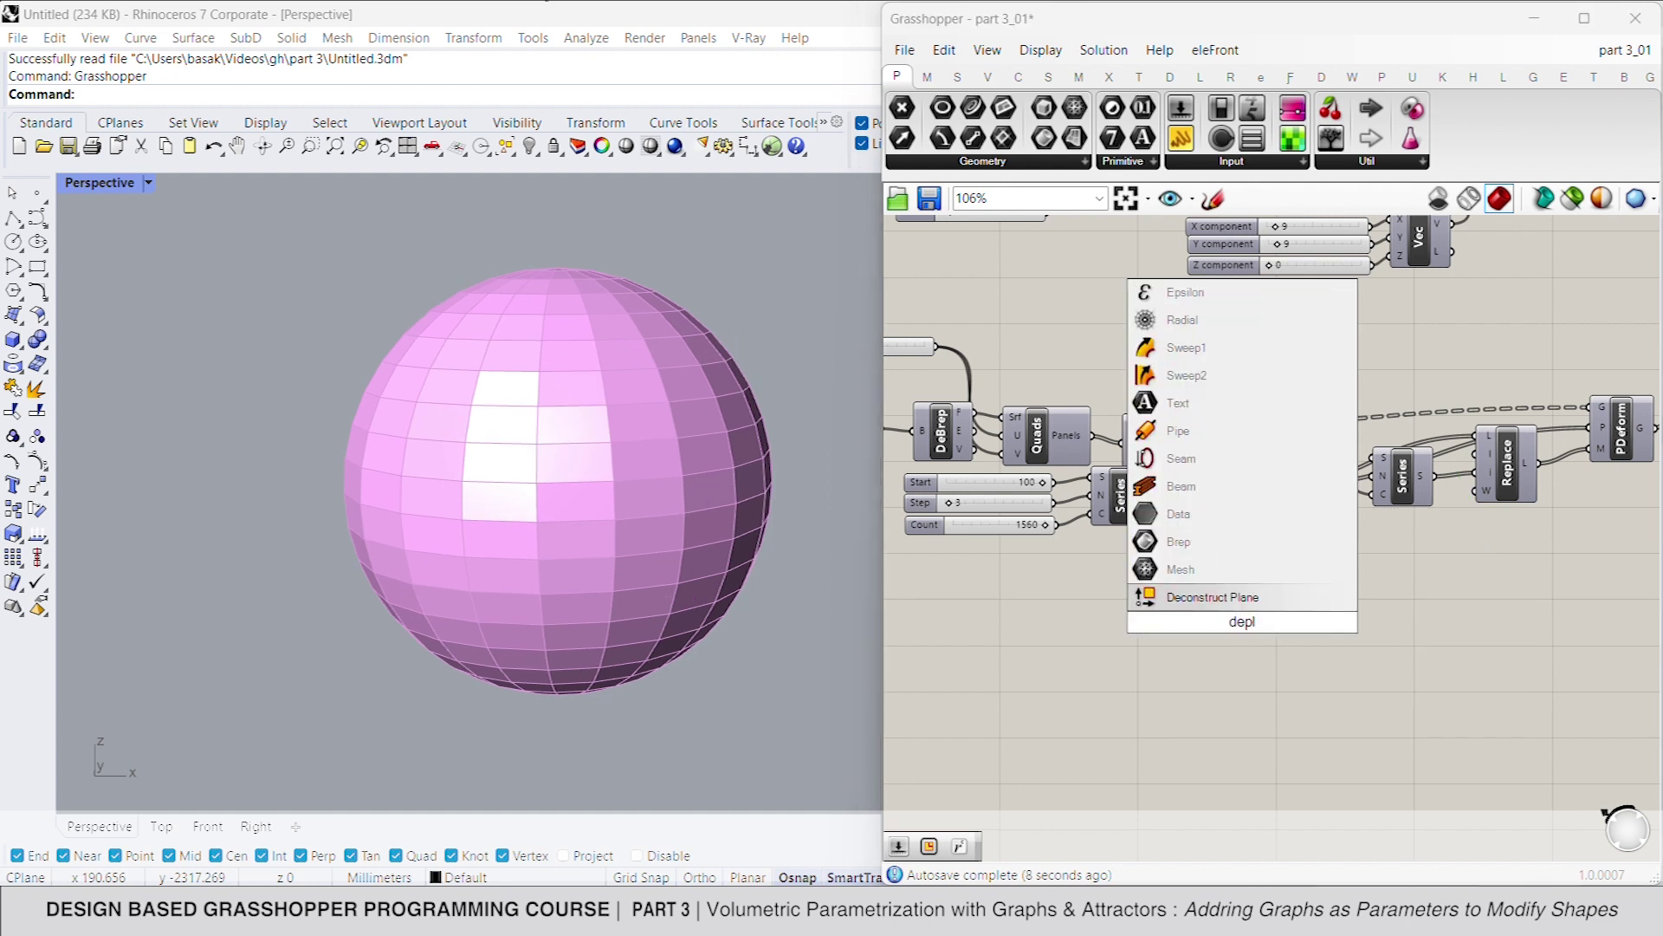
{"action": "left_click", "coordinate": [1278, 597]}
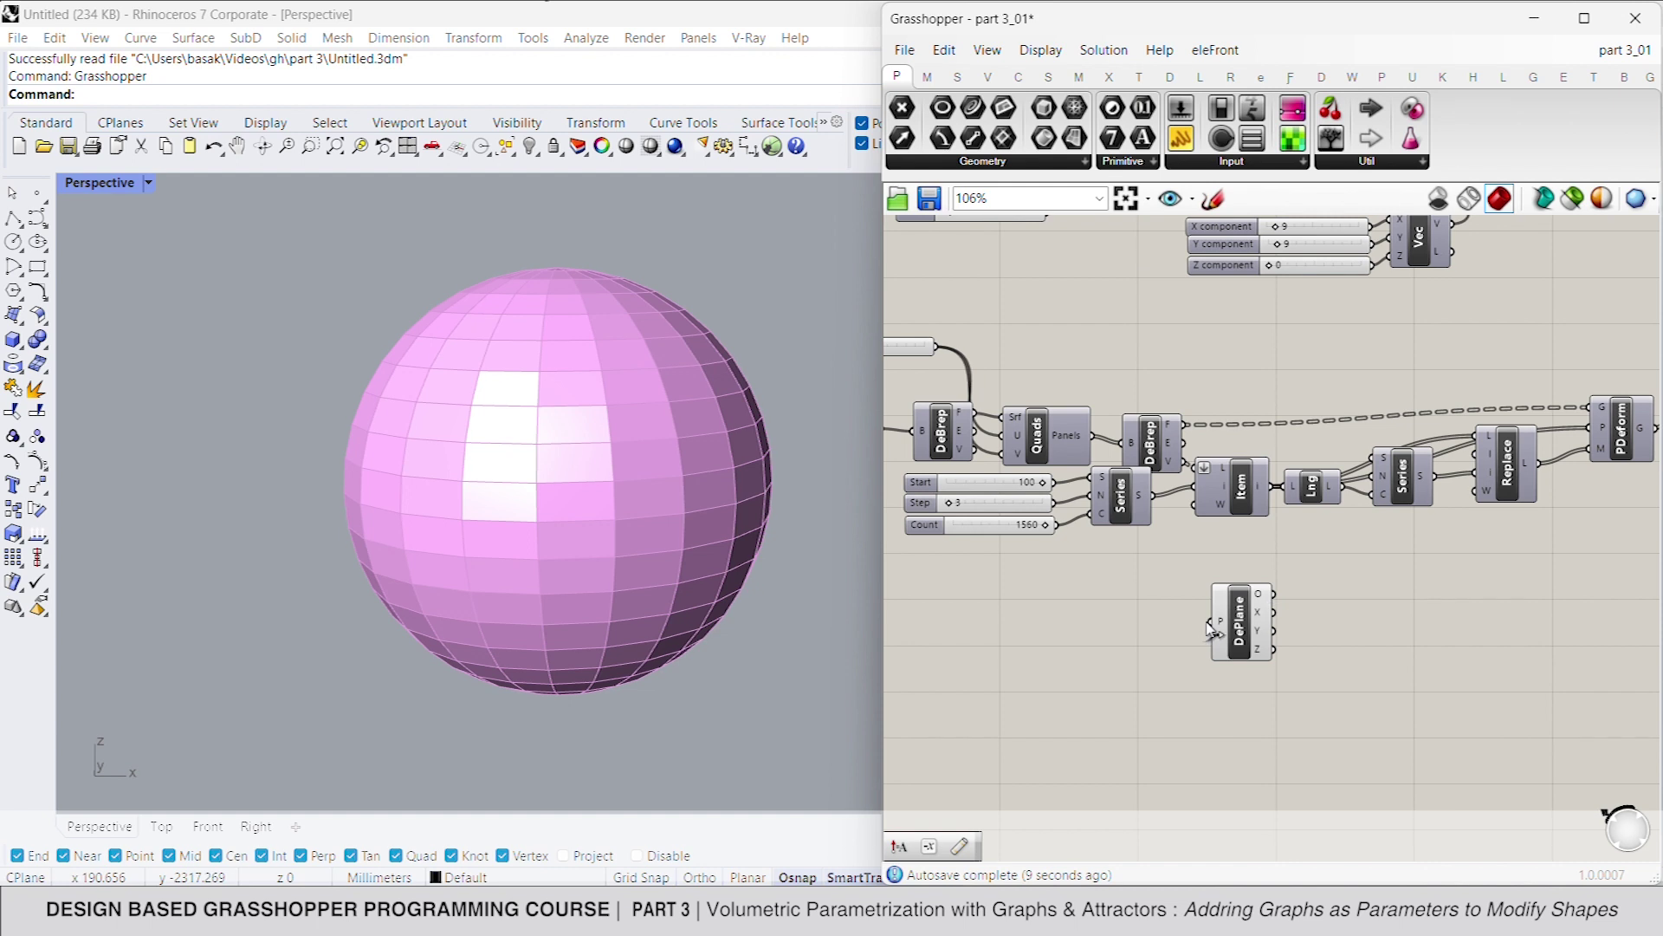
{"action": "left_click_drag", "start_coordinate": [1211, 621], "coordinate": [1273, 492]}
{"action": "left_click", "coordinate": [1258, 598]}
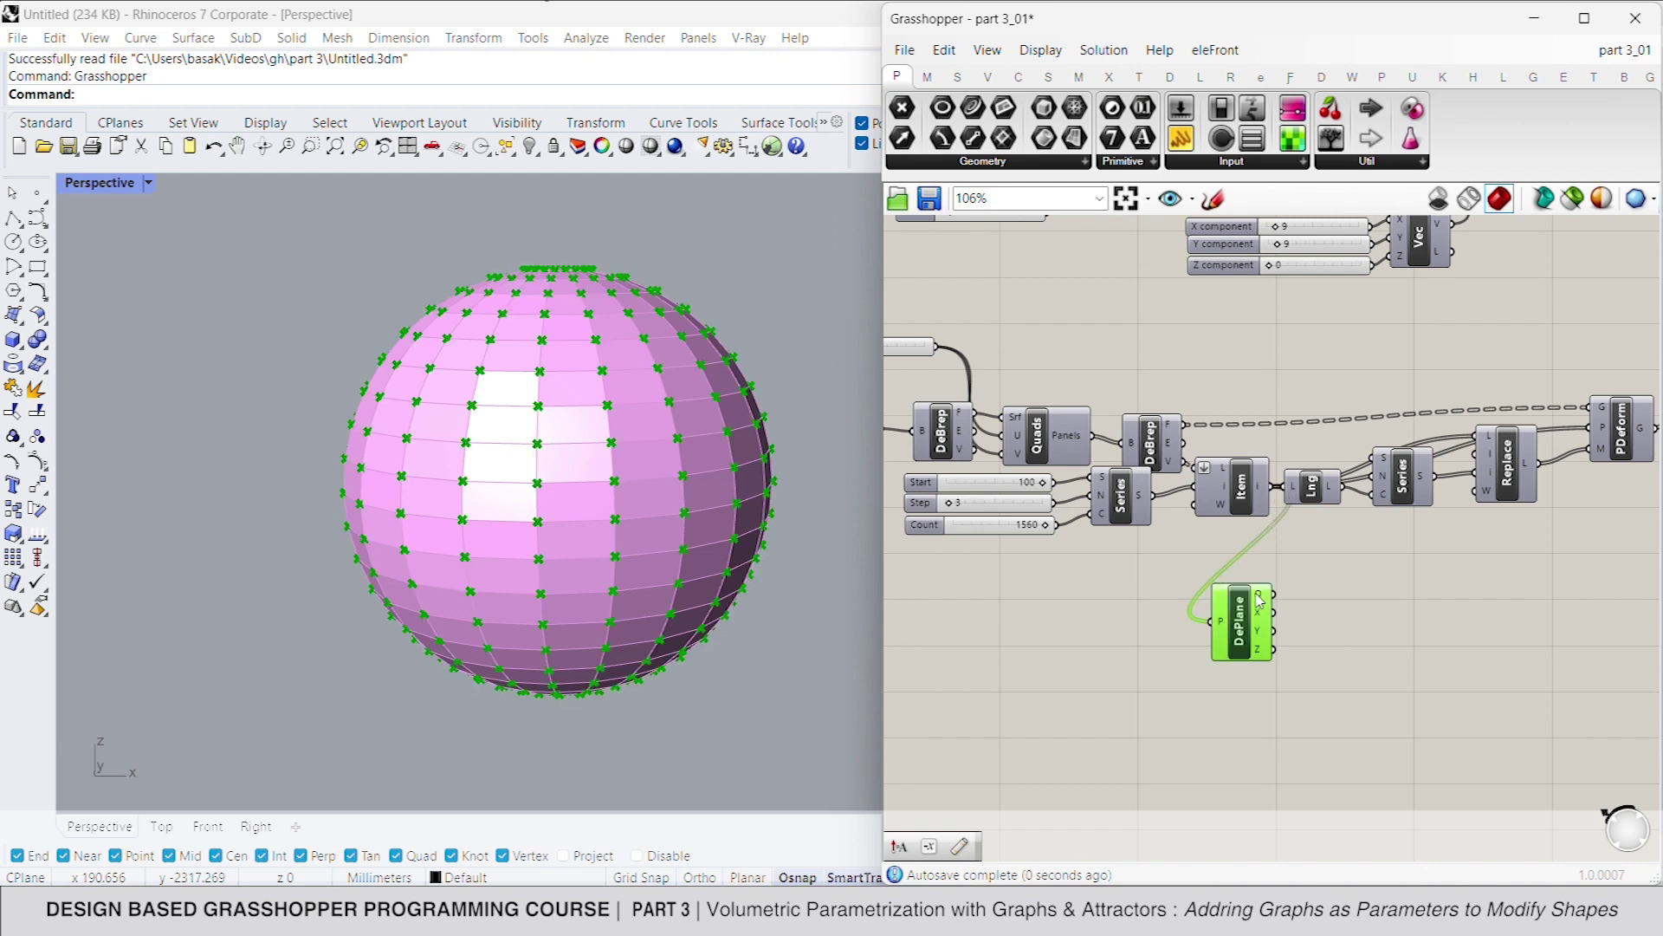
Move Deconstruct Plane slightly closer beneath the List Item component and enter 3 as the Series Step
{"action": "mouse_move", "coordinate": [1042, 532]}
{"action": "left_mouse_down"}
{"action": "mouse_move", "coordinate": [966, 531]}
{"action": "mouse_move", "coordinate": [1044, 531]}
{"action": "left_mouse_up"}
{"action": "left_click", "coordinate": [1204, 615]}
{"action": "left_click_drag", "start_coordinate": [1234, 617], "coordinate": [1238, 593]}
{"action": "left_click_drag", "start_coordinate": [1044, 524], "coordinate": [1075, 563]}
{"action": "double_click", "coordinate": [995, 504]}
{"action": "type", "text": "3"}
{"action": "key", "text": "Return"}
{"action": "left_click", "coordinate": [1075, 565]}
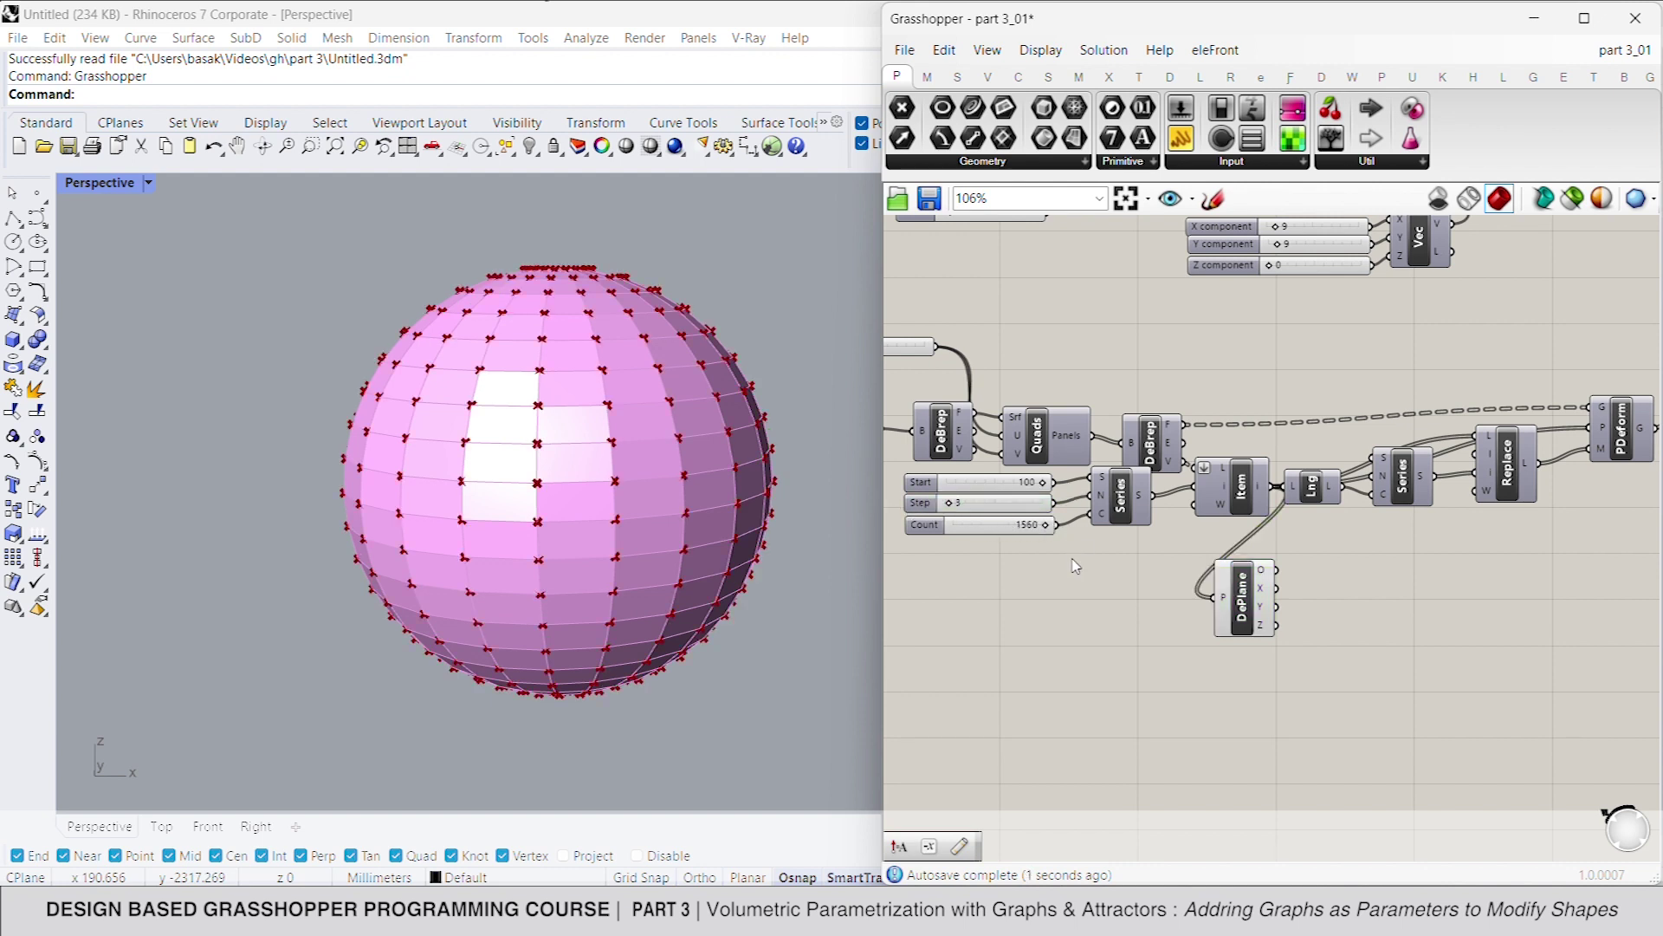
Add an Amplitude component beside Deconstruct Plane and connect the plane's origin output to its vector input
{"action": "right_click_drag", "start_coordinate": [1244, 613], "coordinate": [1158, 606]}
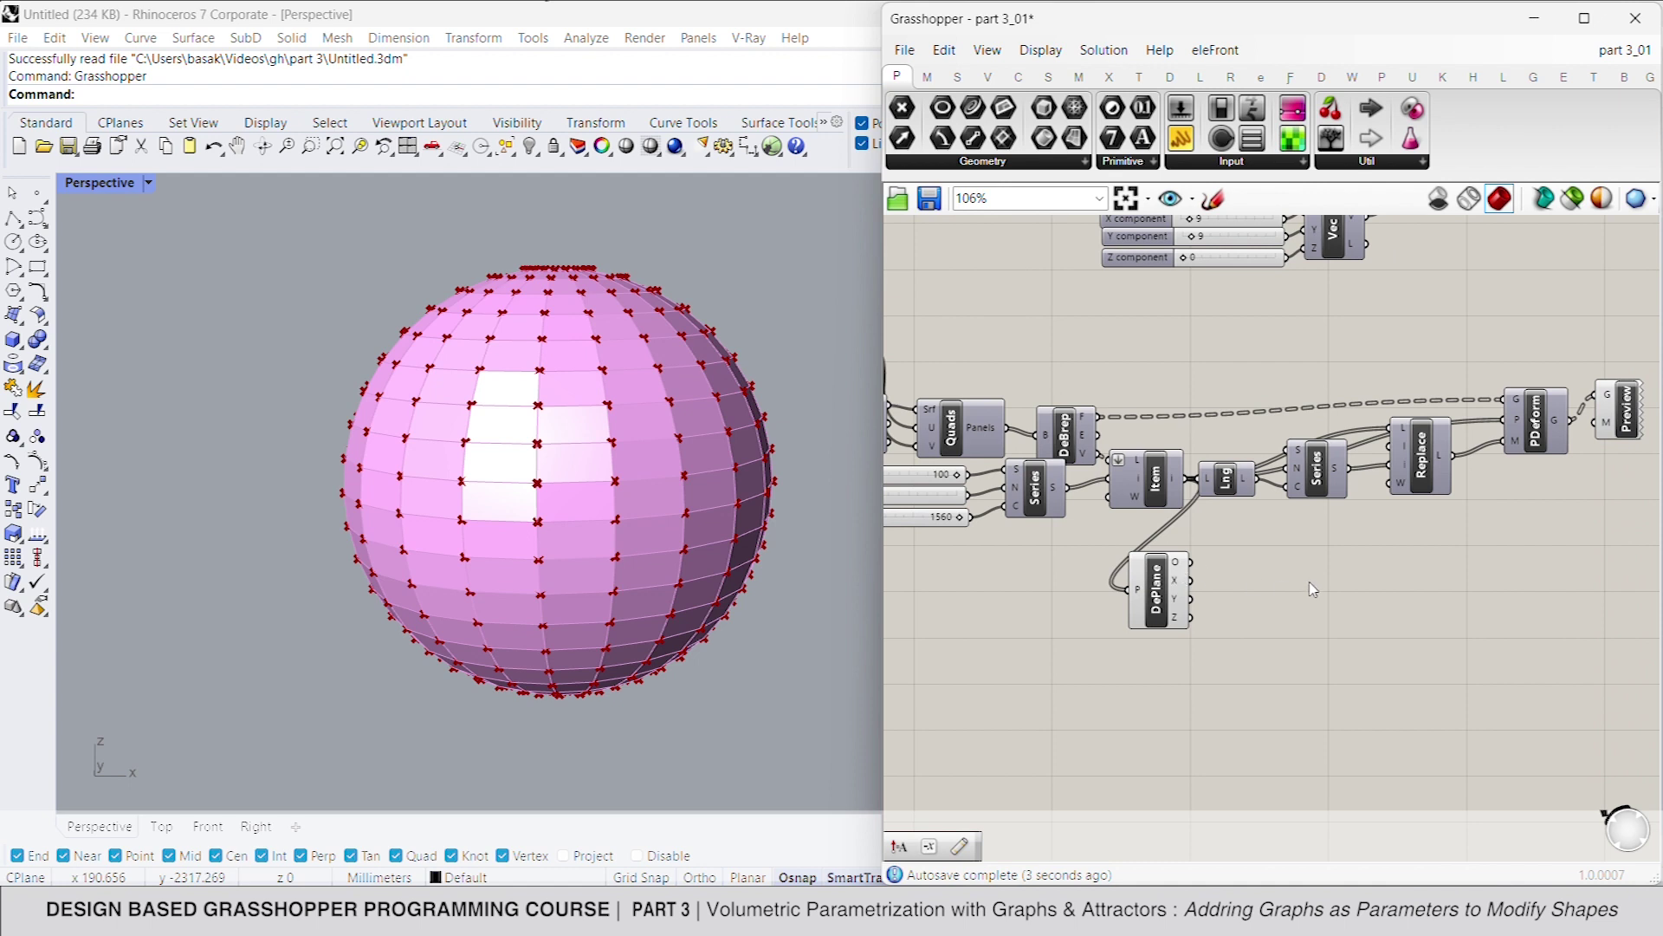
{"action": "double_click", "coordinate": [1312, 589]}
{"action": "type", "text": "ampli"}
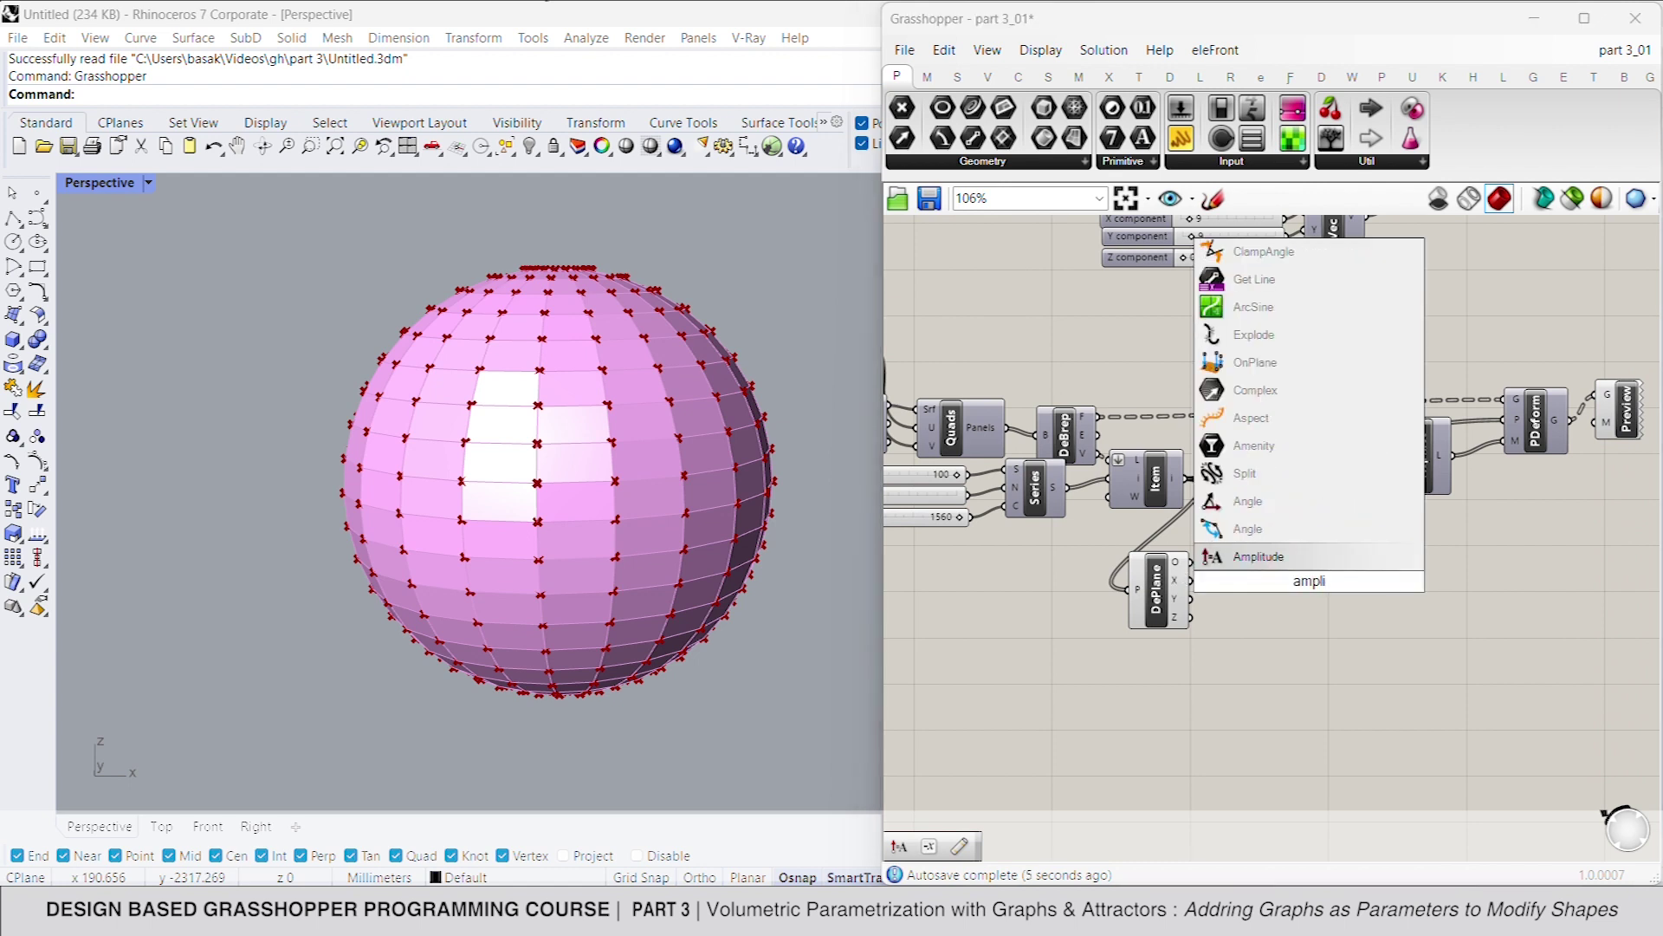
{"action": "key", "text": "Return"}
{"action": "left_click_drag", "start_coordinate": [1282, 572], "coordinate": [1192, 561]}
{"action": "left_click_drag", "start_coordinate": [1291, 581], "coordinate": [1267, 578]}
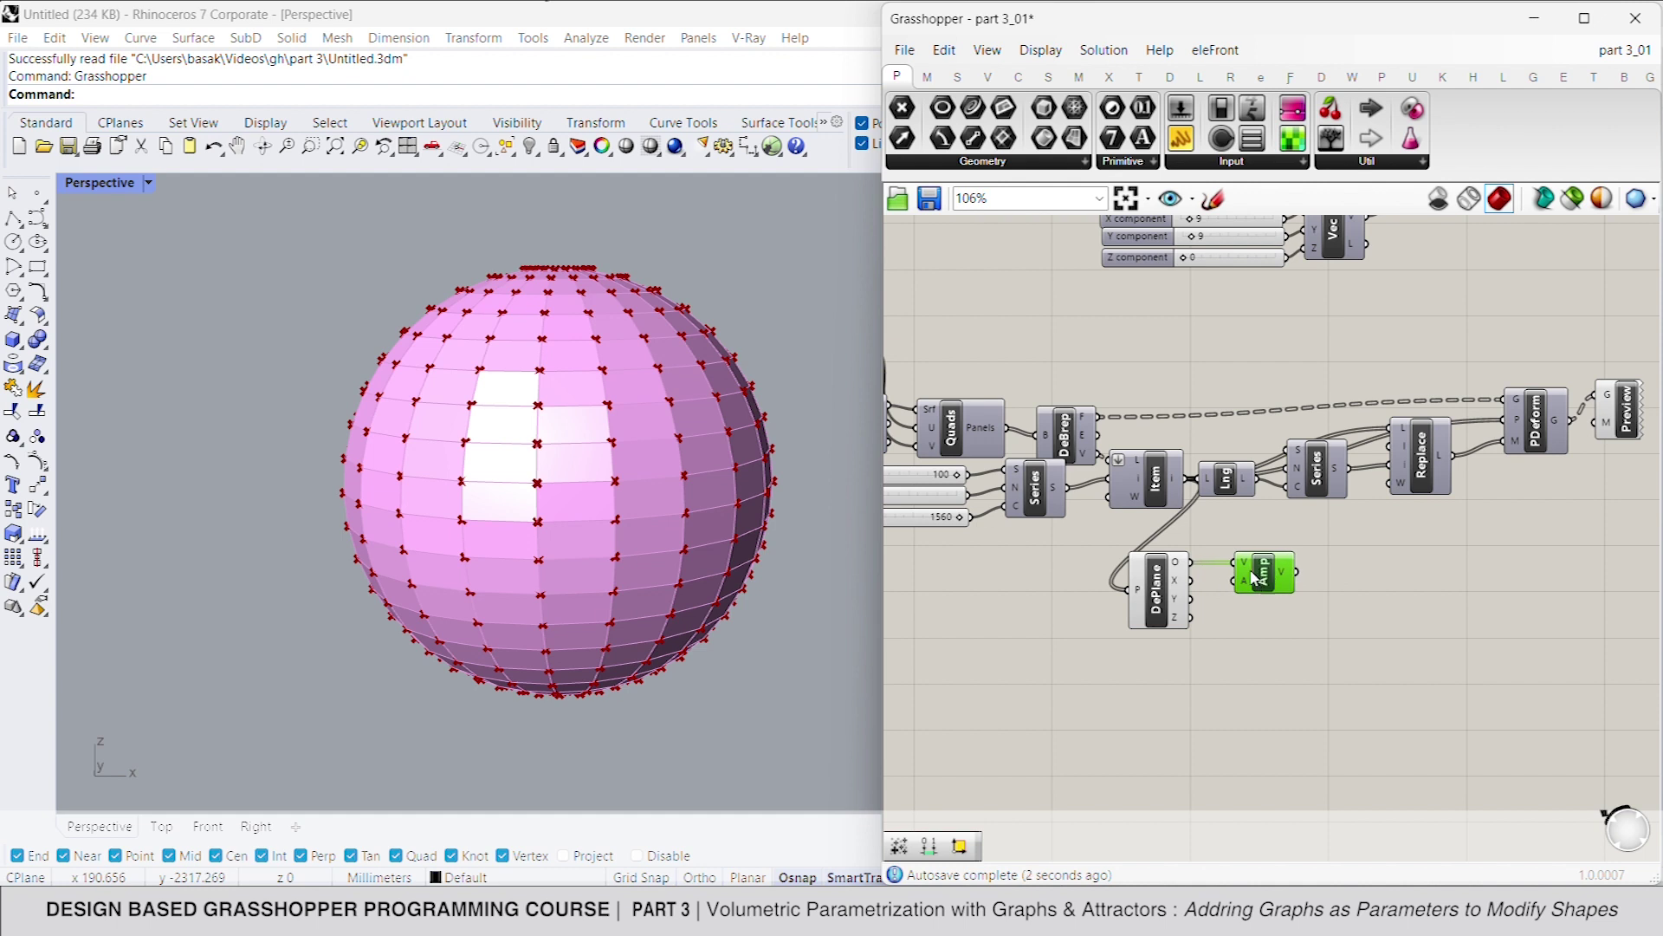
Add a Construct Domain component below Deconstruct Plane
{"action": "right_click_drag", "start_coordinate": [1115, 685], "coordinate": [1135, 633]}
{"action": "left_click", "coordinate": [1131, 656]}
{"action": "double_click", "coordinate": [1132, 657]}
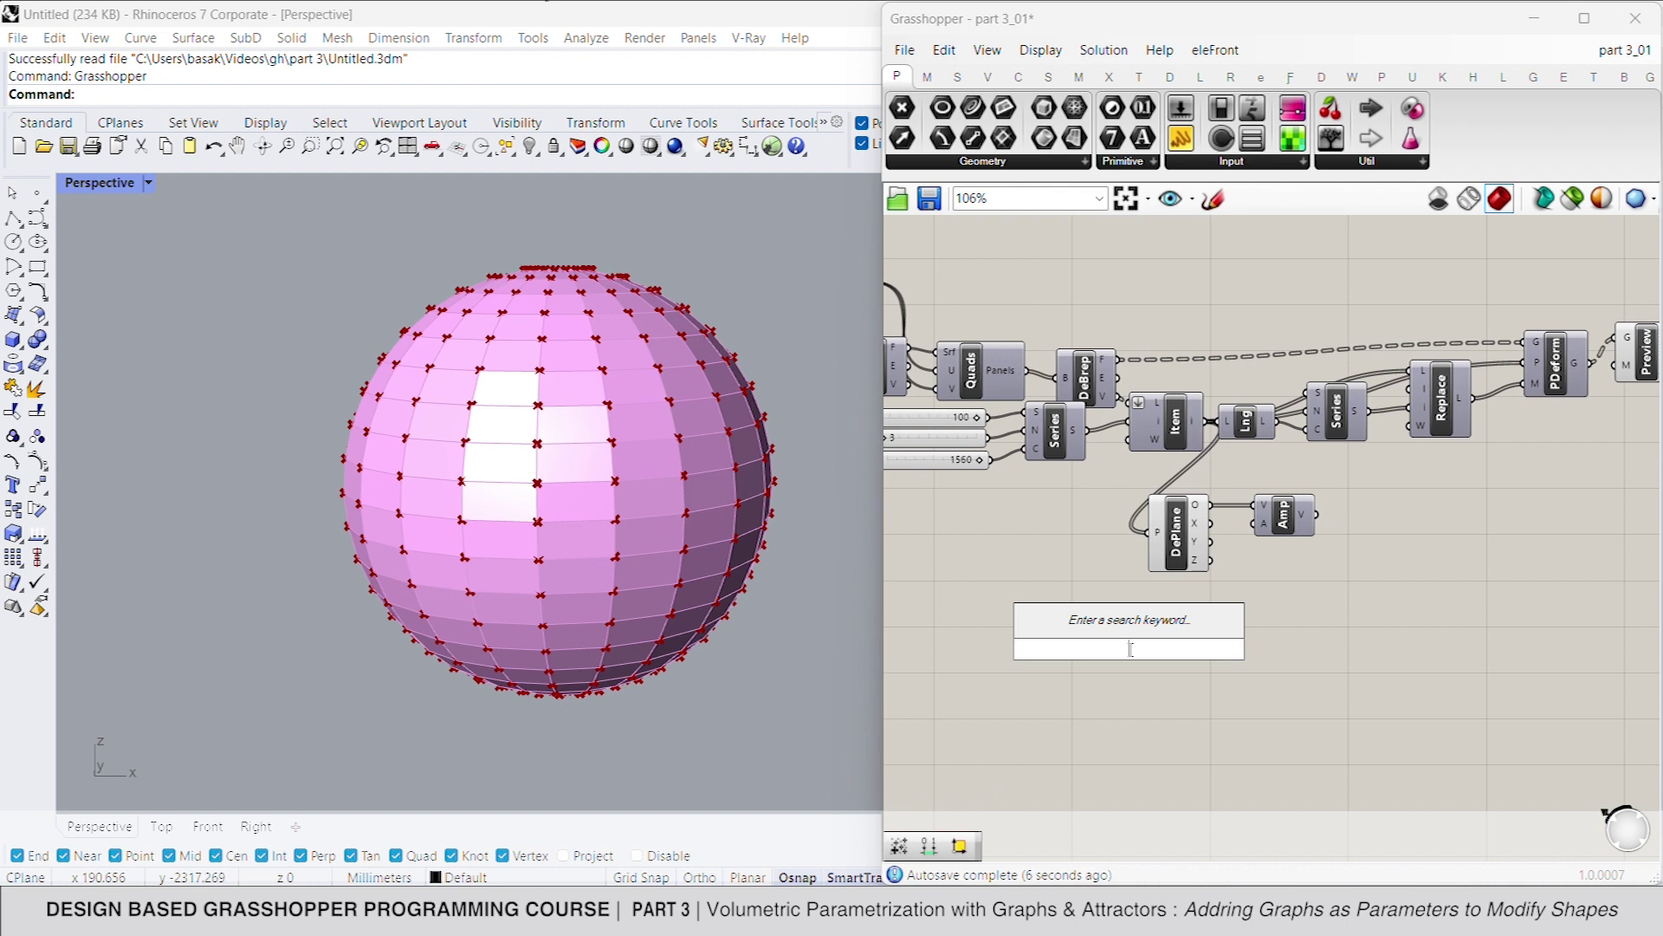
{"action": "type", "text": "domain"}
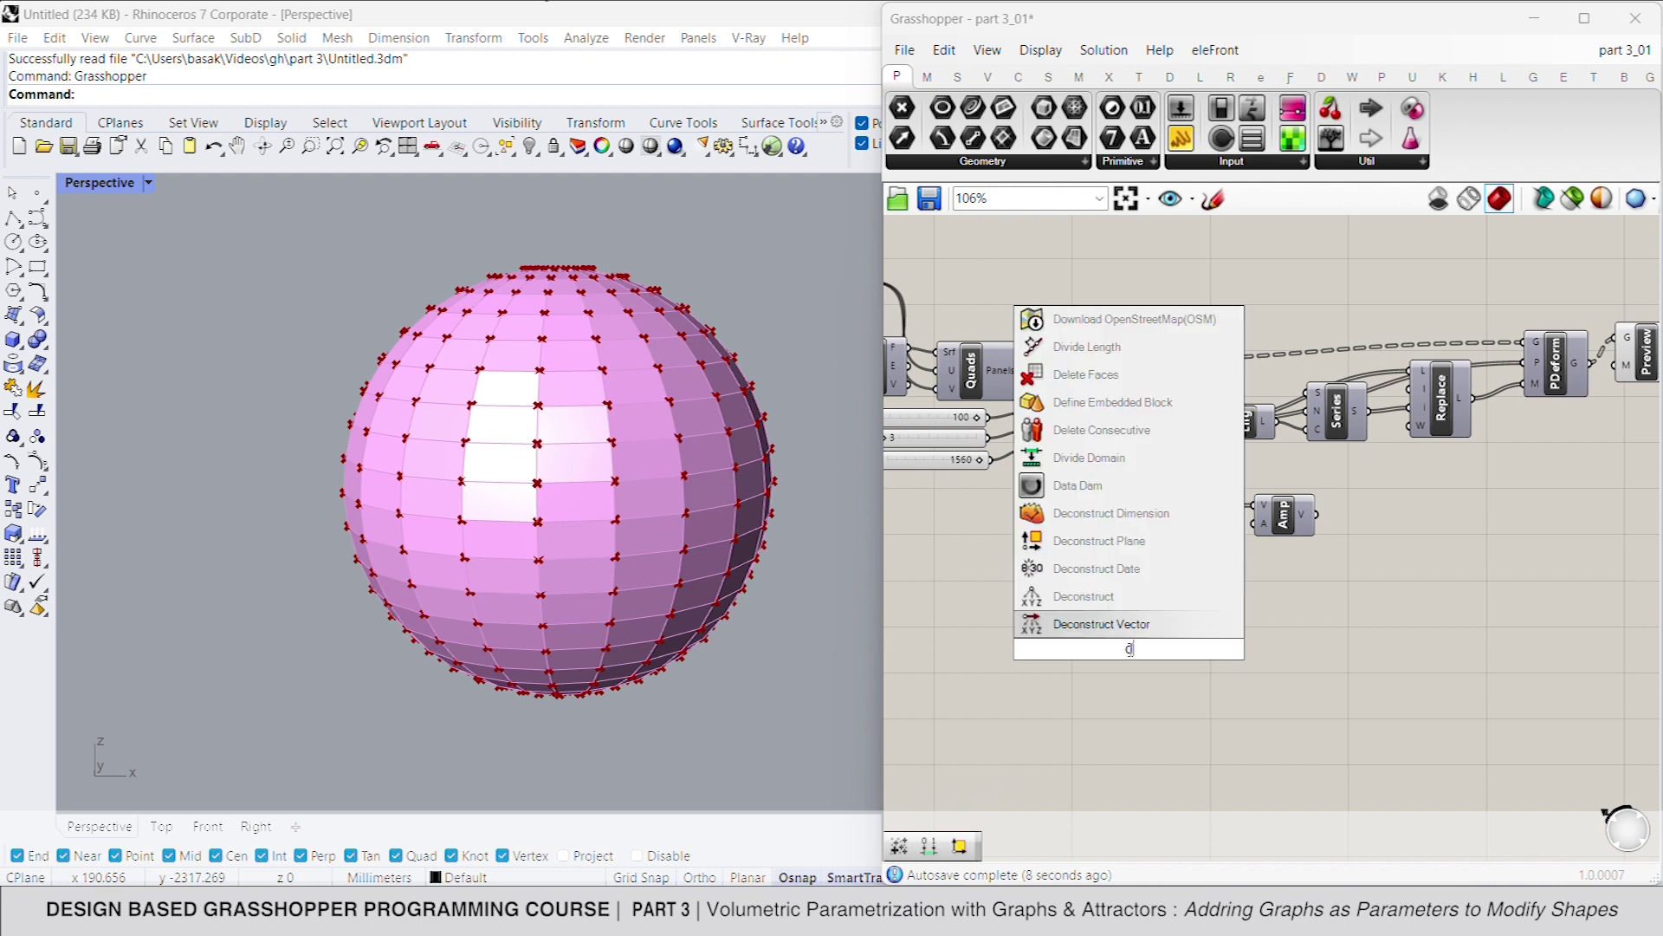
{"action": "key", "text": "Up"}
{"action": "key", "text": "Up"}
{"action": "key", "text": "Up"}
{"action": "key", "text": "Up"}
{"action": "key", "text": "Up"}
{"action": "key", "text": "Up"}
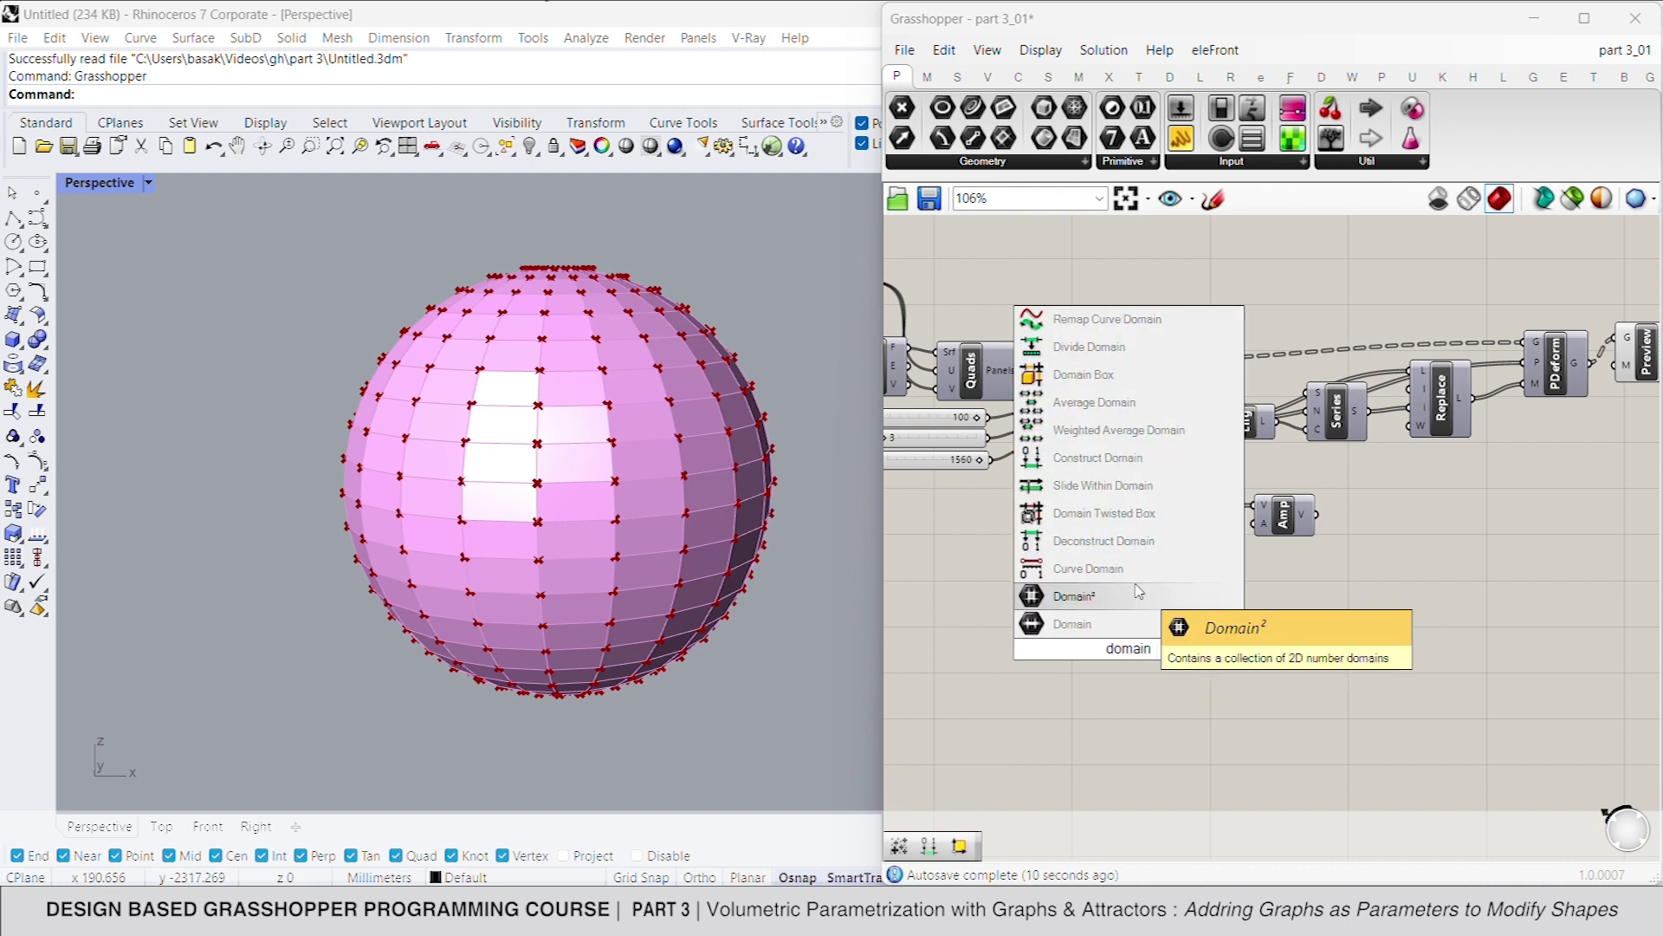
{"action": "key", "text": "Return"}
{"action": "left_click_drag", "start_coordinate": [1128, 648], "coordinate": [1180, 620]}
Add two number sliders set to 0 and 1 and connect them to the domain's start and end inputs
{"action": "double_click", "coordinate": [1032, 612]}
{"action": "type", "text": "1"}
{"action": "key", "text": "Return"}
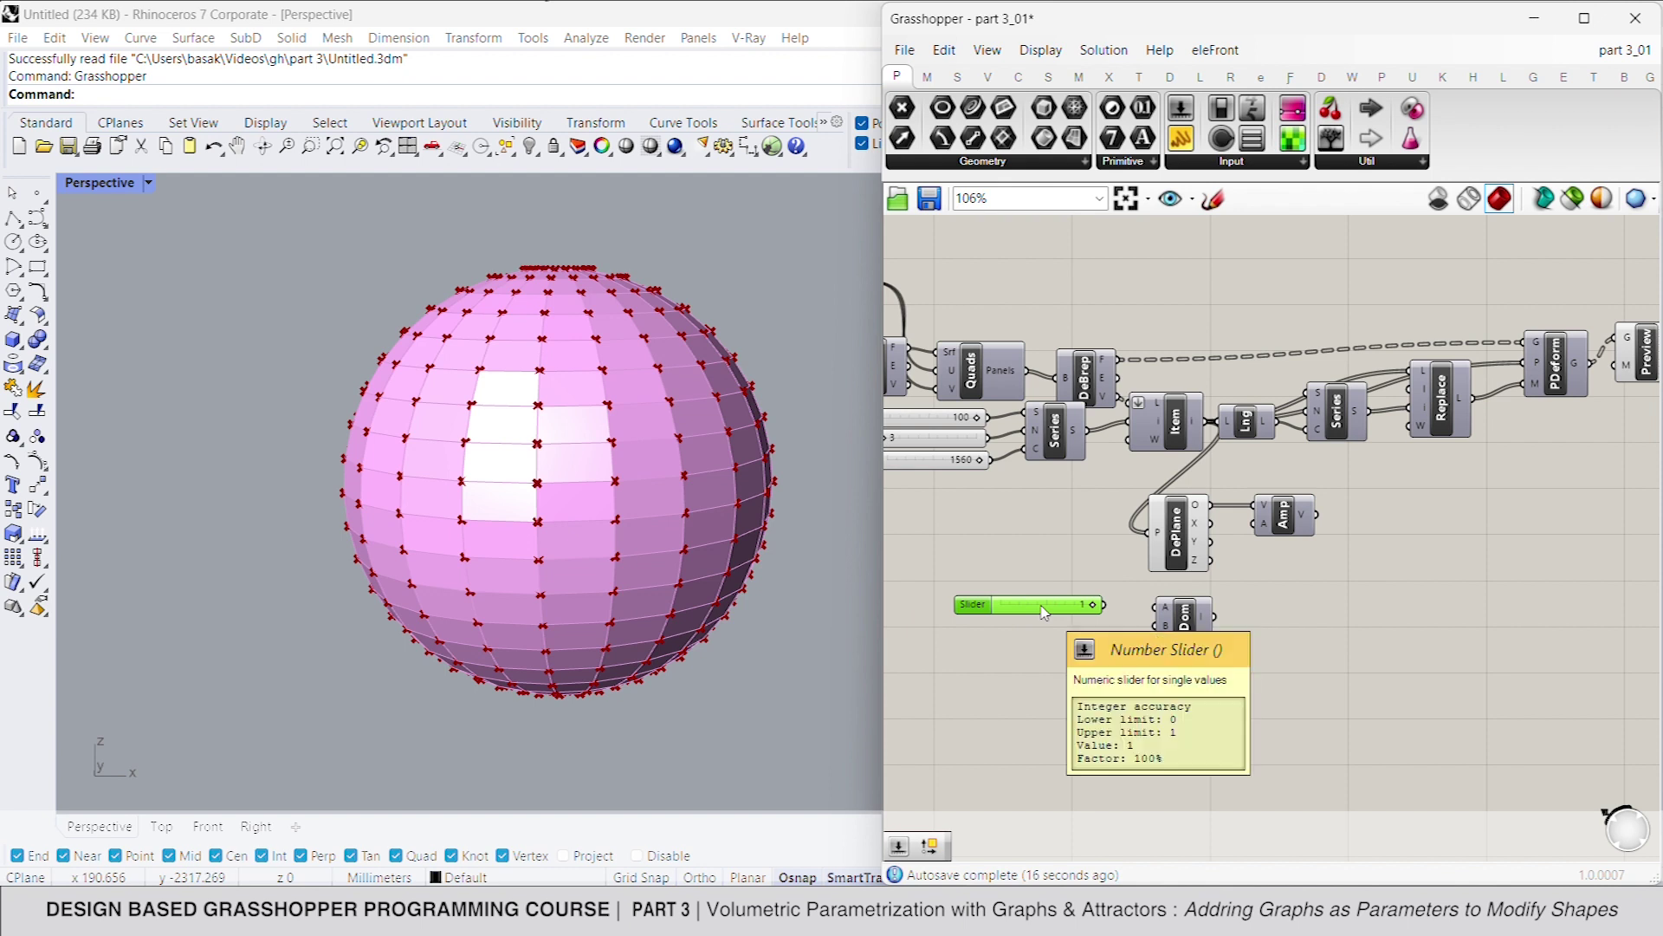
{"action": "key", "text": "ctrl+c"}
{"action": "key", "text": "ctrl+v"}
{"action": "left_click_drag", "start_coordinate": [1074, 608], "coordinate": [977, 606]}
{"action": "left_click_drag", "start_coordinate": [1104, 604], "coordinate": [1158, 626]}
{"action": "left_click", "coordinate": [1189, 637]}
{"action": "left_click", "coordinate": [1293, 626]}
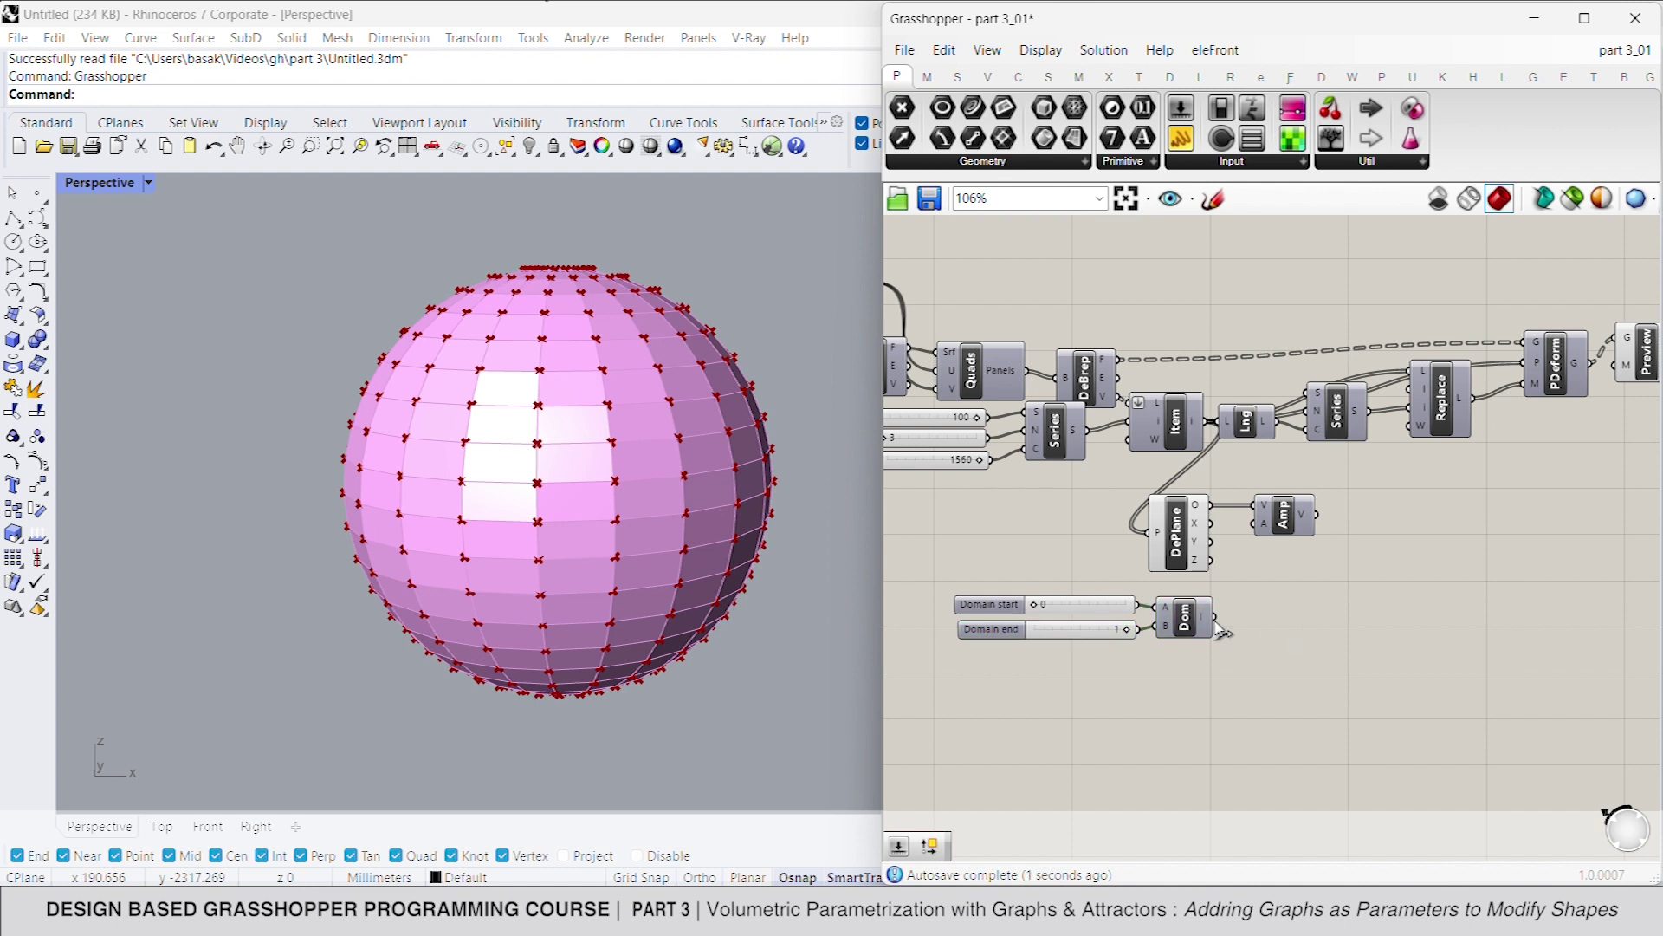
Add a Range component and connect the constructed domain to its Domain input
{"action": "mouse_move", "coordinate": [1203, 629]}
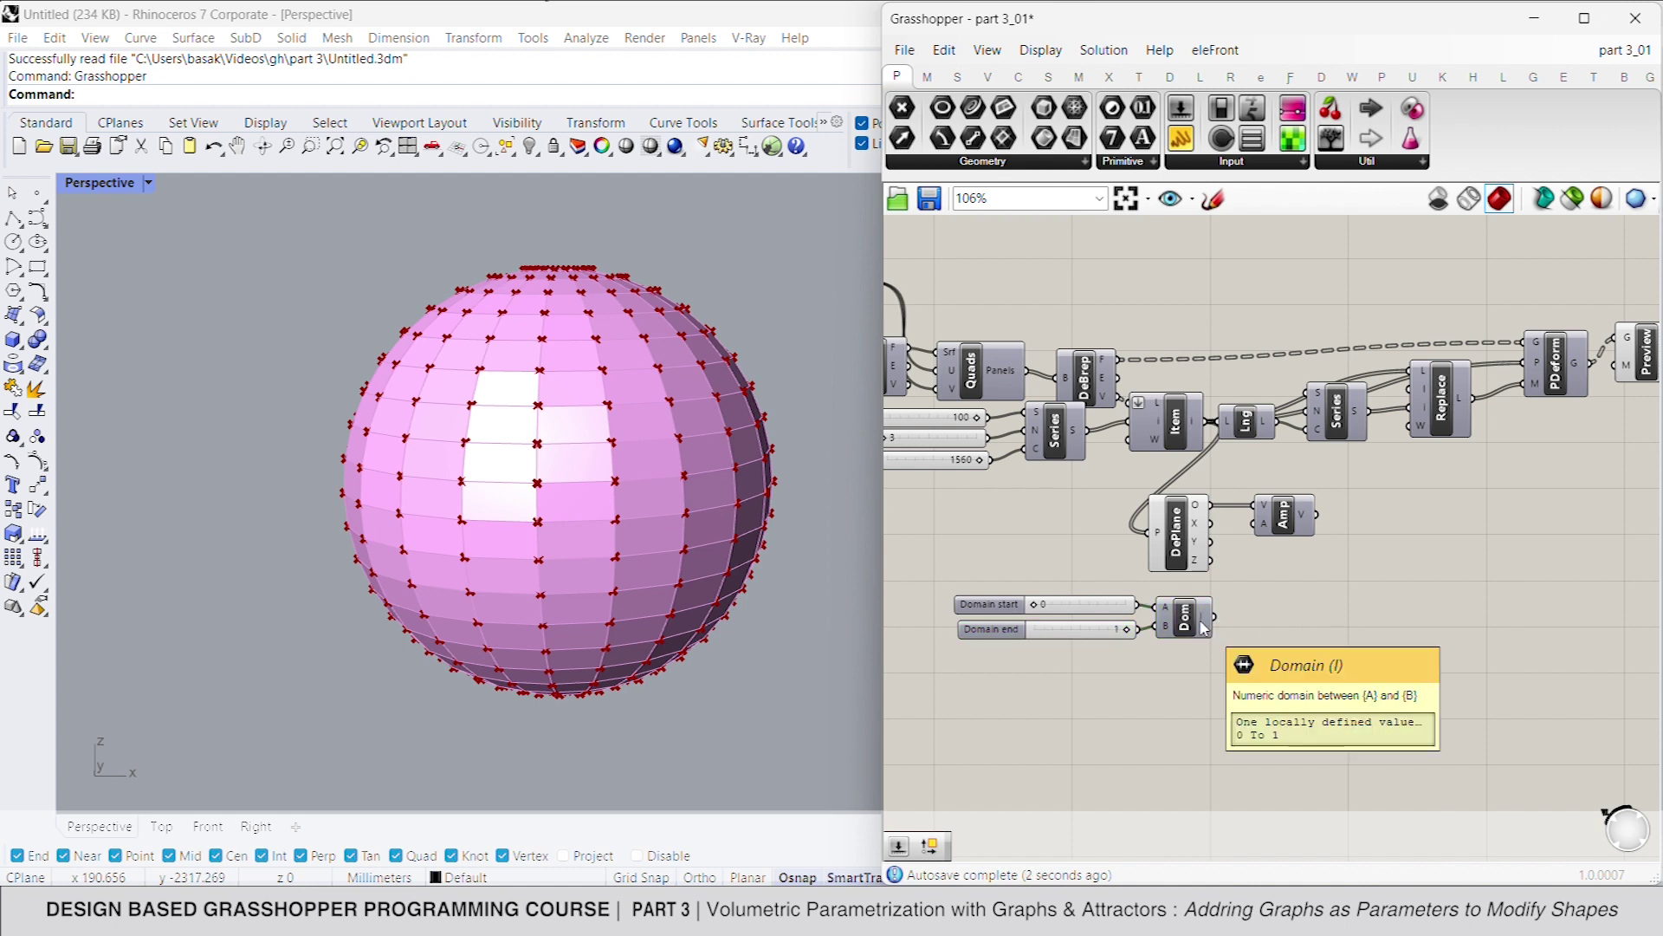
{"action": "double_click", "coordinate": [1272, 617]}
{"action": "type", "text": "range"}
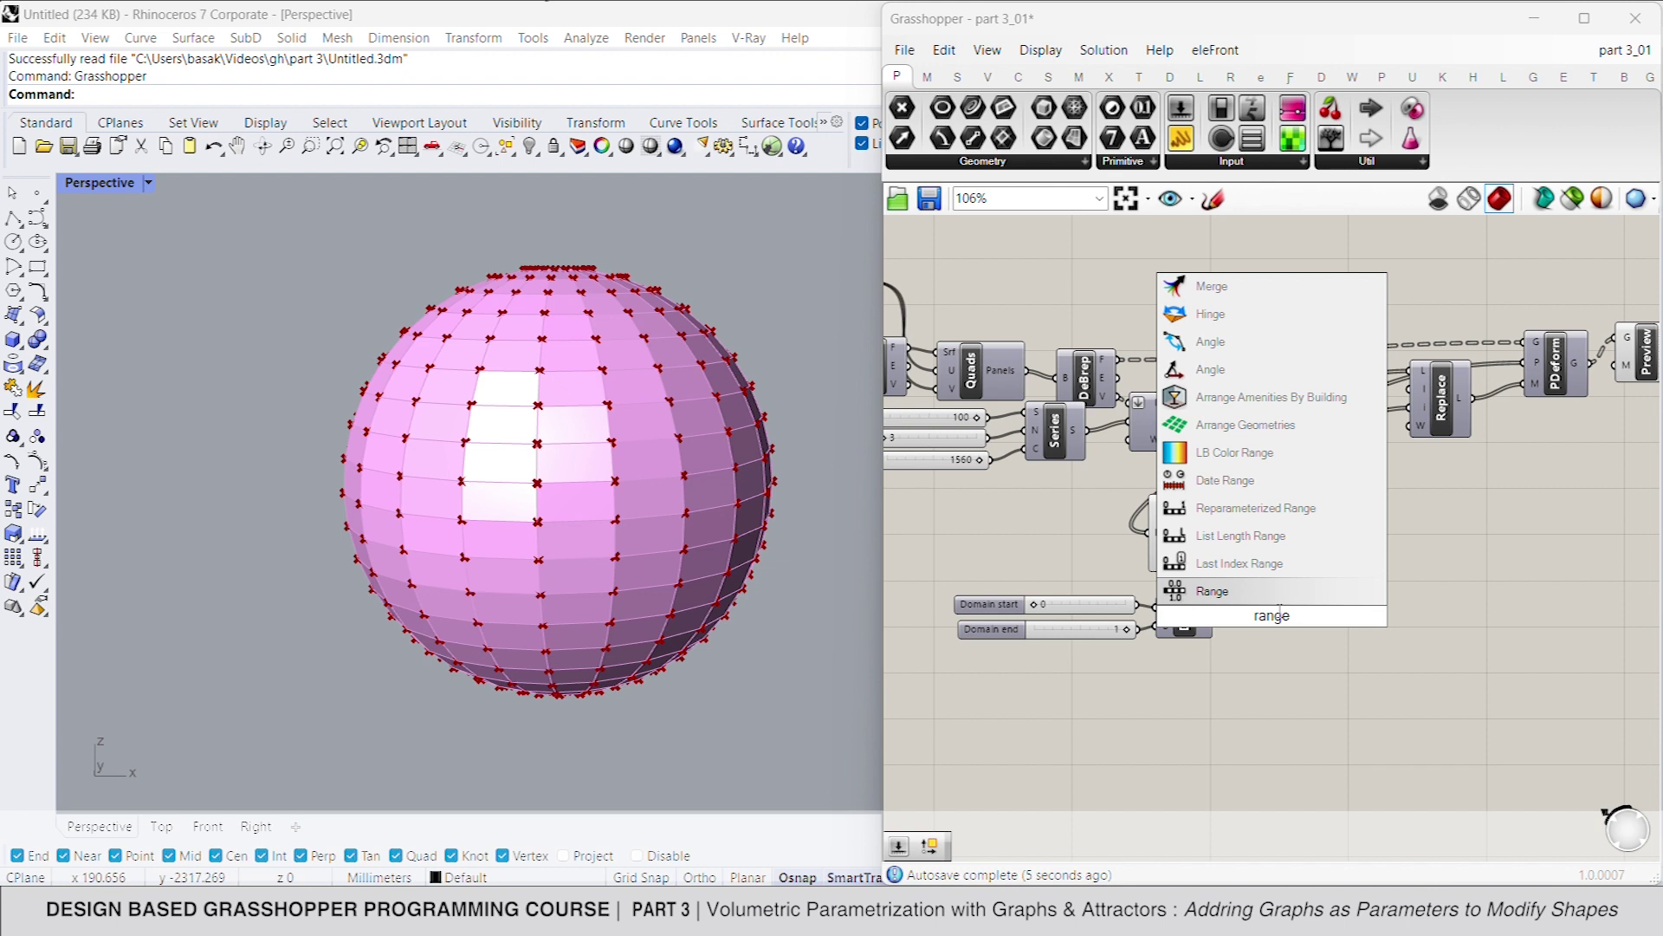
{"action": "key", "text": "Return"}
{"action": "mouse_move", "coordinate": [1289, 607]}
{"action": "left_mouse_down"}
{"action": "mouse_move", "coordinate": [1221, 622]}
{"action": "mouse_move", "coordinate": [1309, 622]}
{"action": "left_mouse_up"}
{"action": "mouse_move", "coordinate": [1328, 630]}
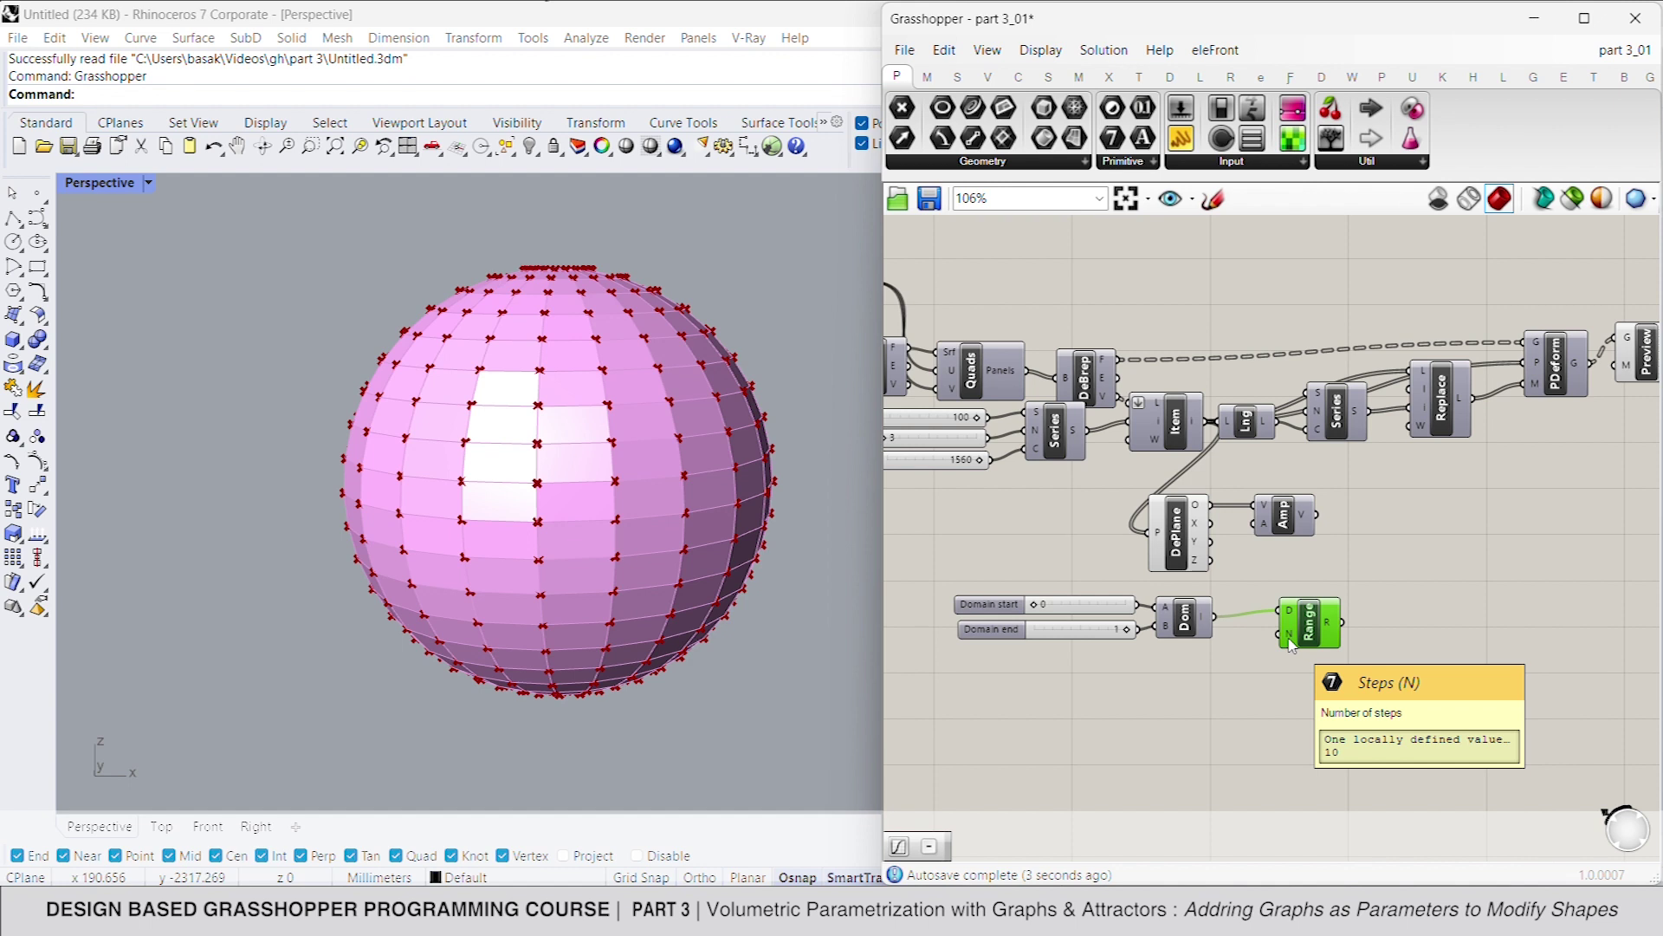
Add a number slider set to 50, connect it to the Range's Steps input and inspect the output list
{"action": "double_click", "coordinate": [1109, 660]}
{"action": "type", "text": "5"}
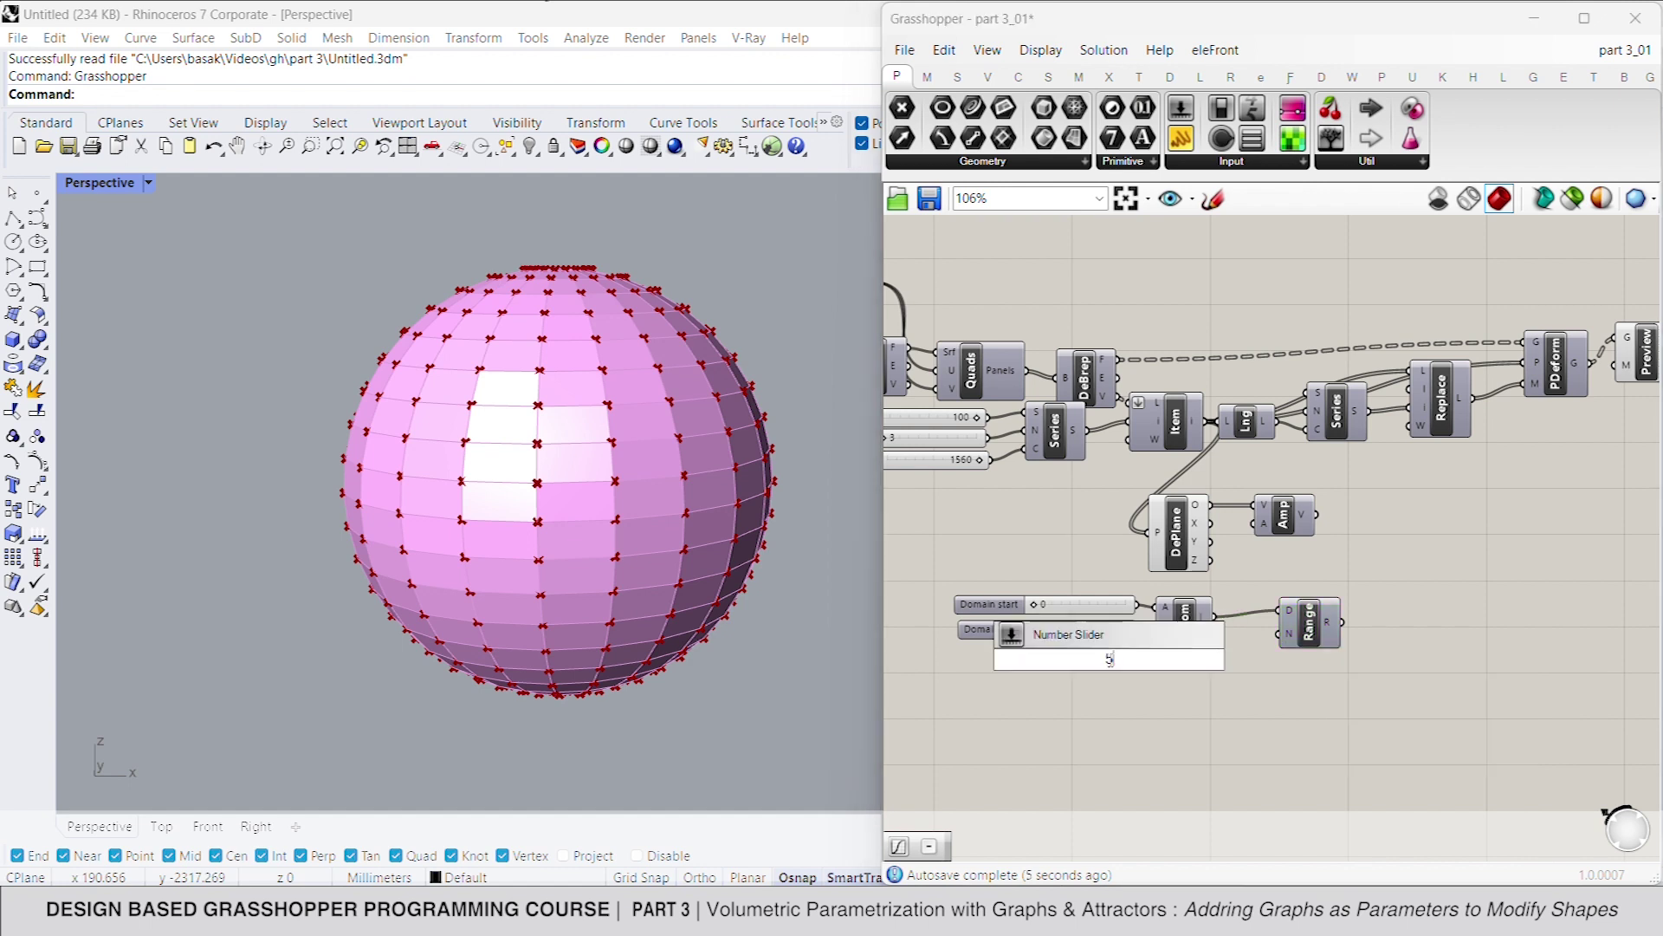
{"action": "type", "text": "0"}
{"action": "key", "text": "Return"}
{"action": "left_click_drag", "start_coordinate": [1185, 659], "coordinate": [1280, 633]}
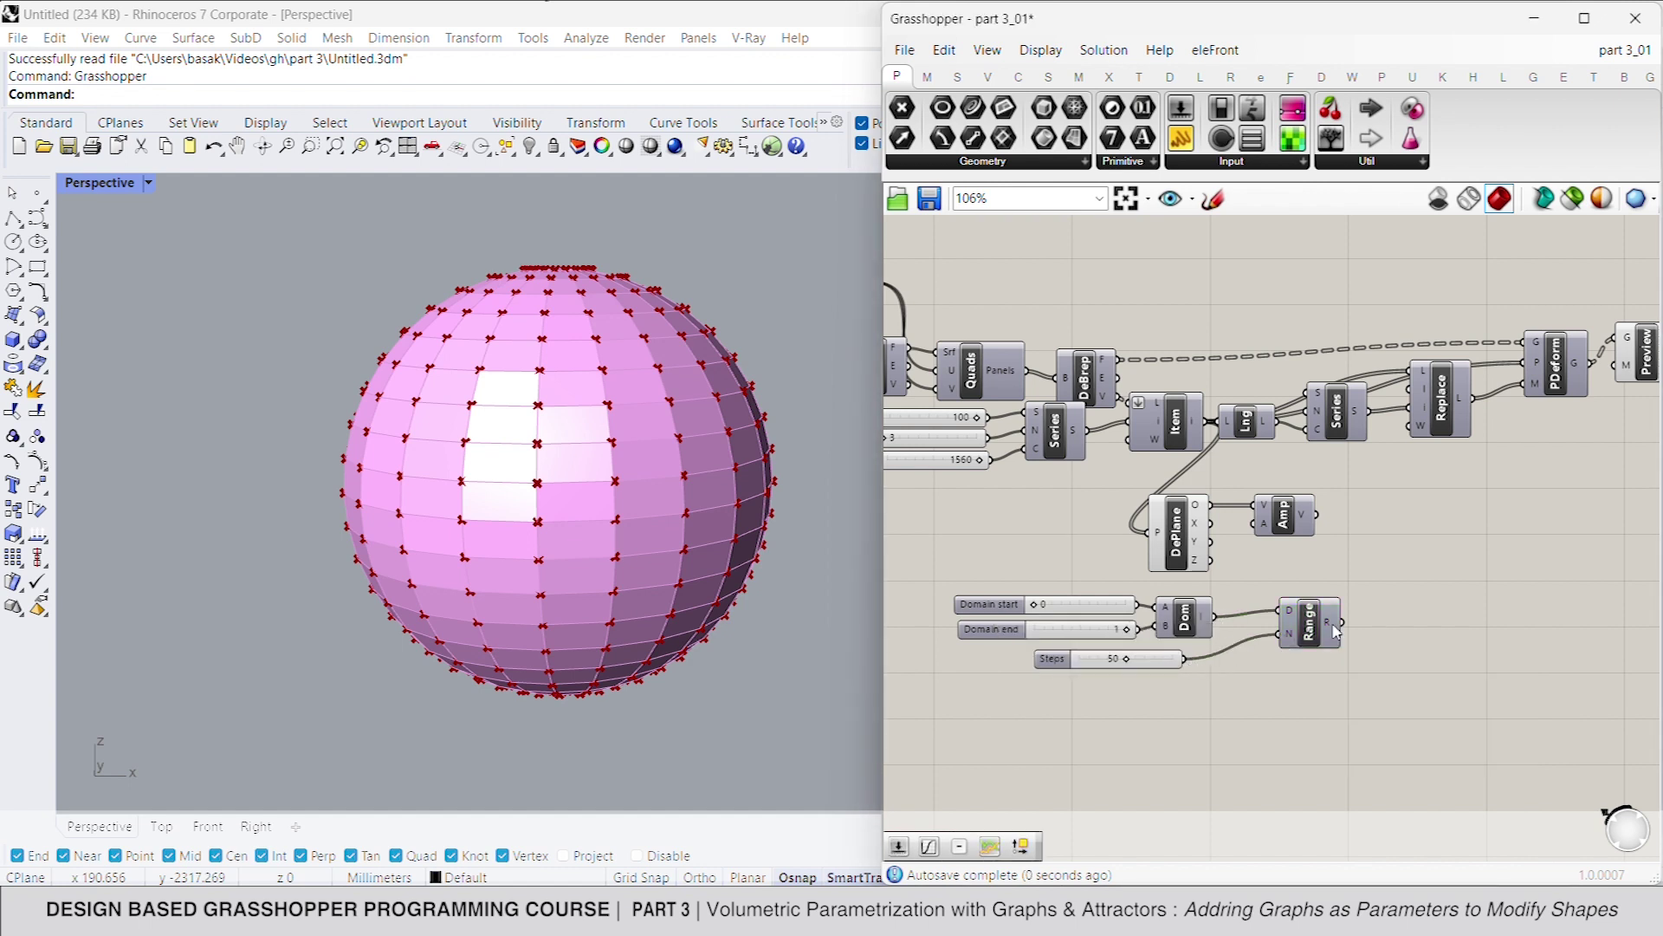
{"action": "mouse_move", "coordinate": [1339, 629]}
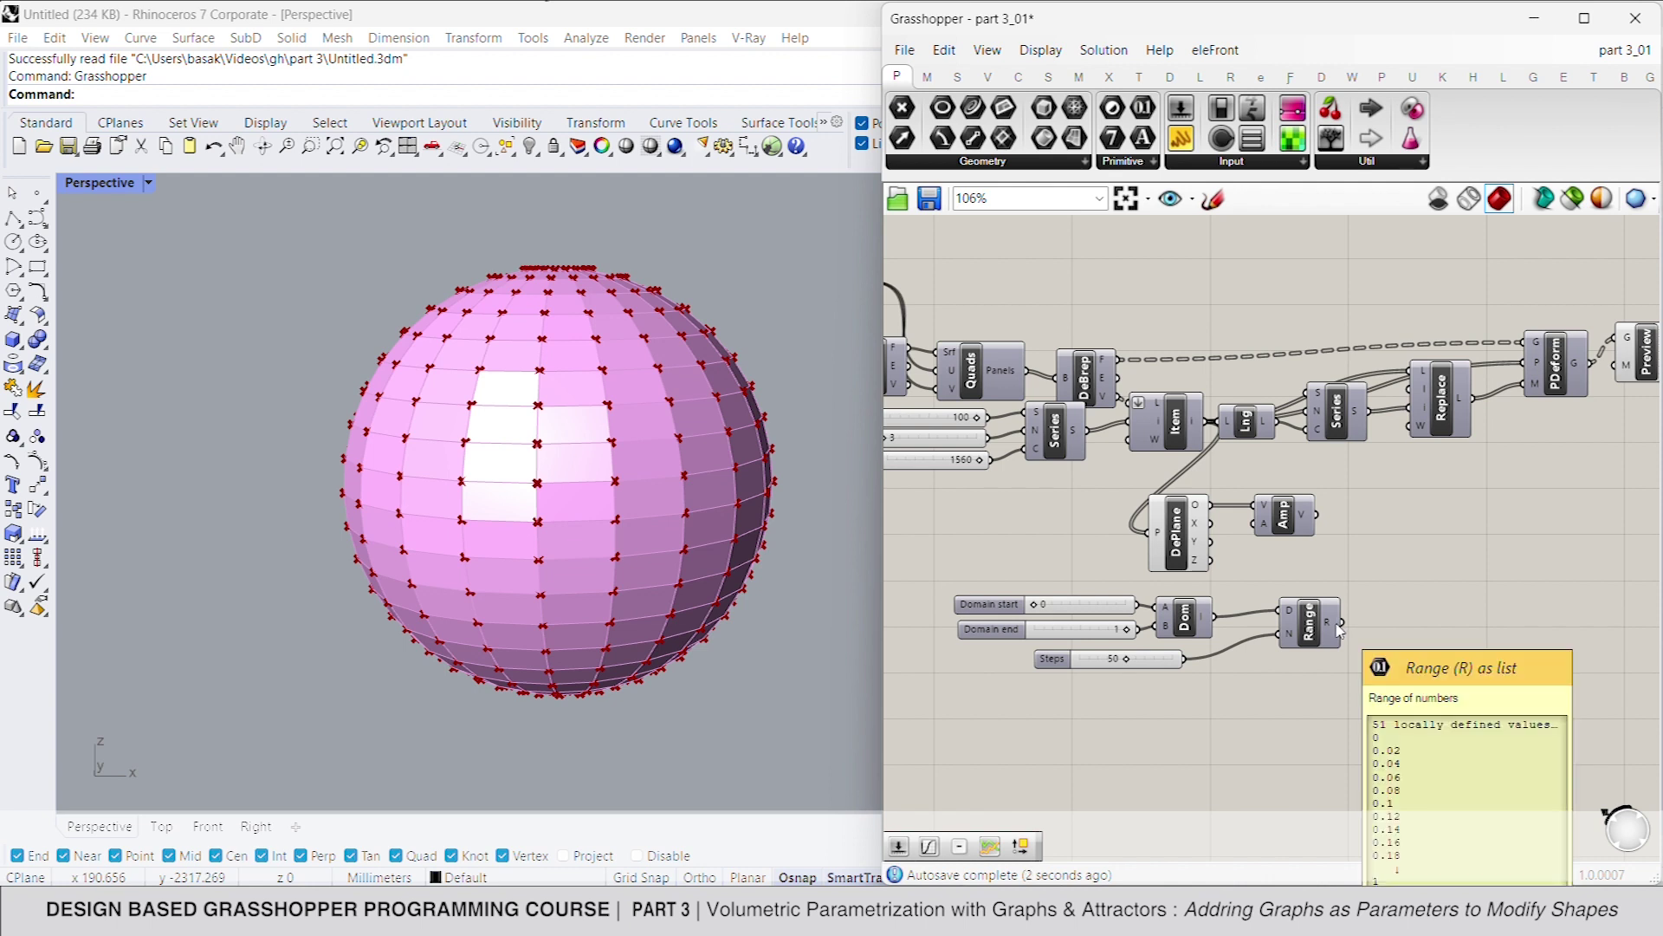
Set the Range's Steps slider to 49 and inspect the output list
{"action": "left_click_drag", "start_coordinate": [1127, 668], "coordinate": [1124, 666]}
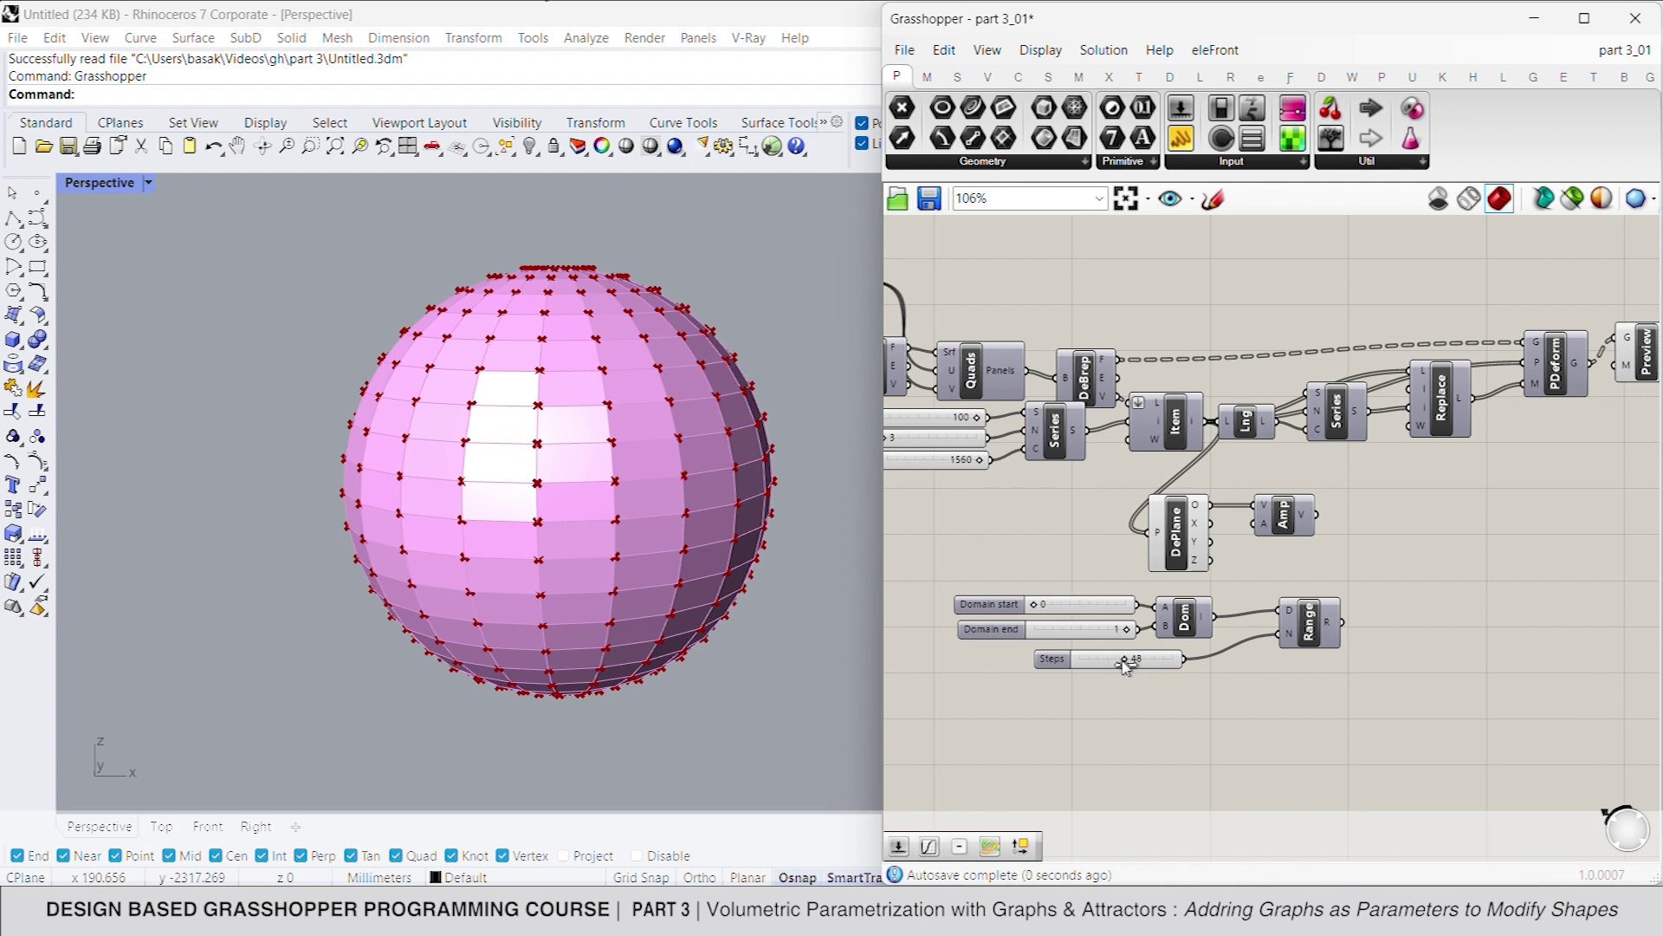
{"action": "double_click", "coordinate": [1145, 660]}
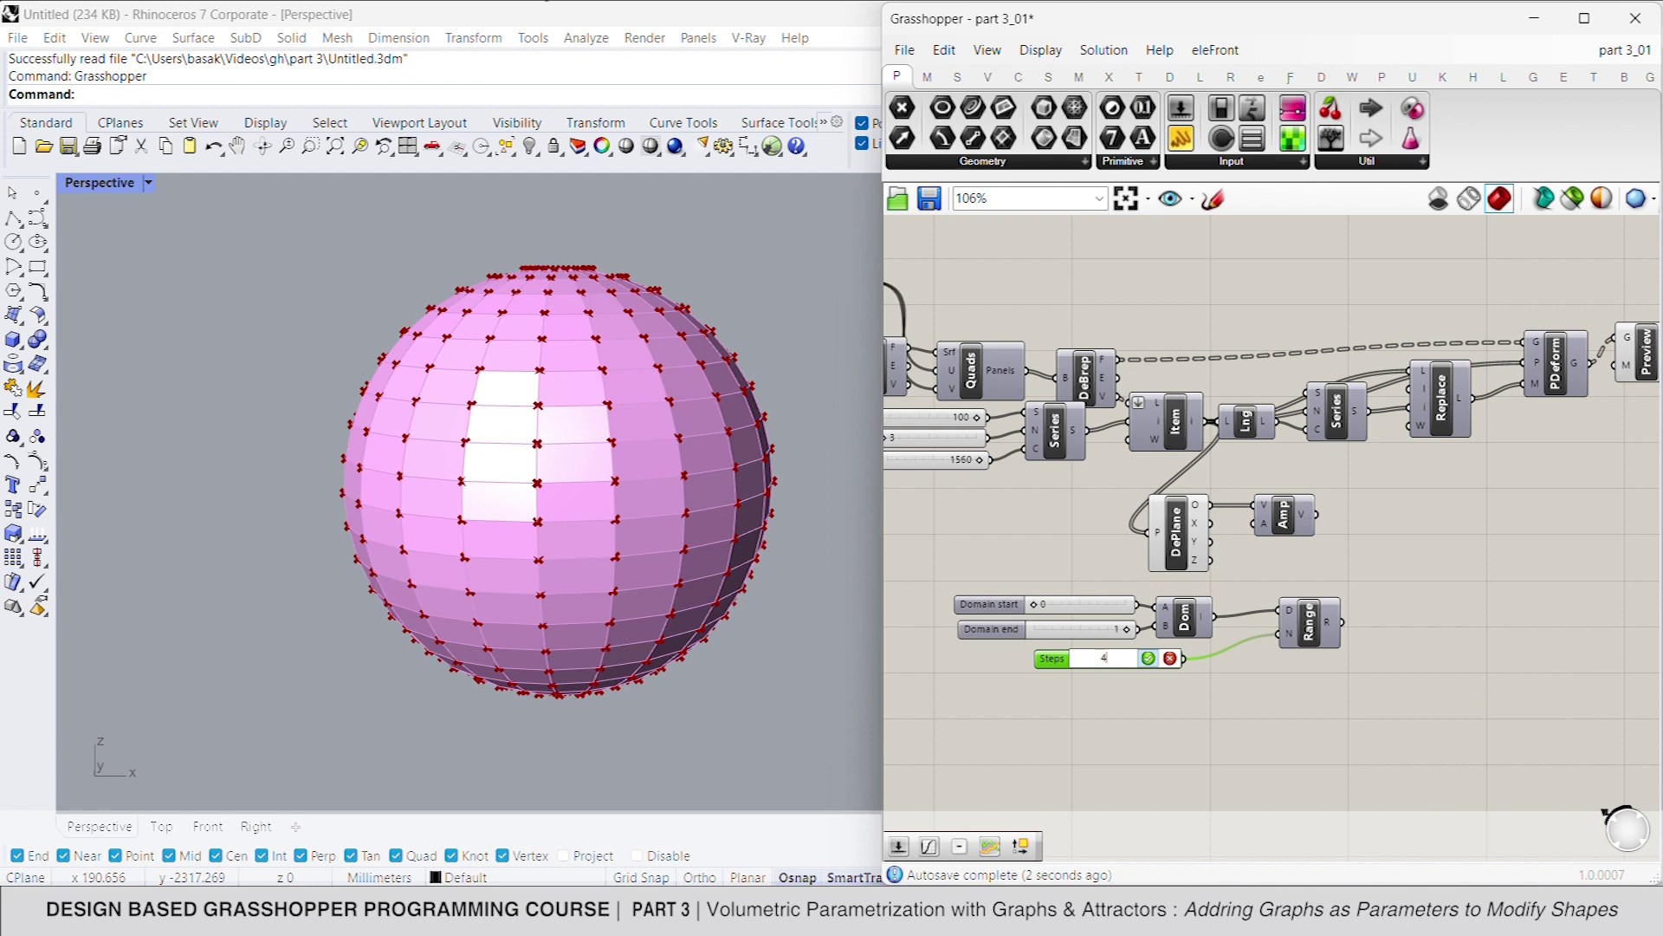
{"action": "key", "text": "Return"}
{"action": "mouse_move", "coordinate": [1332, 629]}
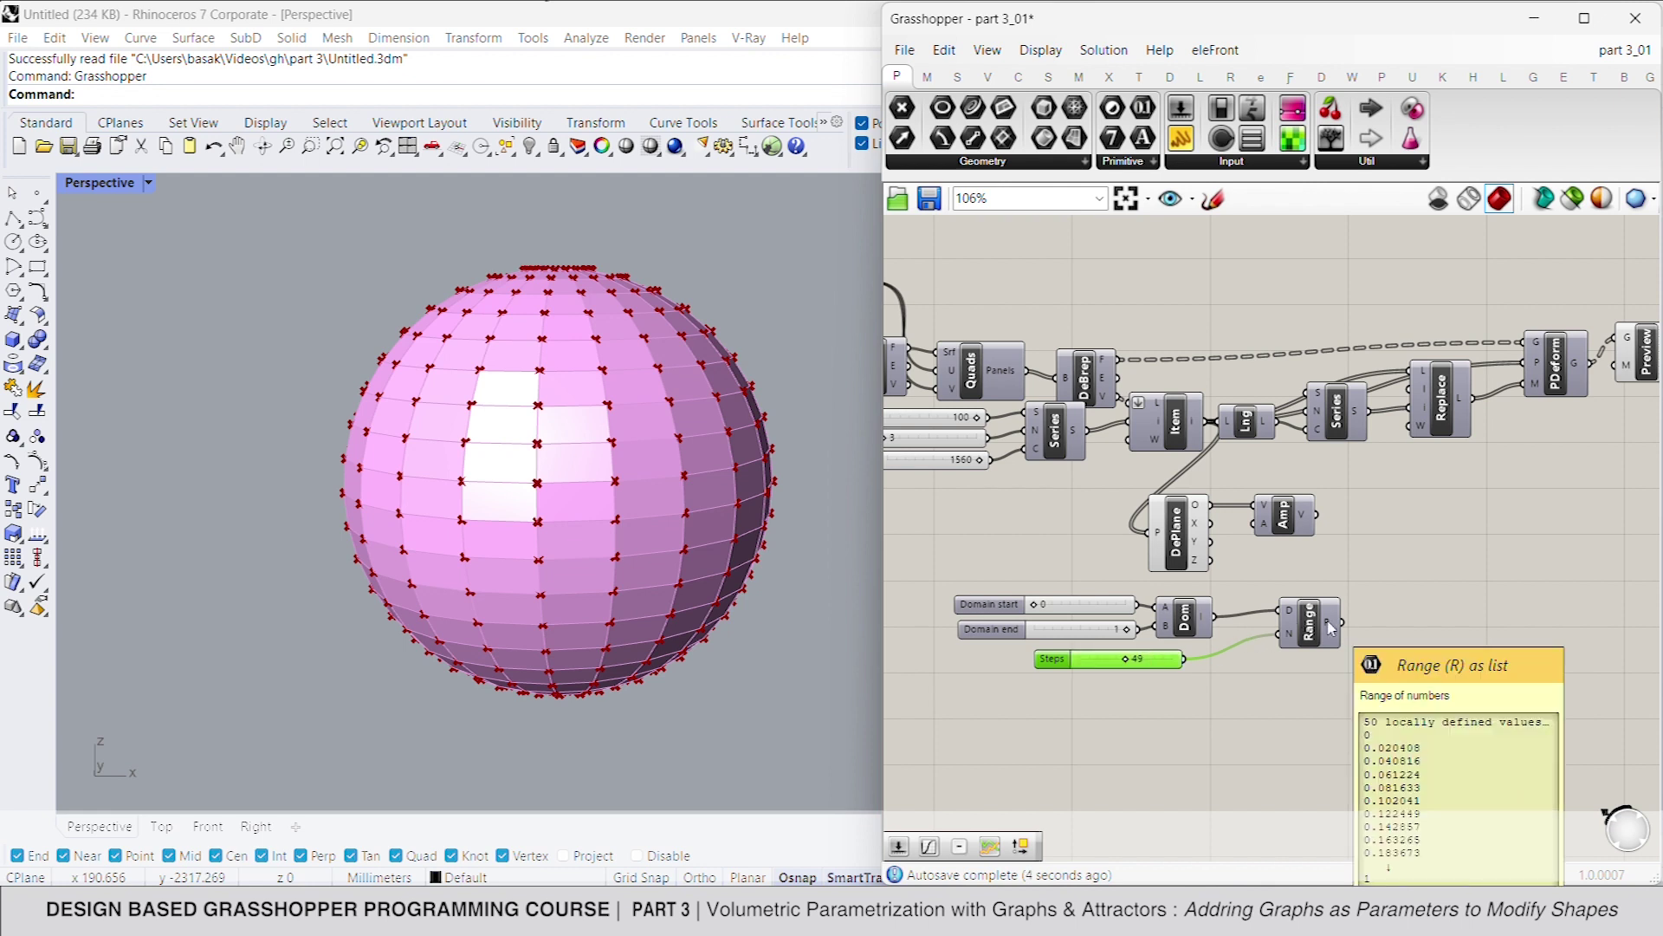
Delete the Steps slider and connect the vertex Series' Count slider directly to the Range's Steps input
{"action": "right_click_drag", "start_coordinate": [1164, 665], "coordinate": [1205, 649]}
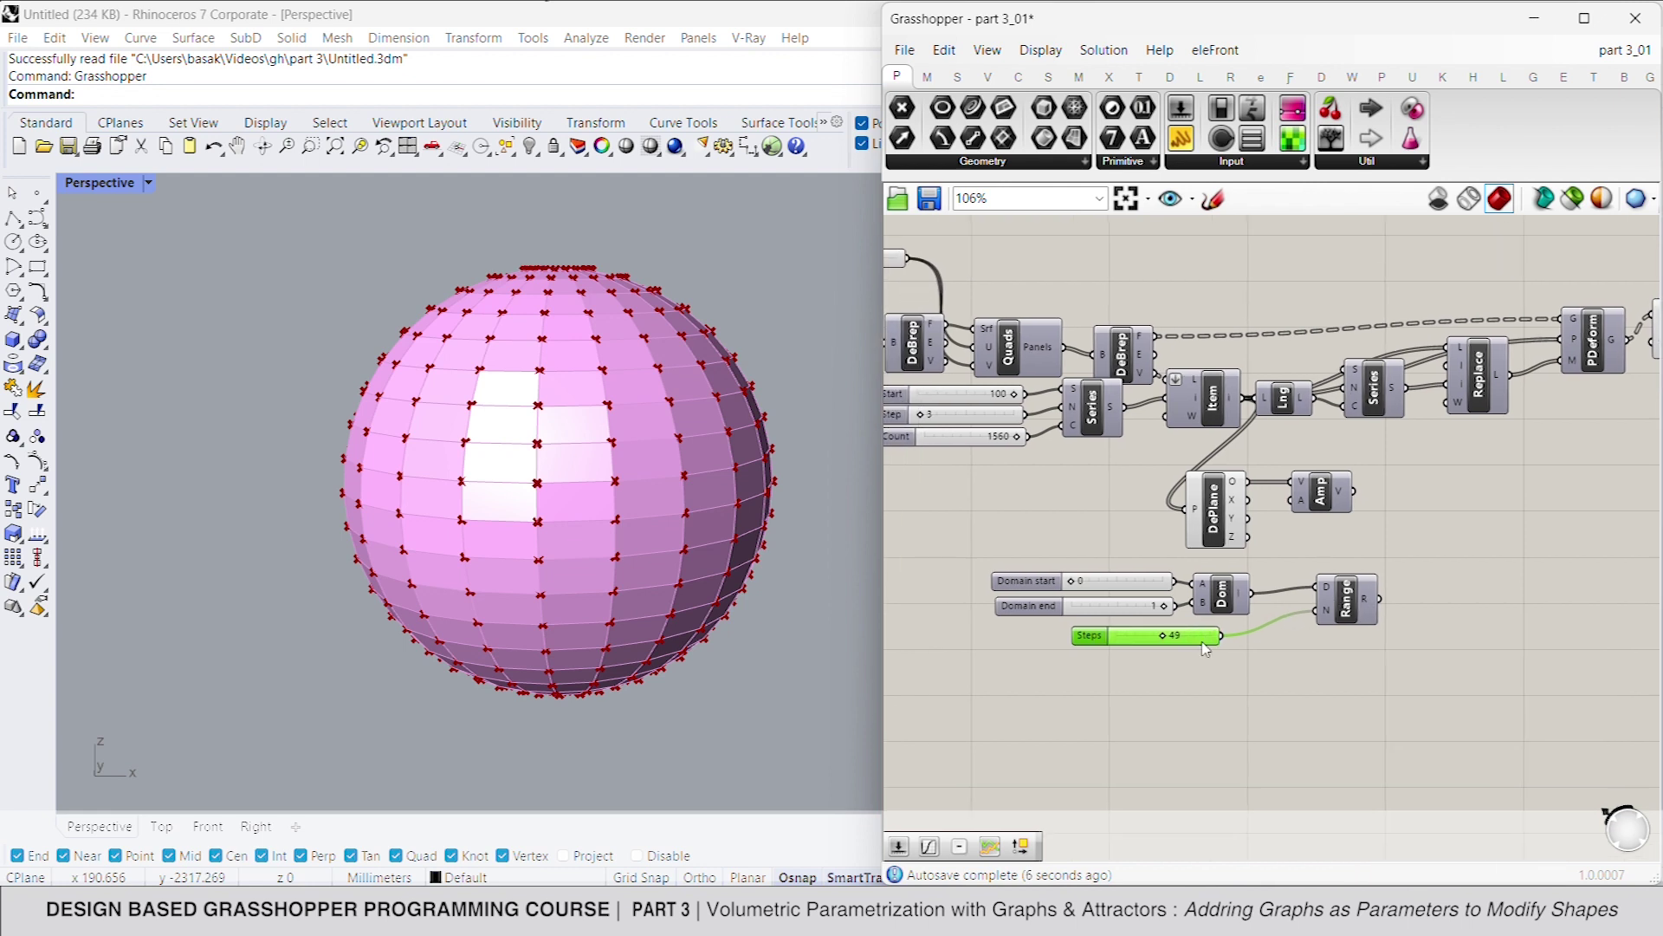
{"action": "key", "text": "Delete"}
{"action": "left_click_drag", "start_coordinate": [1328, 620], "coordinate": [1031, 437]}
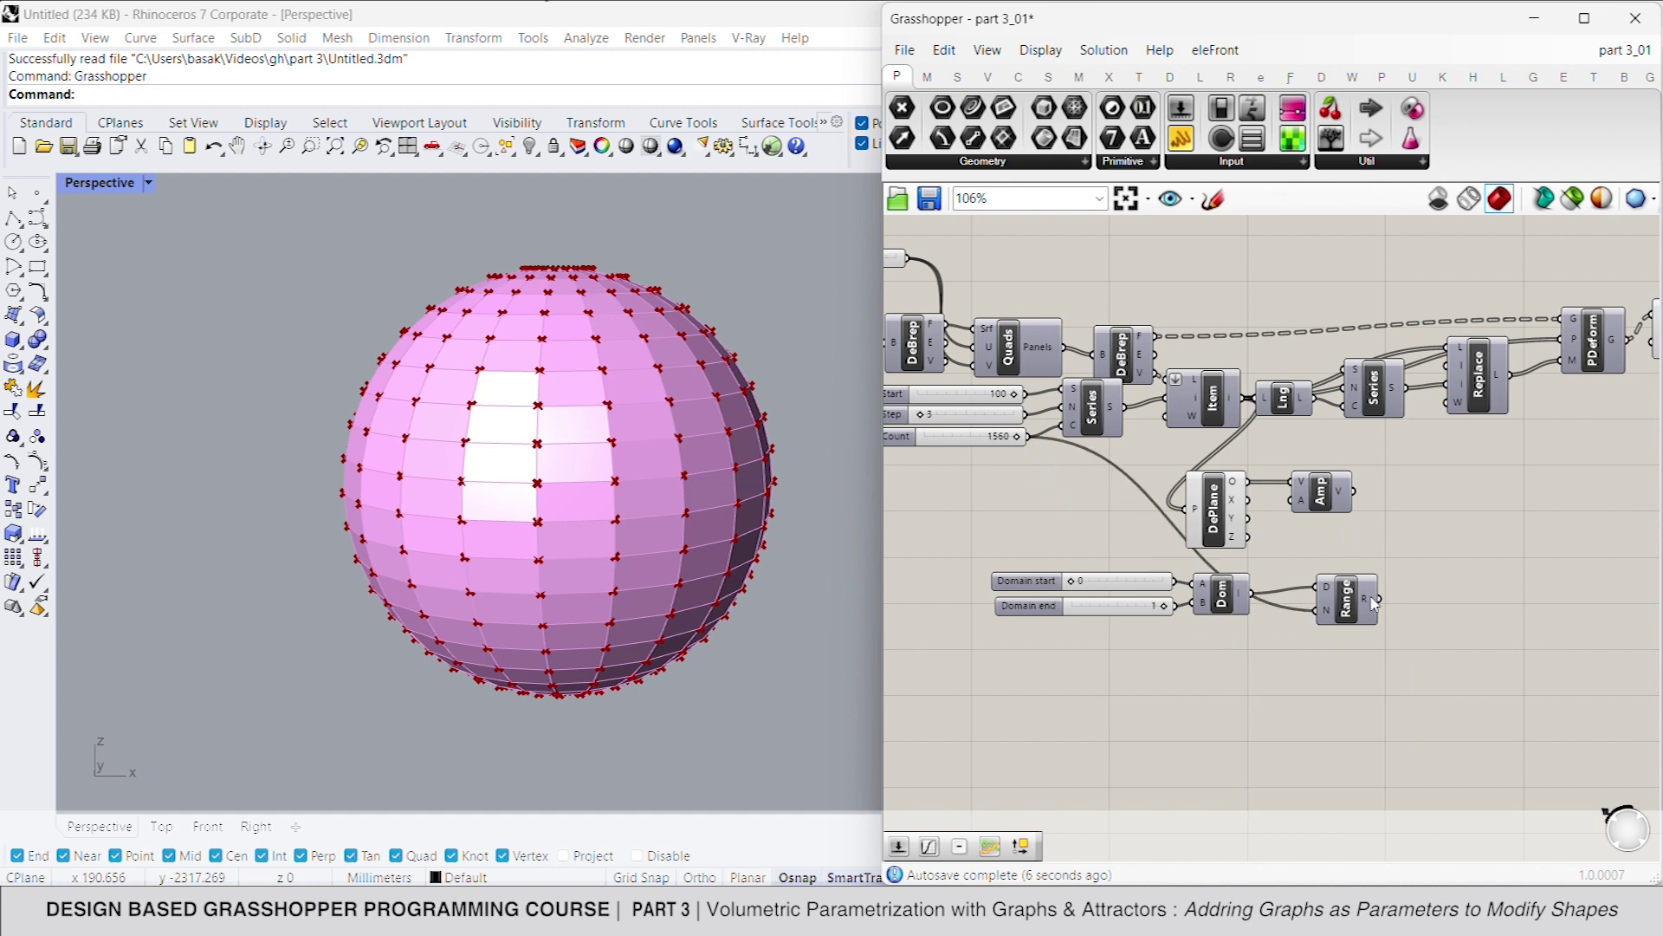
{"action": "mouse_move", "coordinate": [1373, 604]}
Add a Subtraction component that subtracts 1 from the Count slider value and connect its result to the Range's Steps input
{"action": "double_click", "coordinate": [1005, 676]}
{"action": "type", "text": "-"}
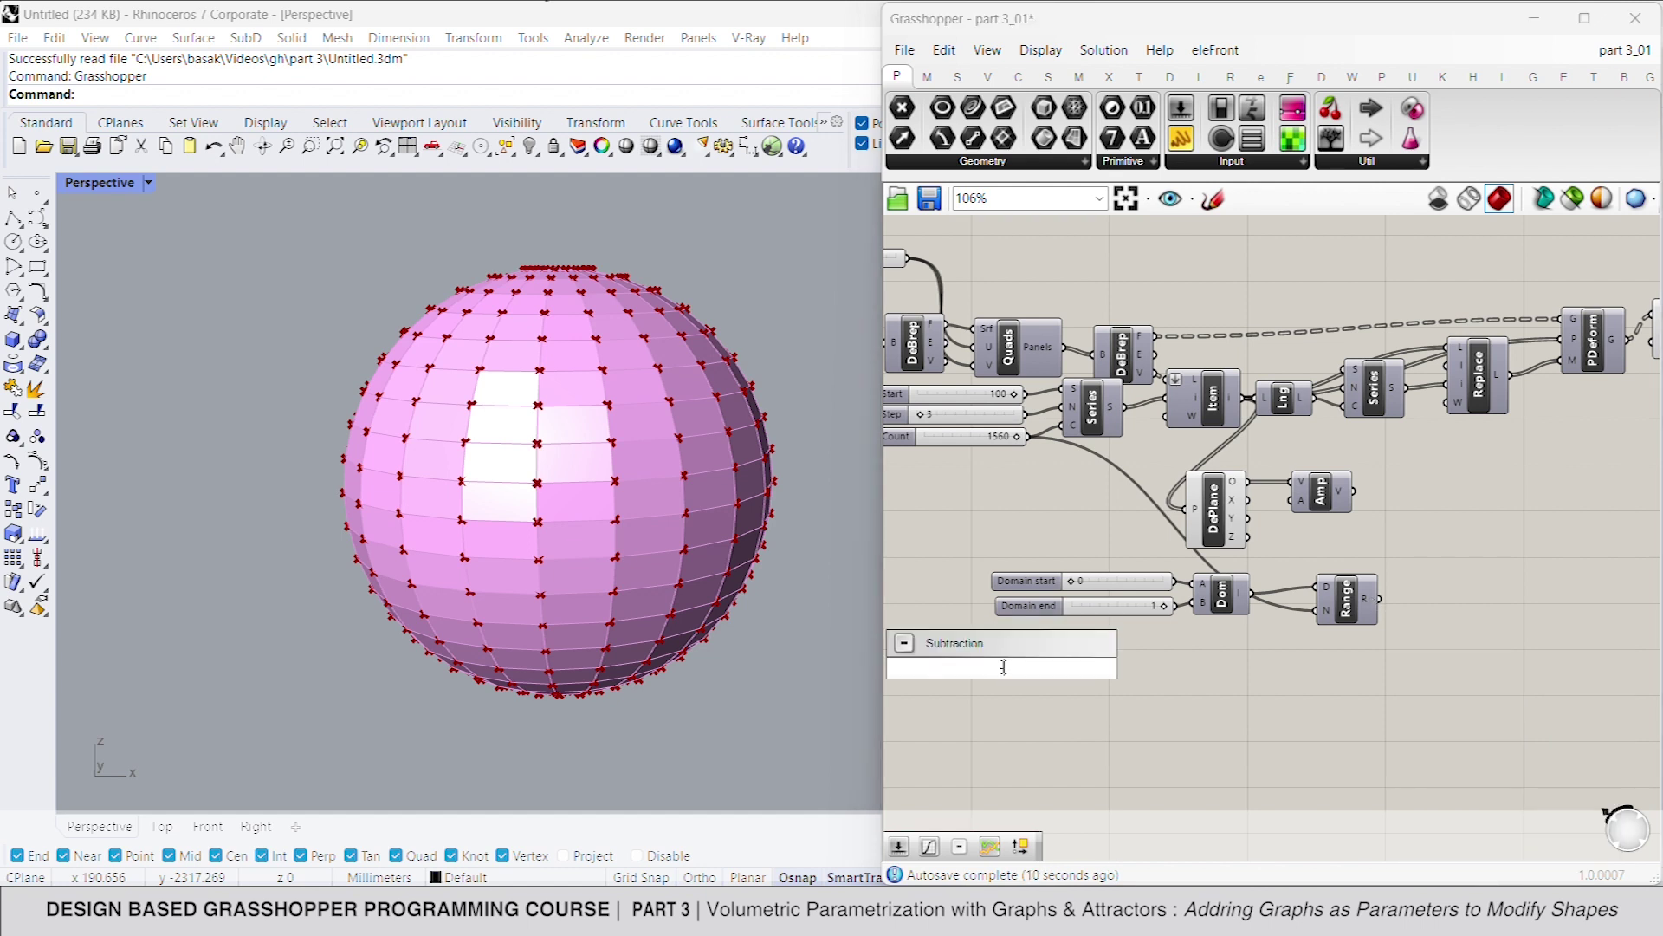
{"action": "key", "text": "Return"}
{"action": "left_click_drag", "start_coordinate": [971, 658], "coordinate": [1111, 658]}
{"action": "left_click", "coordinate": [1122, 606]}
{"action": "left_click_drag", "start_coordinate": [1170, 650], "coordinate": [1319, 609]}
Add a Graph Mapper component and connect the Range output to it
{"action": "right_click_drag", "start_coordinate": [1471, 610], "coordinate": [1416, 609]}
{"action": "double_click", "coordinate": [1416, 607]}
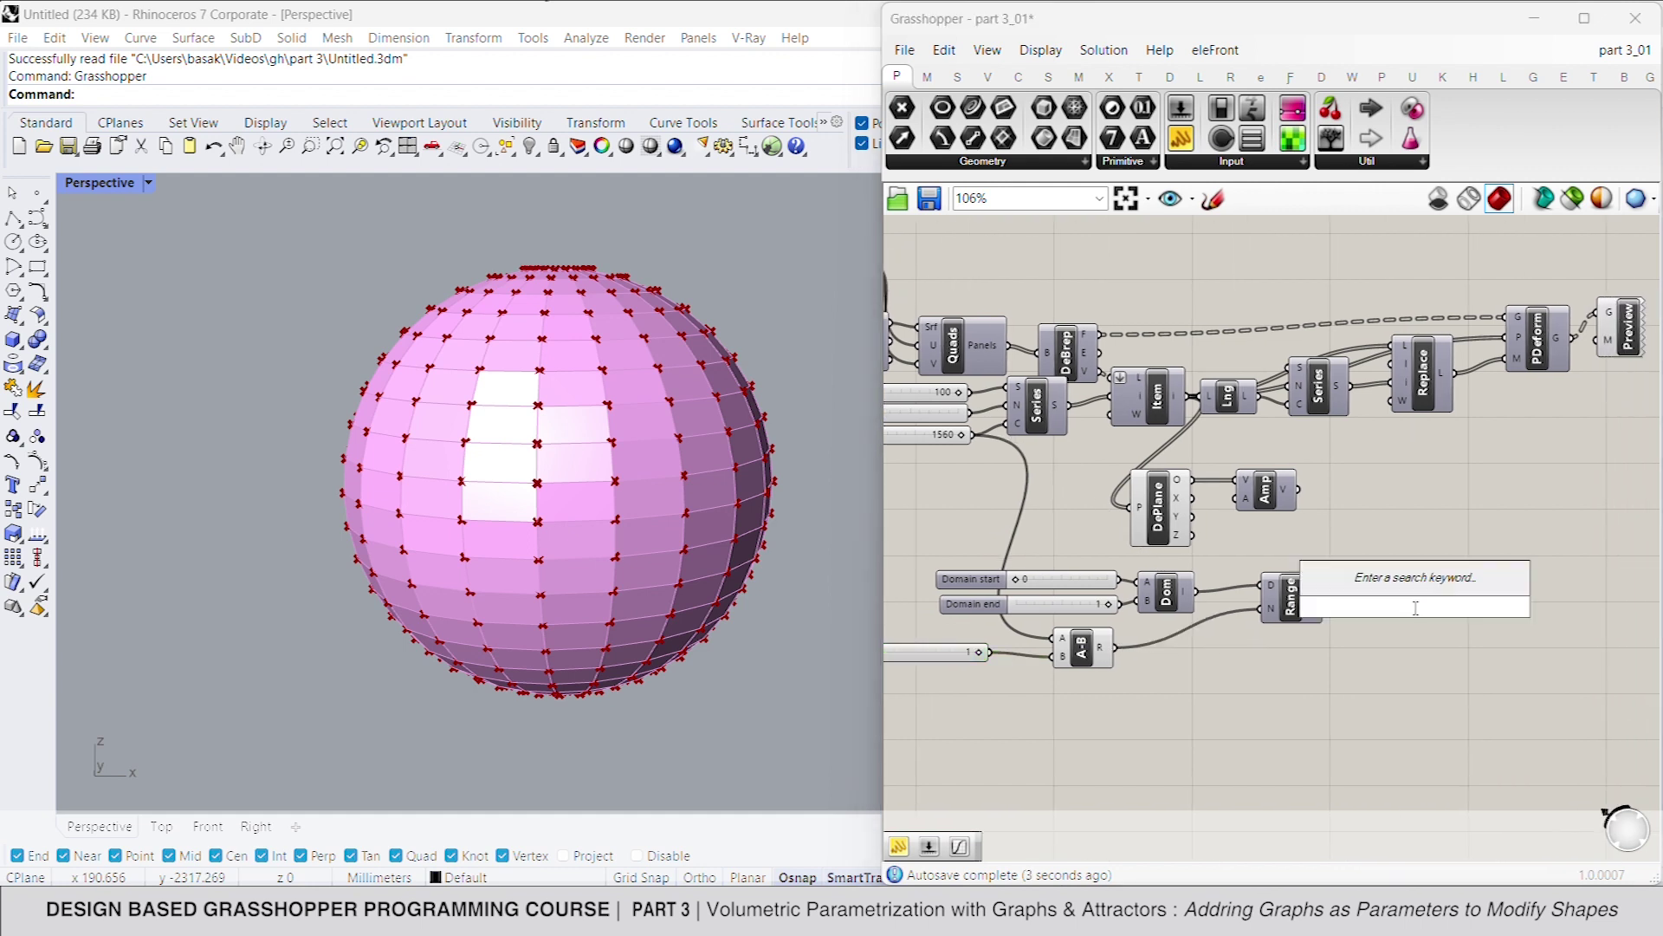
{"action": "type", "text": "grap"}
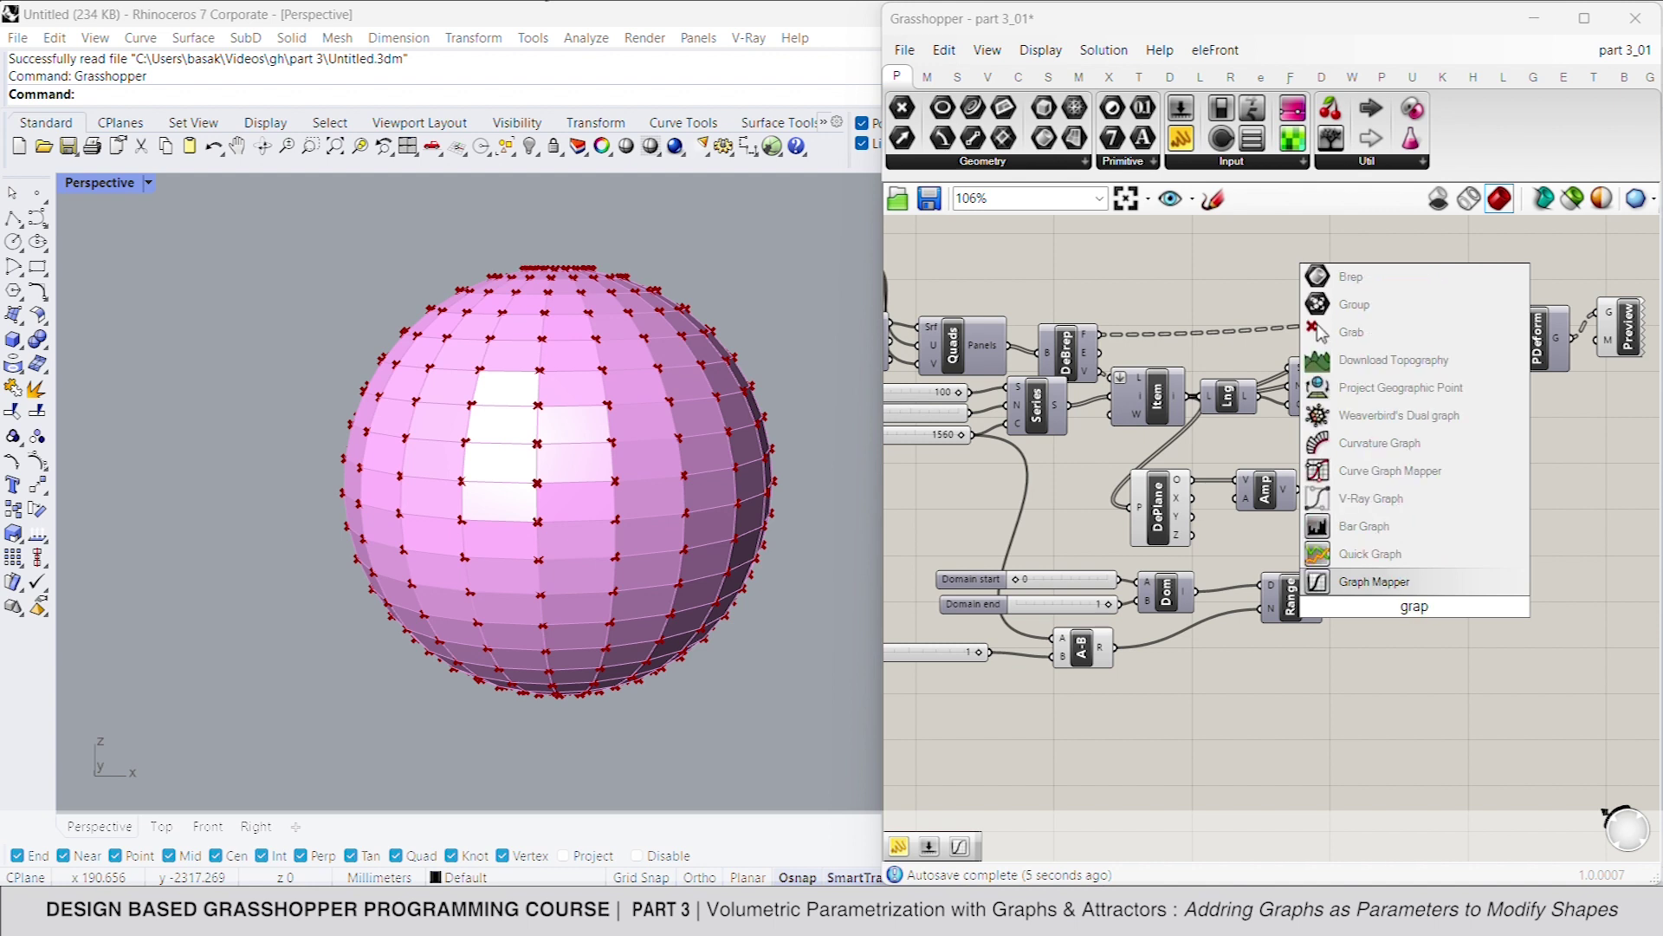
{"action": "left_click", "coordinate": [1415, 575]}
{"action": "left_click_drag", "start_coordinate": [1323, 596], "coordinate": [1394, 609]}
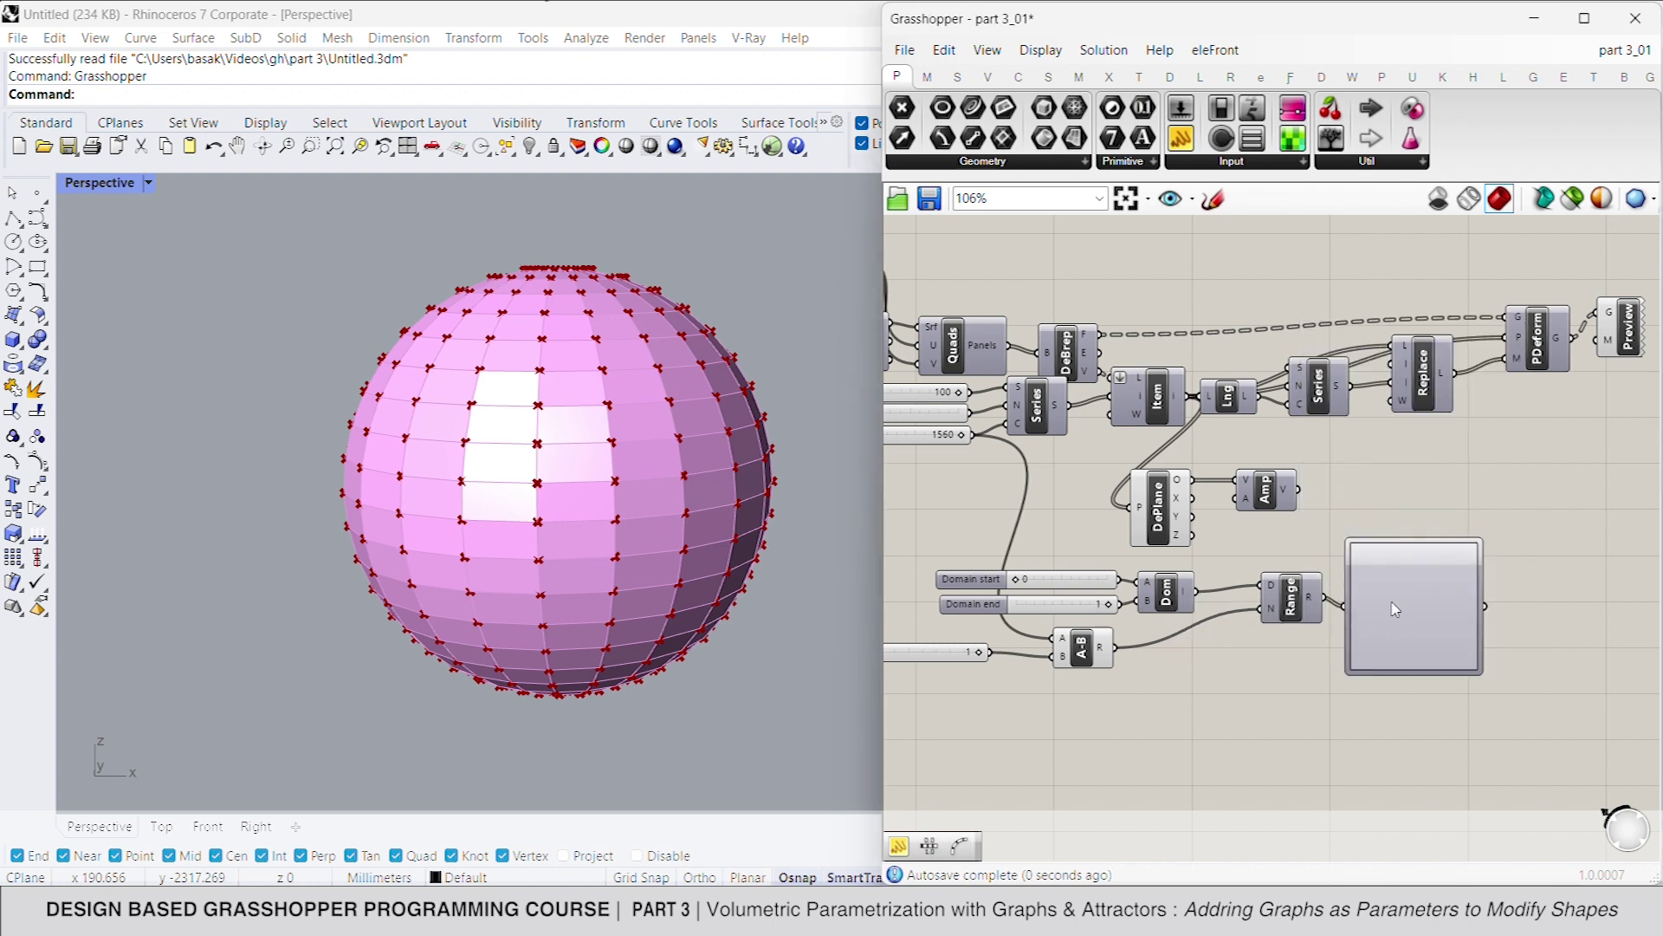
Add a Panel beside the Graph Mapper and connect the mapper's output to it
{"action": "right_click_drag", "start_coordinate": [1395, 609], "coordinate": [1355, 592]}
{"action": "double_click", "coordinate": [1512, 588]}
{"action": "type", "text": "pane"}
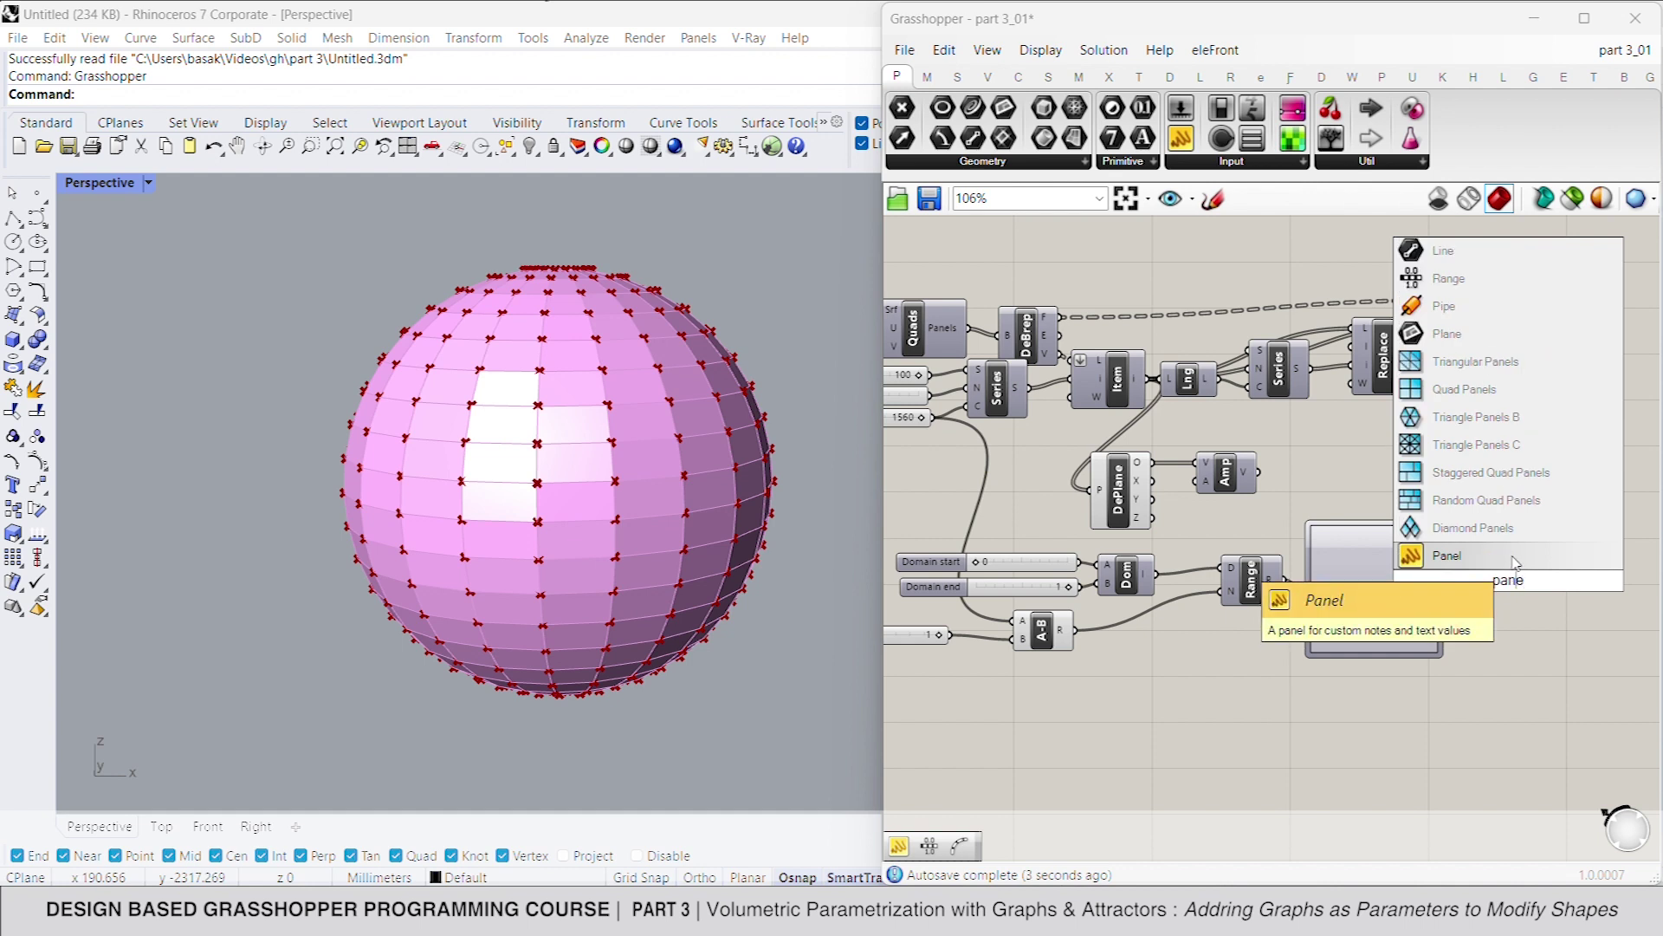
{"action": "key", "text": "Return"}
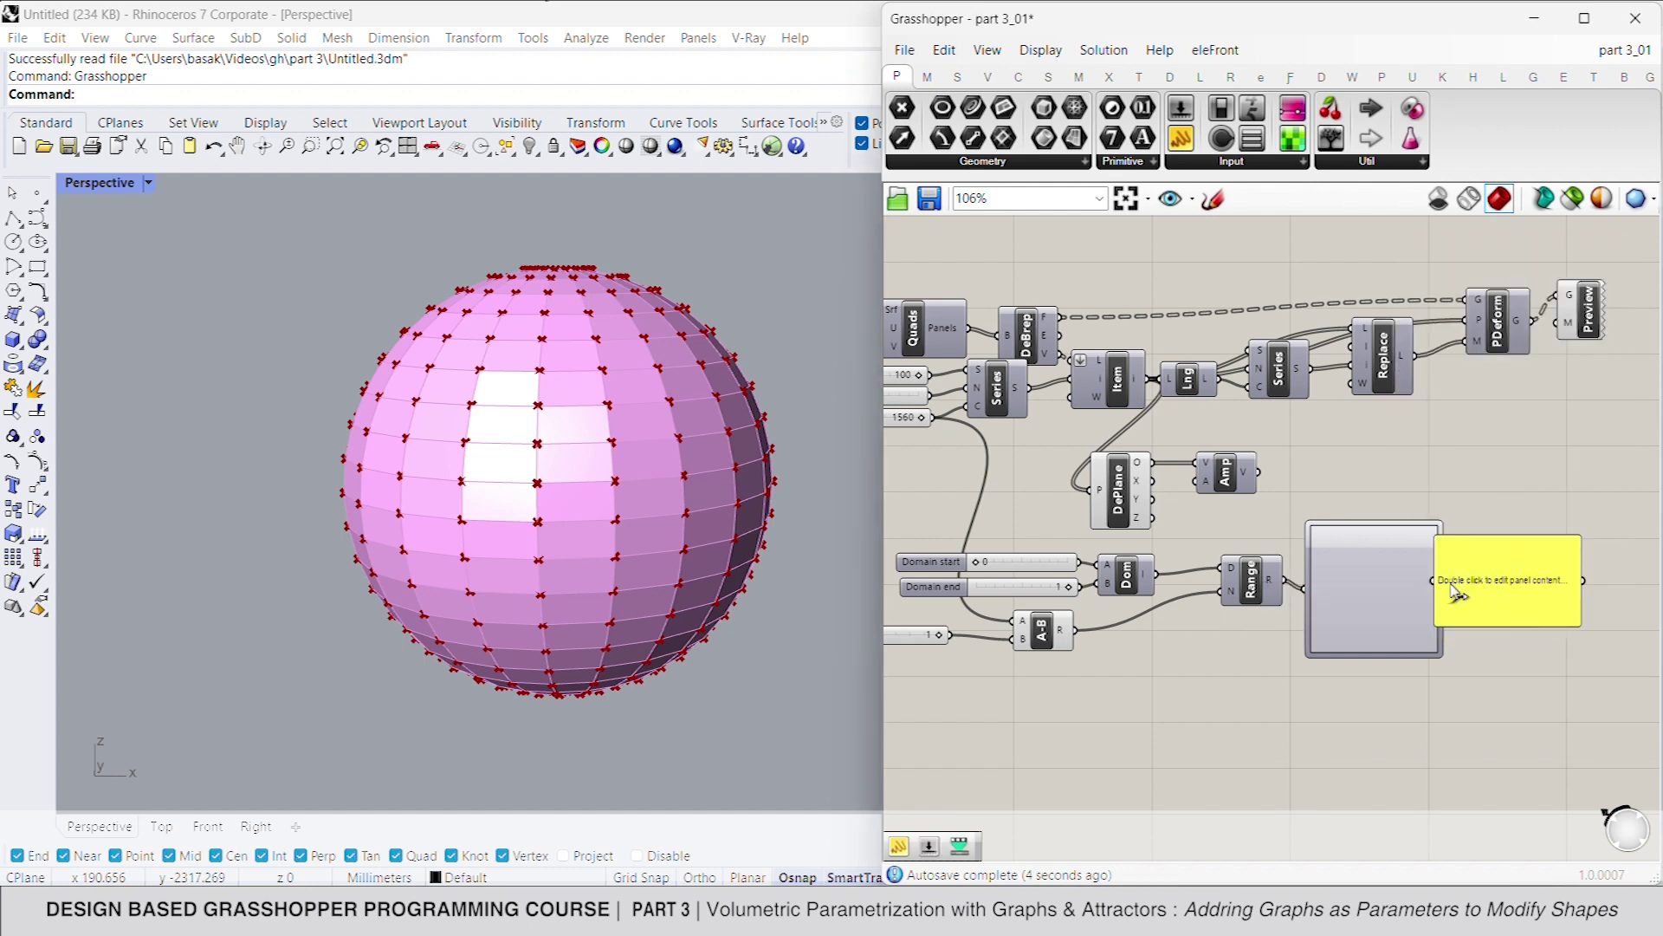
{"action": "left_click_drag", "start_coordinate": [1492, 580], "coordinate": [1444, 589]}
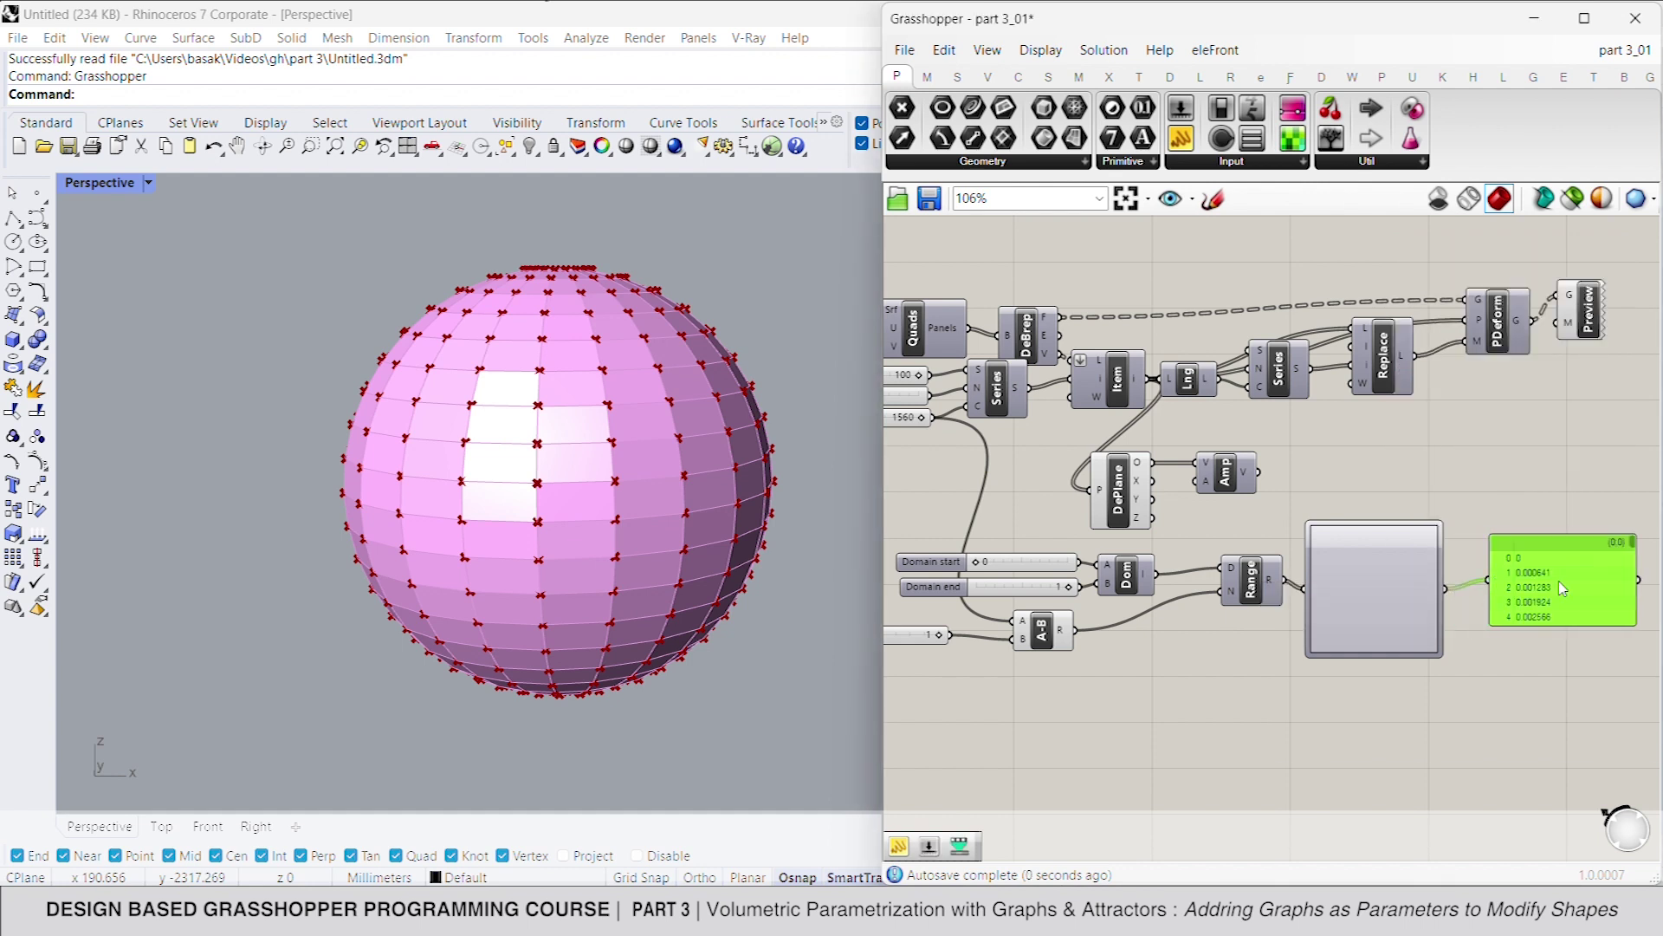
Set the Graph Mapper's graph type to Parabola
{"action": "right_click_drag", "start_coordinate": [1385, 593], "coordinate": [1304, 577]}
{"action": "right_click", "coordinate": [1305, 578]}
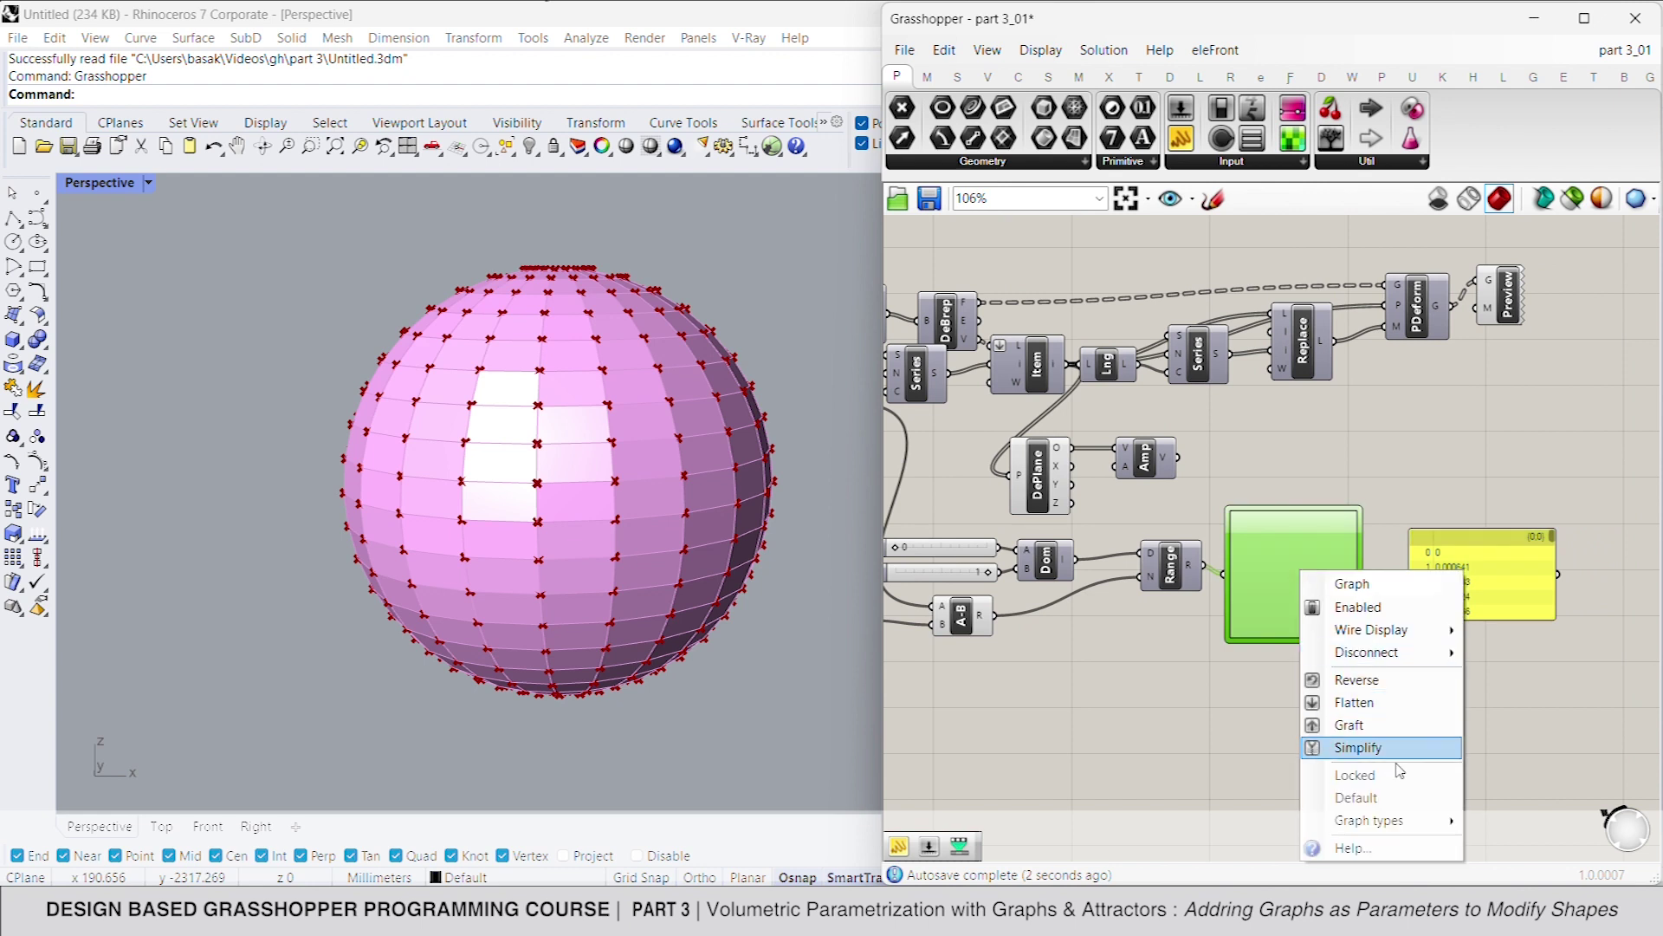
{"action": "mouse_move", "coordinate": [1395, 820]}
{"action": "left_click", "coordinate": [1559, 739]}
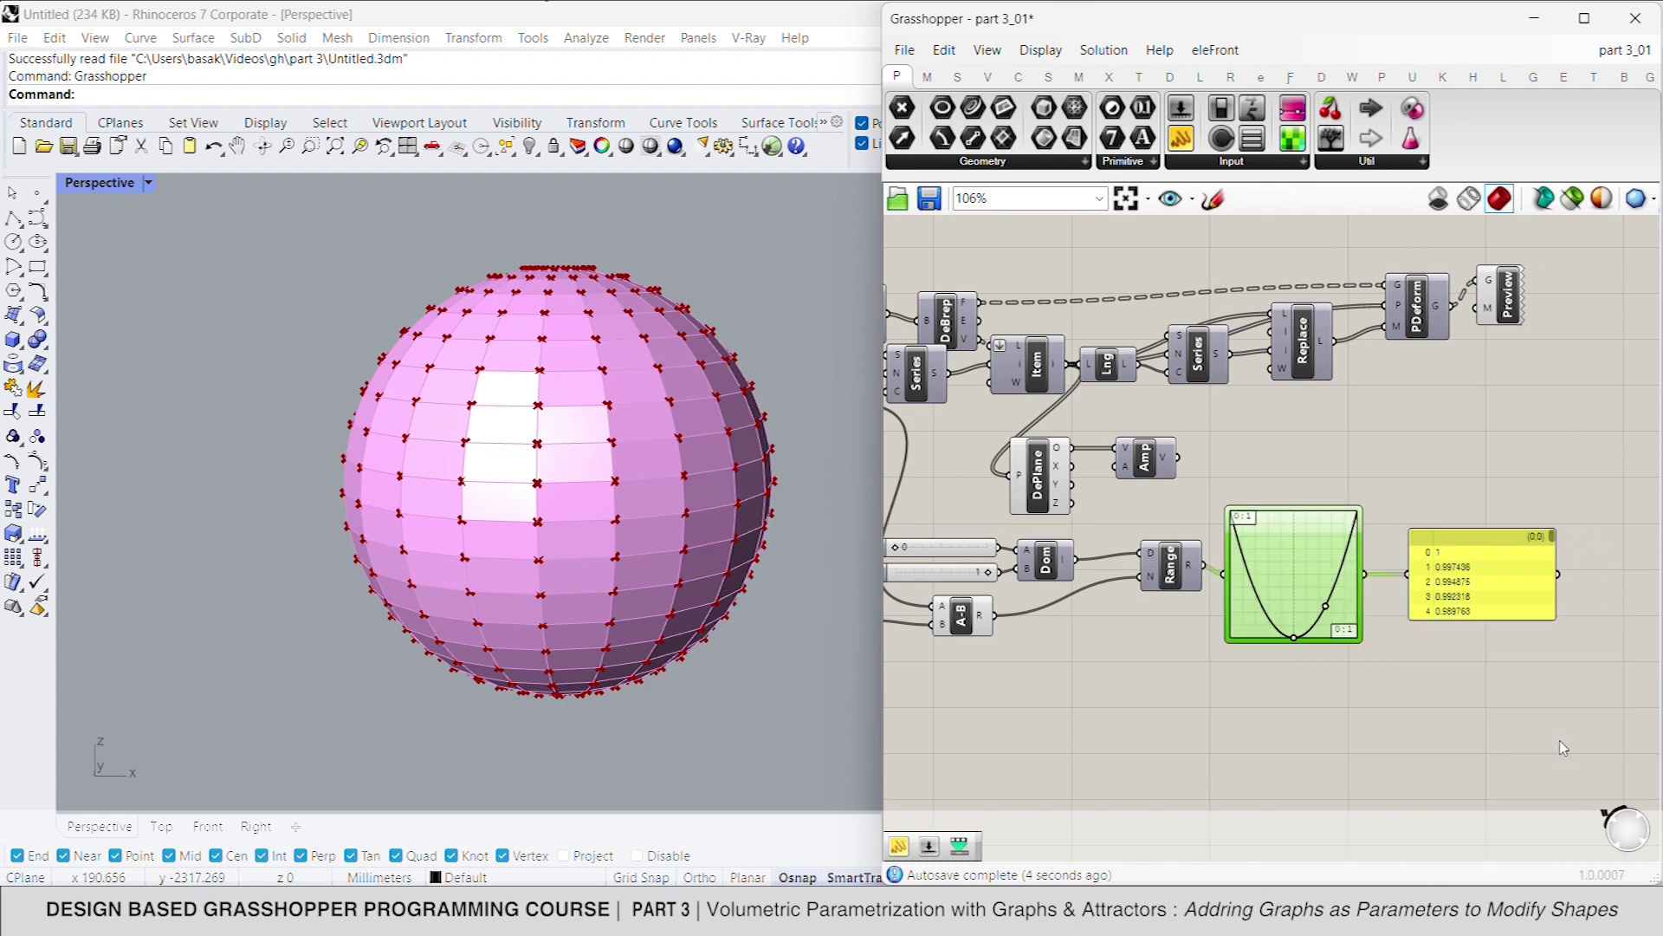
{"action": "right_click_drag", "start_coordinate": [1507, 685], "coordinate": [1388, 665]}
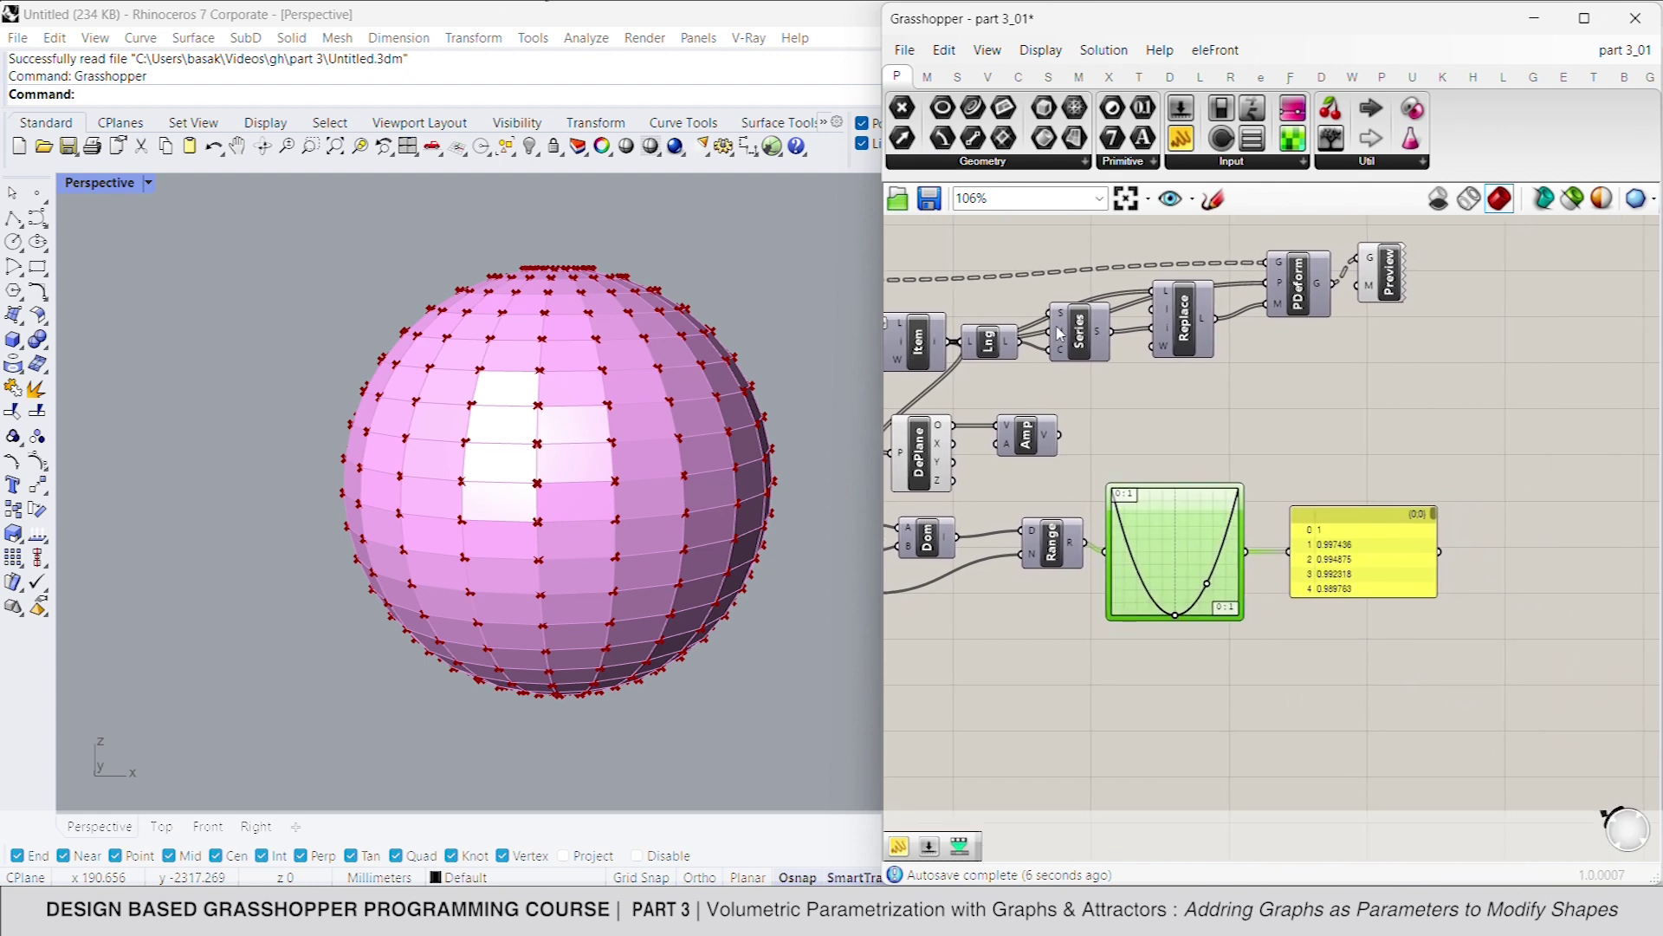
Add a Remap Numbers component and connect the Graph Mapper output to its Value input and the Range output to its Source input
{"action": "scroll", "coordinate": [1166, 566], "scroll_direction": "down", "scroll_amount": 3}
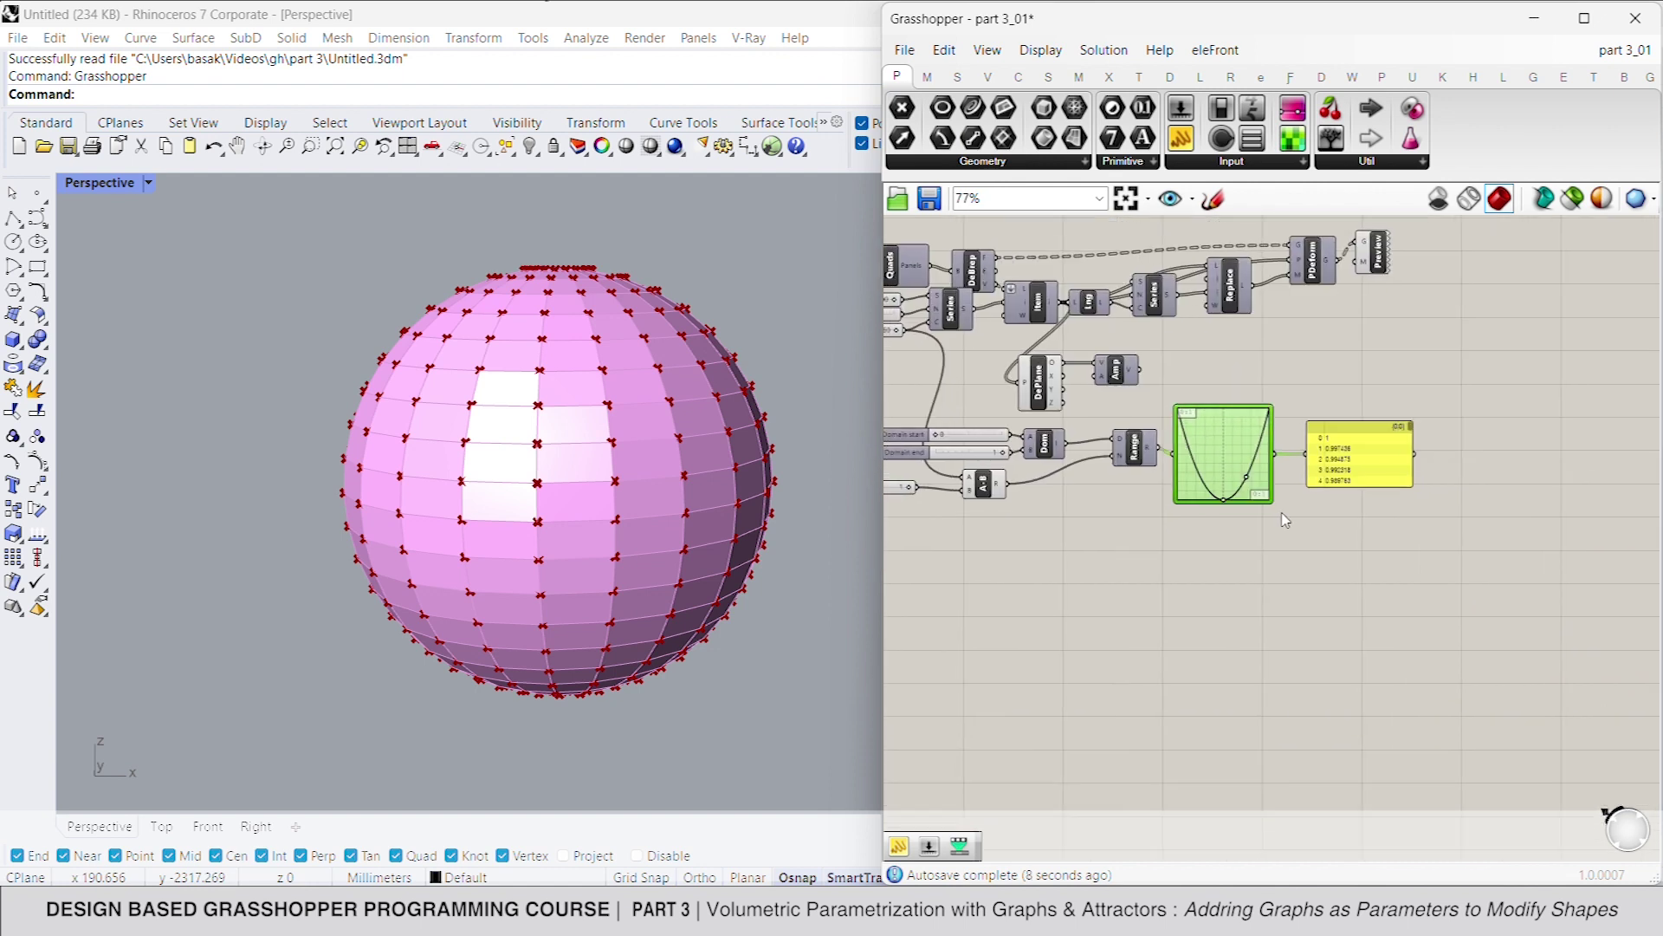
{"action": "right_click_drag", "start_coordinate": [1143, 558], "coordinate": [1186, 541]}
{"action": "double_click", "coordinate": [1187, 541]}
{"action": "type", "text": "remap"}
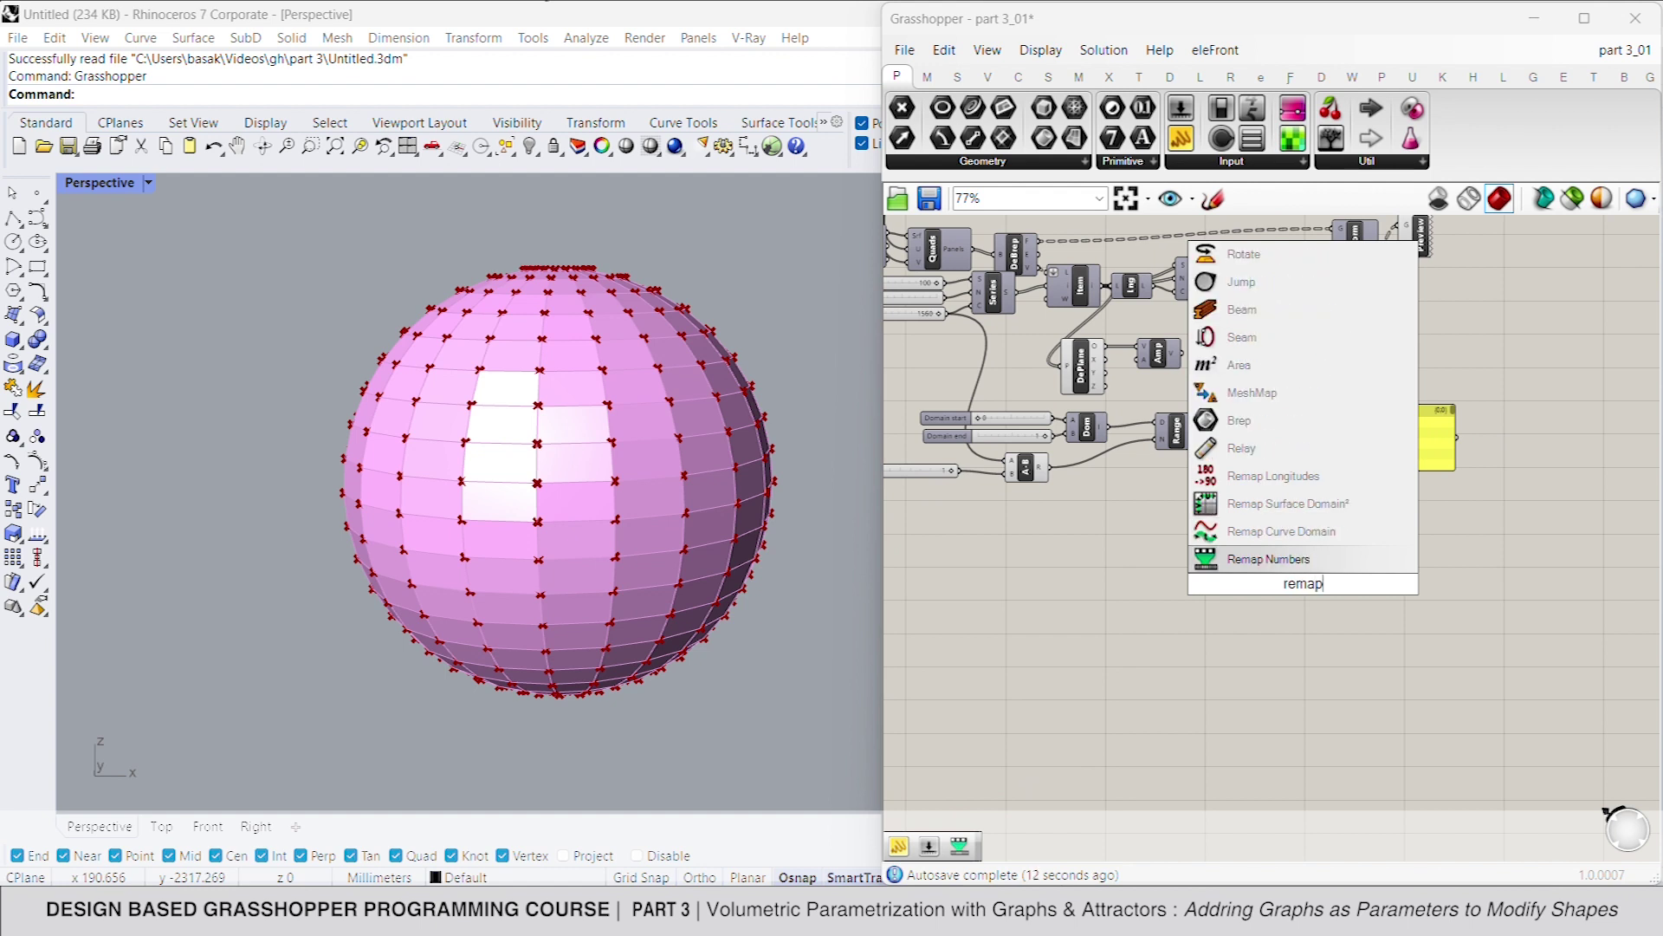
{"action": "left_click", "coordinate": [1323, 565]}
{"action": "left_click_drag", "start_coordinate": [1303, 588], "coordinate": [1317, 437]}
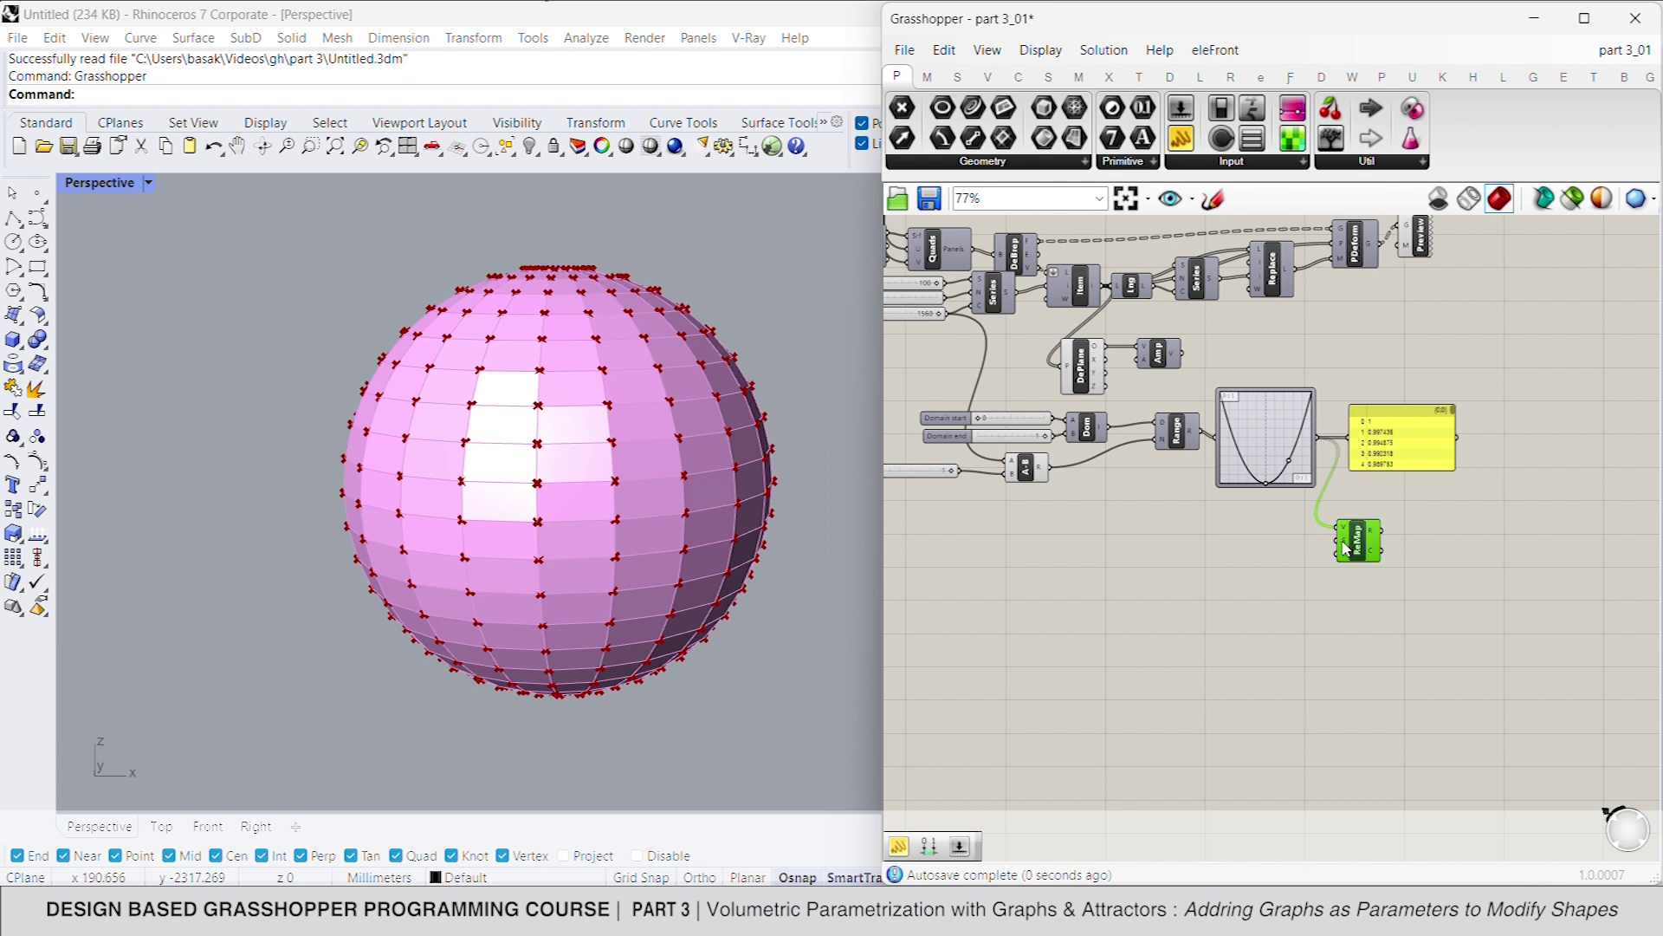
{"action": "left_click_drag", "start_coordinate": [1344, 546], "coordinate": [1201, 433]}
Duplicate the Domain, Range and Subtraction group with its sliders and place the copy below the original, beside Remap Numbers
{"action": "left_click_drag", "start_coordinate": [1191, 515], "coordinate": [920, 405]}
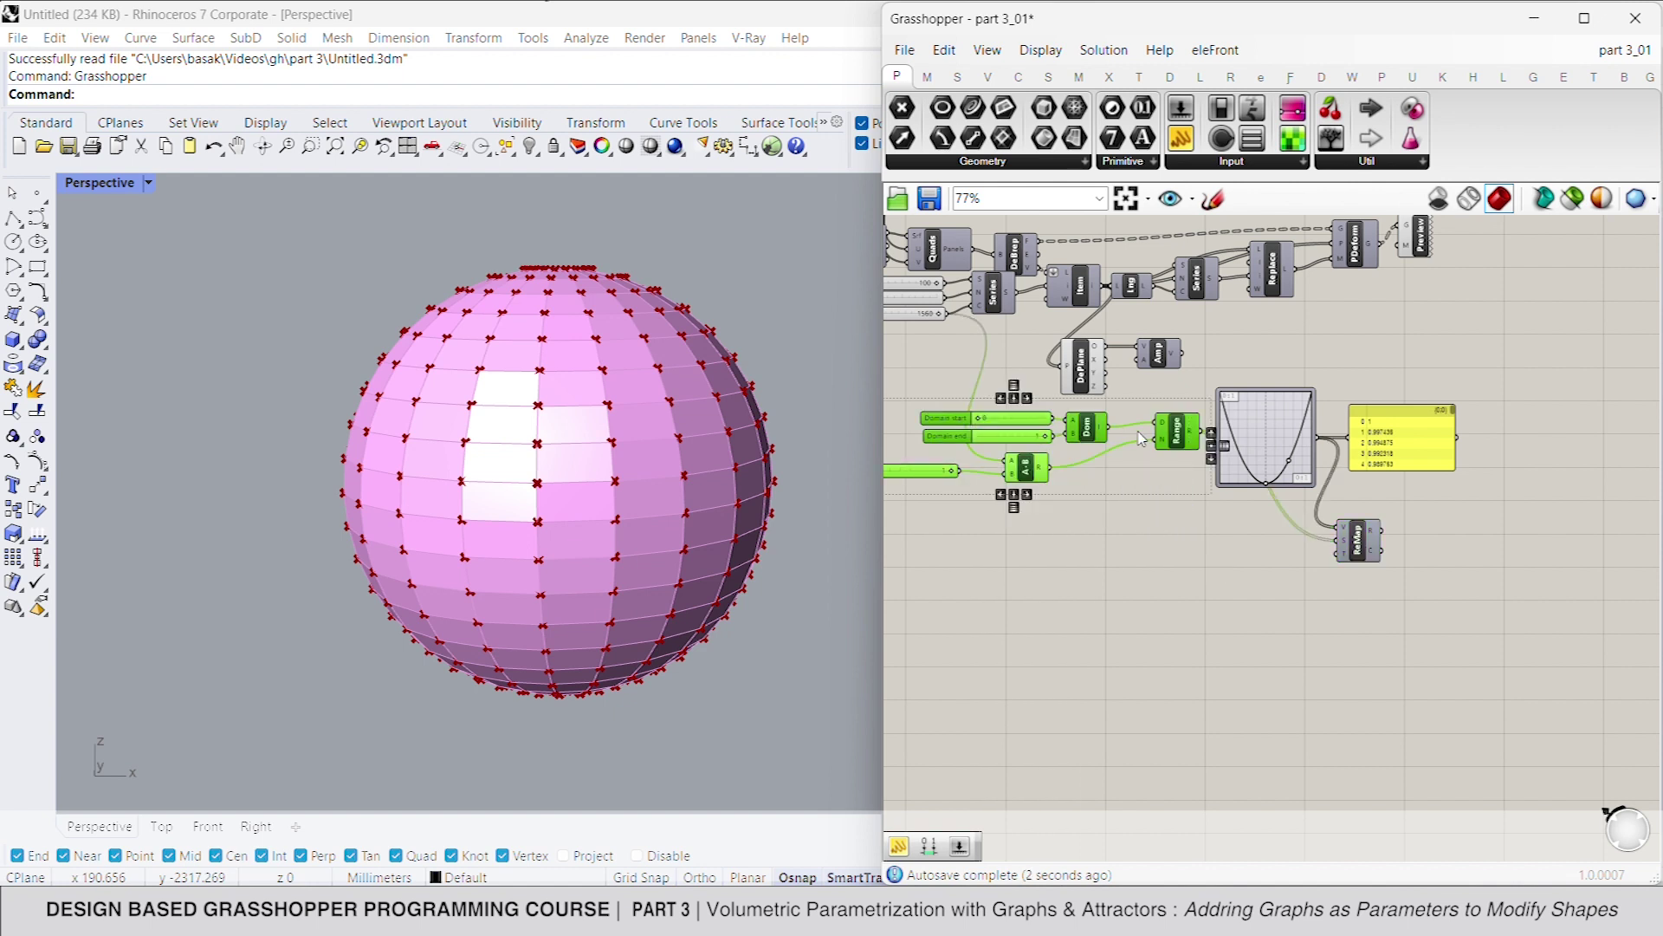
{"action": "left_click_drag", "start_coordinate": [1140, 438], "coordinate": [1237, 568], "text": "alt"}
{"action": "left_click", "coordinate": [1306, 604]}
{"action": "scroll", "coordinate": [1076, 562], "scroll_direction": "up", "scroll_amount": 2}
Replace the copied Domain end slider with a new slider set to 105 and connect it to the copied Domain's B input
{"action": "left_click", "coordinate": [1076, 567]}
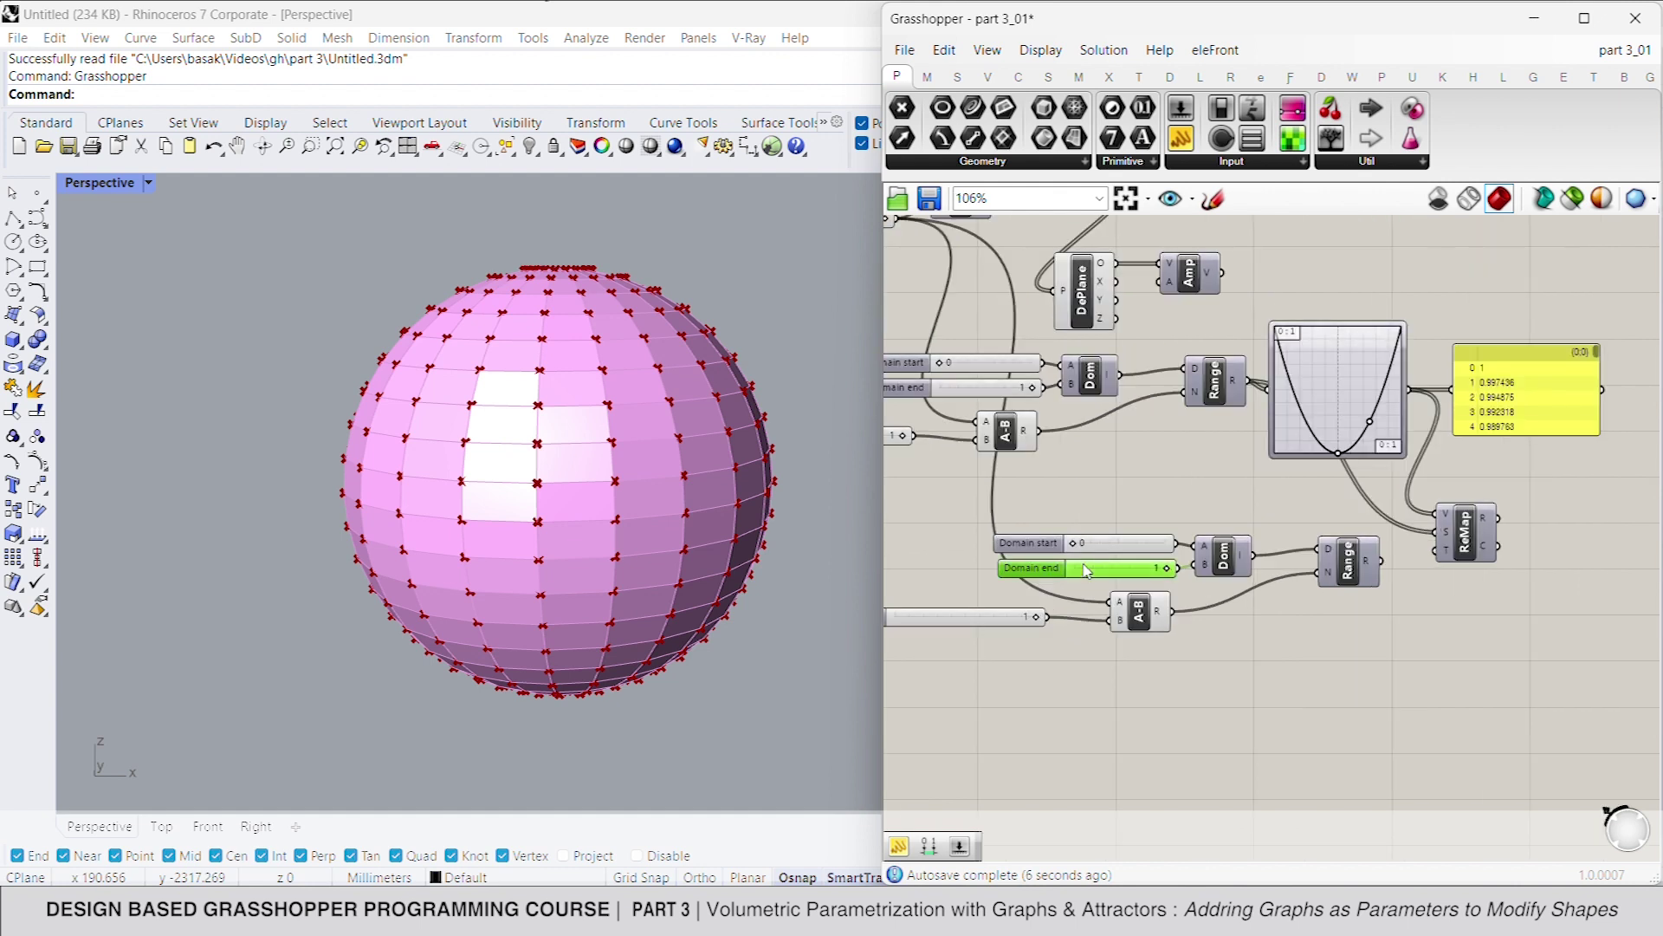
{"action": "key", "text": "Delete"}
{"action": "right_click_drag", "start_coordinate": [1181, 560], "coordinate": [1260, 549]}
{"action": "double_click", "coordinate": [1128, 562]}
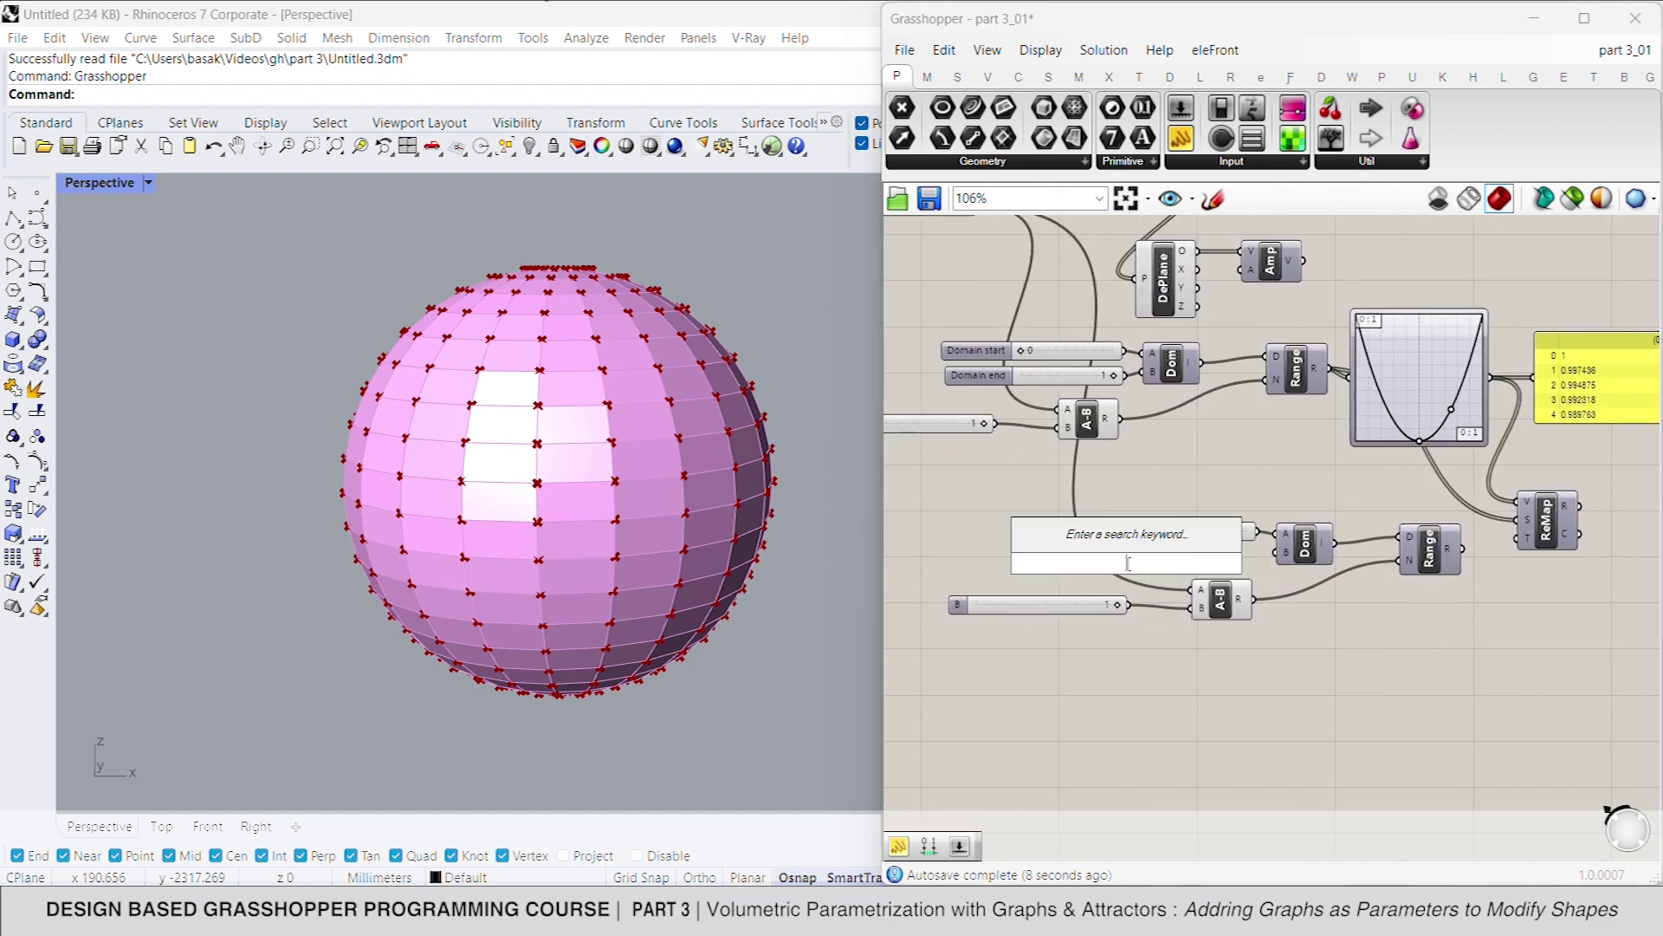
{"action": "type", "text": "105"}
{"action": "key", "text": "Return"}
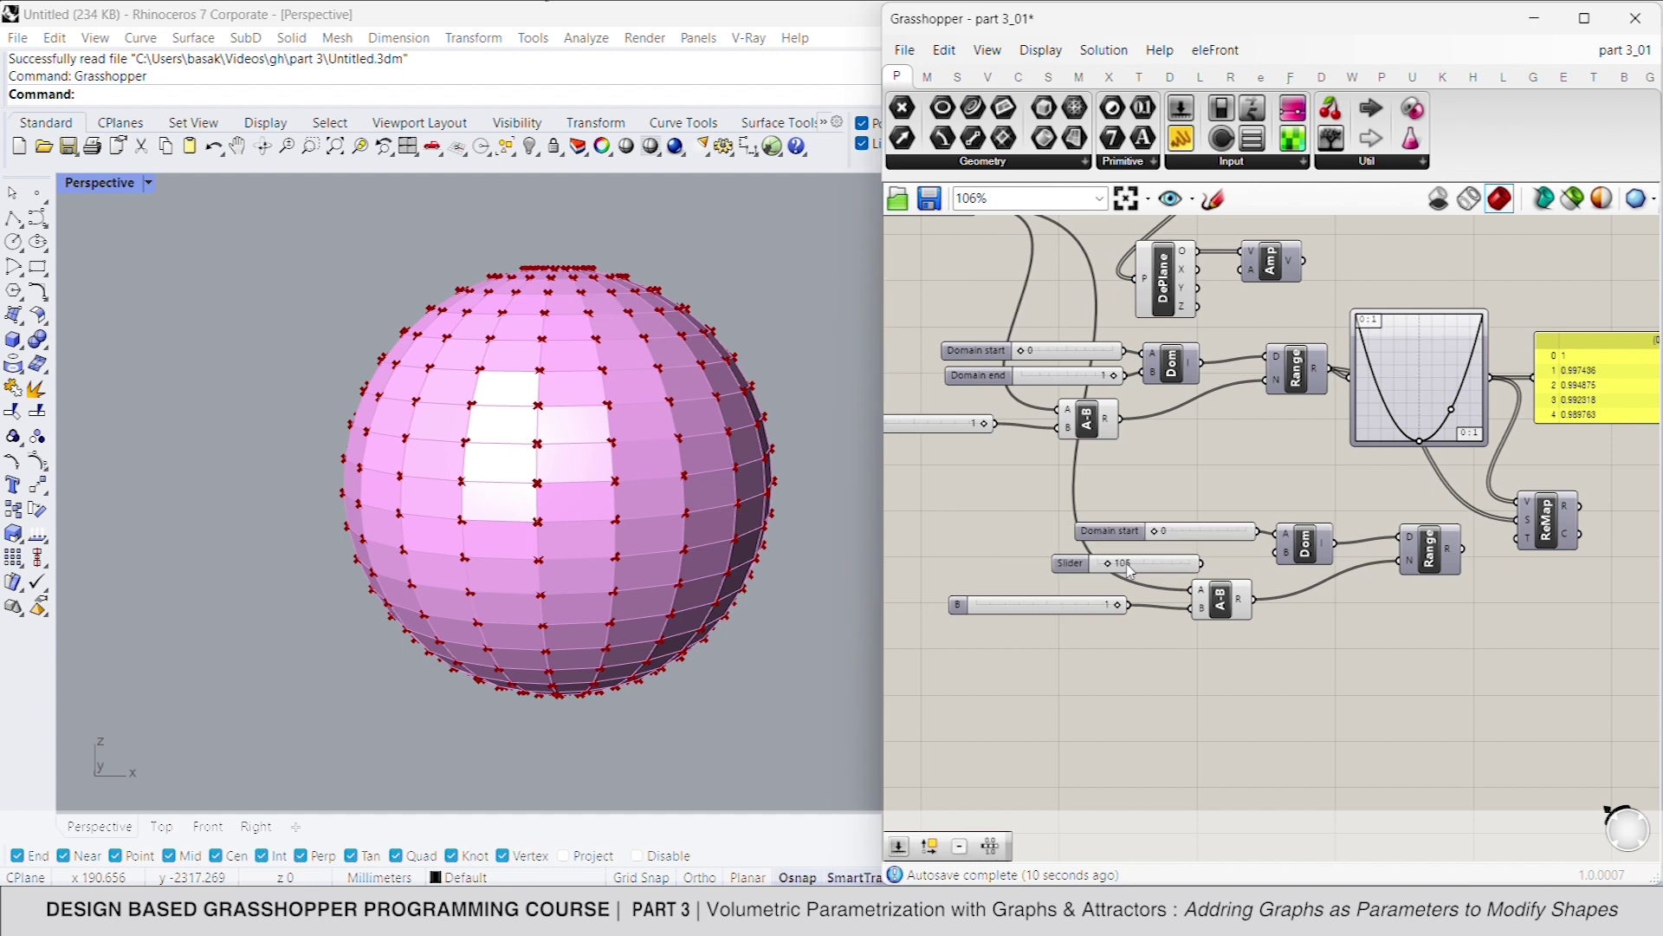
{"action": "left_click_drag", "start_coordinate": [1206, 574], "coordinate": [1279, 552]}
Connect the copied Range's output to the Remap Numbers Target input and the mapped result to the Panel
{"action": "scroll", "coordinate": [1367, 526], "scroll_direction": "down", "scroll_amount": 2}
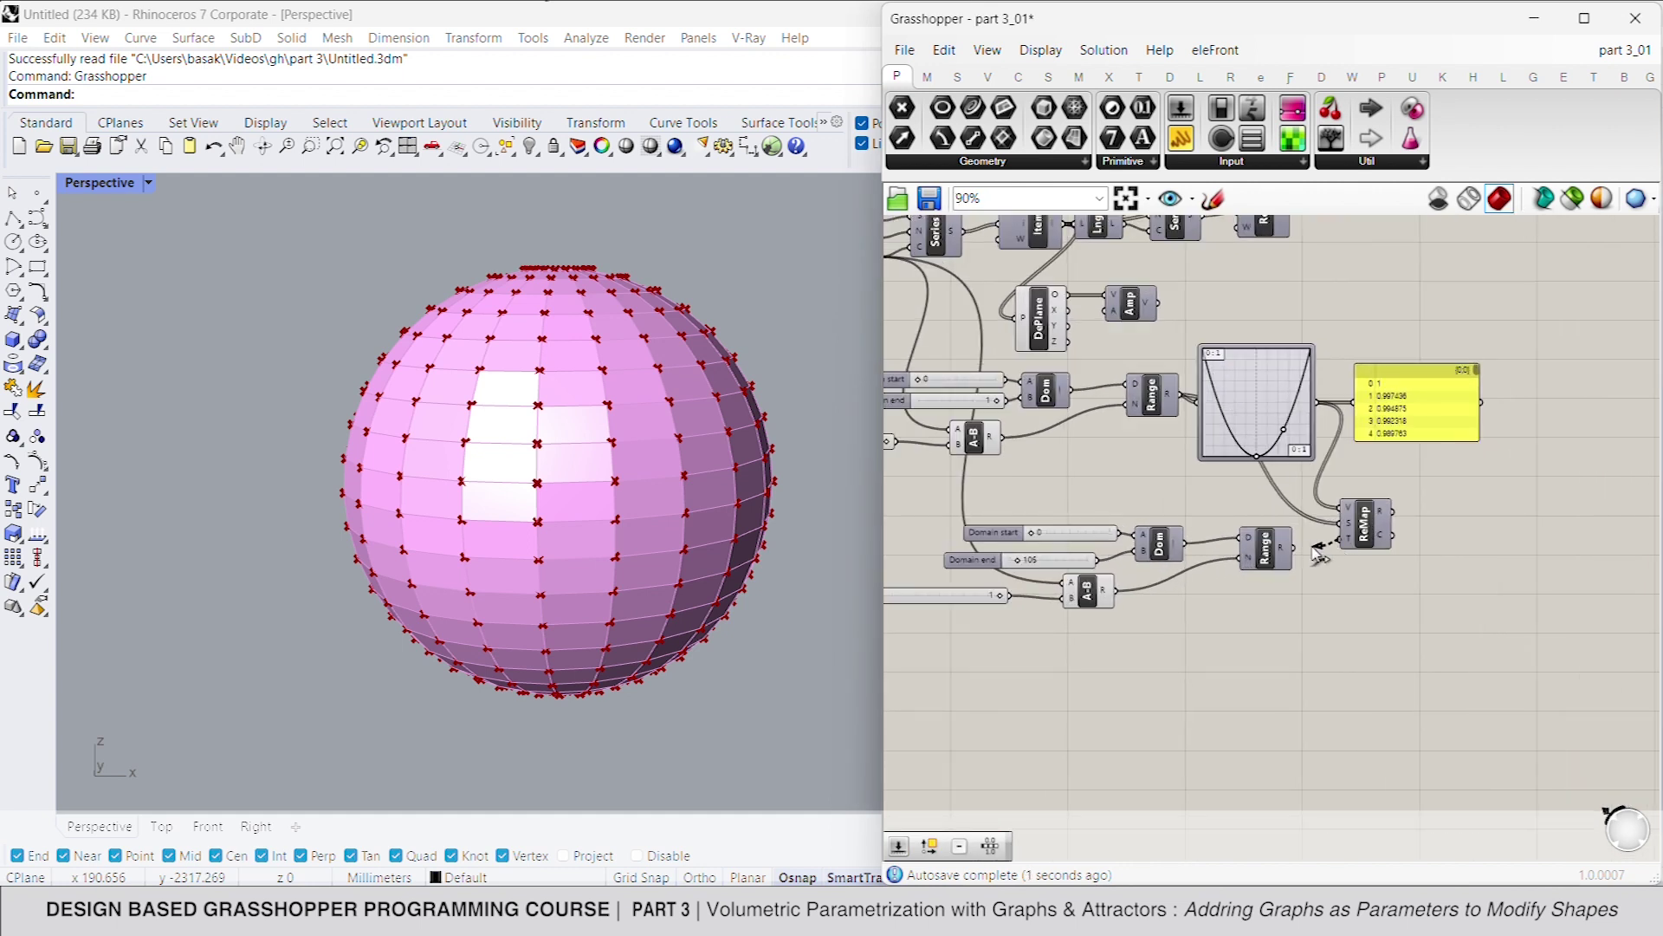
{"action": "left_click_drag", "start_coordinate": [1294, 548], "coordinate": [1345, 539]}
{"action": "left_click_drag", "start_coordinate": [1386, 513], "coordinate": [1465, 442]}
{"action": "right_click_drag", "start_coordinate": [1453, 449], "coordinate": [1364, 499]}
{"action": "right_click_drag", "start_coordinate": [925, 673], "coordinate": [1017, 668]}
{"action": "right_click_drag", "start_coordinate": [1172, 617], "coordinate": [1314, 608]}
{"action": "right_click_drag", "start_coordinate": [1390, 497], "coordinate": [1304, 509]}
Raise the parabola's vertex handle to the upper part of the Graph Mapper so the curve arches downward
{"action": "left_click_drag", "start_coordinate": [1268, 504], "coordinate": [1265, 437]}
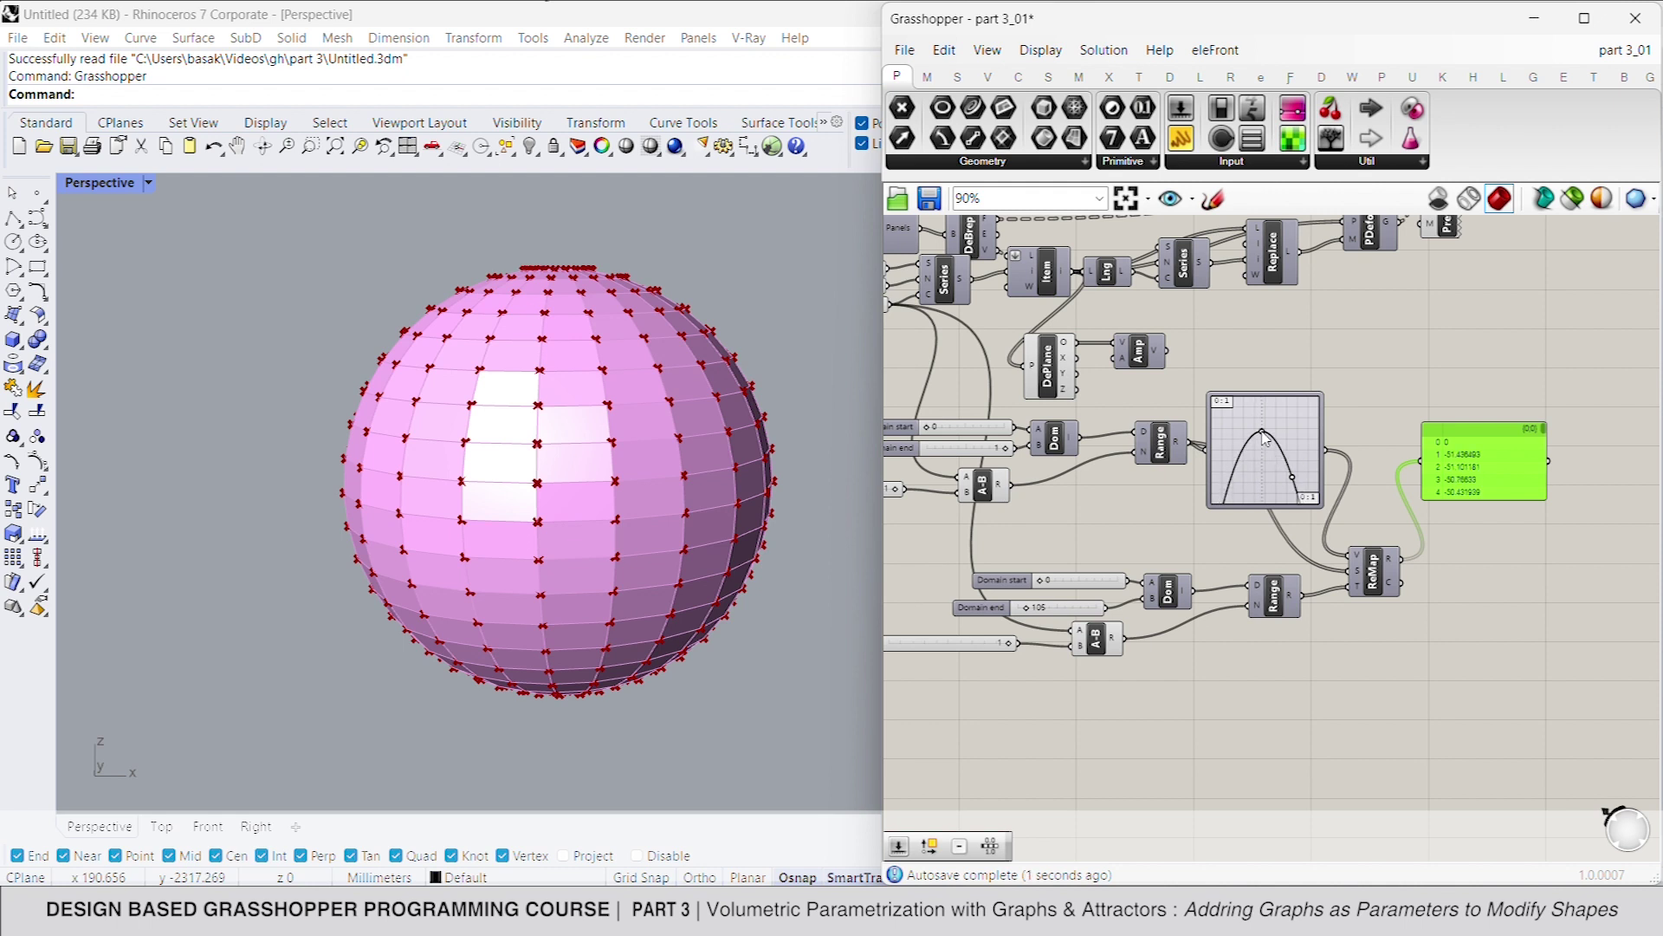
{"action": "scroll", "coordinate": [1265, 437], "scroll_direction": "down", "scroll_amount": 2}
{"action": "scroll", "coordinate": [1321, 567], "scroll_direction": "up", "scroll_amount": 3}
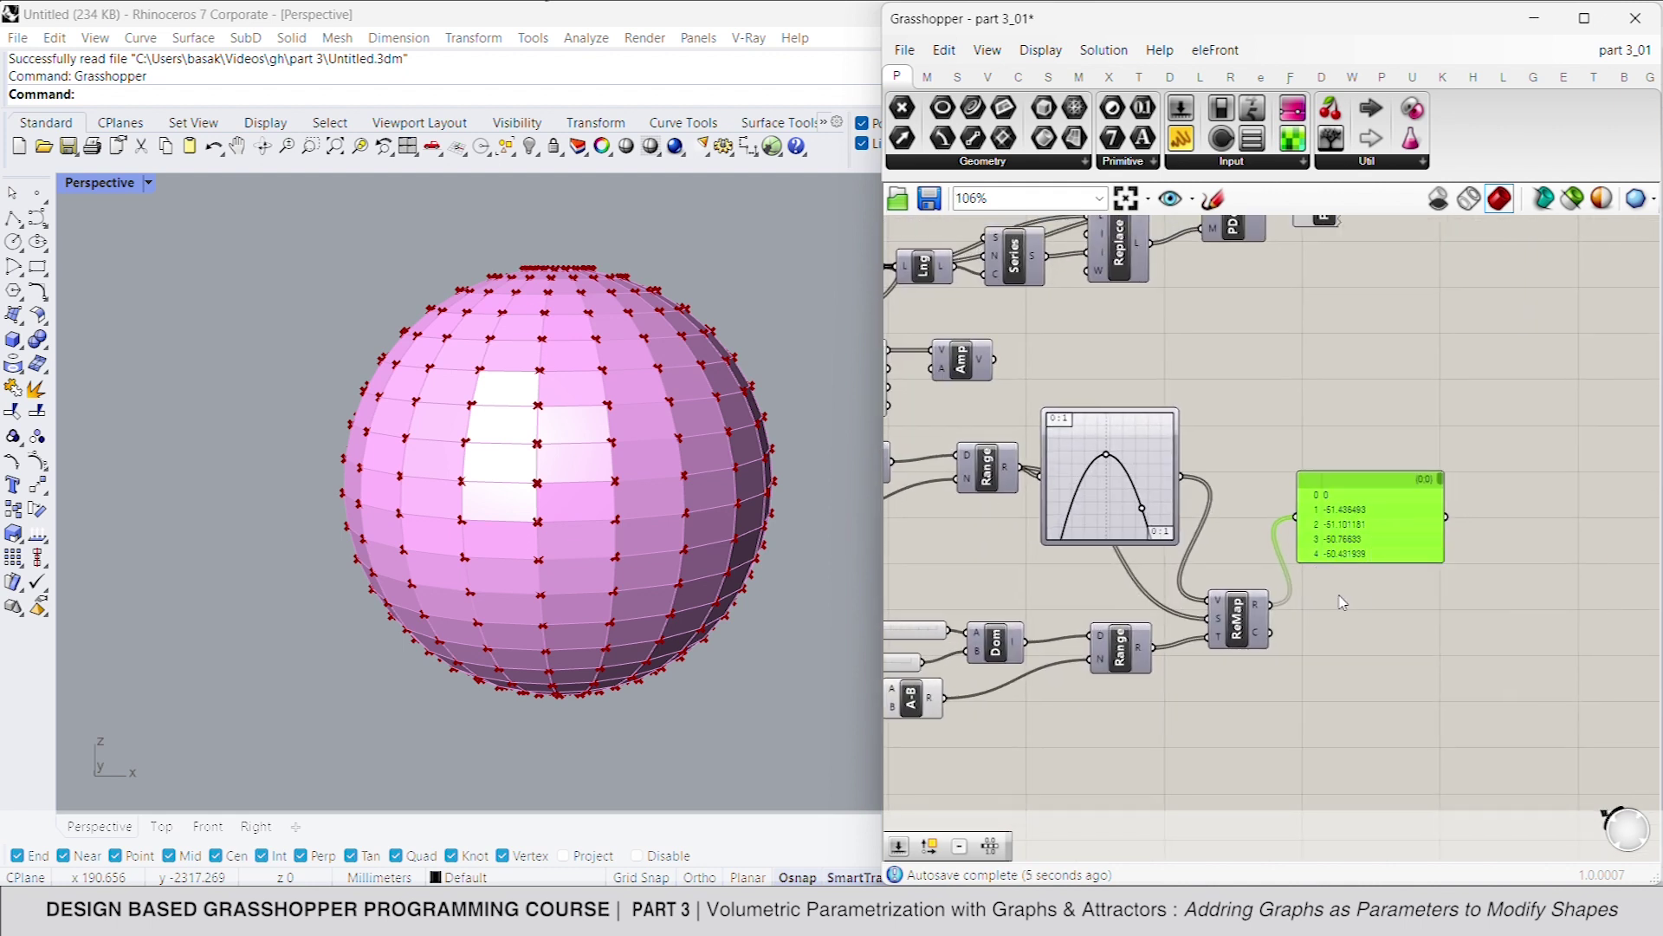
{"action": "scroll", "coordinate": [1342, 602], "scroll_direction": "down", "scroll_amount": 2}
Raise the parabola's side handle for a shallow curve and connect the Panel of remapped values to the repositioned Amplitude component's A input
{"action": "left_click_drag", "start_coordinate": [992, 394], "coordinate": [1435, 404]}
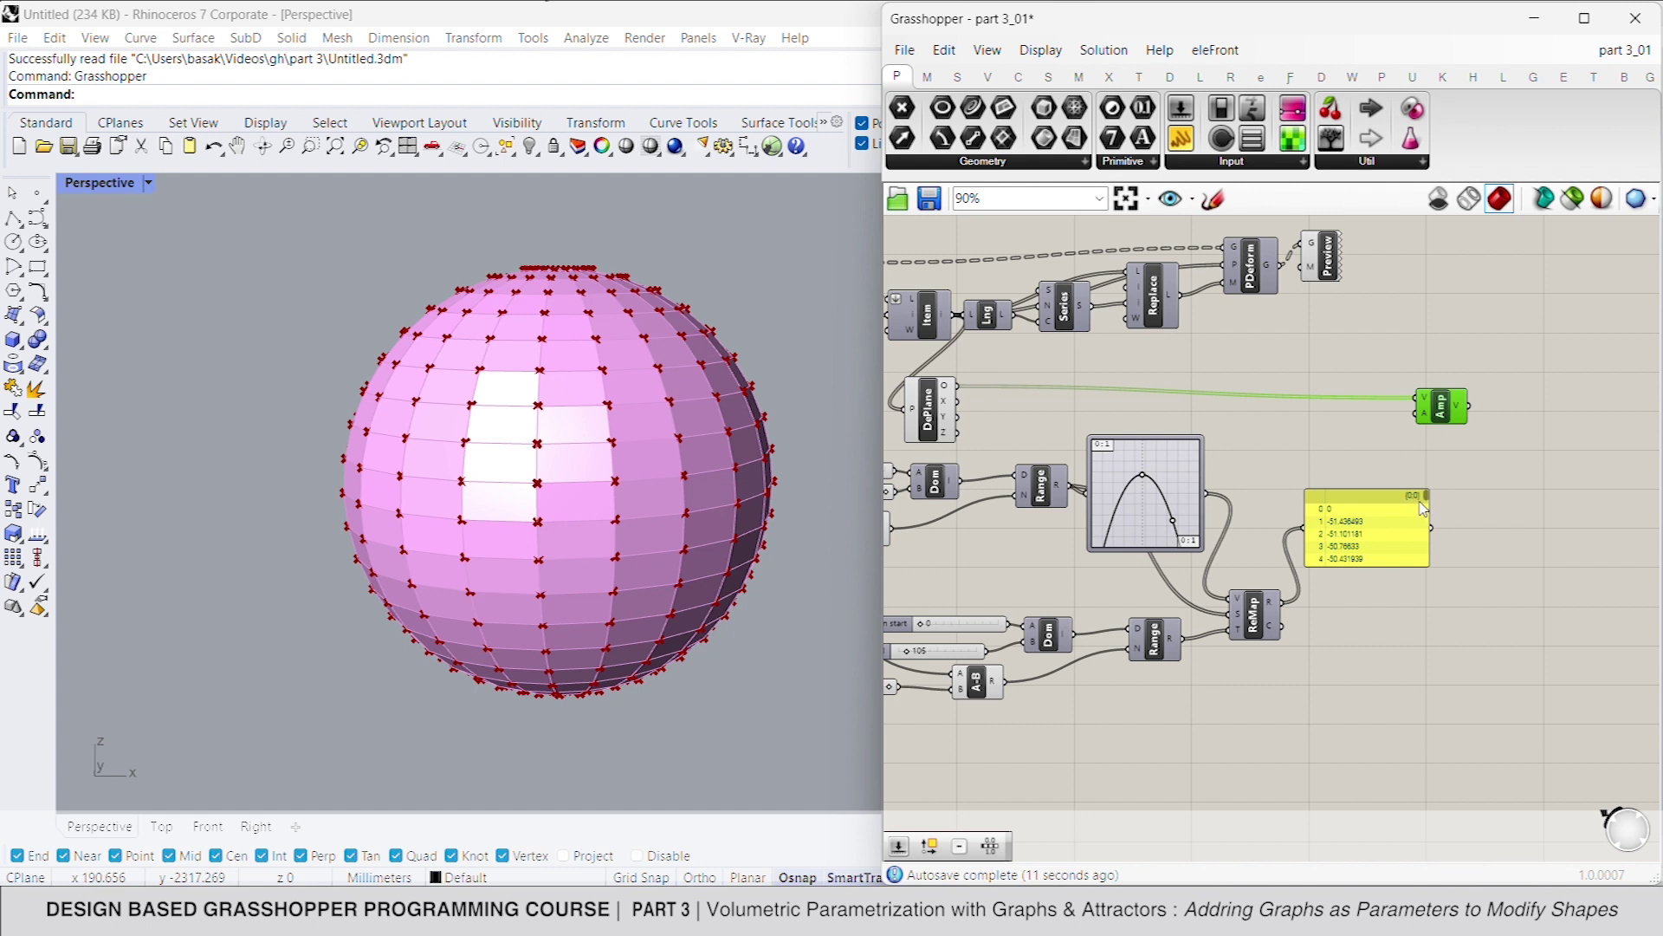
{"action": "scroll", "coordinate": [1386, 529], "scroll_direction": "down", "scroll_amount": 15}
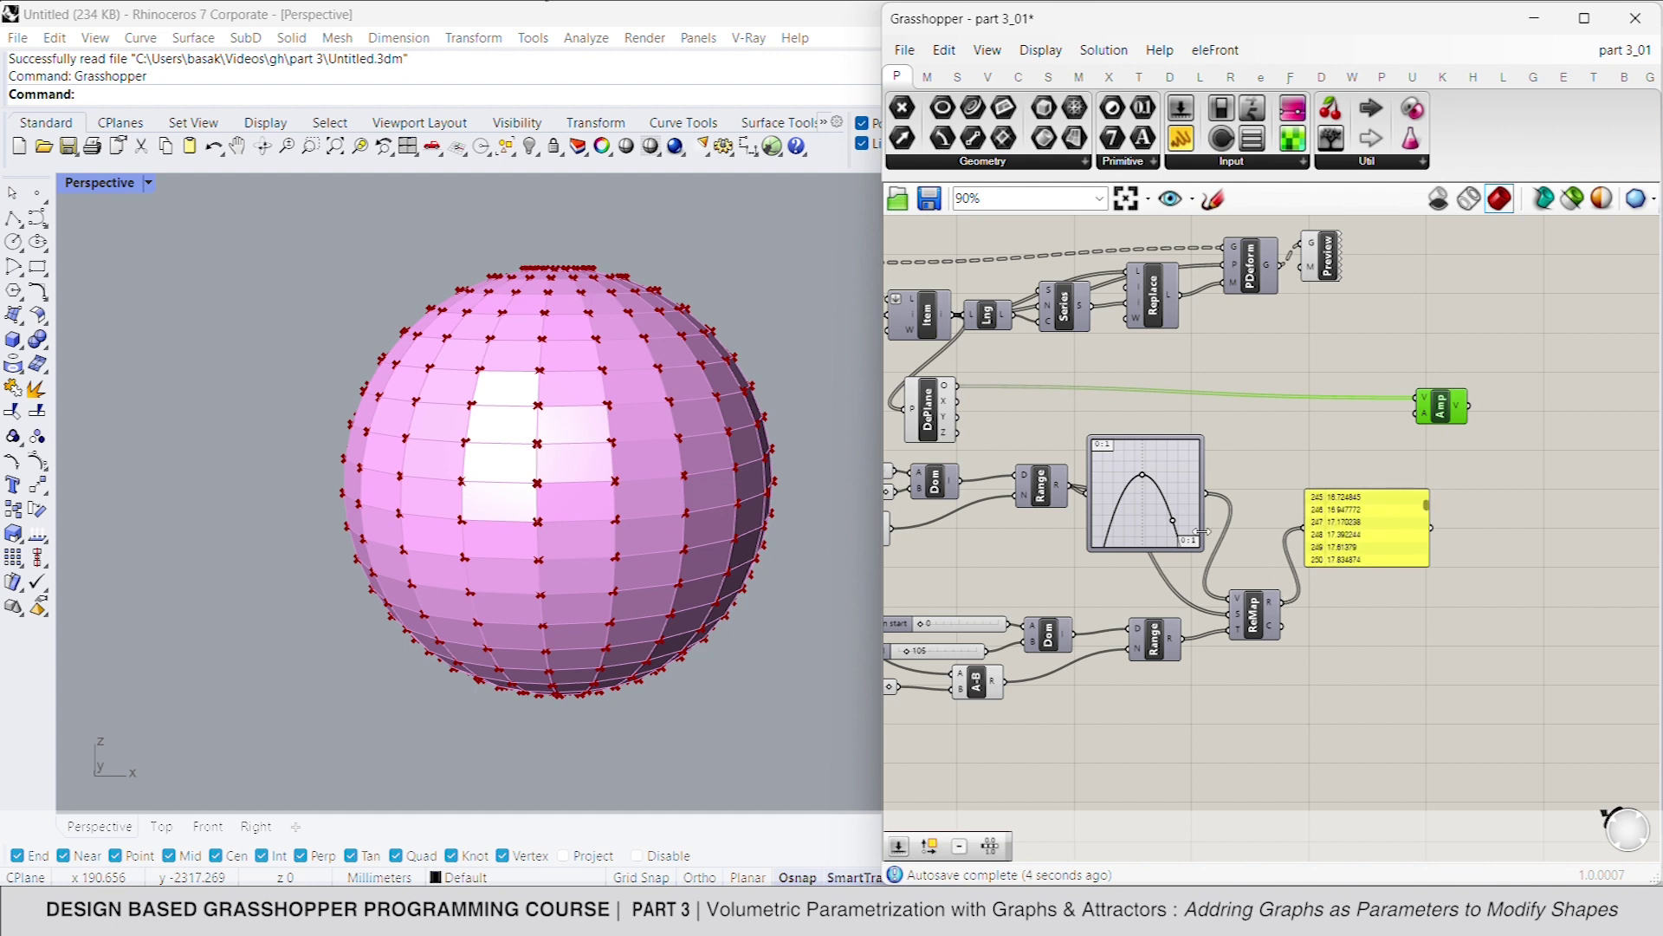
{"action": "left_click_drag", "start_coordinate": [1173, 524], "coordinate": [1191, 473]}
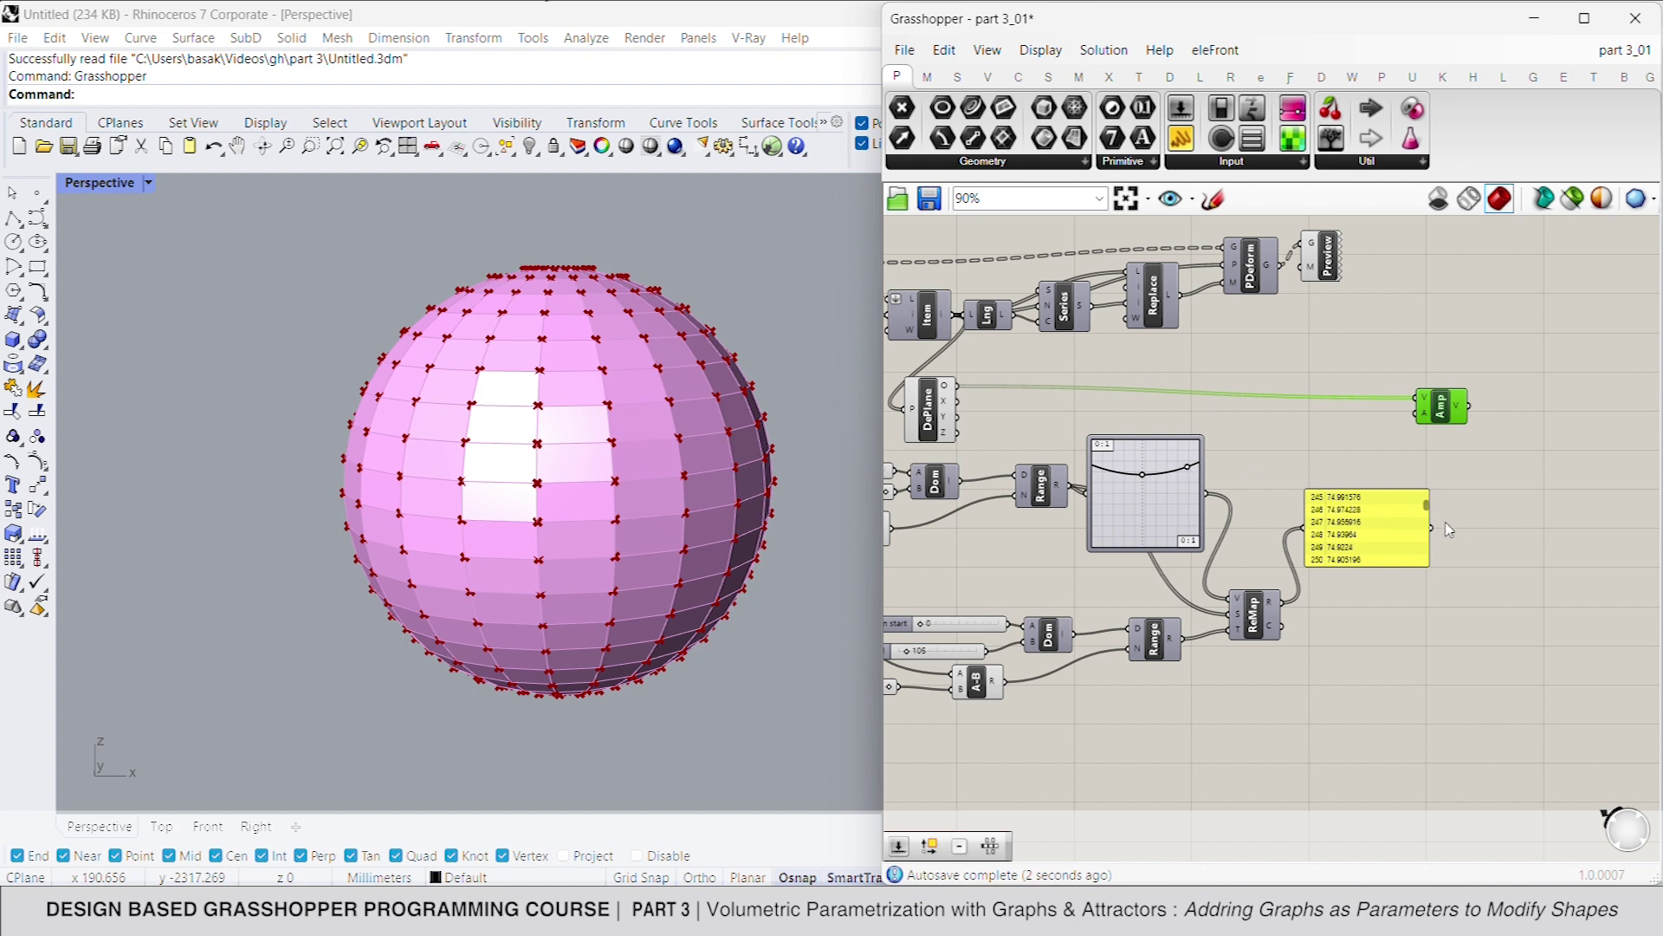
{"action": "left_click_drag", "start_coordinate": [1433, 529], "coordinate": [1458, 400]}
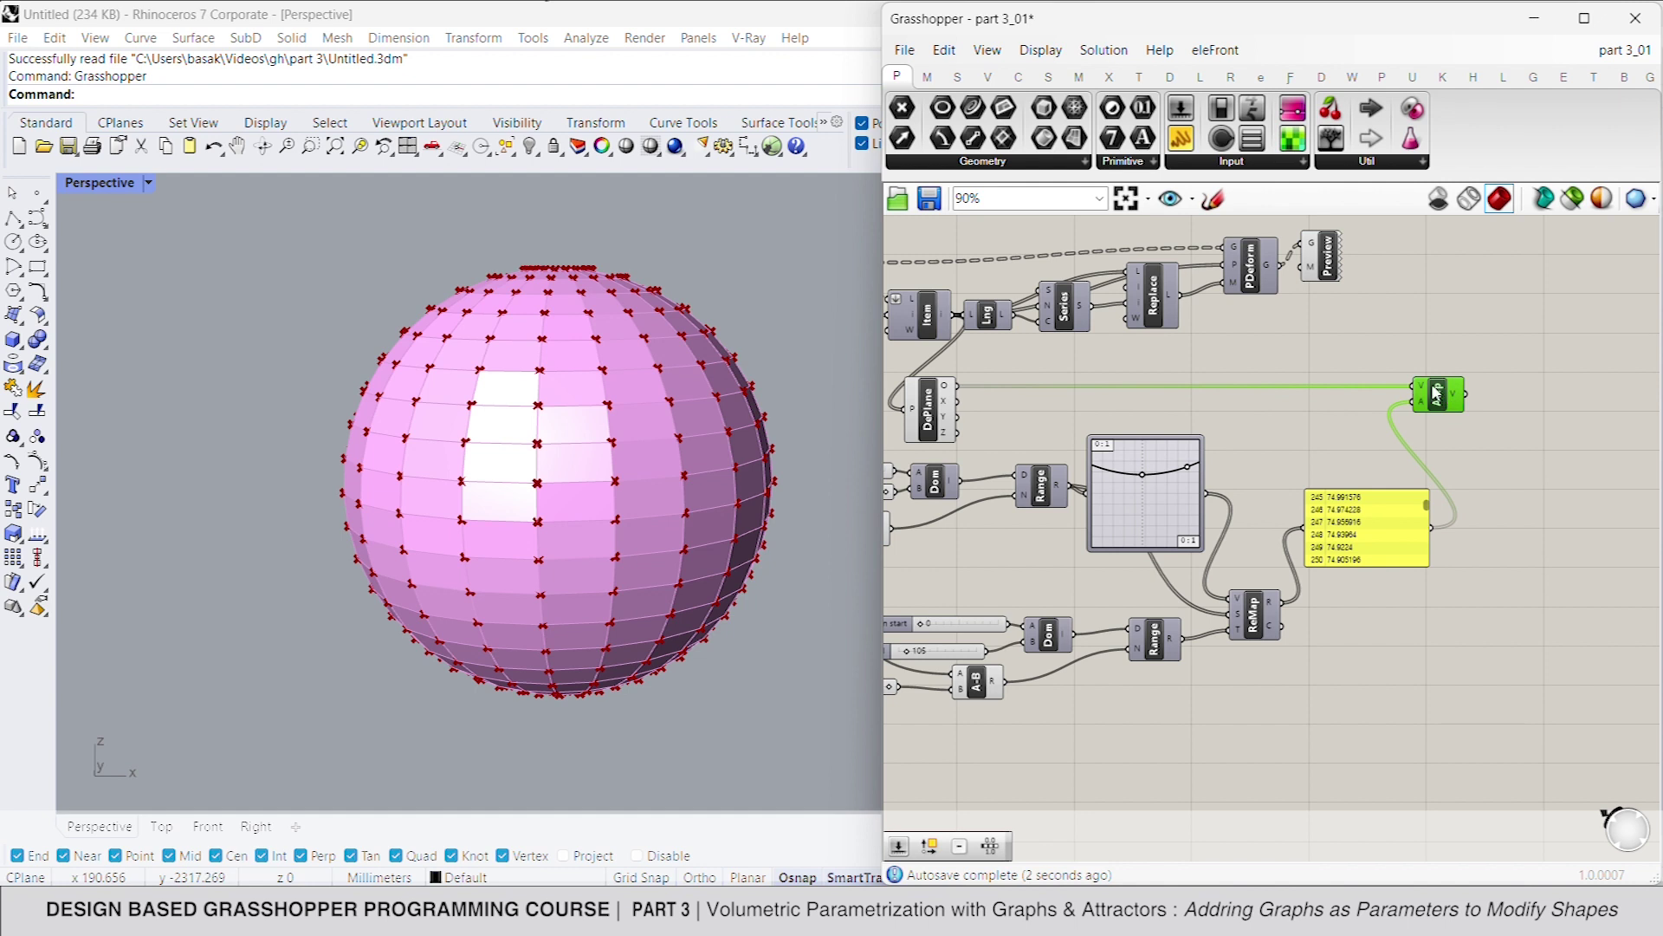
Add a Mass Addition component beside Amplitude, connect Amplitude's vector output to it and inspect its Result
{"action": "right_click_drag", "start_coordinate": [1433, 386], "coordinate": [1418, 396]}
{"action": "double_click", "coordinate": [1489, 408]}
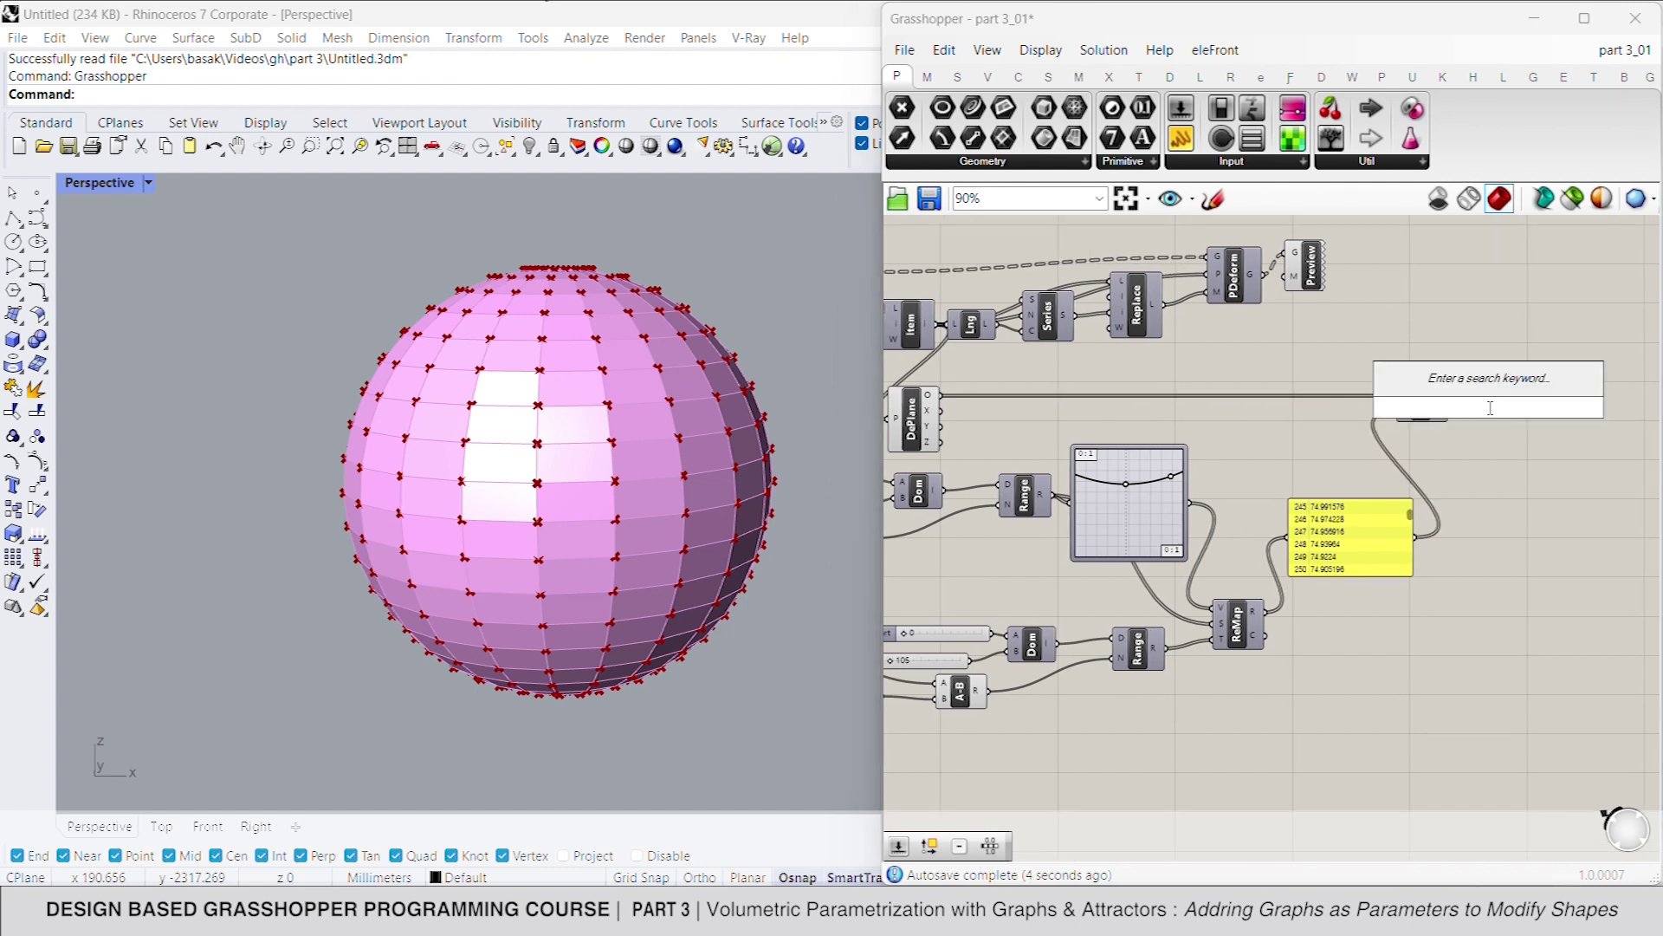
{"action": "type", "text": "mass"}
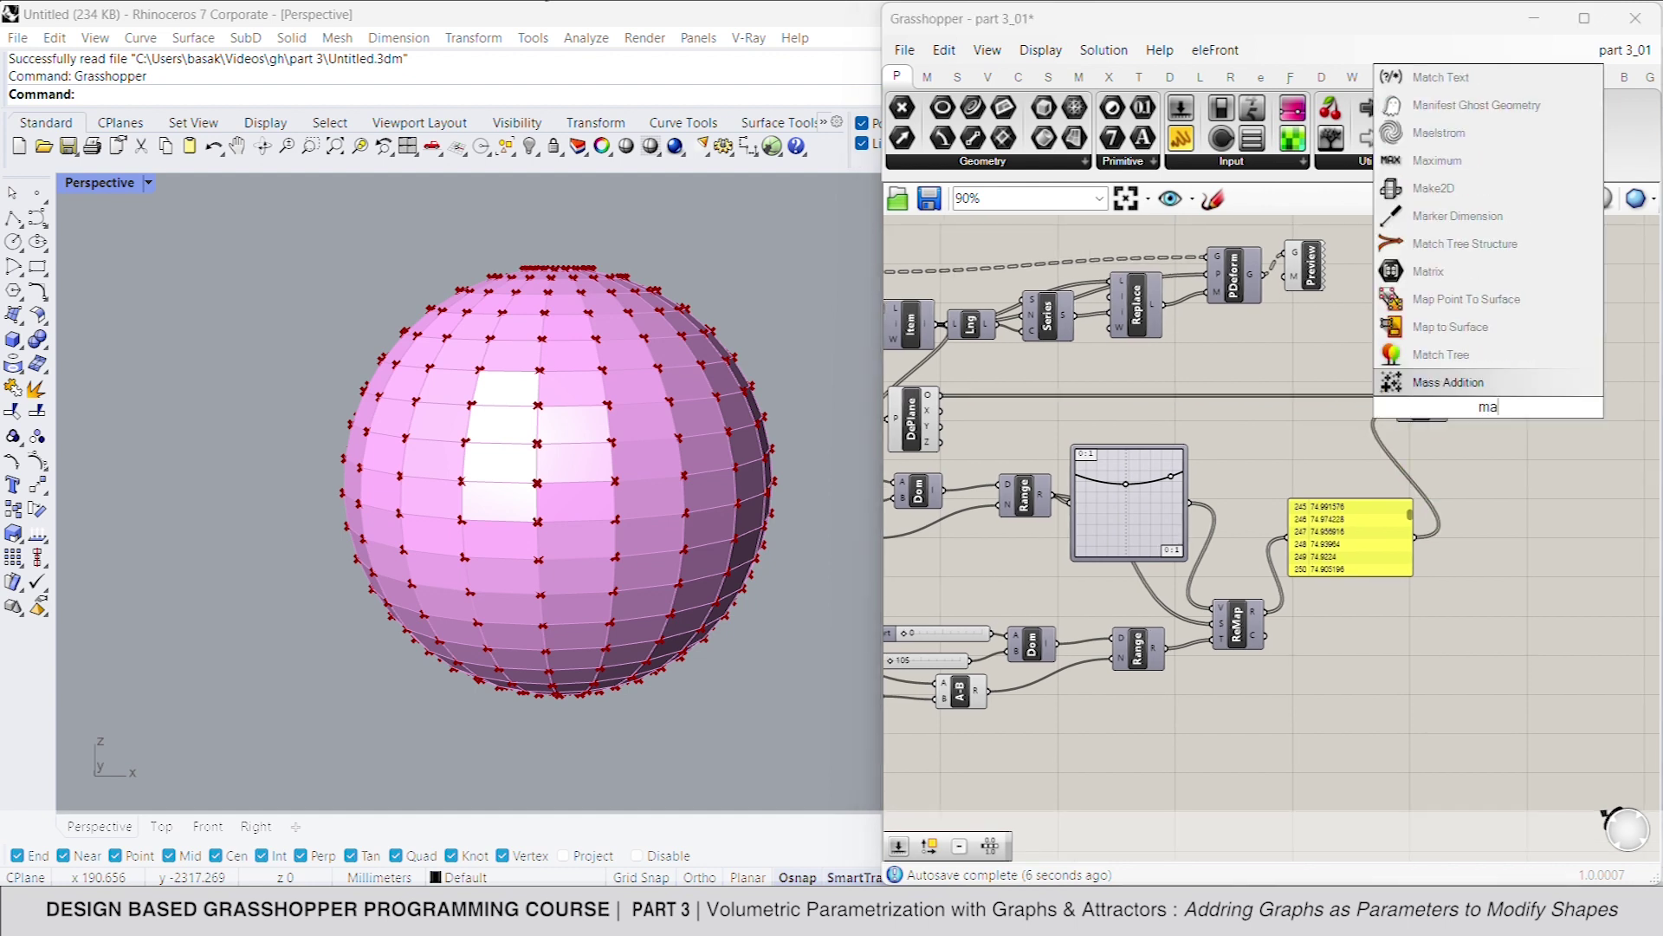
{"action": "key", "text": "Return"}
{"action": "left_click_drag", "start_coordinate": [1481, 402], "coordinate": [1448, 414]}
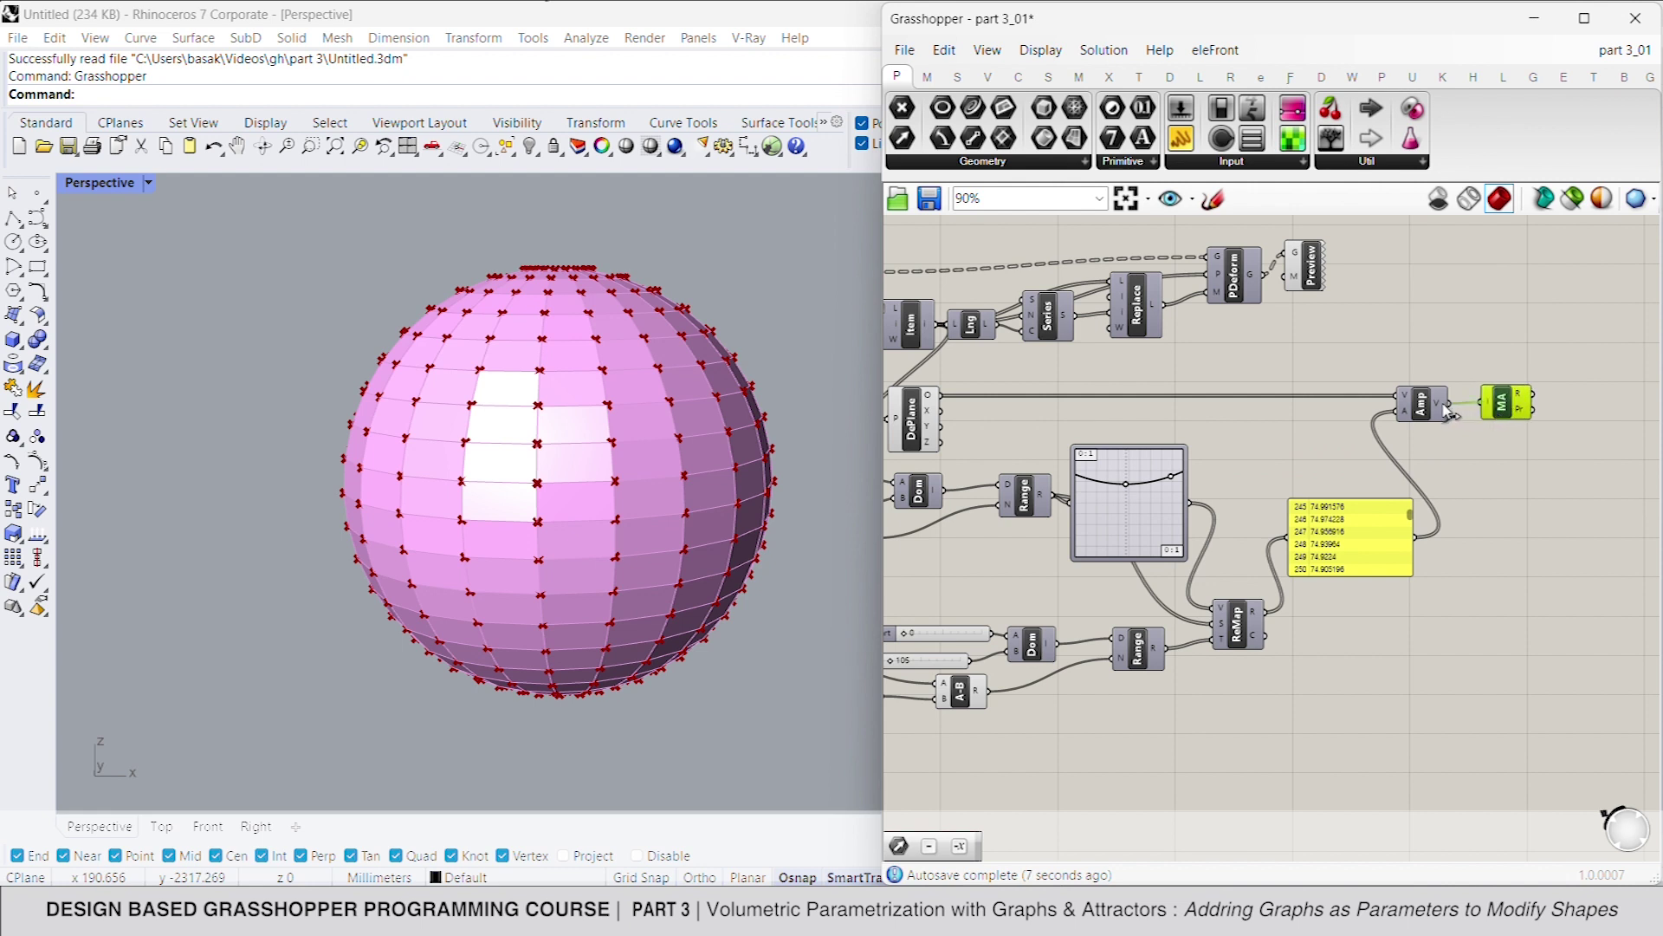
{"action": "mouse_move", "coordinate": [1441, 411]}
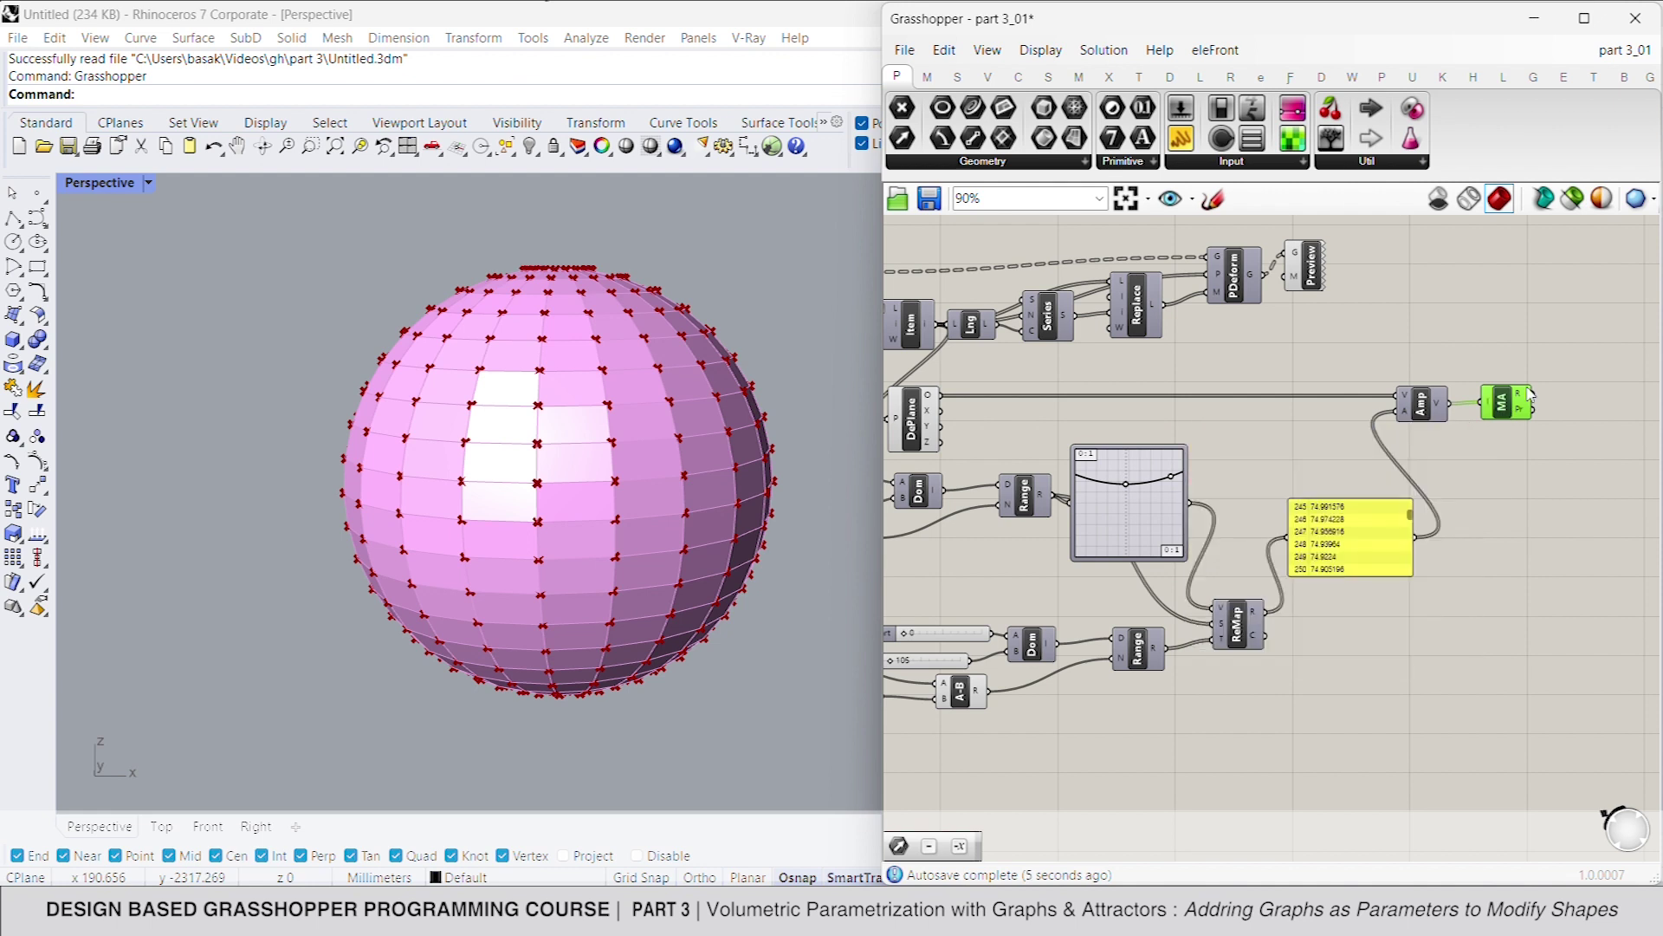
{"action": "mouse_move", "coordinate": [1525, 396]}
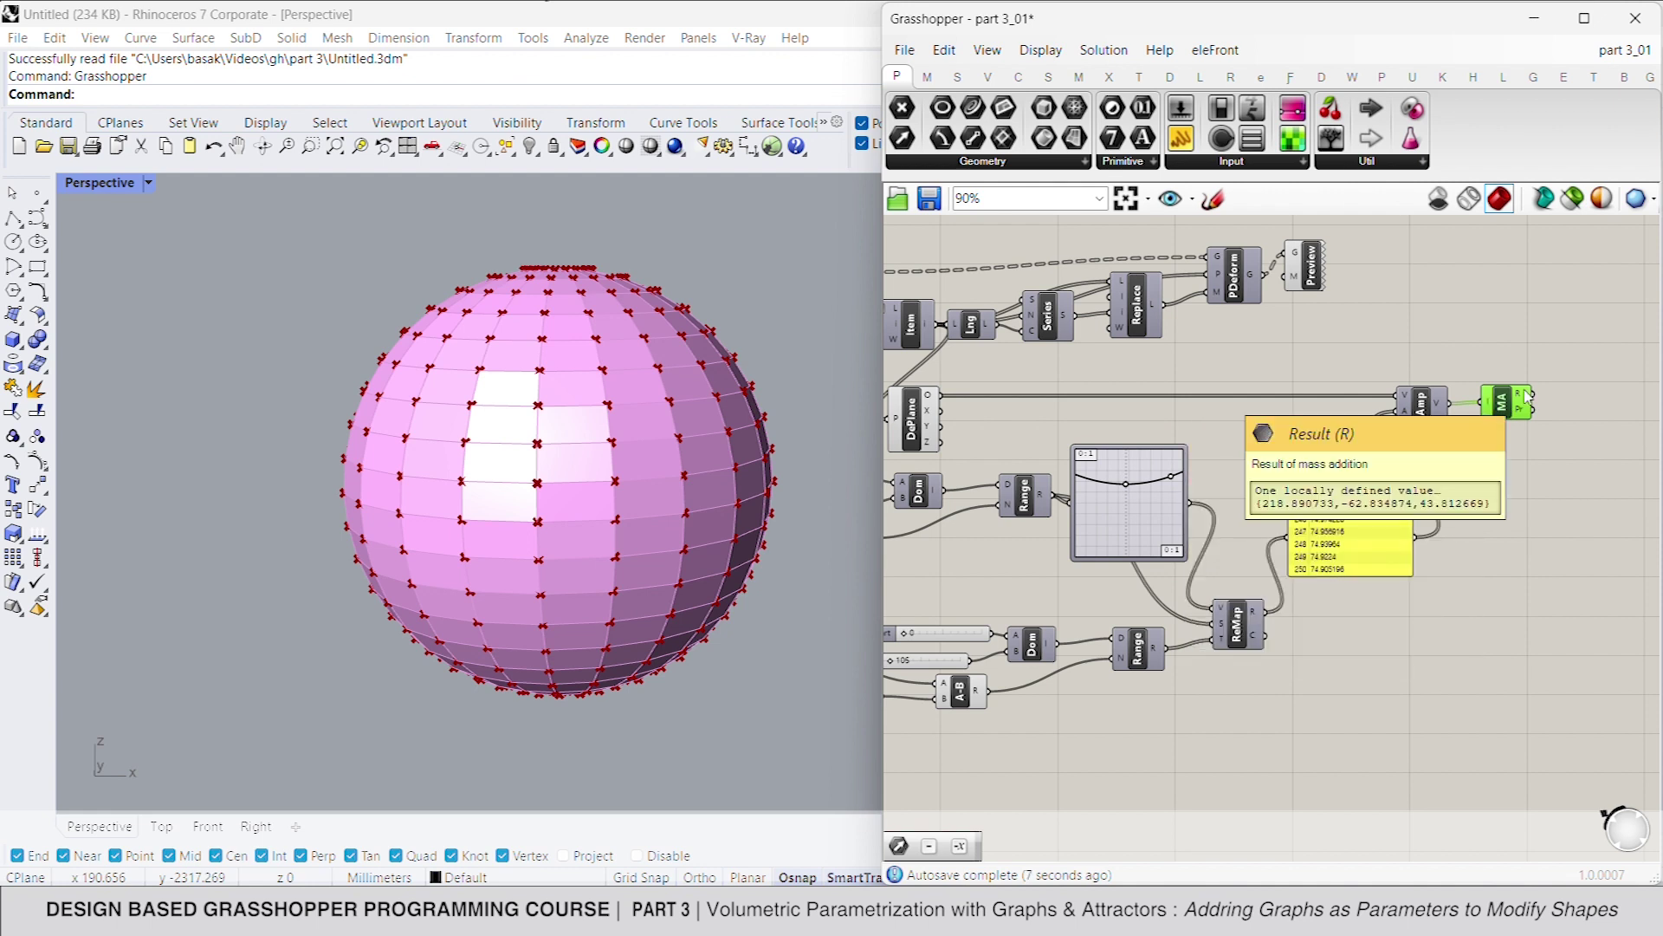
Graft the Mass Addition input and flatten its Result output
{"action": "right_click", "coordinate": [1490, 411]}
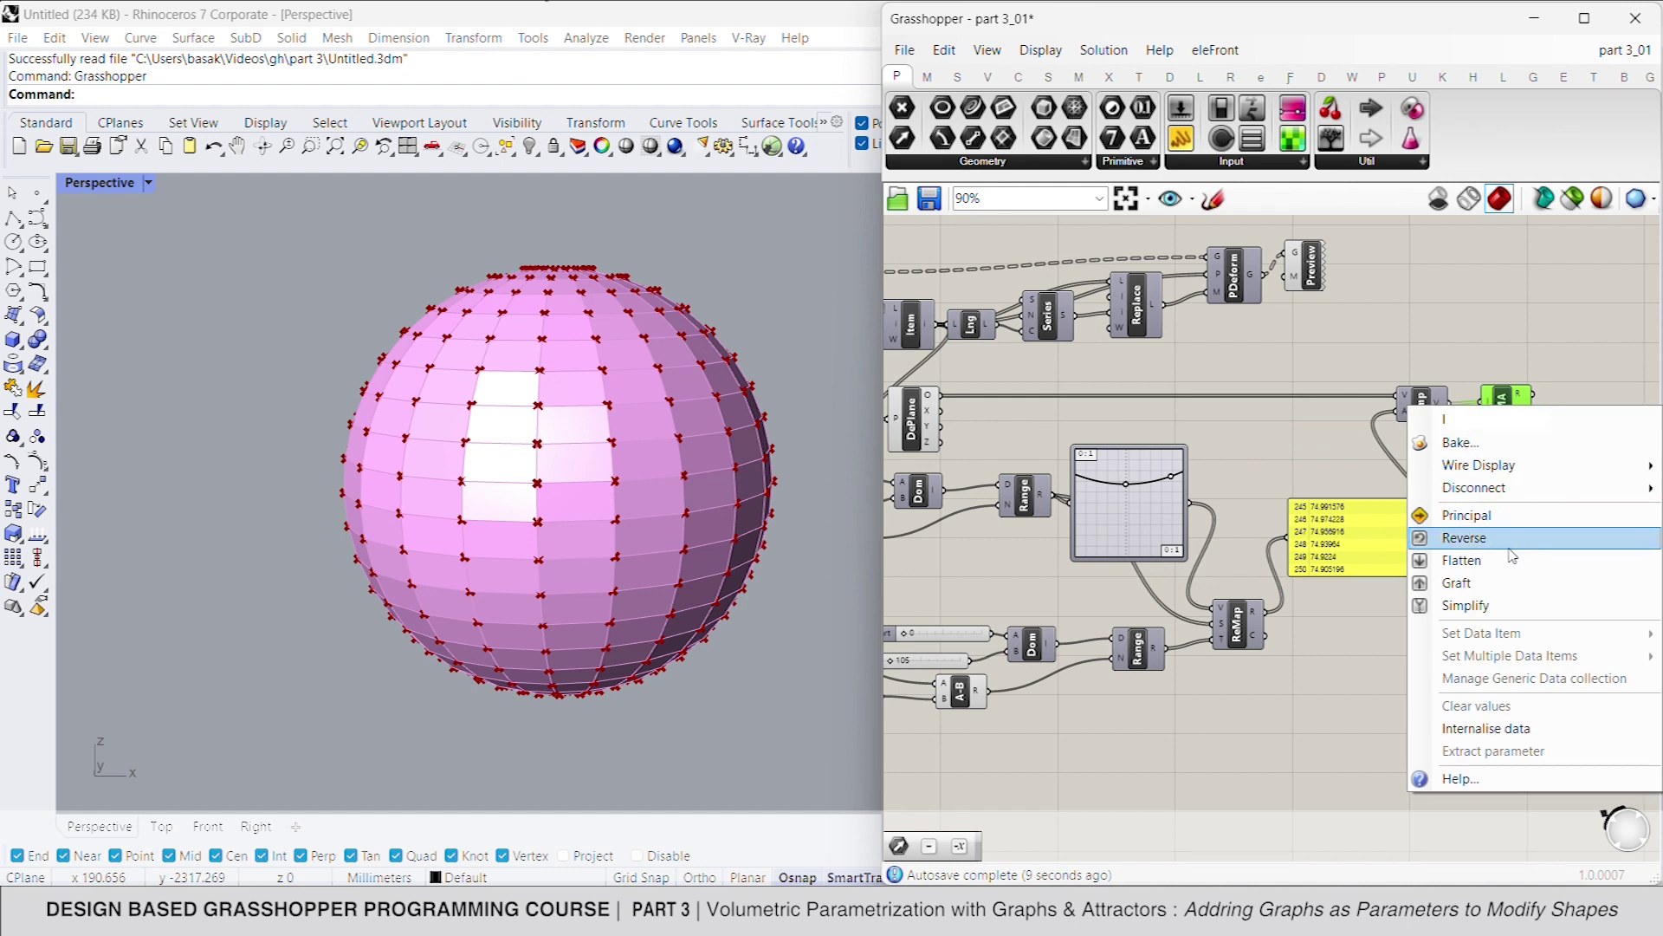
{"action": "left_click", "coordinate": [1495, 589]}
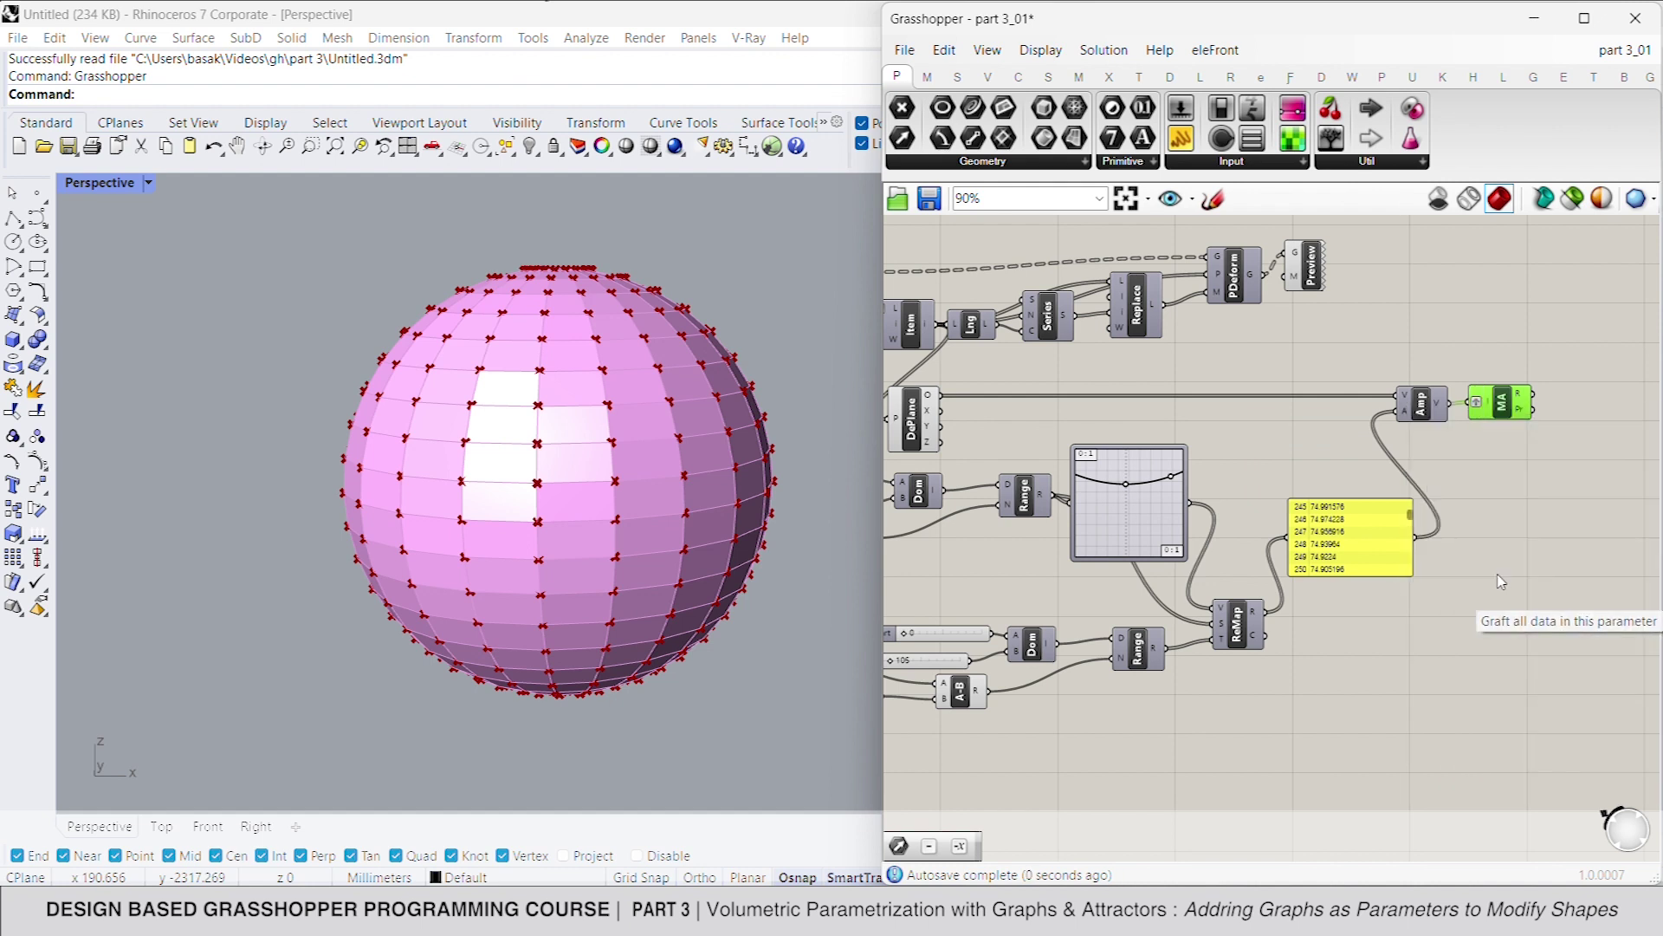
{"action": "right_click", "coordinate": [1525, 400]}
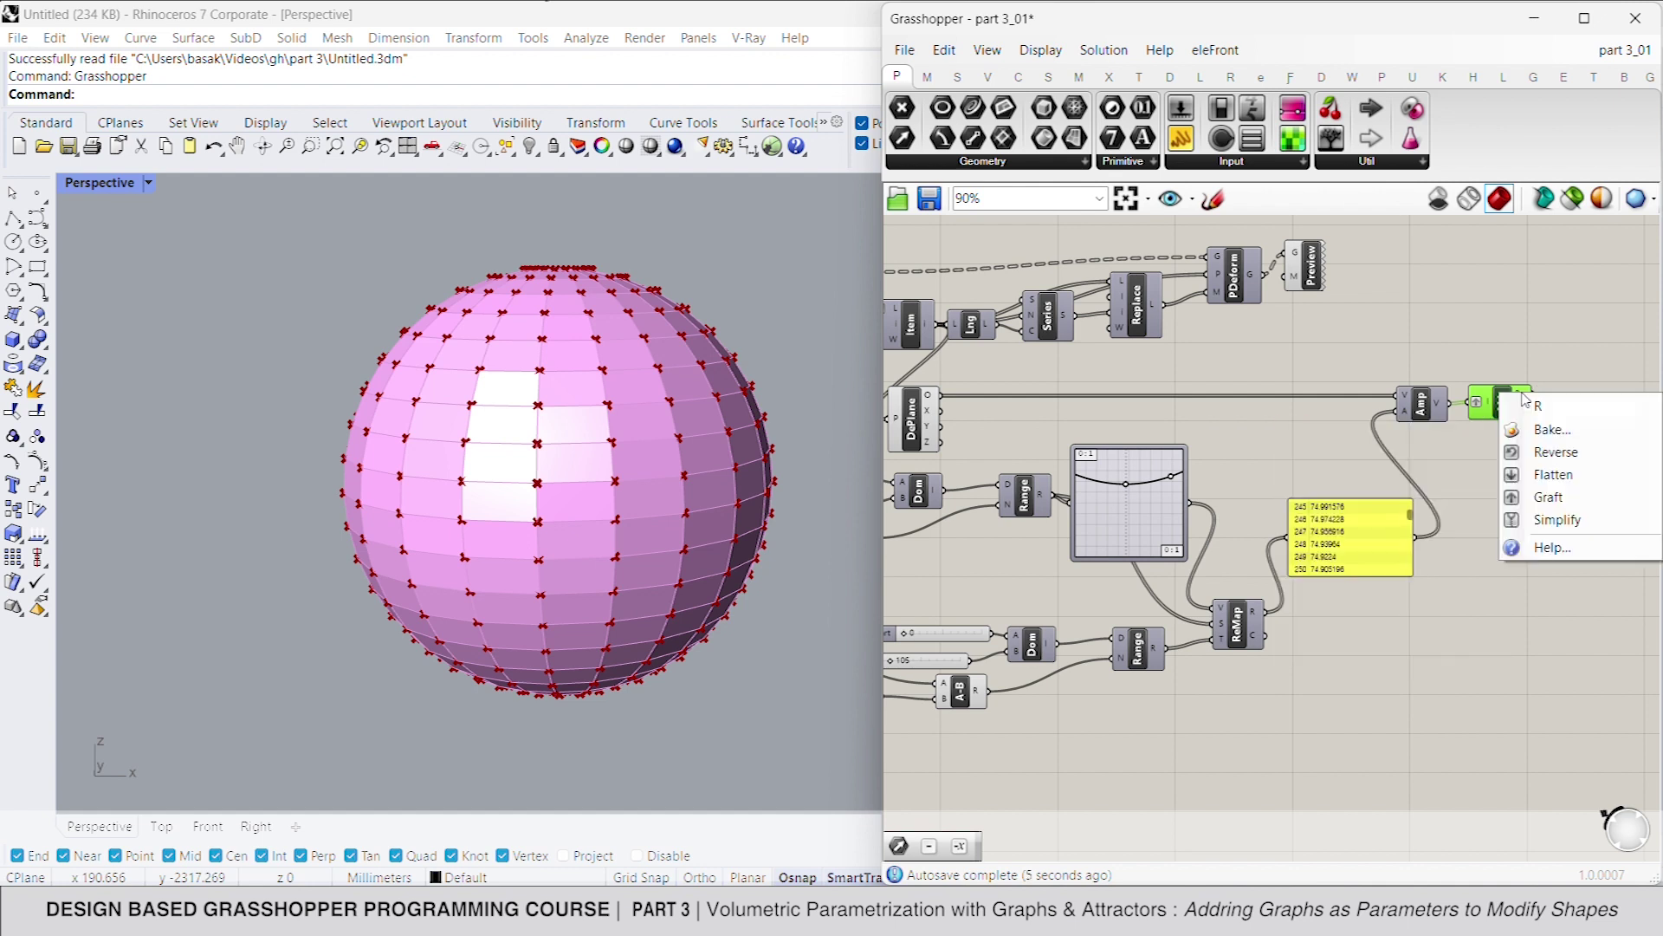
{"action": "left_click", "coordinate": [1550, 474]}
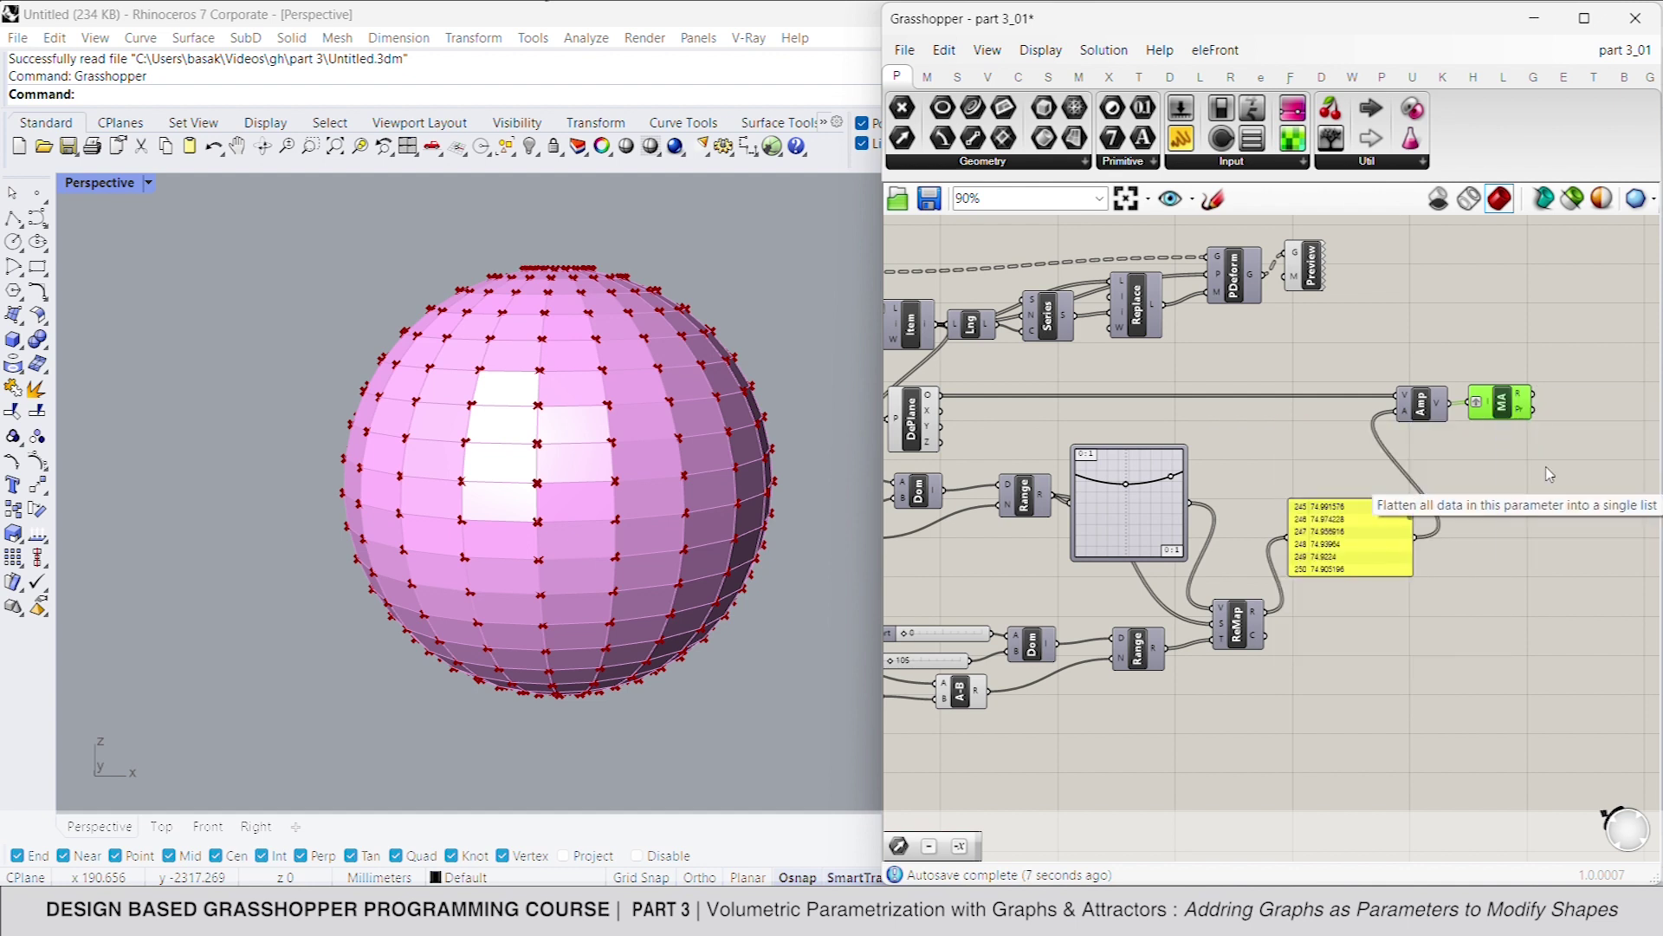
Reposition the Replace component above Mass Addition and connect the flattened Result to the Replace component's Item input
{"action": "scroll", "coordinate": [1438, 381], "scroll_direction": "down", "scroll_amount": 2}
{"action": "left_click_drag", "start_coordinate": [1484, 256], "coordinate": [1482, 348]}
{"action": "left_click", "coordinate": [1516, 388]}
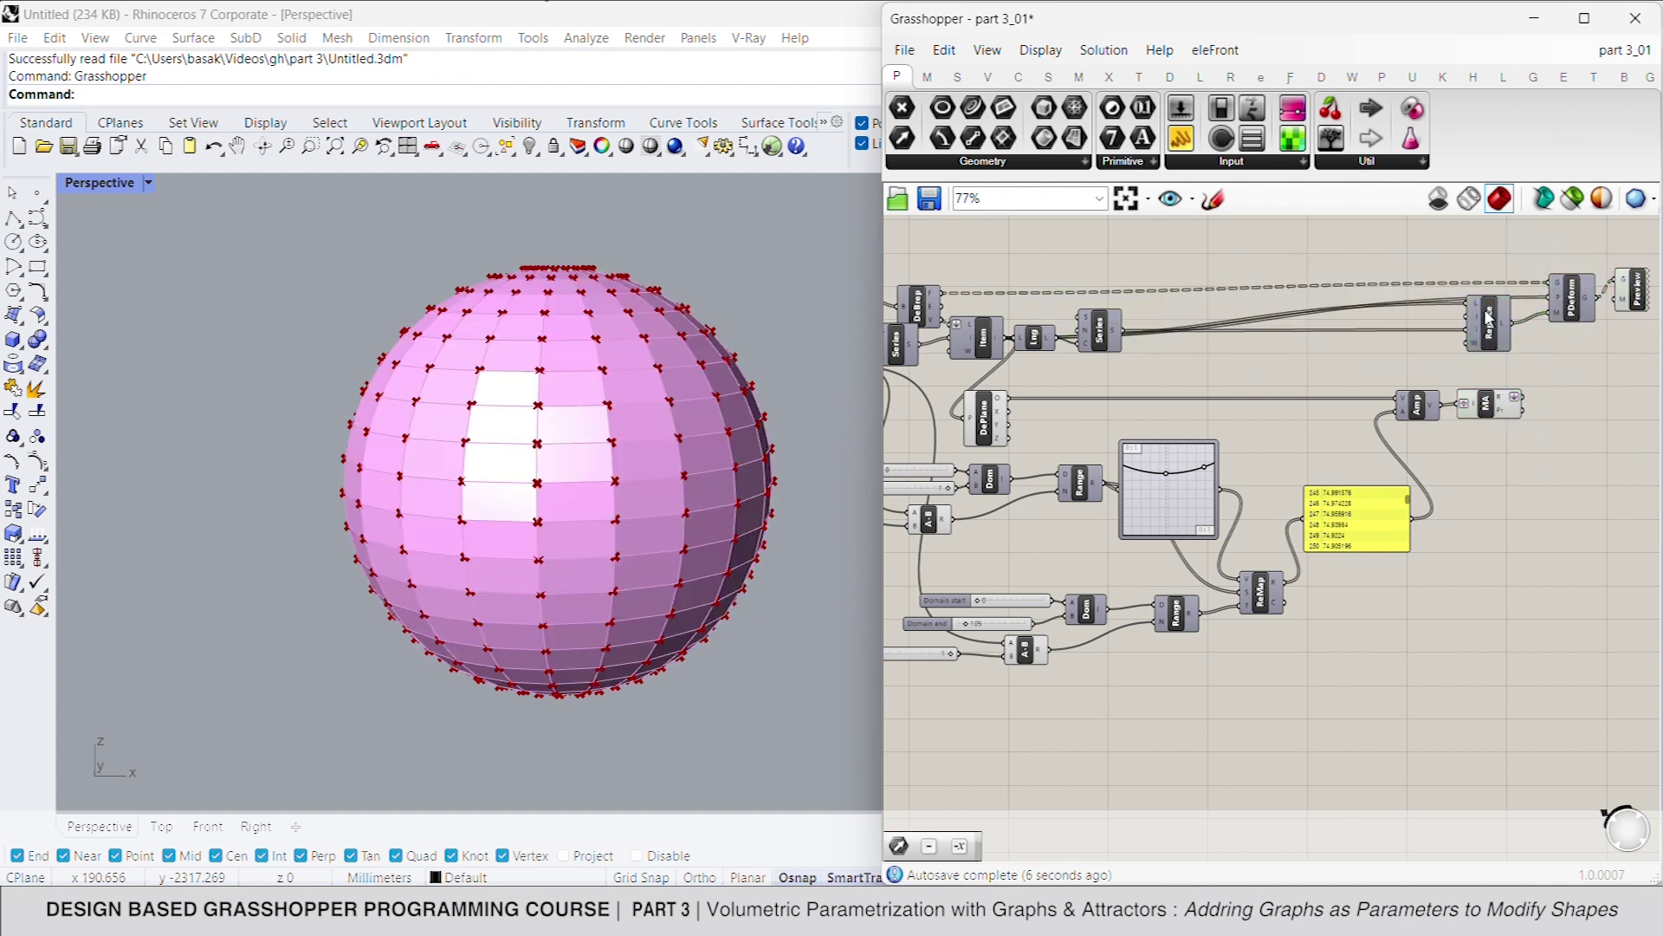
{"action": "left_click_drag", "start_coordinate": [1529, 407], "coordinate": [1466, 321]}
Lower the Remap target's Domain end slider to 14 and set the vertex Series' Step slider to 4
{"action": "right_click_drag", "start_coordinate": [1136, 526], "coordinate": [1320, 505]}
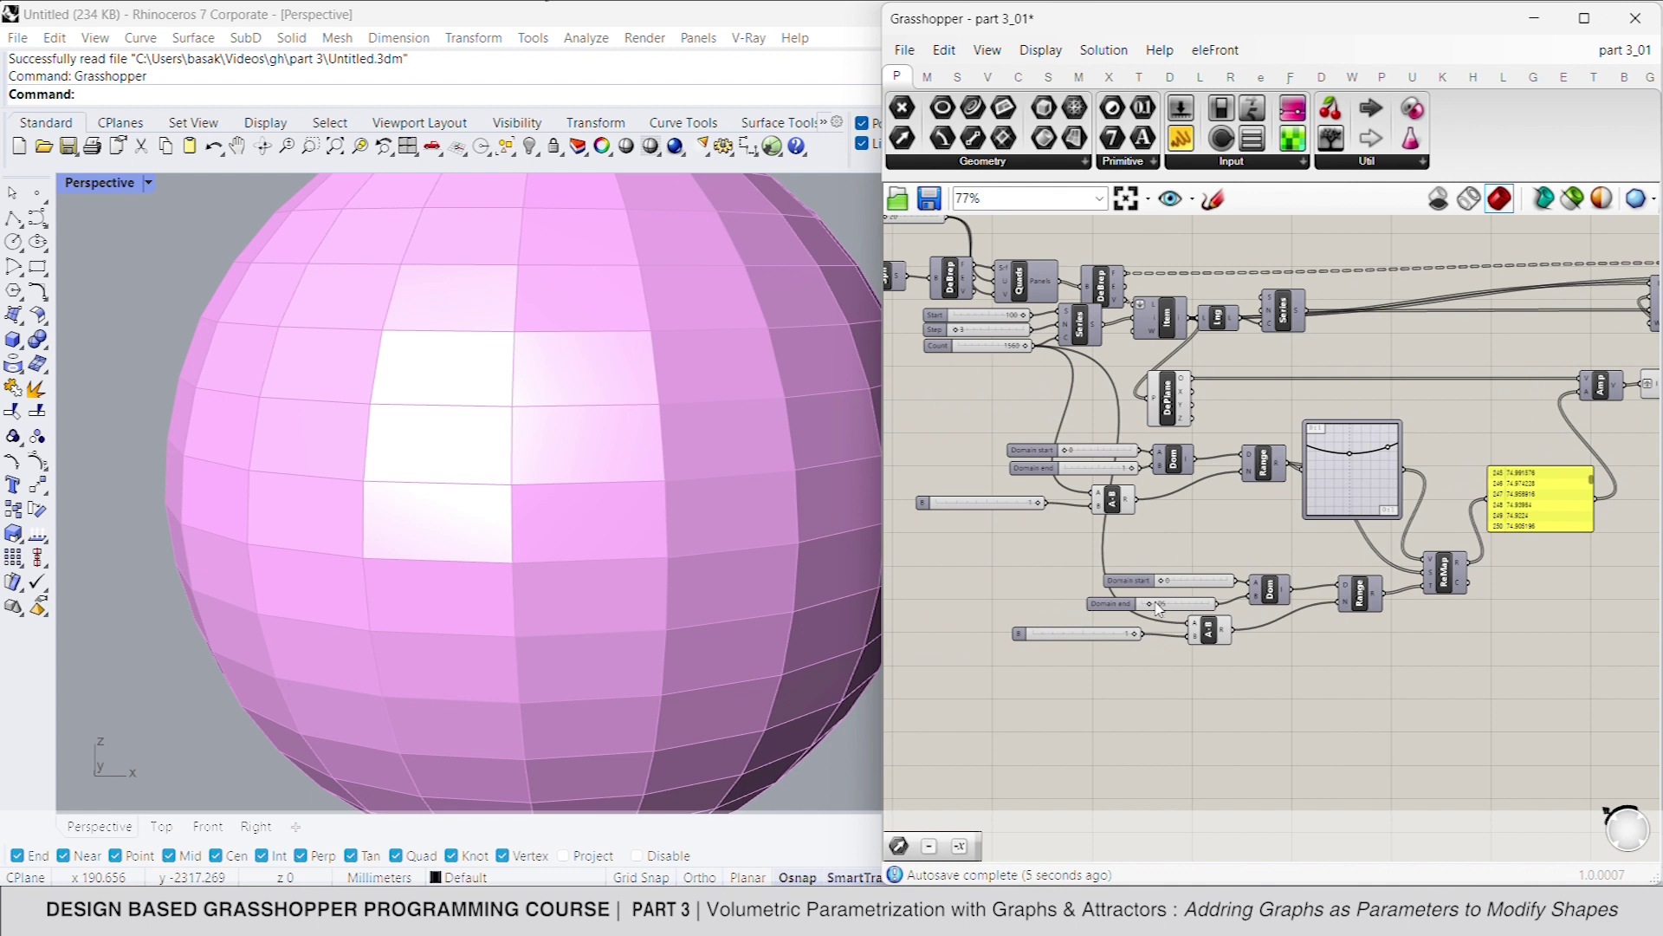
{"action": "left_click_drag", "start_coordinate": [1152, 606], "coordinate": [1145, 609]}
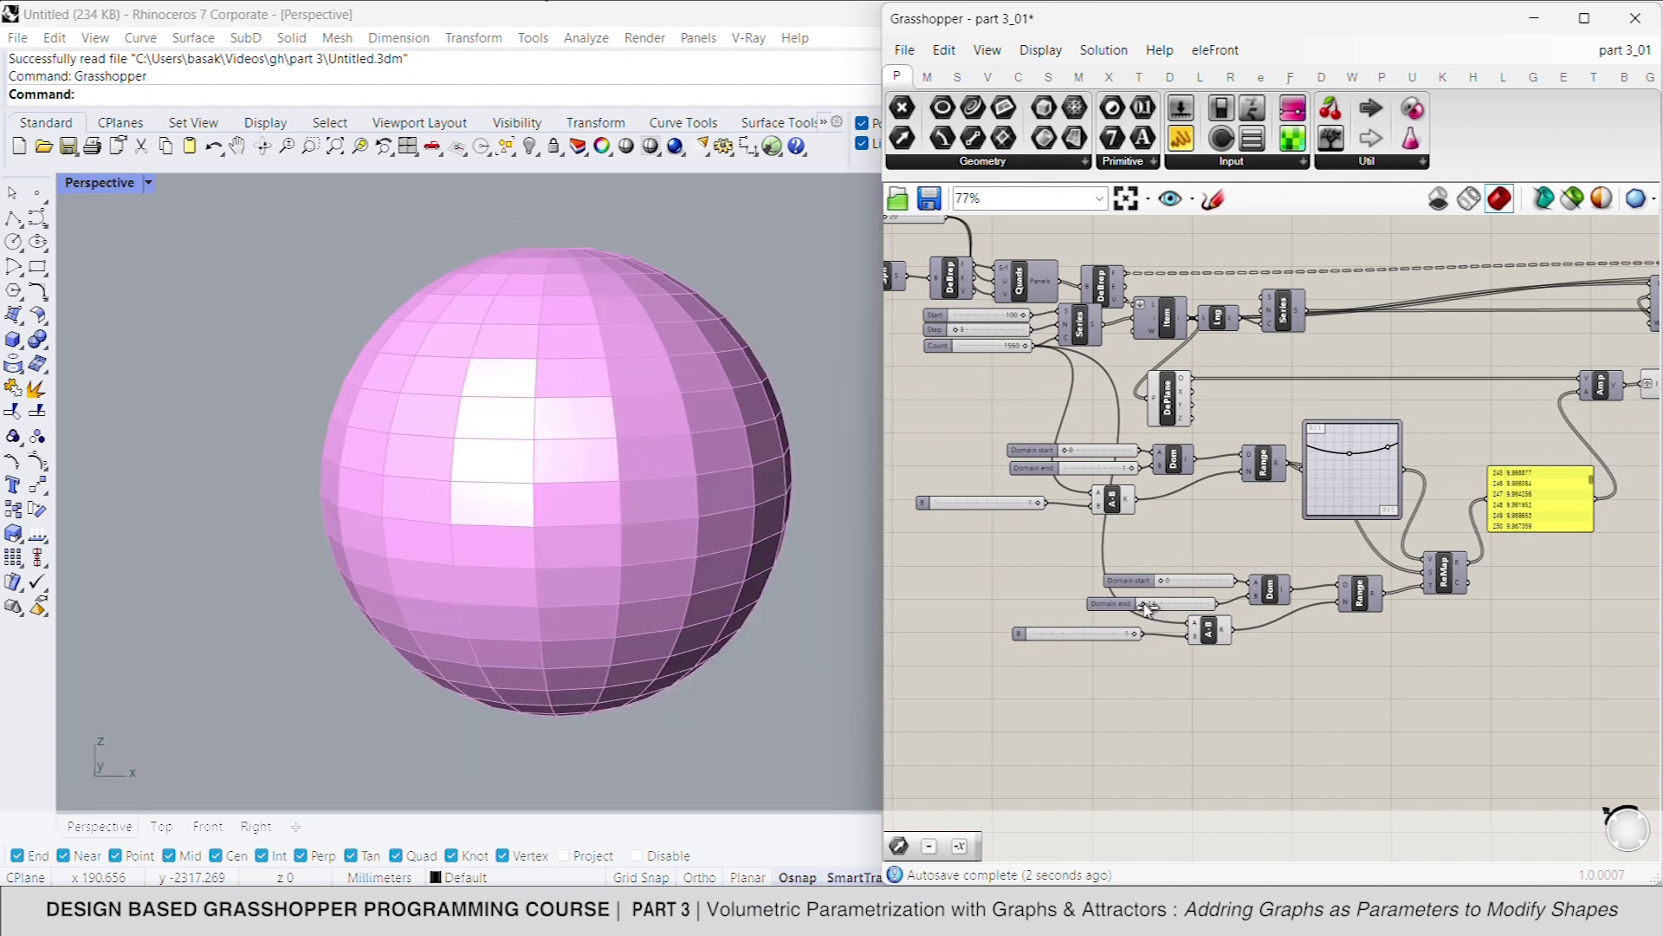
{"action": "scroll", "coordinate": [973, 337], "scroll_direction": "up", "scroll_amount": 5}
{"action": "double_click", "coordinate": [961, 337]}
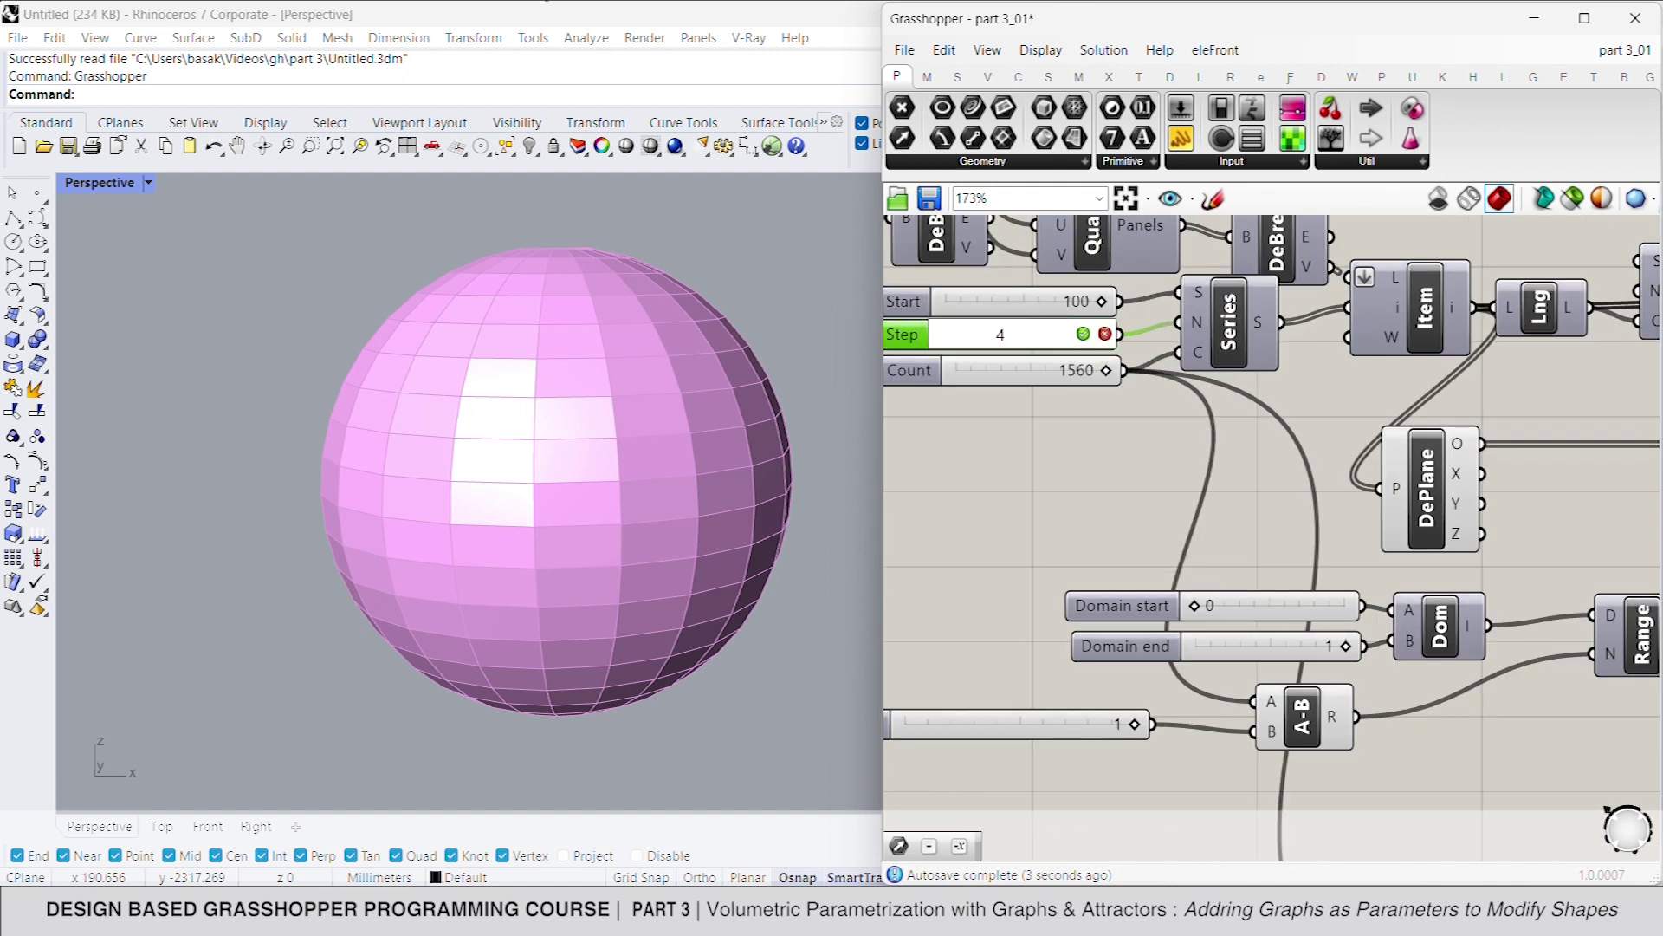
{"action": "key", "text": "Return"}
{"action": "right_click_drag", "start_coordinate": [557, 460], "coordinate": [583, 552]}
Add a Negative component and wire it between the Domain end slider set to 14 and the target Domain's B input
{"action": "right_click_drag", "start_coordinate": [1296, 676], "coordinate": [1244, 566]}
{"action": "right_click_drag", "start_coordinate": [1430, 689], "coordinate": [1351, 611]}
{"action": "scroll", "coordinate": [1351, 611], "scroll_direction": "down", "scroll_amount": 1}
{"action": "right_click_drag", "start_coordinate": [1396, 700], "coordinate": [1390, 606]}
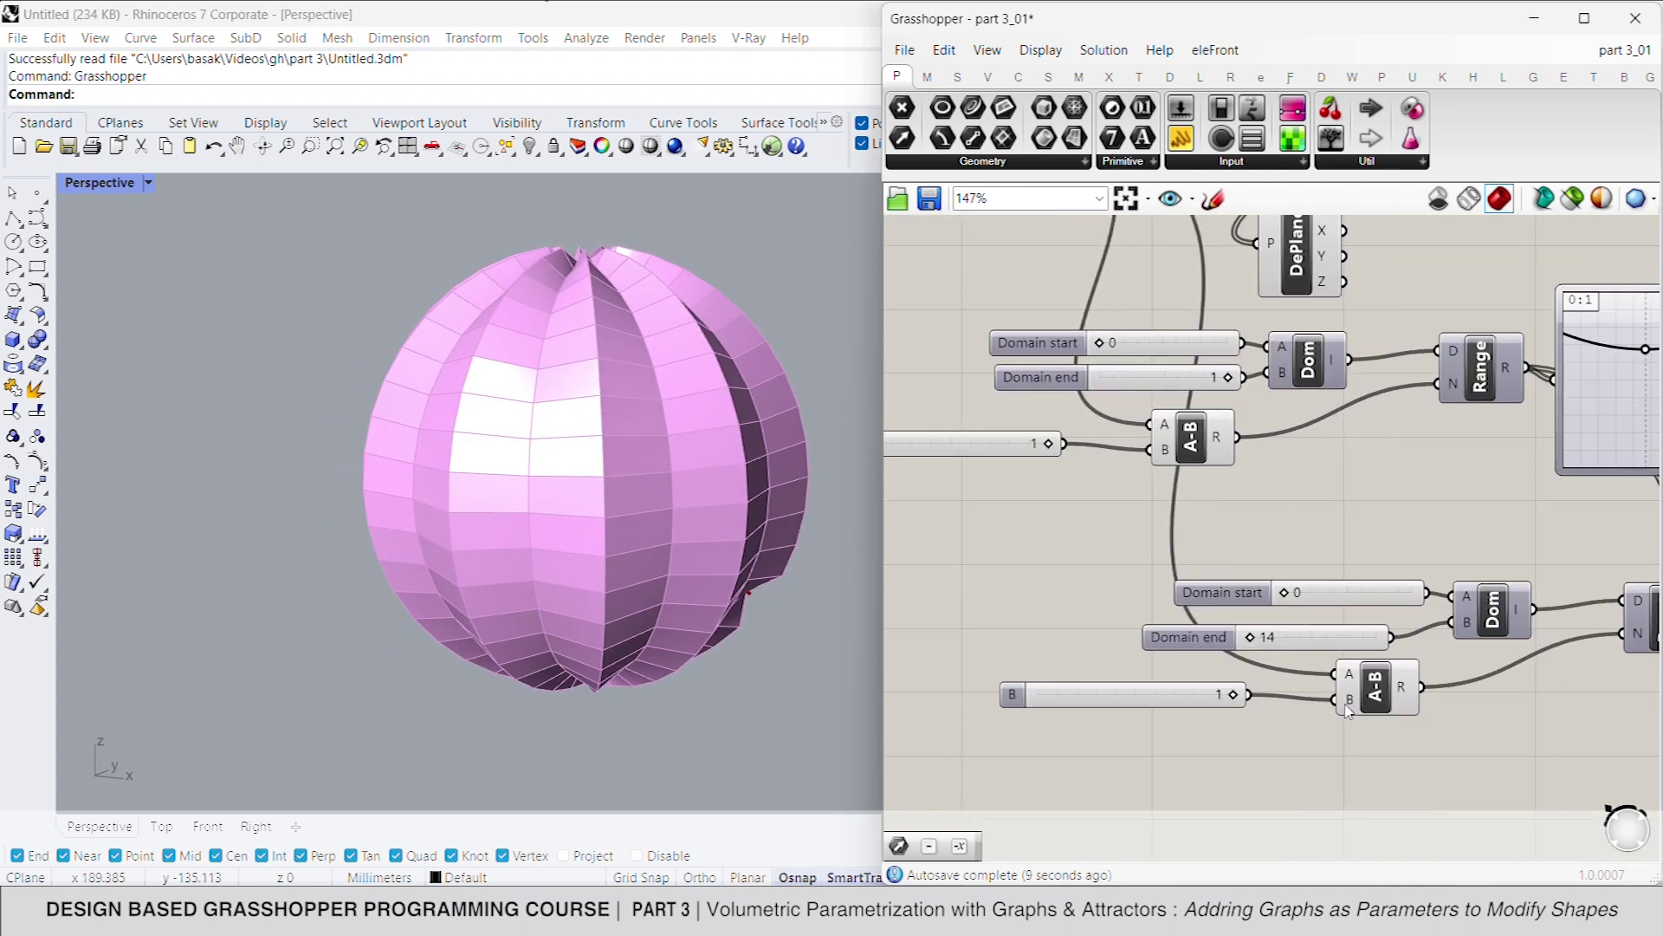
{"action": "mouse_move", "coordinate": [1272, 749]}
{"action": "right_mouse_down"}
{"action": "mouse_move", "coordinate": [1251, 737]}
{"action": "mouse_move", "coordinate": [1283, 725]}
{"action": "mouse_move", "coordinate": [1288, 751]}
{"action": "right_mouse_up"}
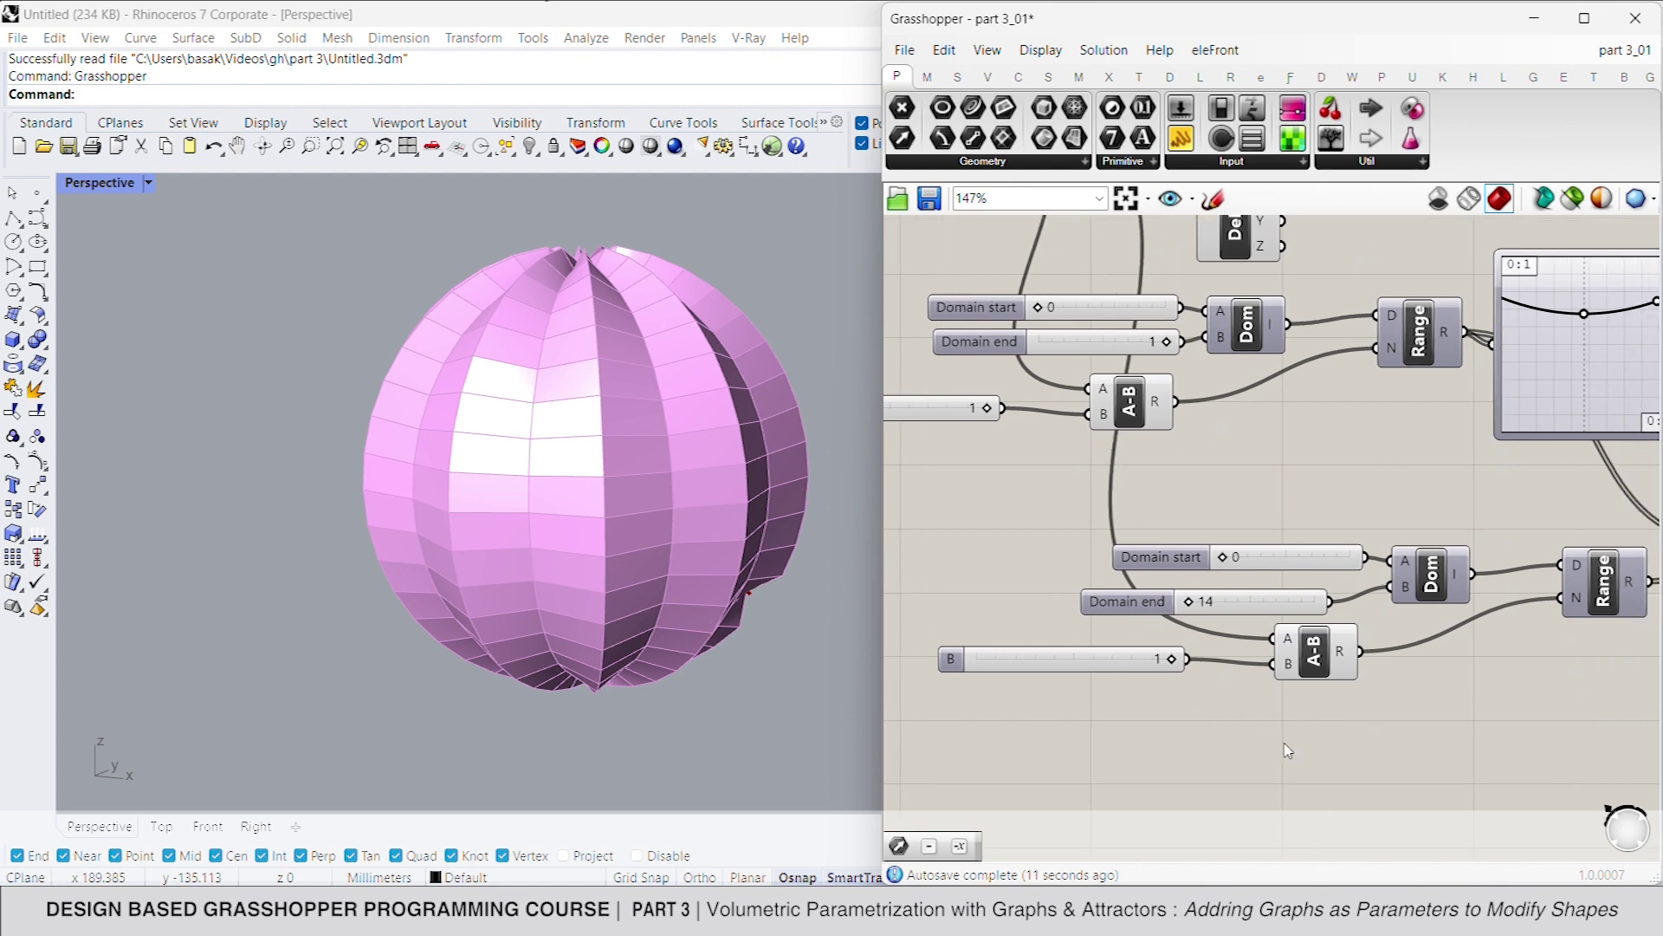
{"action": "double_click", "coordinate": [1284, 742]}
{"action": "type", "text": "neg"}
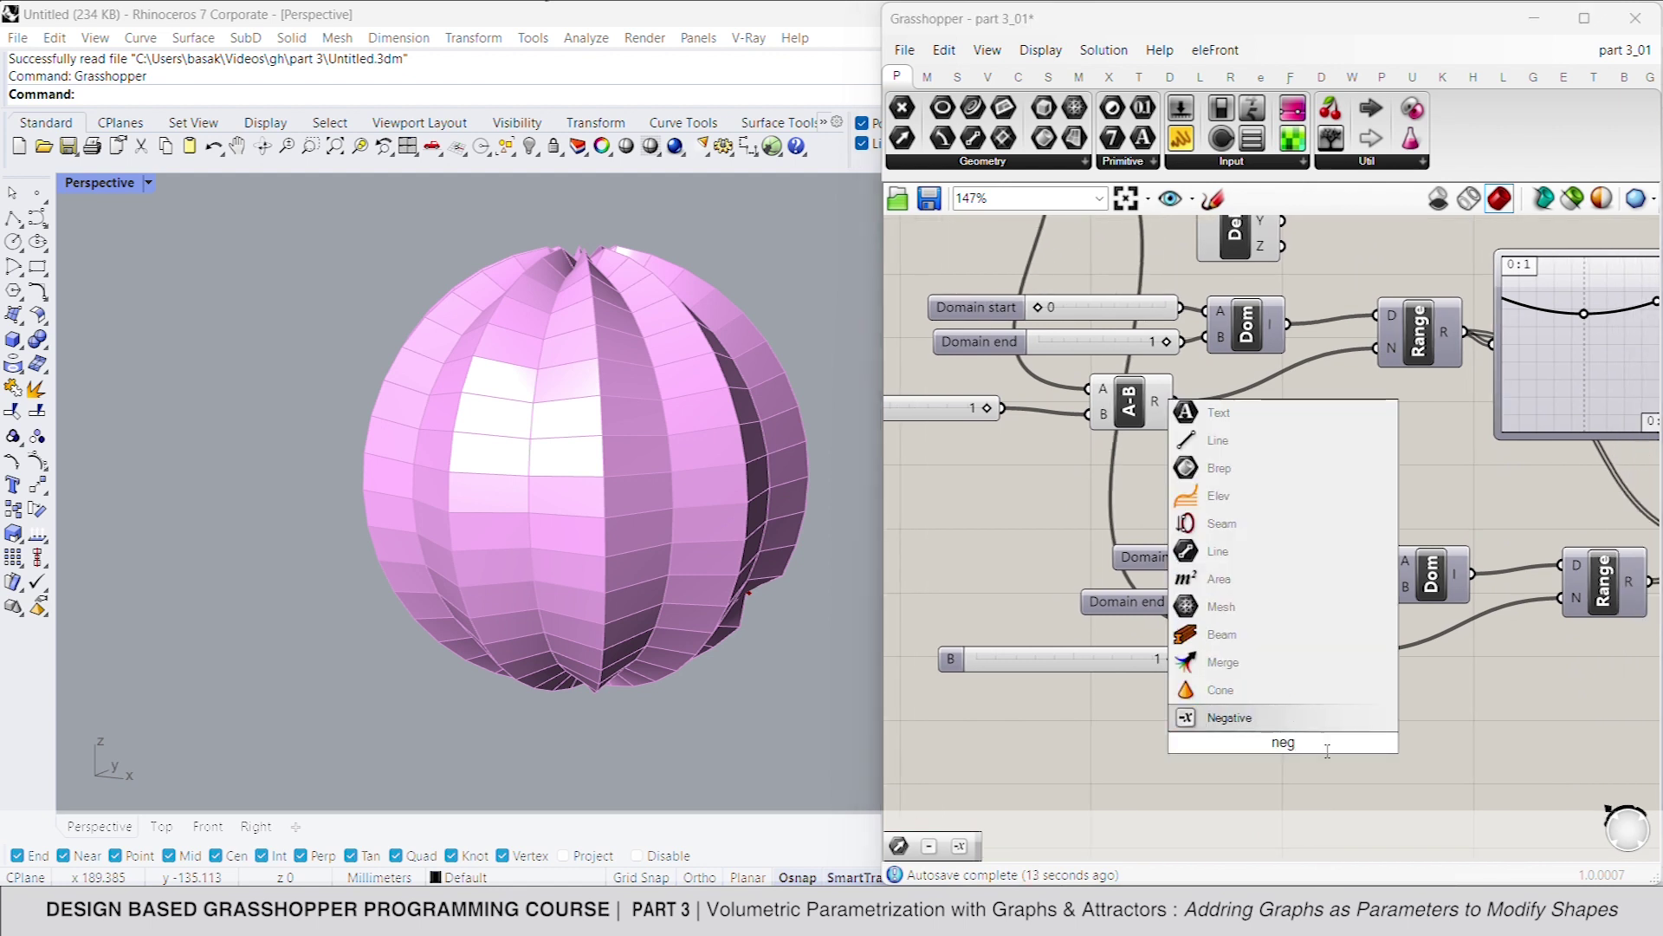
{"action": "key", "text": "Return"}
{"action": "left_click_drag", "start_coordinate": [1274, 755], "coordinate": [1377, 735]}
{"action": "left_click_drag", "start_coordinate": [1330, 604], "coordinate": [1389, 587]}
Rearrange the lower Subtraction group, the Negative component and its slider around the Domain, and set the Negative's Value slider to 19
{"action": "left_click", "coordinate": [1126, 660]}
{"action": "left_click", "coordinate": [1314, 660], "text": "shift"}
{"action": "left_click_drag", "start_coordinate": [1314, 660], "coordinate": [1403, 831]}
{"action": "left_click_drag", "start_coordinate": [1392, 758], "coordinate": [1352, 654]}
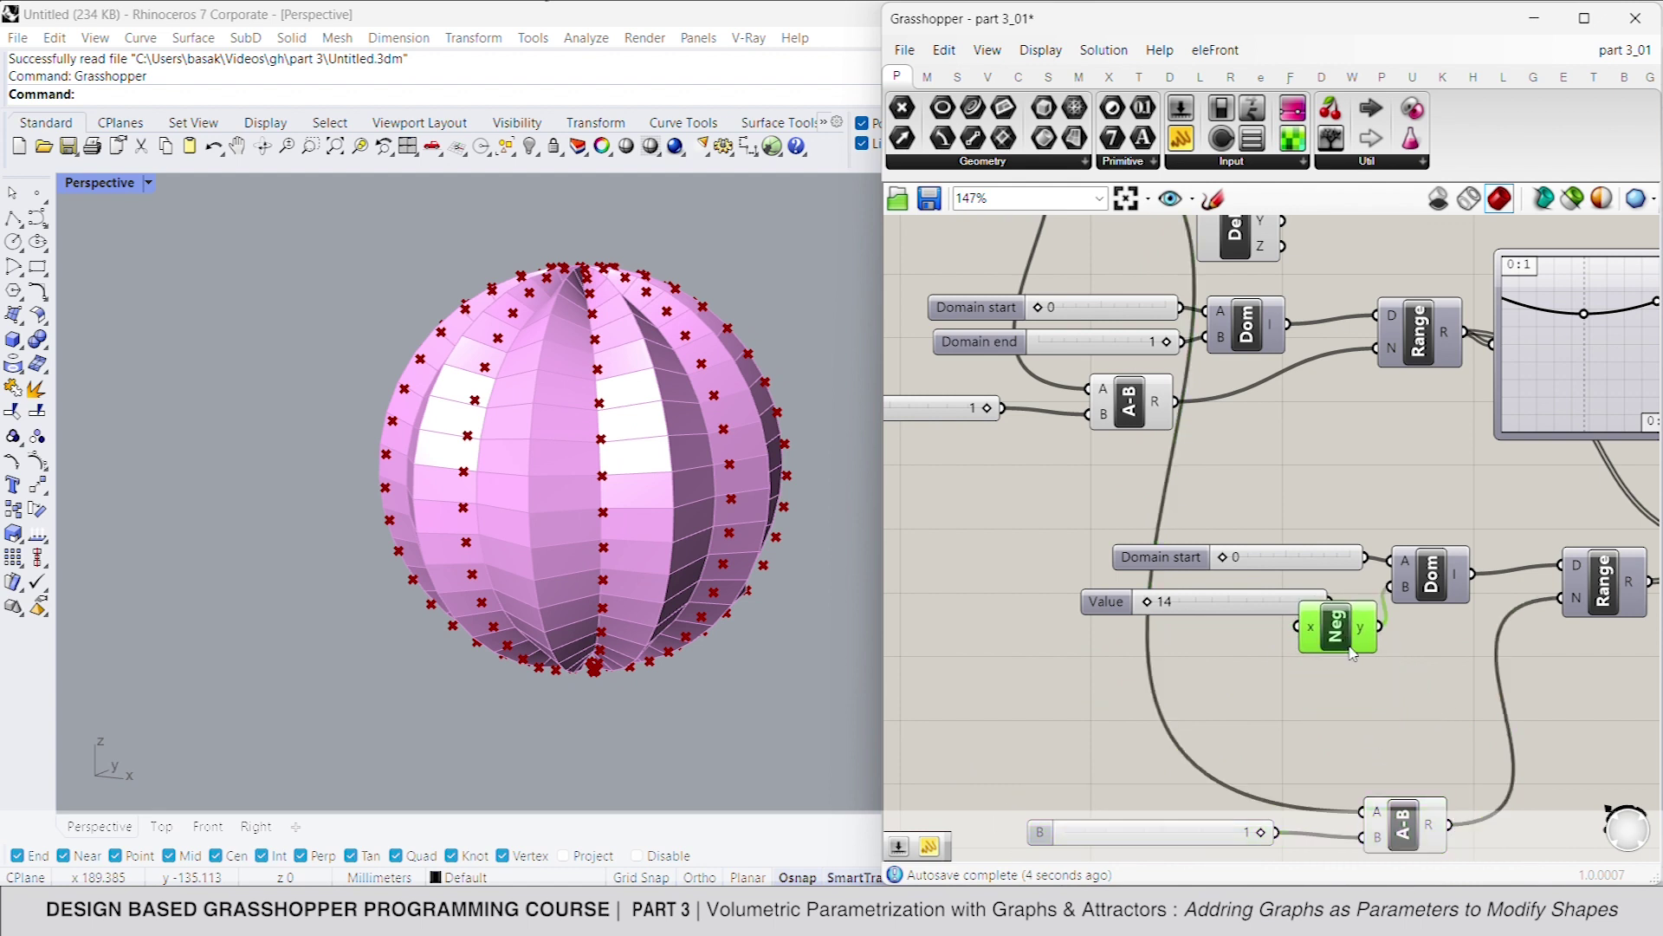
{"action": "left_click_drag", "start_coordinate": [1259, 617], "coordinate": [1019, 614]}
{"action": "left_click", "coordinate": [1231, 644]}
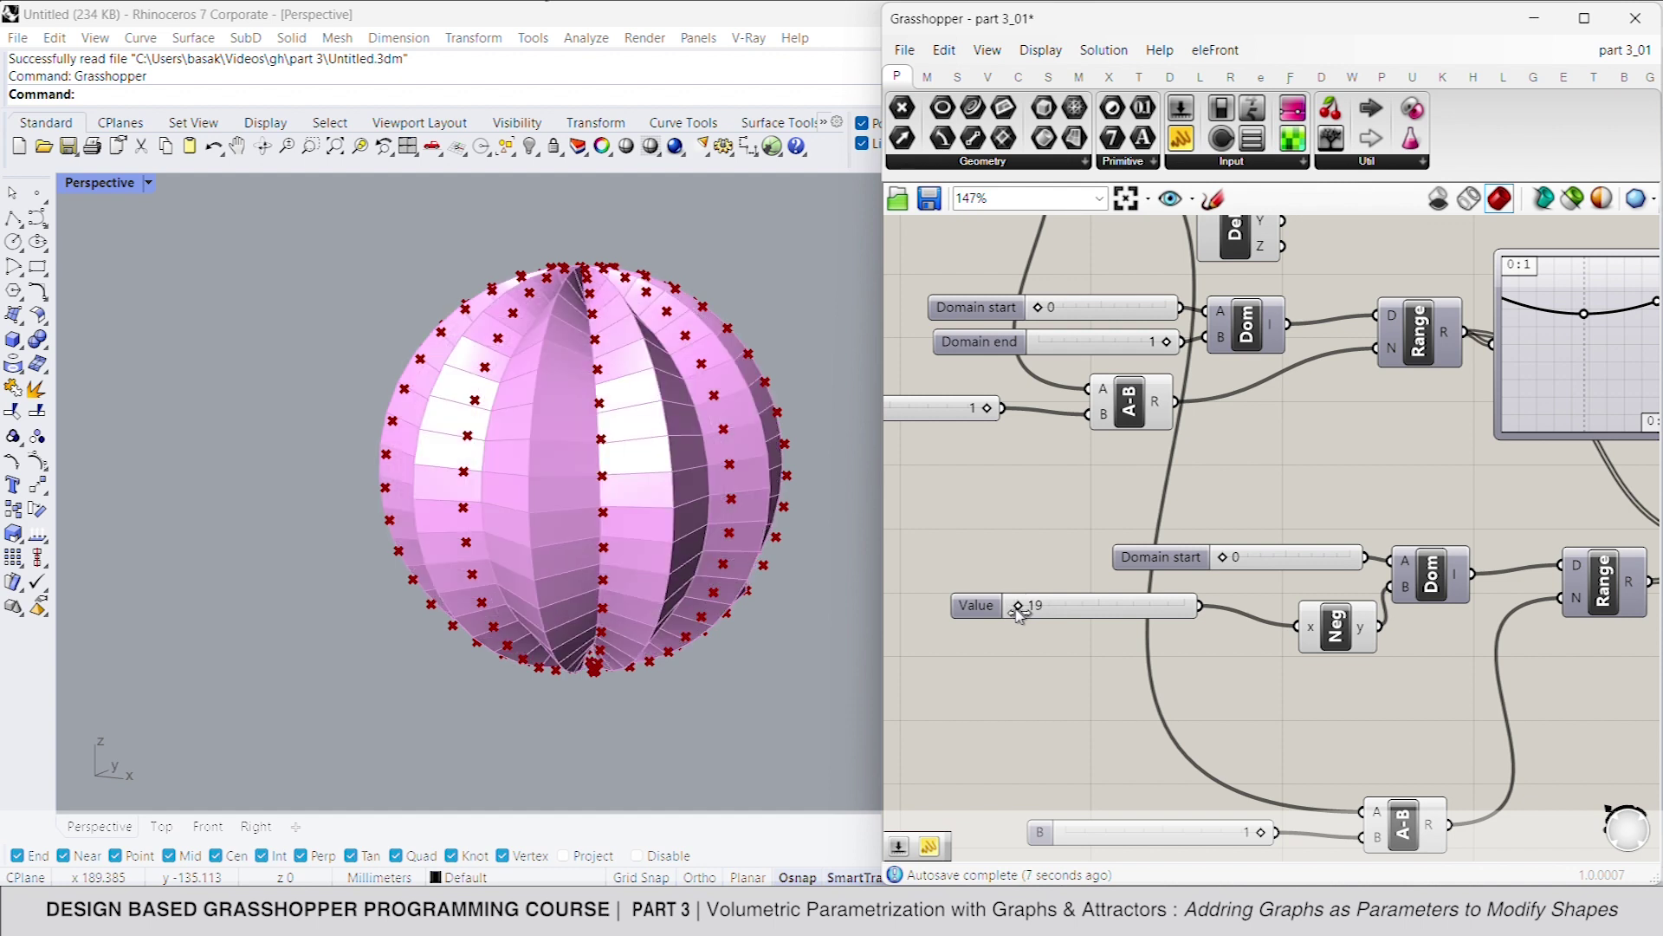
Turn off the preview of the Deconstruct Plane component to hide its points in the viewport
{"action": "scroll", "coordinate": [1018, 612], "scroll_direction": "down", "scroll_amount": 5}
{"action": "right_click_drag", "start_coordinate": [1124, 724], "coordinate": [1184, 716]}
{"action": "scroll", "coordinate": [1117, 453], "scroll_direction": "up", "scroll_amount": 3}
{"action": "right_click", "coordinate": [1152, 485]}
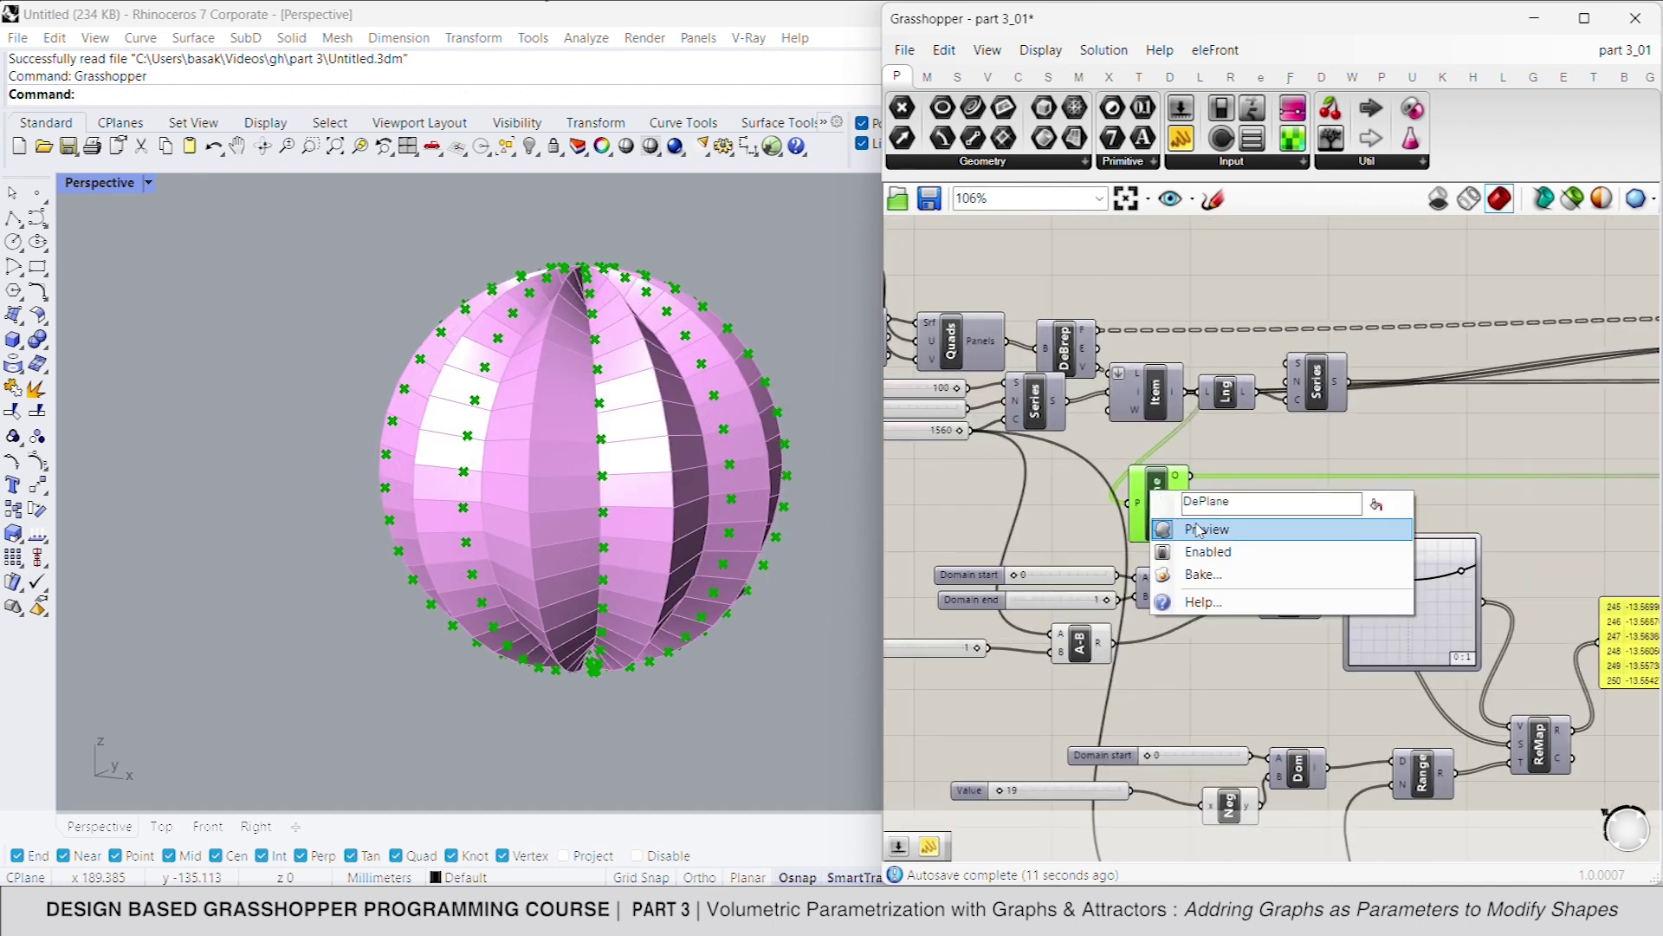
{"action": "left_click", "coordinate": [1230, 525]}
Move the Custom Preview component farther from Point Deform to open space for more components between them
{"action": "right_click_drag", "start_coordinate": [1313, 518], "coordinate": [792, 459]}
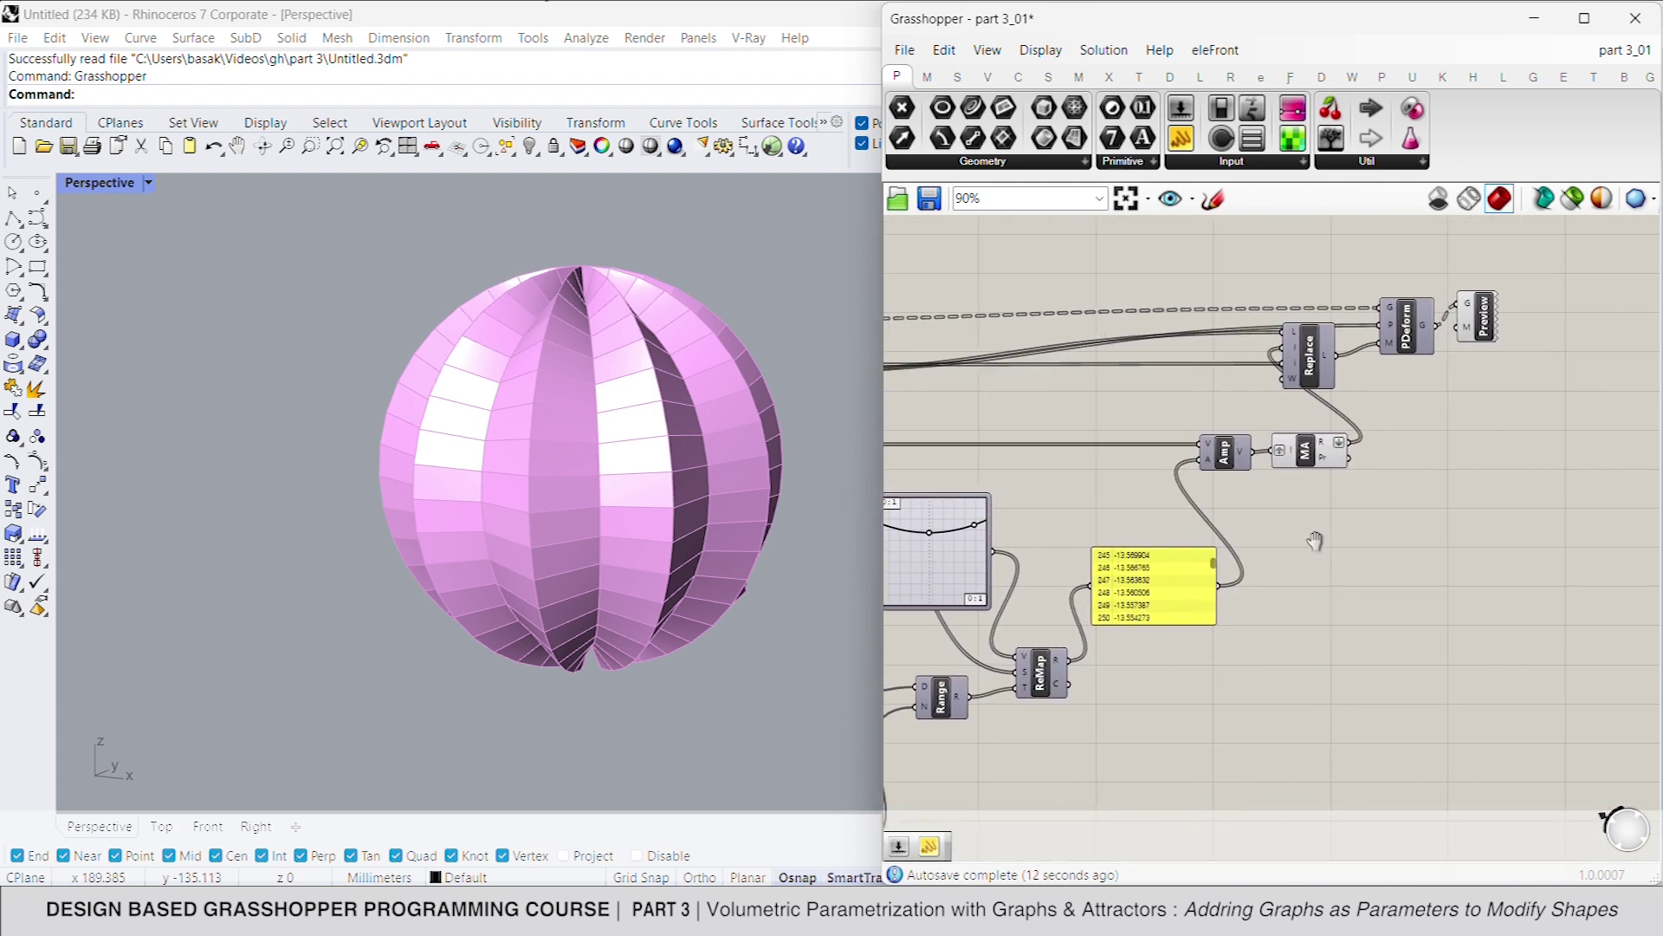
{"action": "scroll", "coordinate": [1212, 576], "scroll_direction": "down", "scroll_amount": 1}
{"action": "left_click_drag", "start_coordinate": [1371, 358], "coordinate": [1492, 368]}
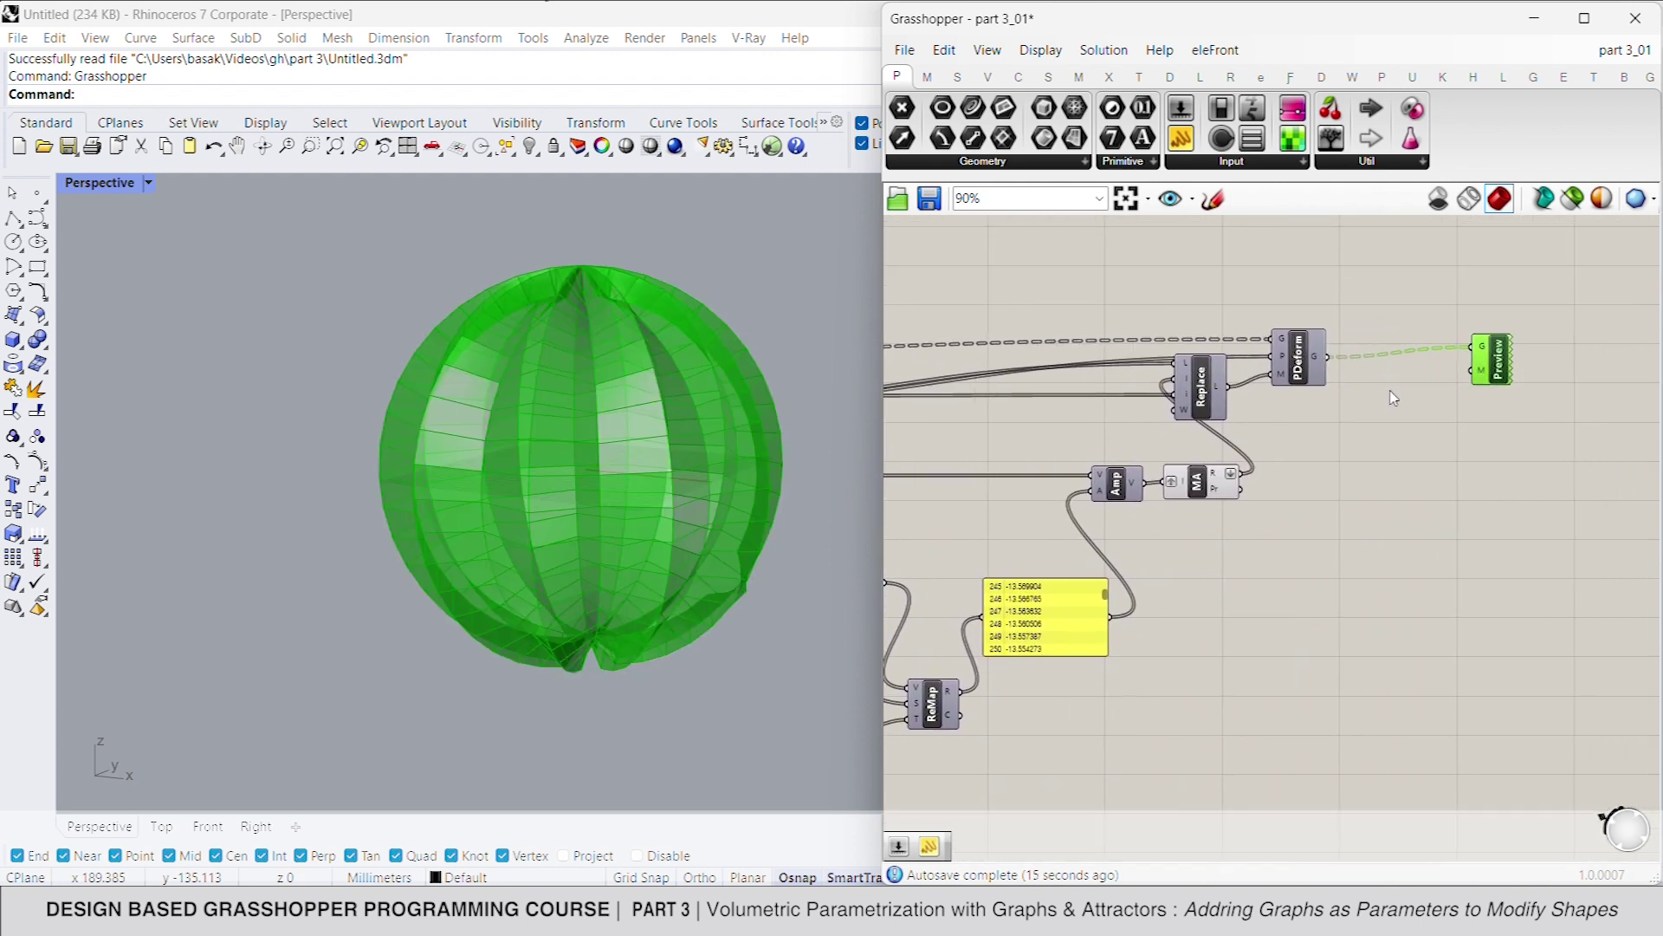
{"action": "left_click", "coordinate": [1391, 395]}
Add a Brep Join component fed by Point Deform's Geometry output and shift the Custom Preview farther away from it
{"action": "mouse_move", "coordinate": [1319, 373]}
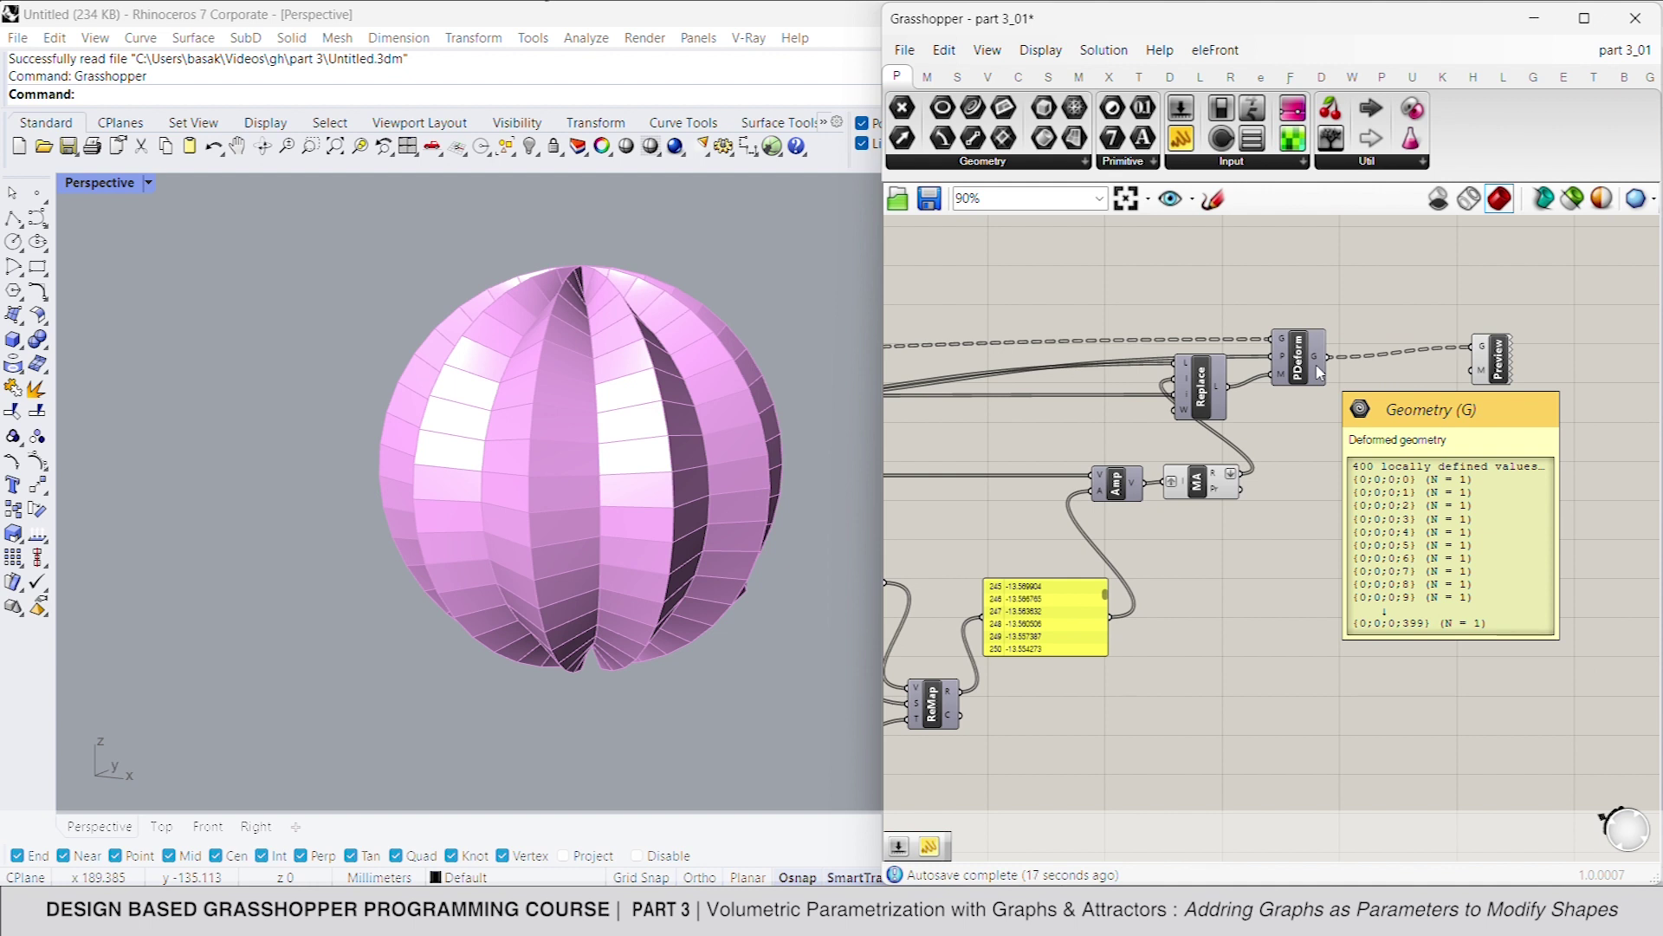
{"action": "double_click", "coordinate": [1406, 396]}
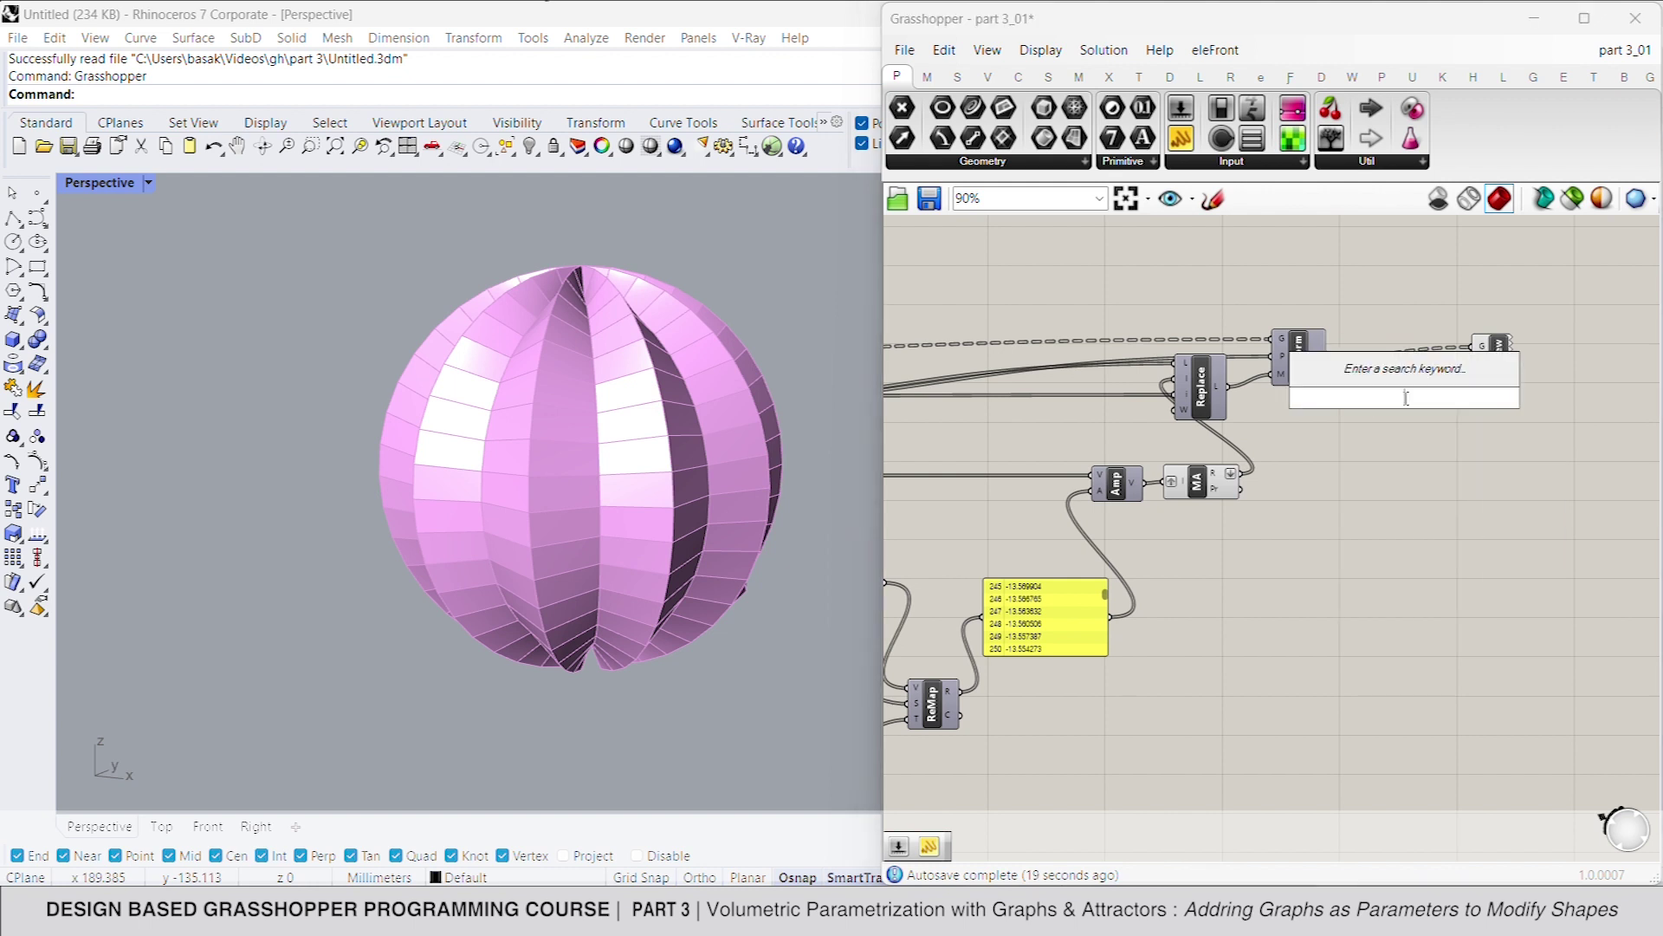
{"action": "type", "text": "join bre"}
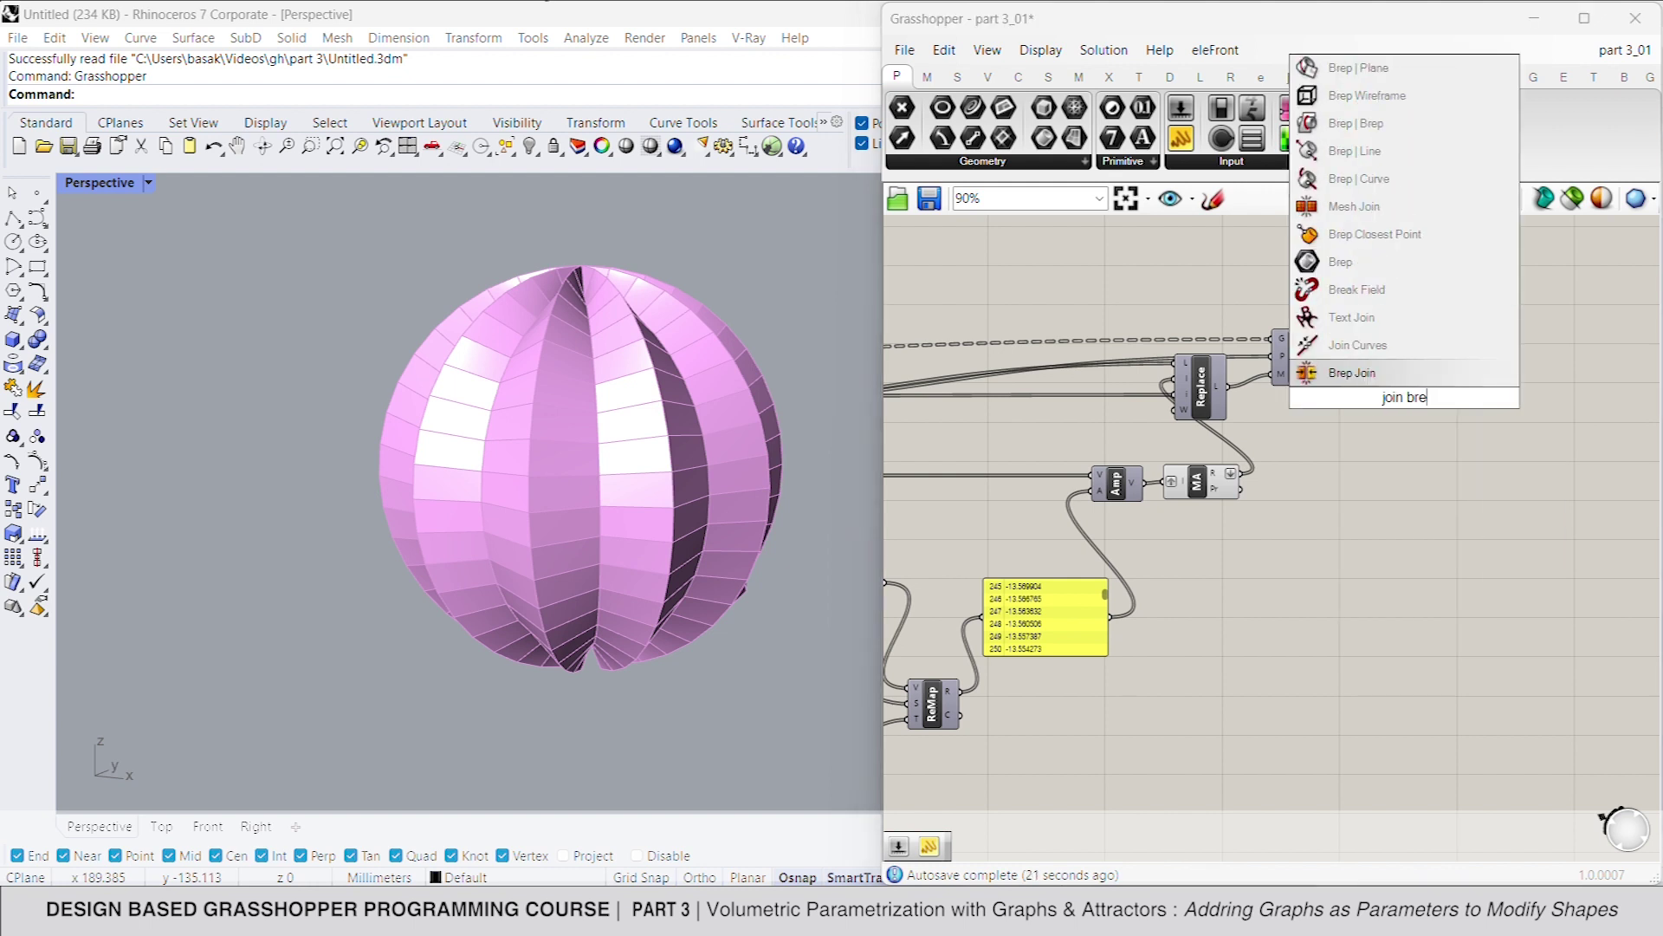
{"action": "key", "text": "Return"}
{"action": "left_click_drag", "start_coordinate": [1380, 391], "coordinate": [1328, 356]}
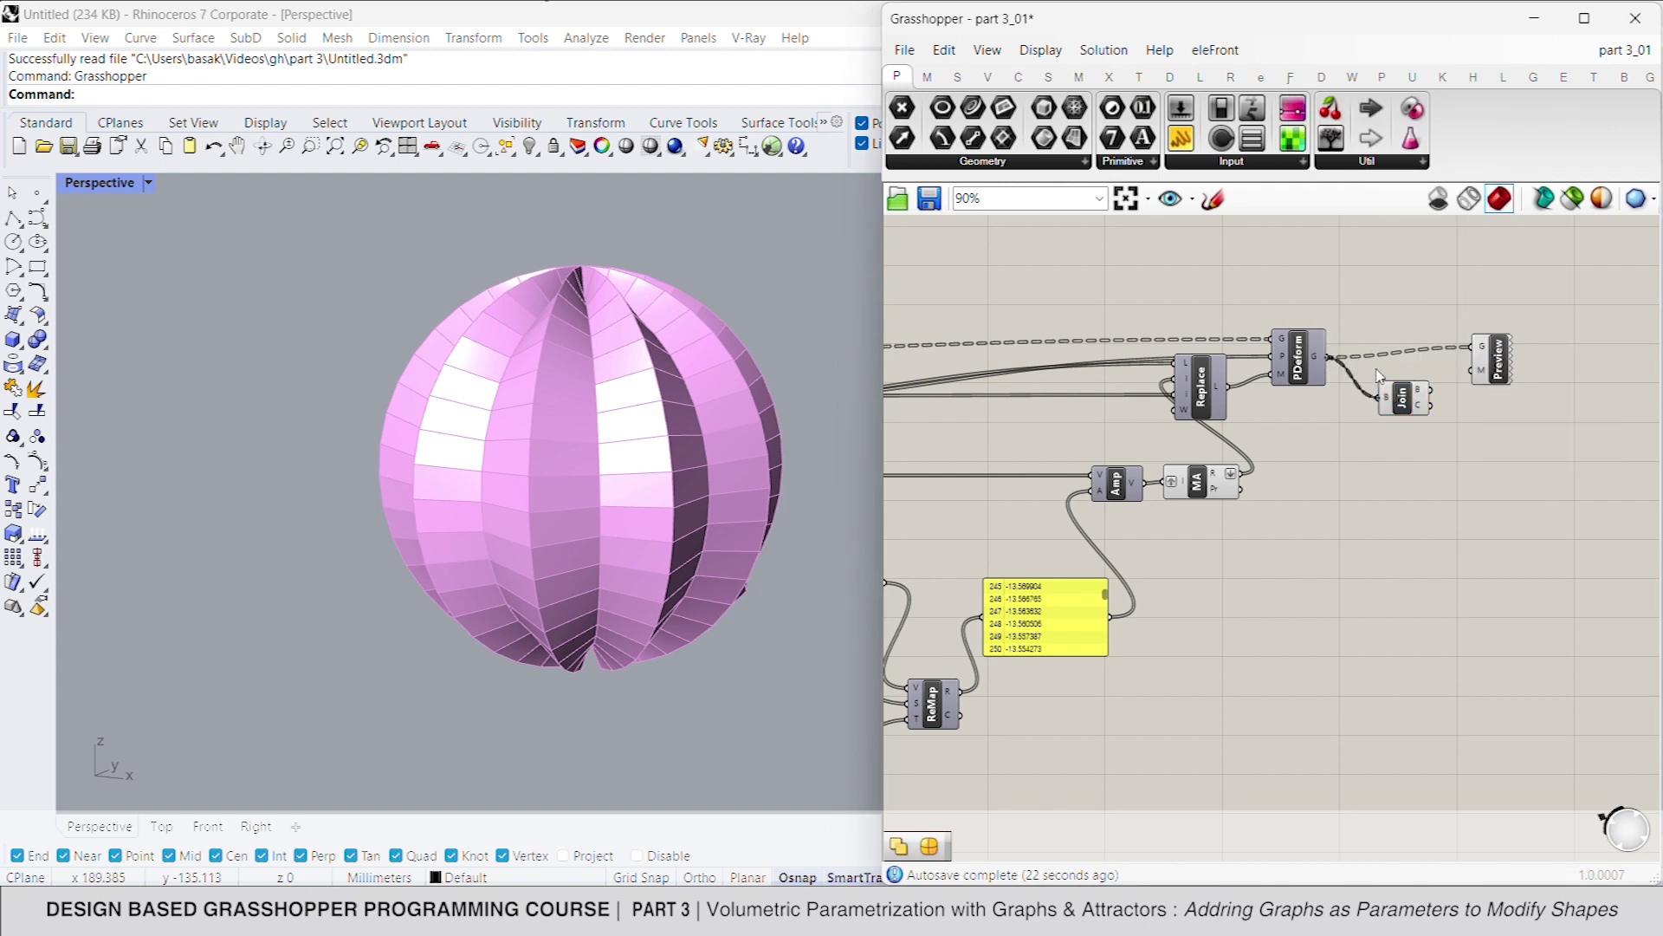
{"action": "right_click_drag", "start_coordinate": [1424, 396], "coordinate": [1354, 385]}
{"action": "left_click_drag", "start_coordinate": [1421, 356], "coordinate": [1492, 350]}
{"action": "left_click", "coordinate": [1412, 435]}
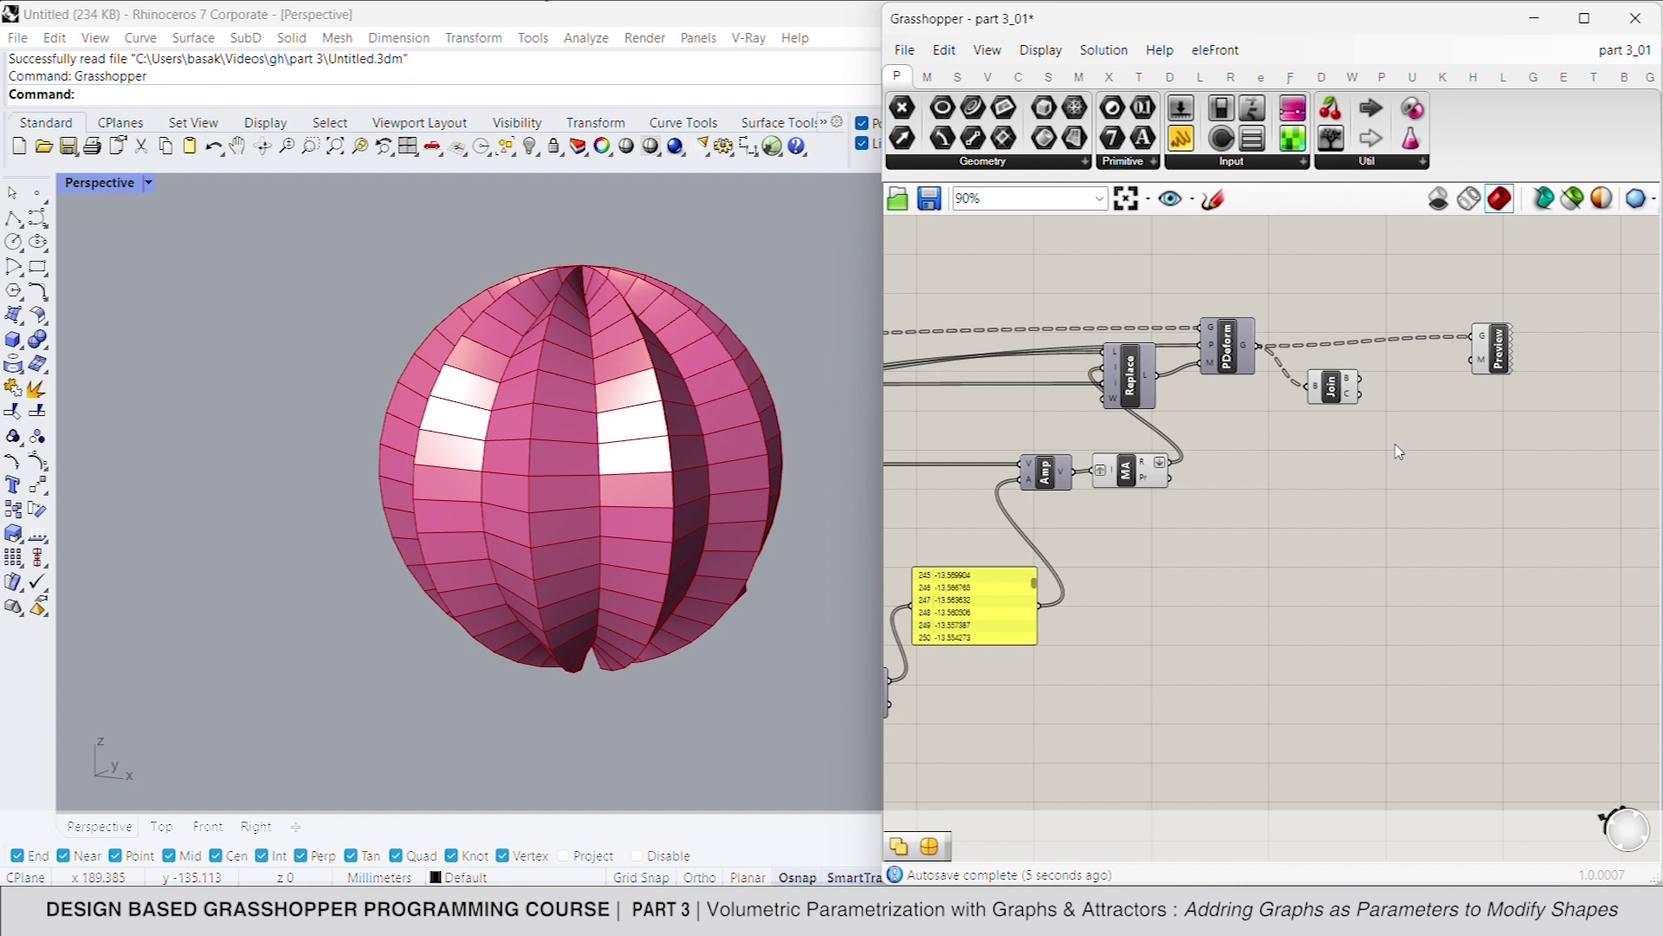
Add a SubD from Mesh component and place it just below the Custom Preview
{"action": "double_click", "coordinate": [1397, 446]}
{"action": "type", "text": "subd"}
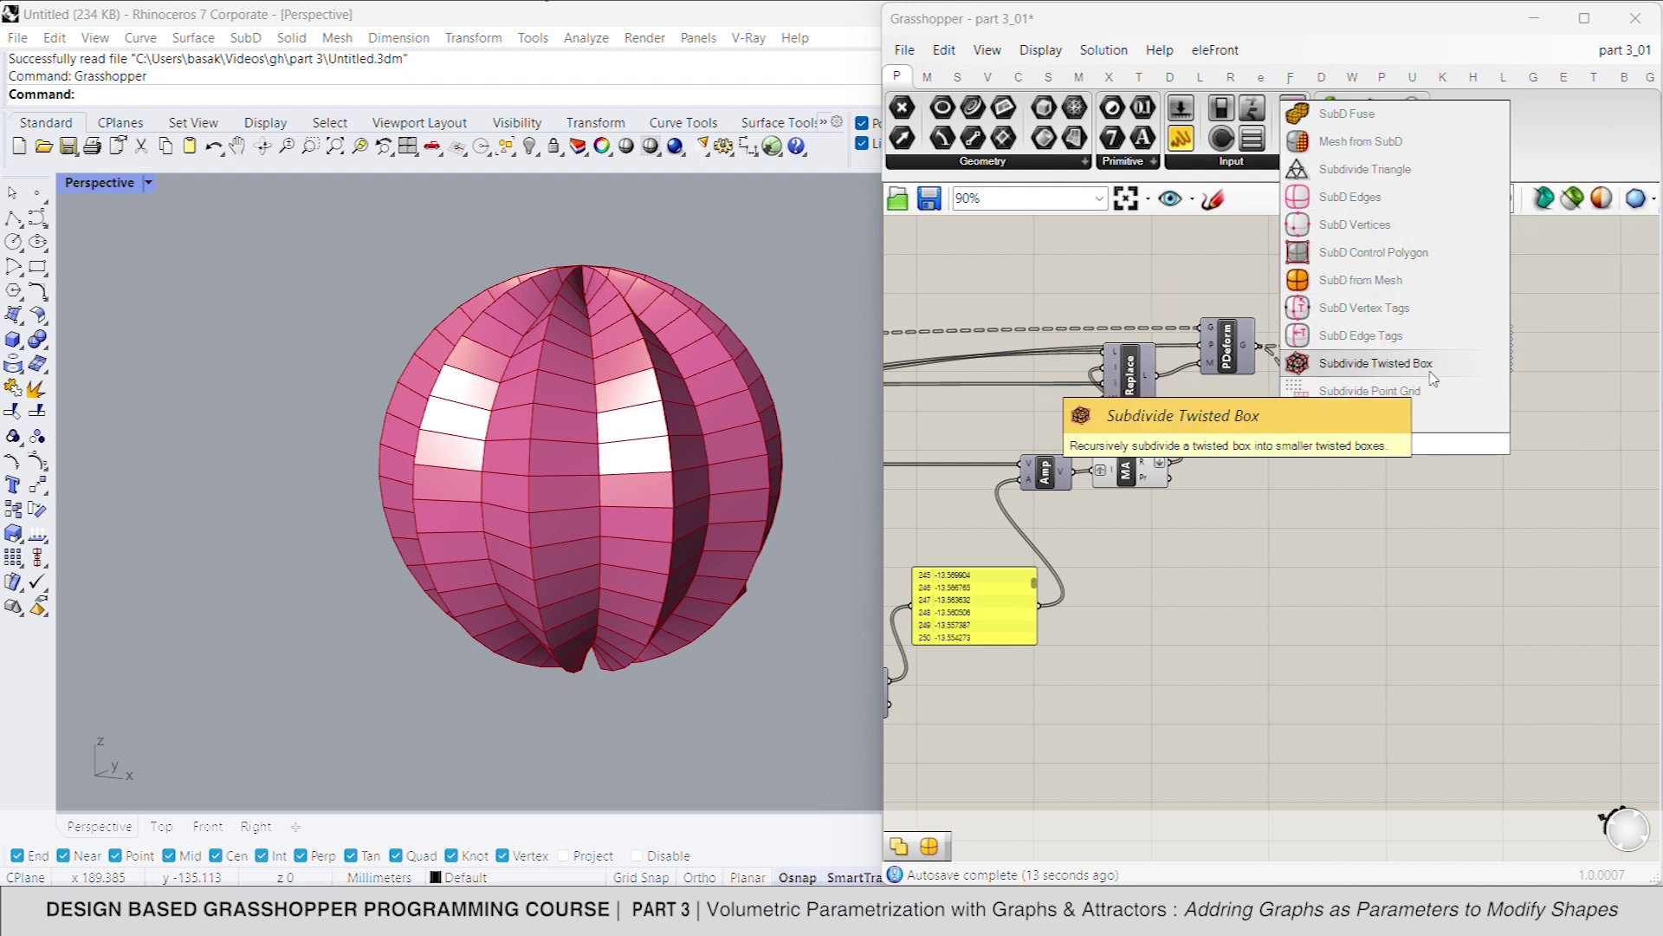
{"action": "left_click", "coordinate": [1360, 280]}
{"action": "left_click_drag", "start_coordinate": [1379, 425], "coordinate": [1463, 416]}
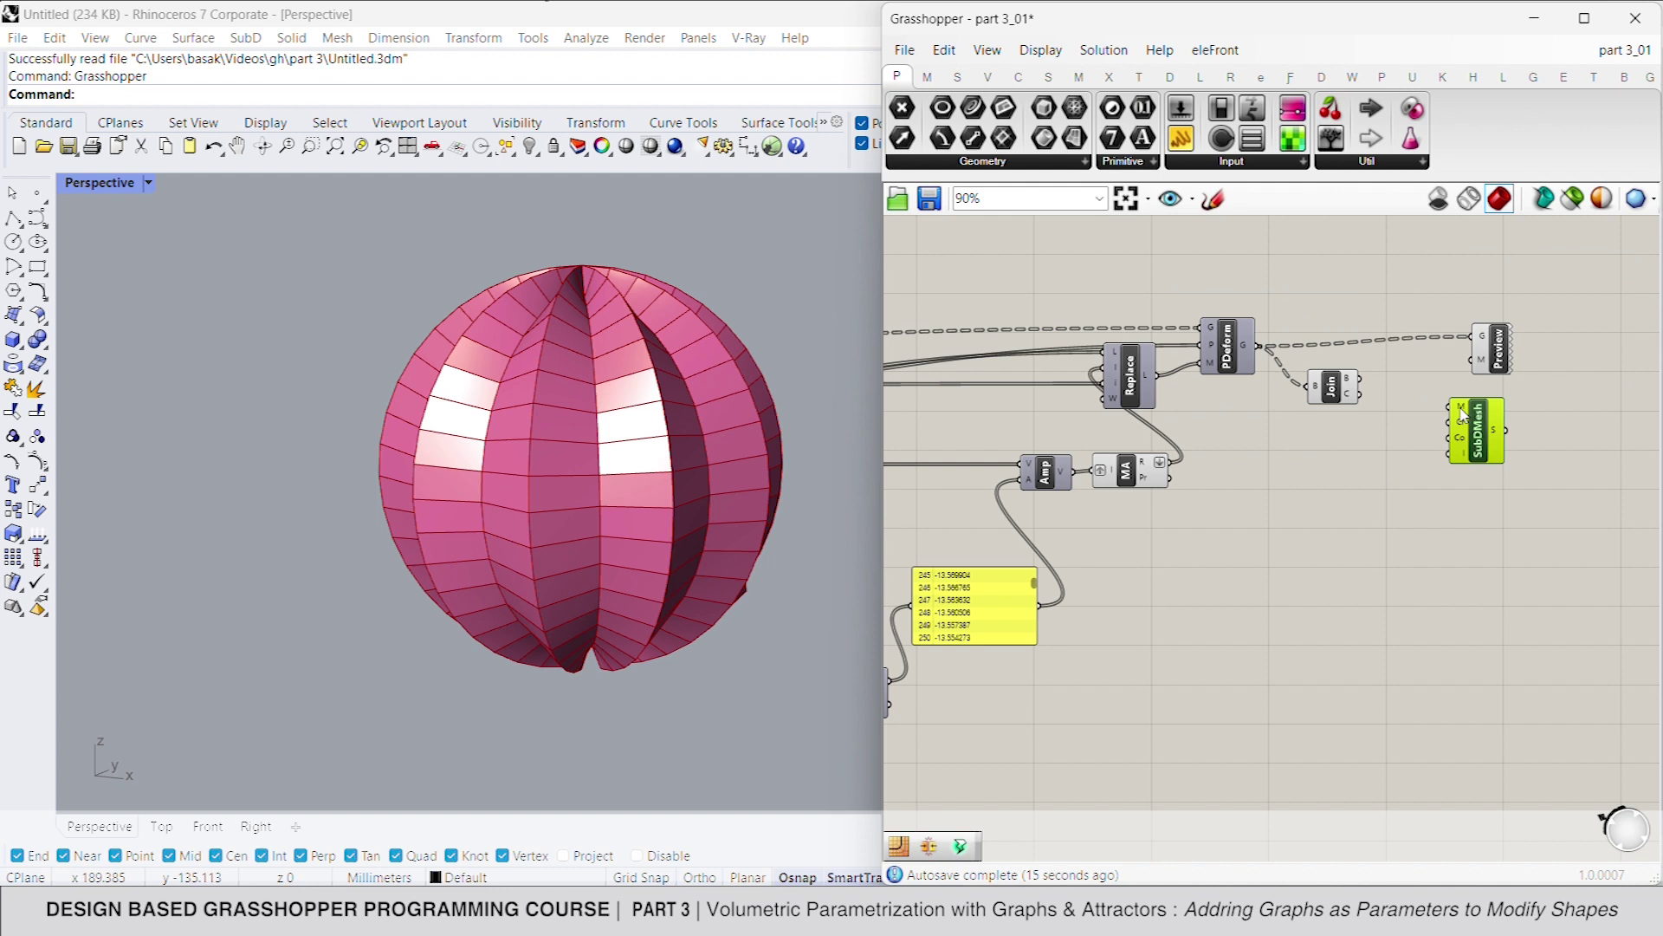
Add a Simple Mesh component beside Brep Join and wire it between the joined Breps and the SubD from Mesh input
{"action": "double_click", "coordinate": [1392, 429]}
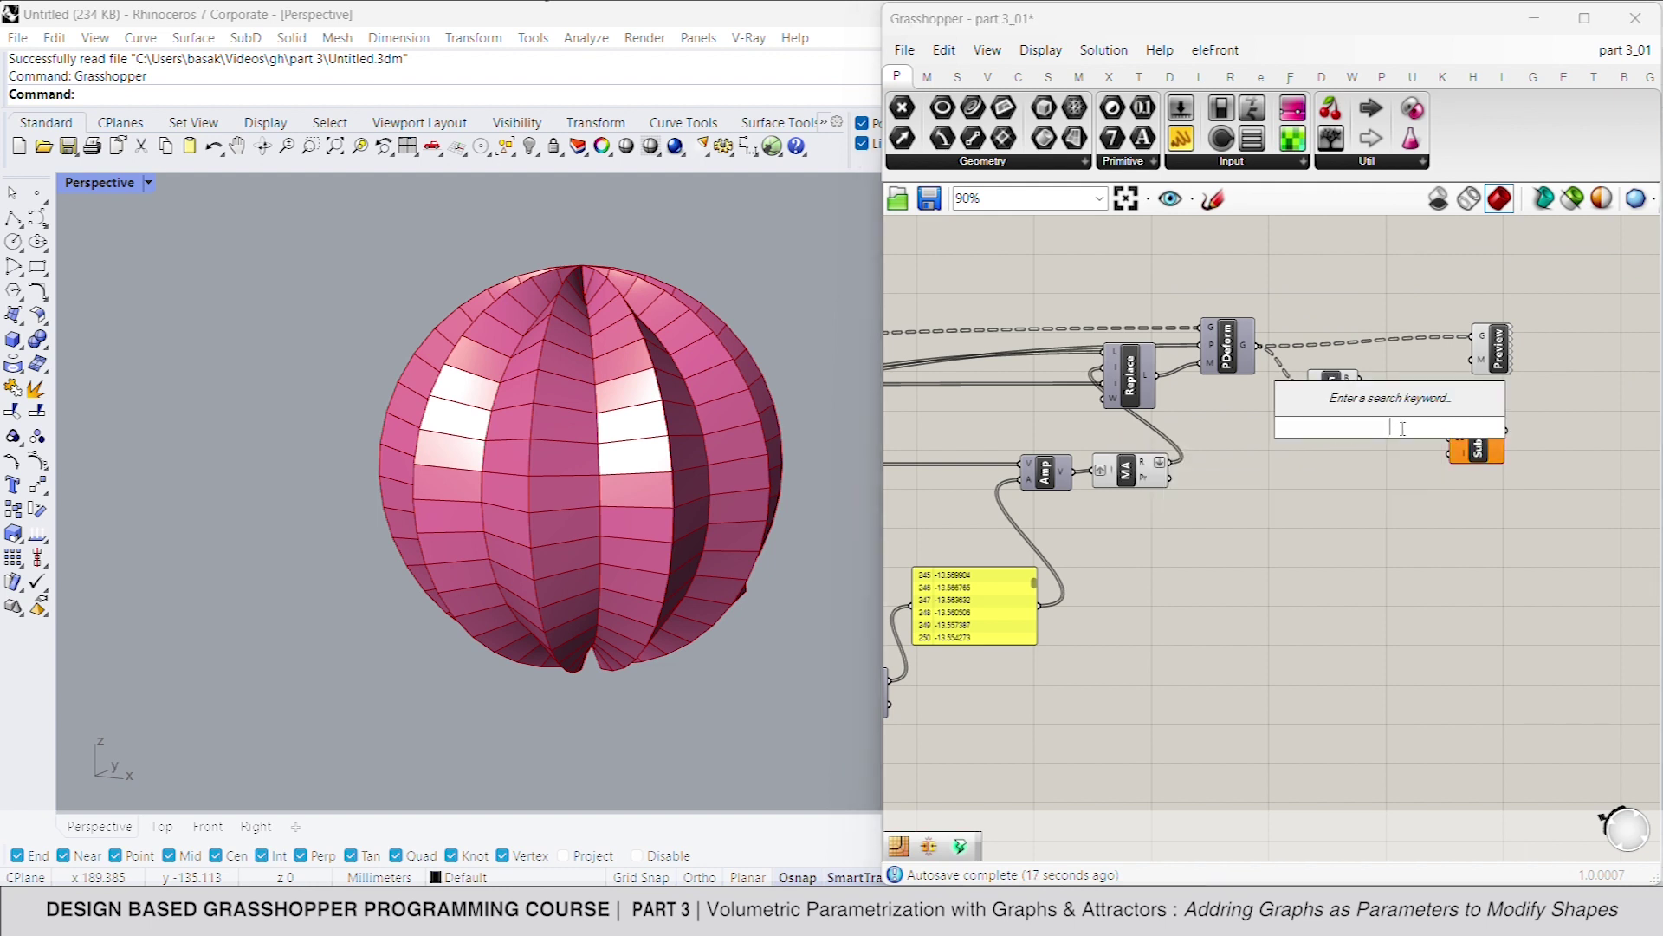
{"action": "type", "text": "simple"}
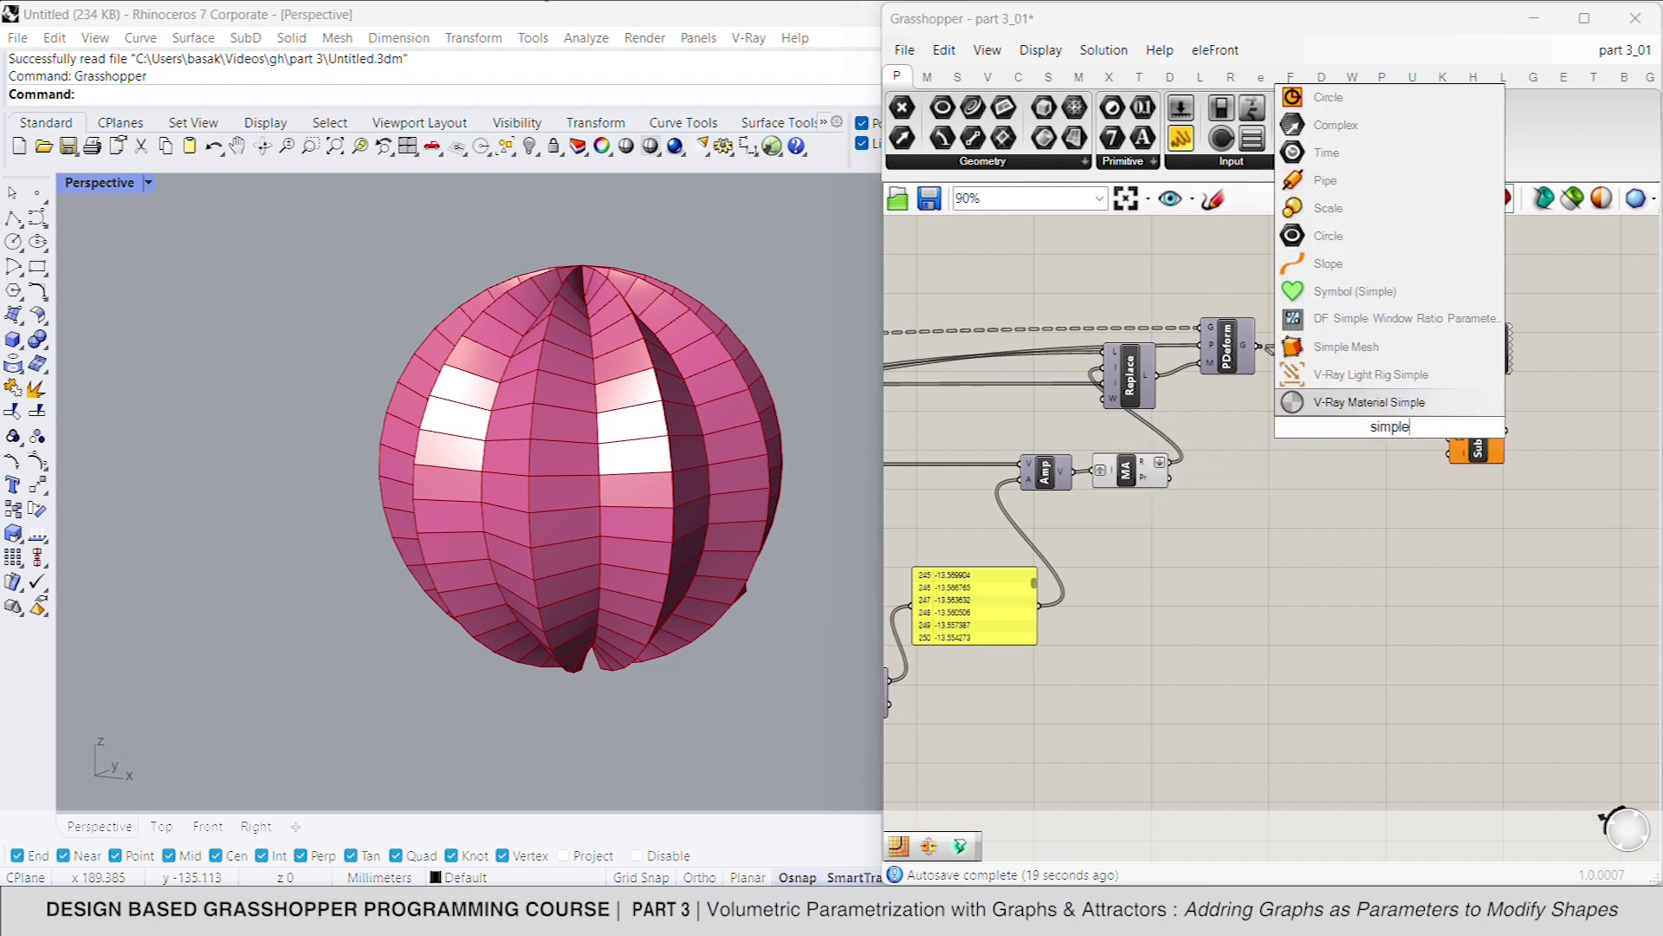
{"action": "type", "text": " mesh"}
{"action": "left_click", "coordinate": [1401, 380]}
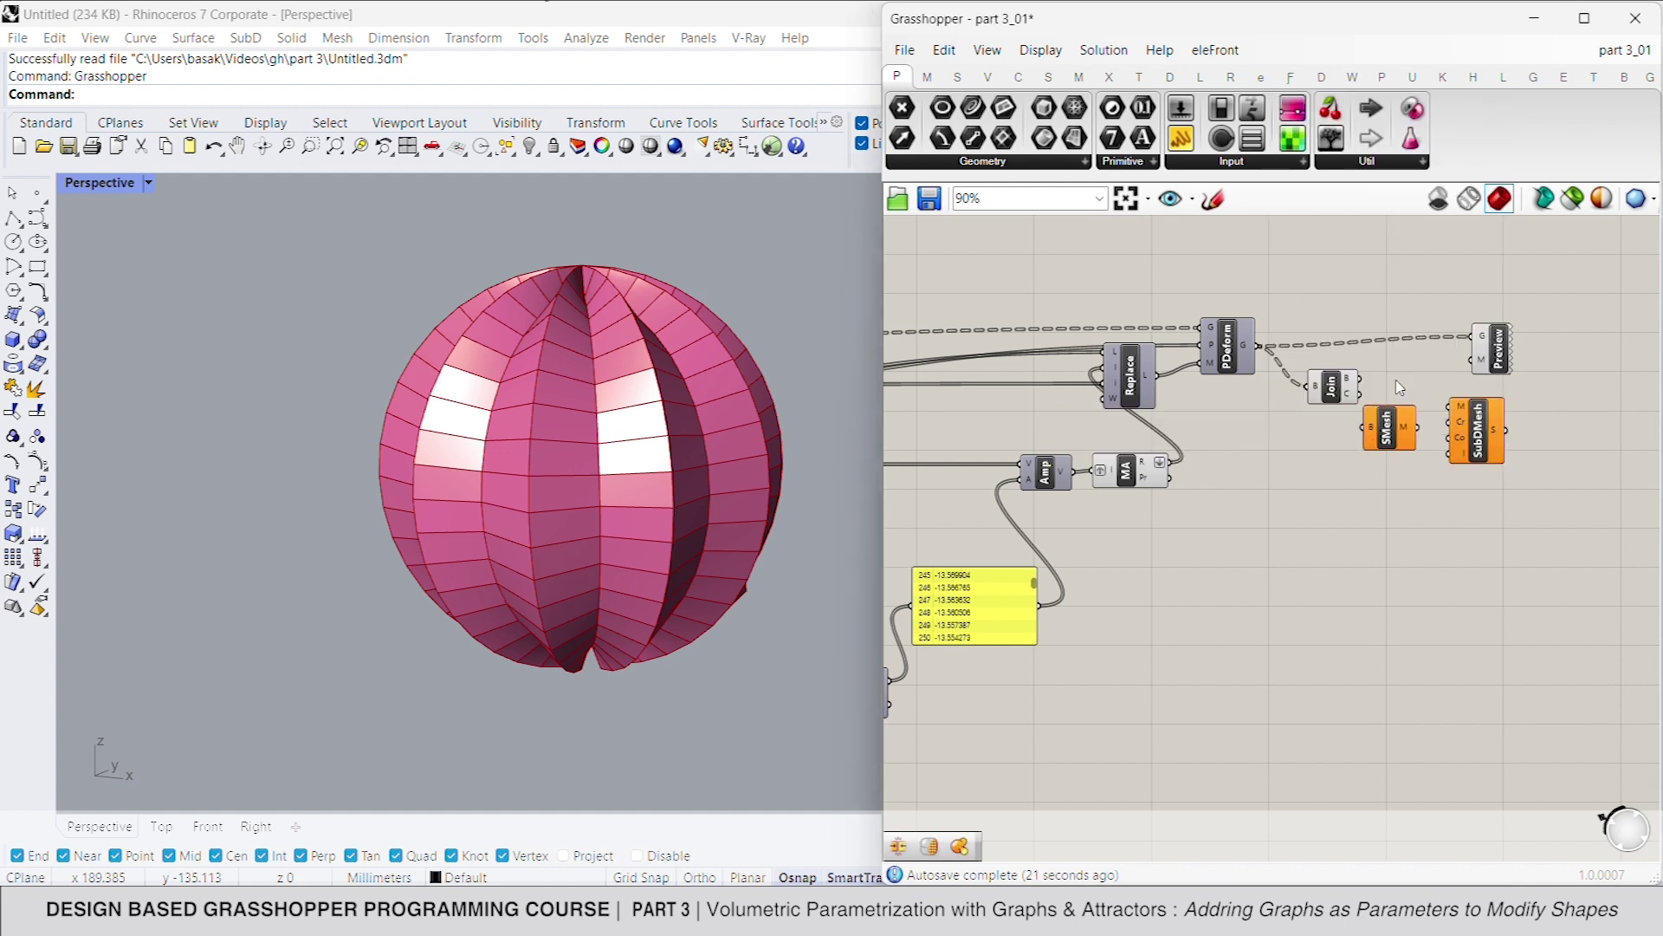
{"action": "left_click_drag", "start_coordinate": [1366, 433], "coordinate": [1361, 387]}
{"action": "left_click_drag", "start_coordinate": [1421, 434], "coordinate": [1449, 407]}
{"action": "left_click_drag", "start_coordinate": [1405, 483], "coordinate": [1323, 374]}
{"action": "left_click", "coordinate": [1316, 523]}
{"action": "left_click_drag", "start_coordinate": [1389, 429], "coordinate": [1402, 392]}
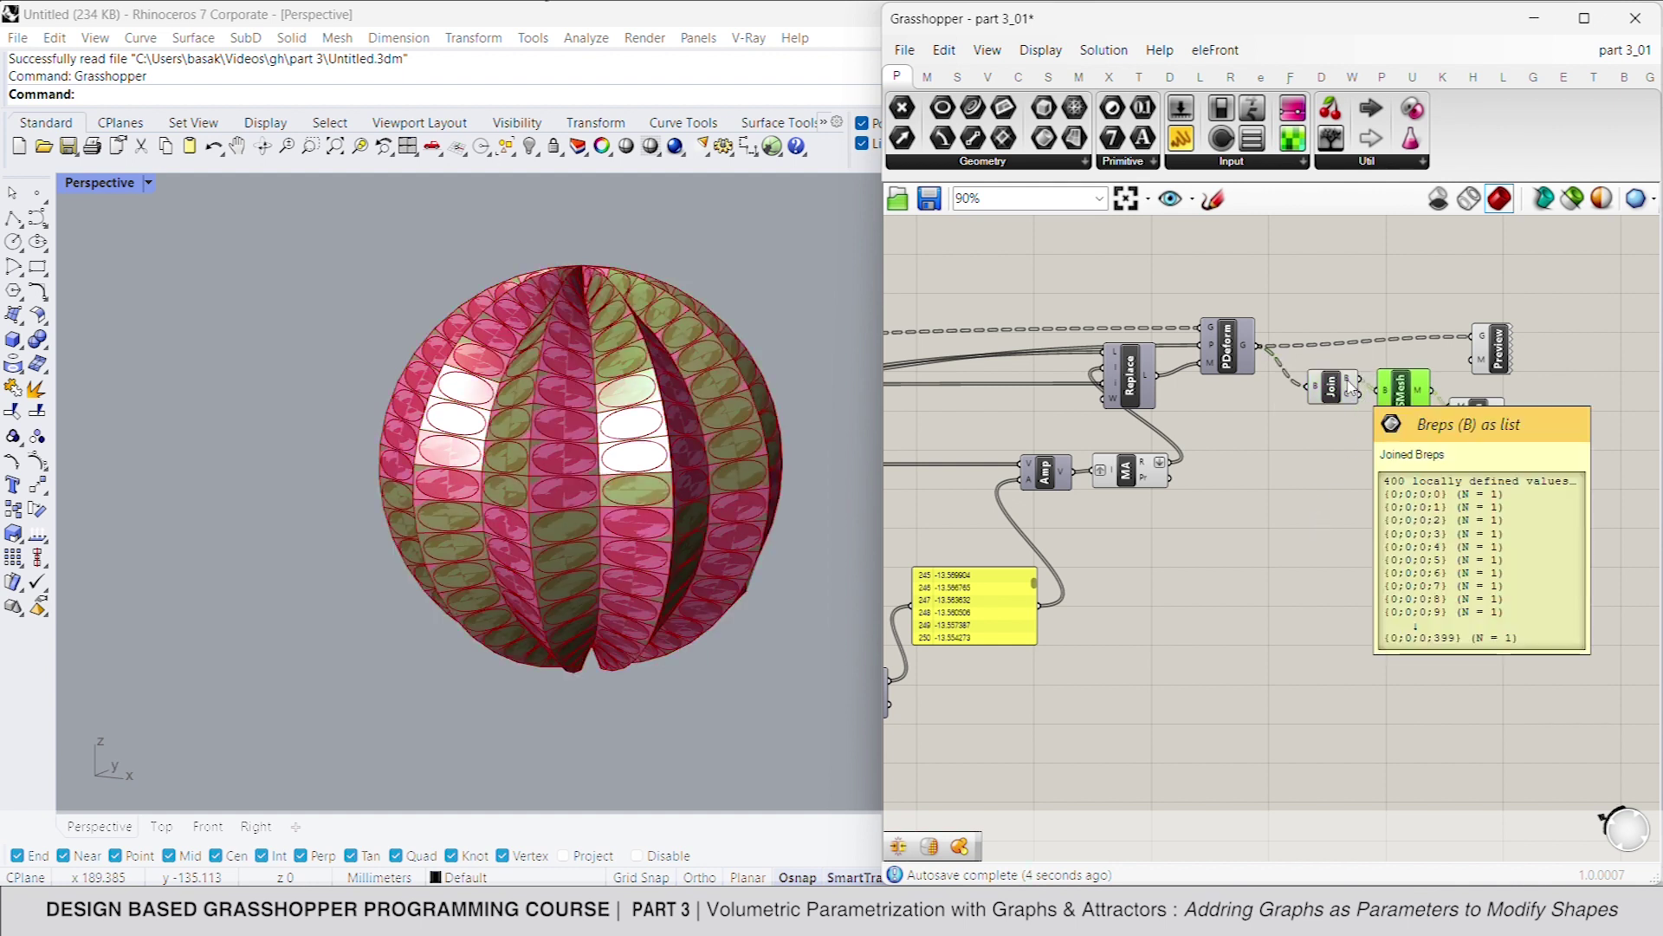
Flatten the Brep Join's Breps input and connect the SubD from Mesh output to the Custom Preview's Geometry input
{"action": "right_click", "coordinate": [1350, 387]}
{"action": "left_click", "coordinate": [1371, 523]}
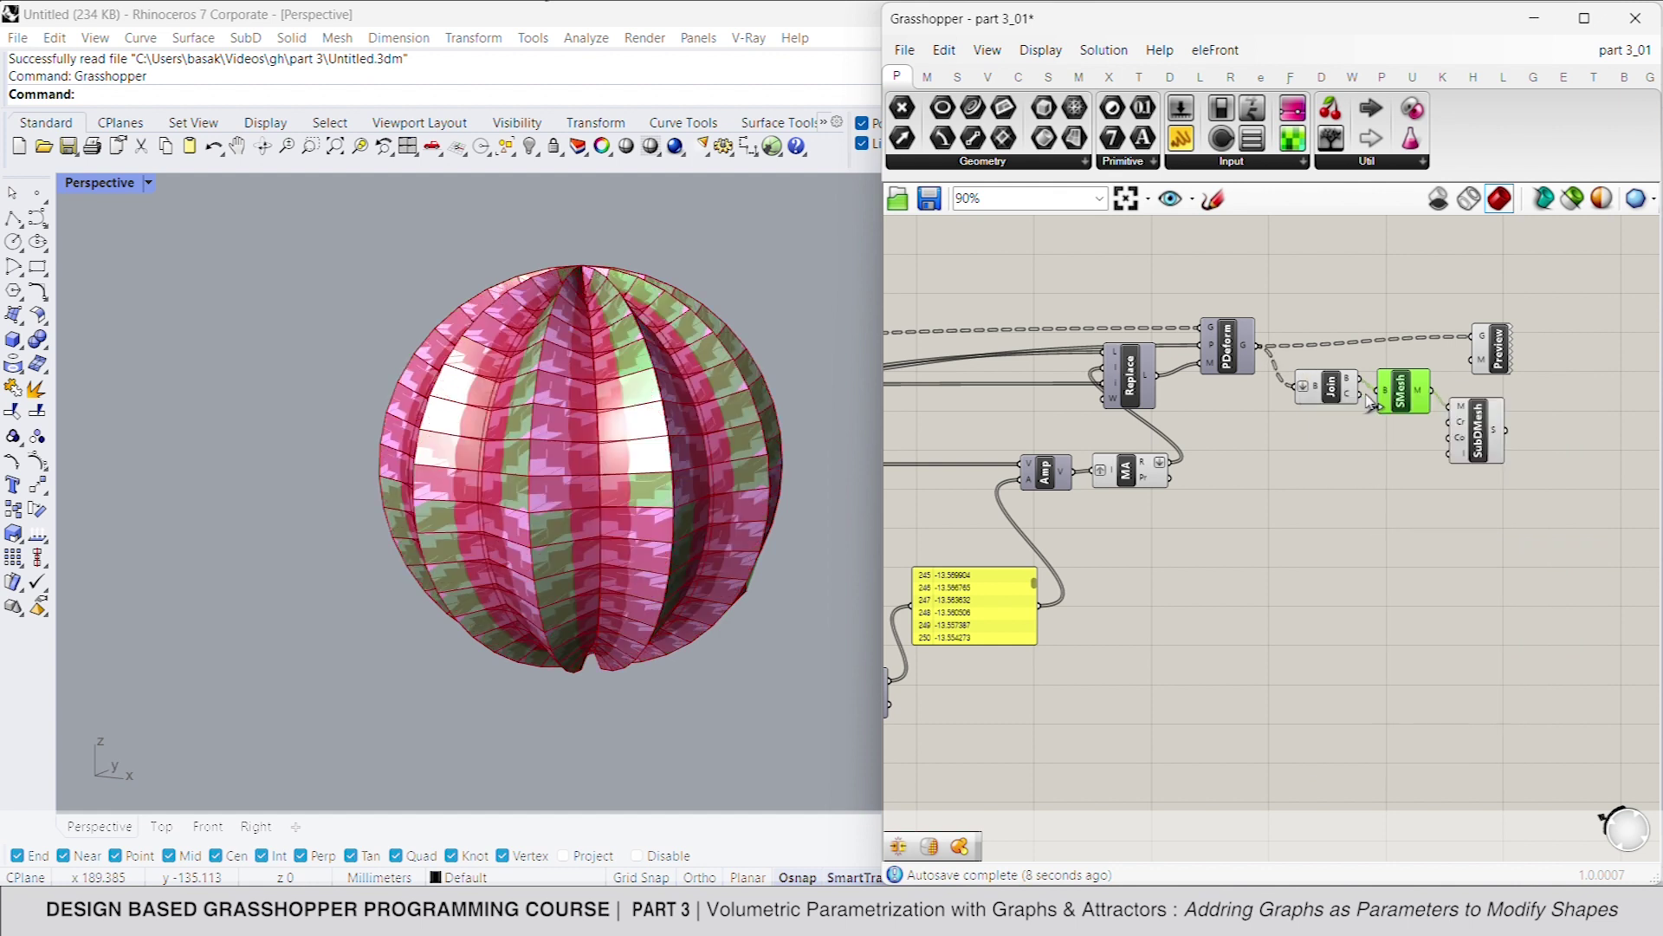
{"action": "right_click_drag", "start_coordinate": [1429, 416], "coordinate": [1308, 433]}
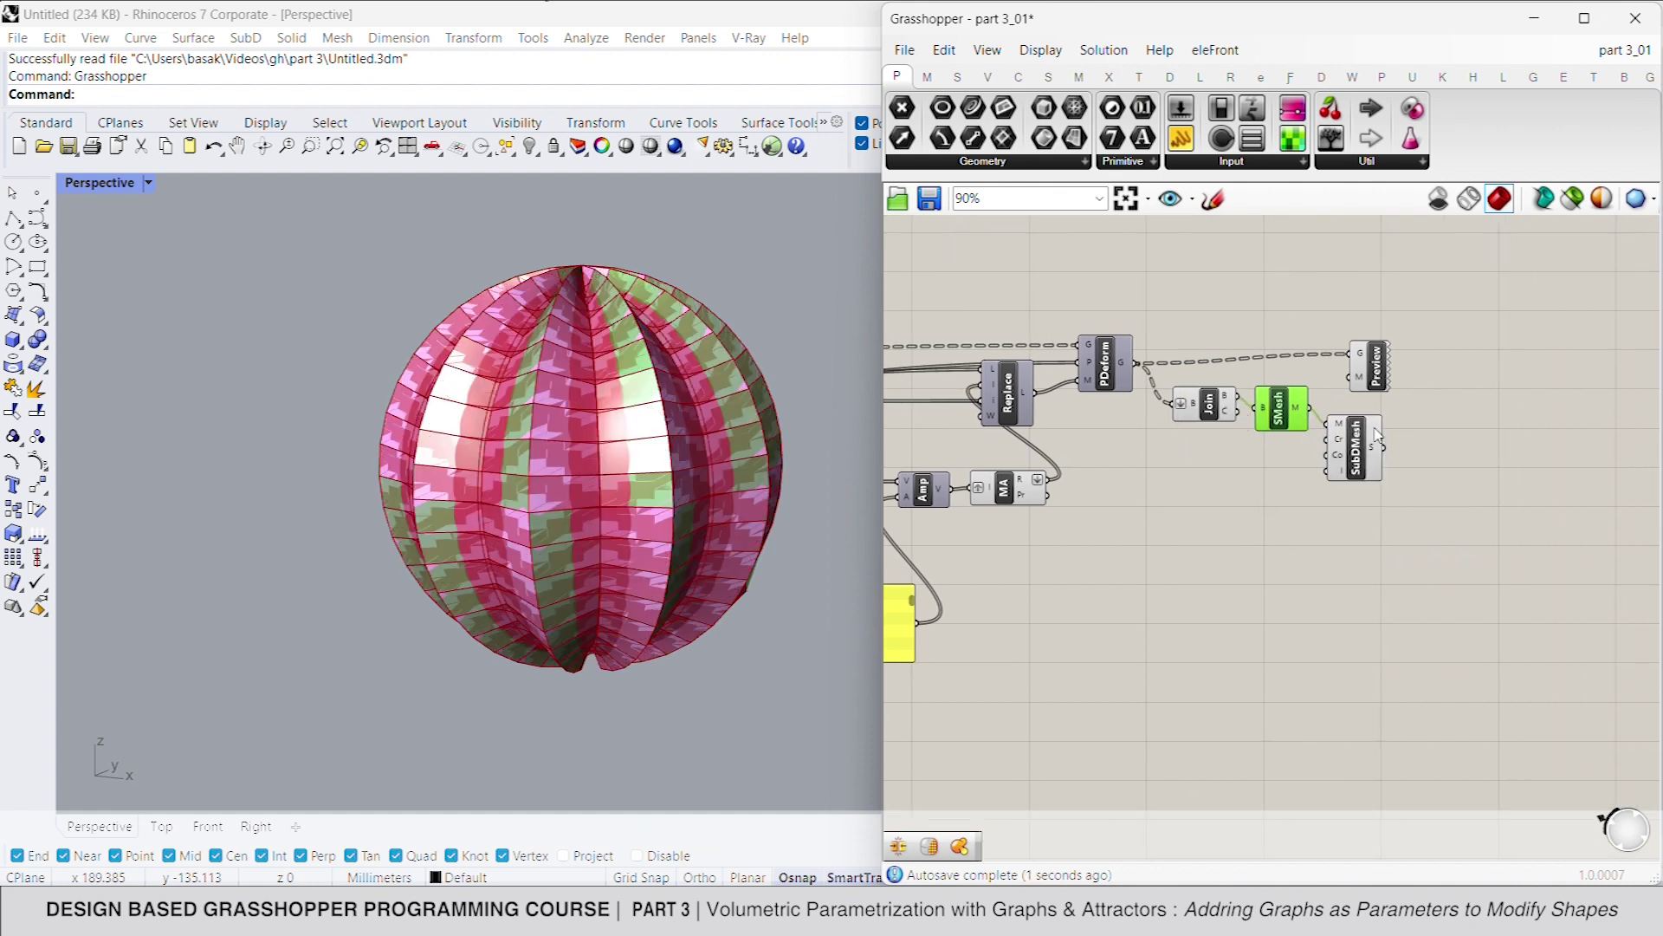
Turn off the previews of Brep Join, Simple Mesh and SubD from Mesh, and reposition the Custom Preview beyond the SubD component
{"action": "left_click_drag", "start_coordinate": [1344, 519], "coordinate": [1190, 359]}
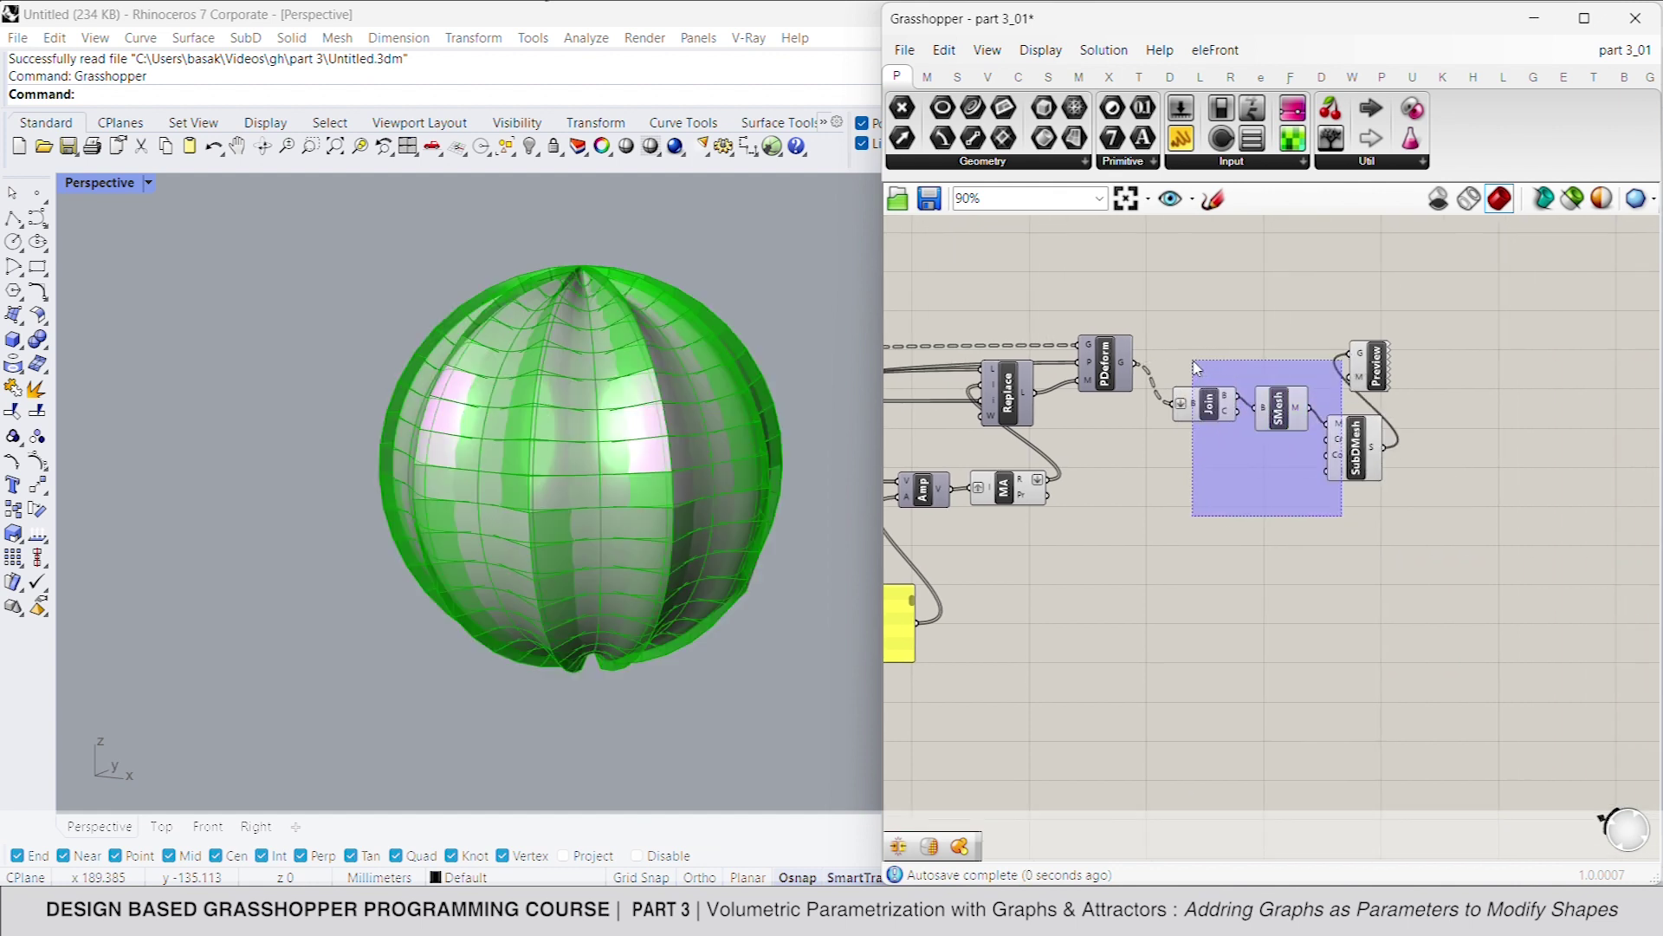
{"action": "right_click", "coordinate": [1204, 305]}
{"action": "left_click", "coordinate": [1269, 337]}
{"action": "left_click", "coordinate": [1264, 348]}
{"action": "left_click_drag", "start_coordinate": [1370, 381], "coordinate": [1431, 467]}
{"action": "left_click", "coordinate": [1334, 520]}
Raise the Graph Mapper's middle point to form an arched curve and set the vertex Series' Count slider to 150
{"action": "right_click_drag", "start_coordinate": [1036, 632], "coordinate": [1376, 597]}
{"action": "mouse_move", "coordinate": [1193, 488]}
{"action": "left_mouse_down"}
{"action": "mouse_move", "coordinate": [1207, 541]}
{"action": "mouse_move", "coordinate": [1204, 474]}
{"action": "left_mouse_up"}
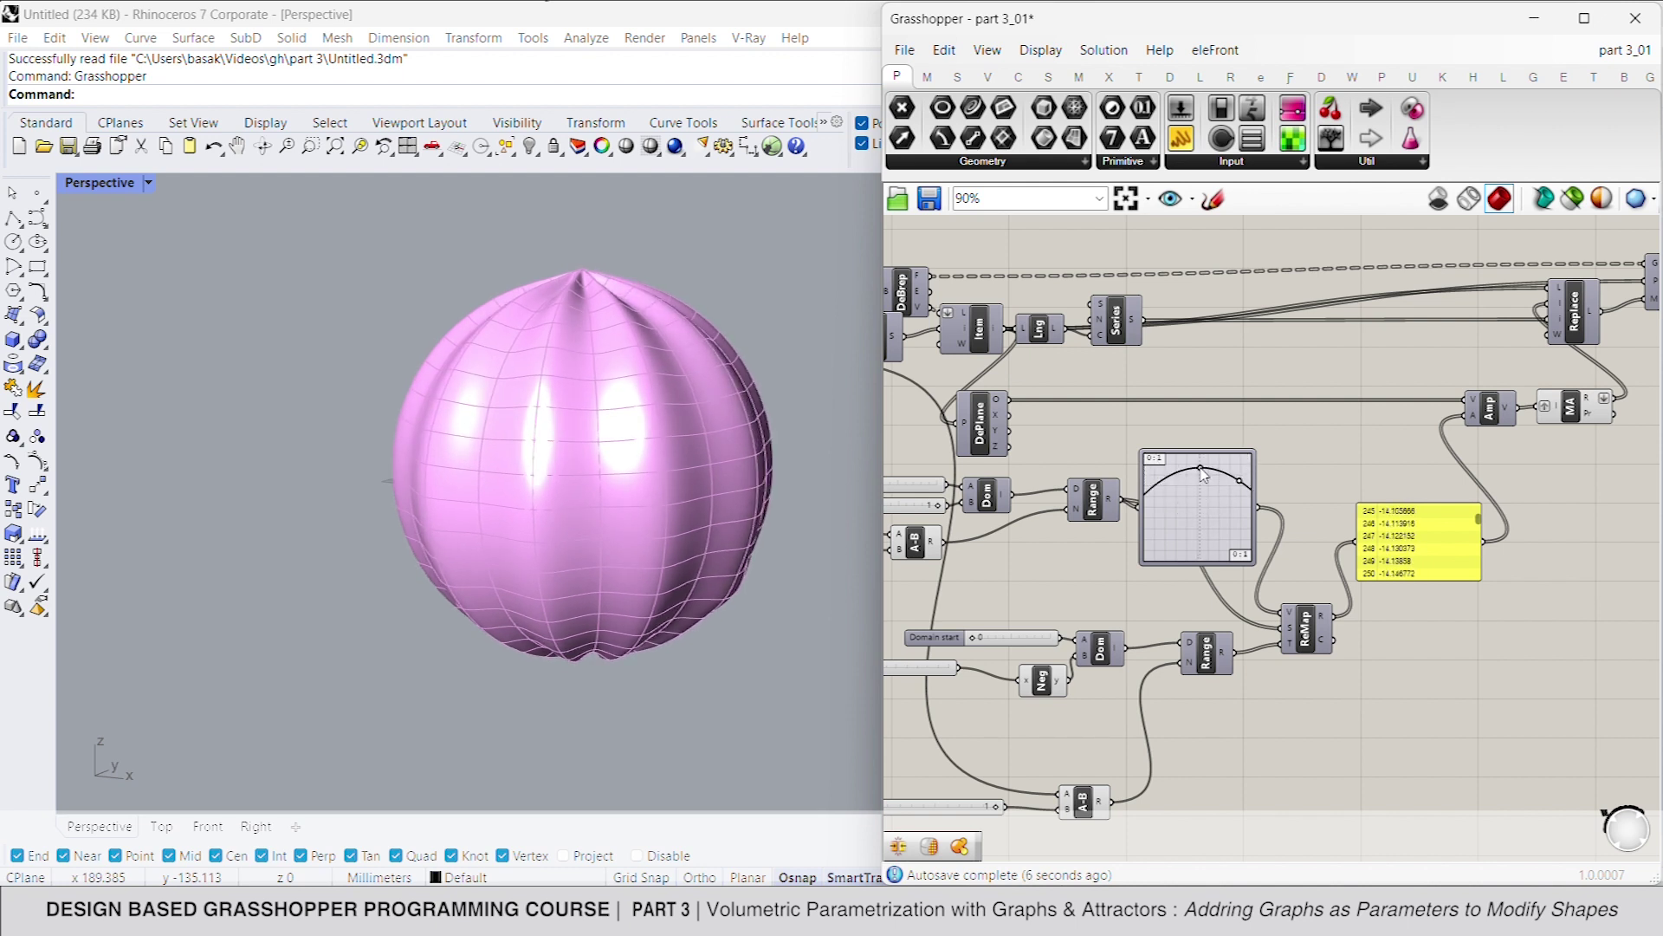
{"action": "right_click_drag", "start_coordinate": [1124, 568], "coordinate": [1342, 560]}
{"action": "right_click_drag", "start_coordinate": [1054, 576], "coordinate": [1157, 578]}
{"action": "scroll", "coordinate": [1085, 344], "scroll_direction": "up", "scroll_amount": 3}
{"action": "left_click_drag", "start_coordinate": [1158, 355], "coordinate": [1064, 357]}
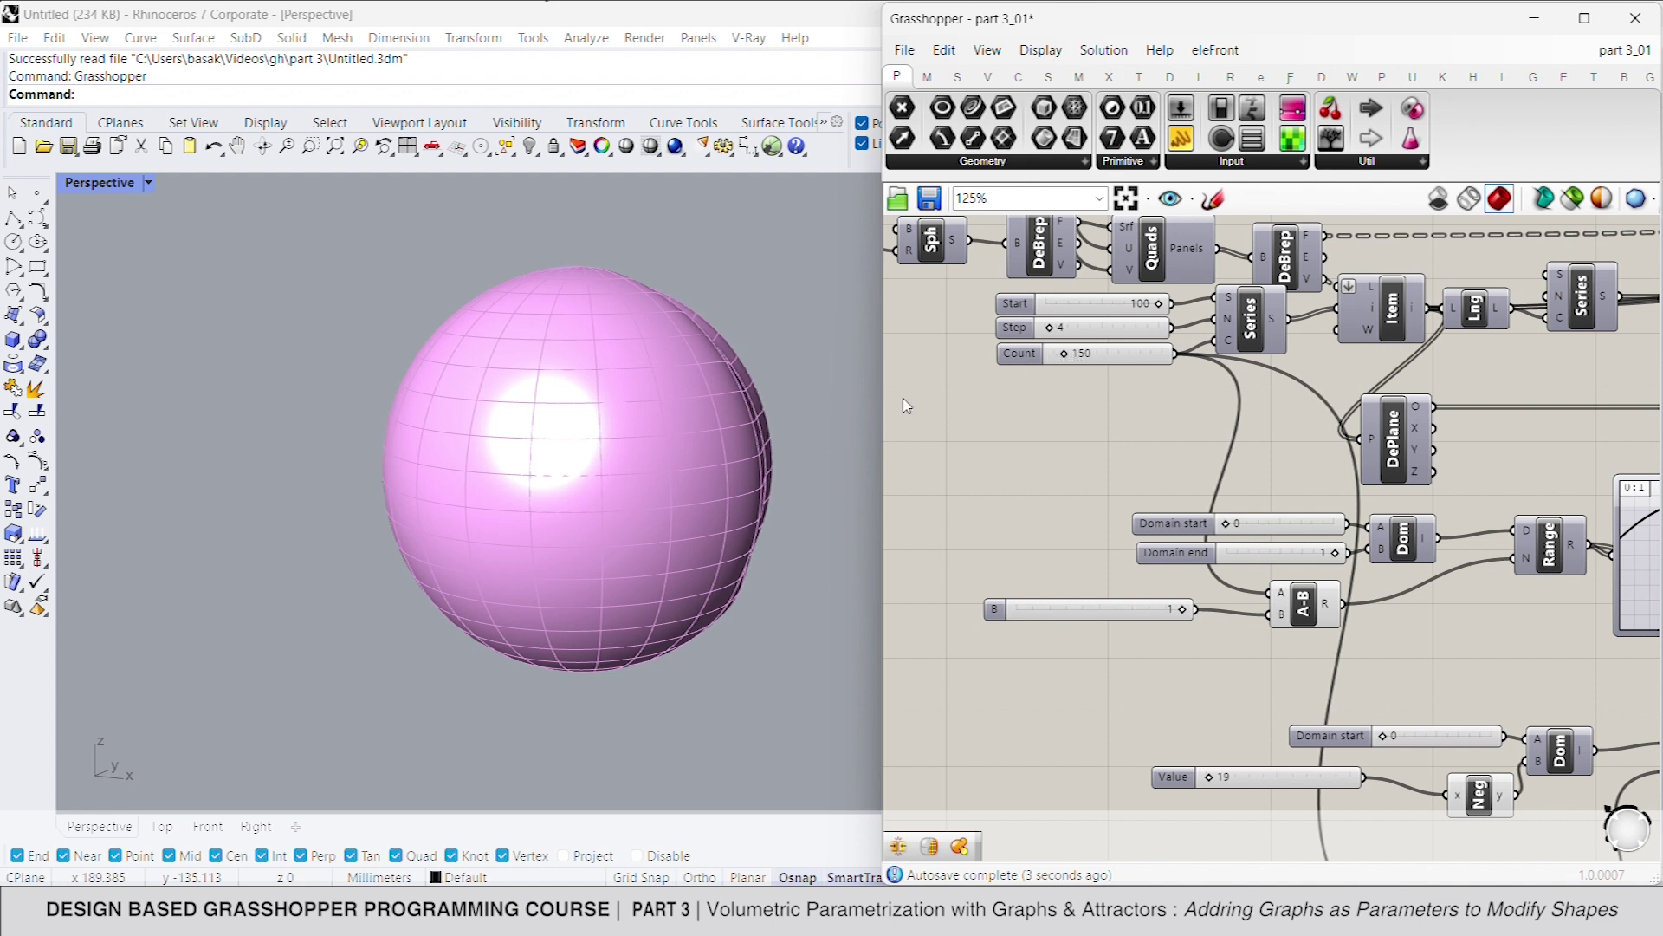
Set the vertex Series' Start slider to 0 and inspect the deformed sphere from another angle
{"action": "scroll", "coordinate": [483, 522], "scroll_direction": "down", "scroll_amount": 4}
{"action": "left_click", "coordinate": [1158, 305]}
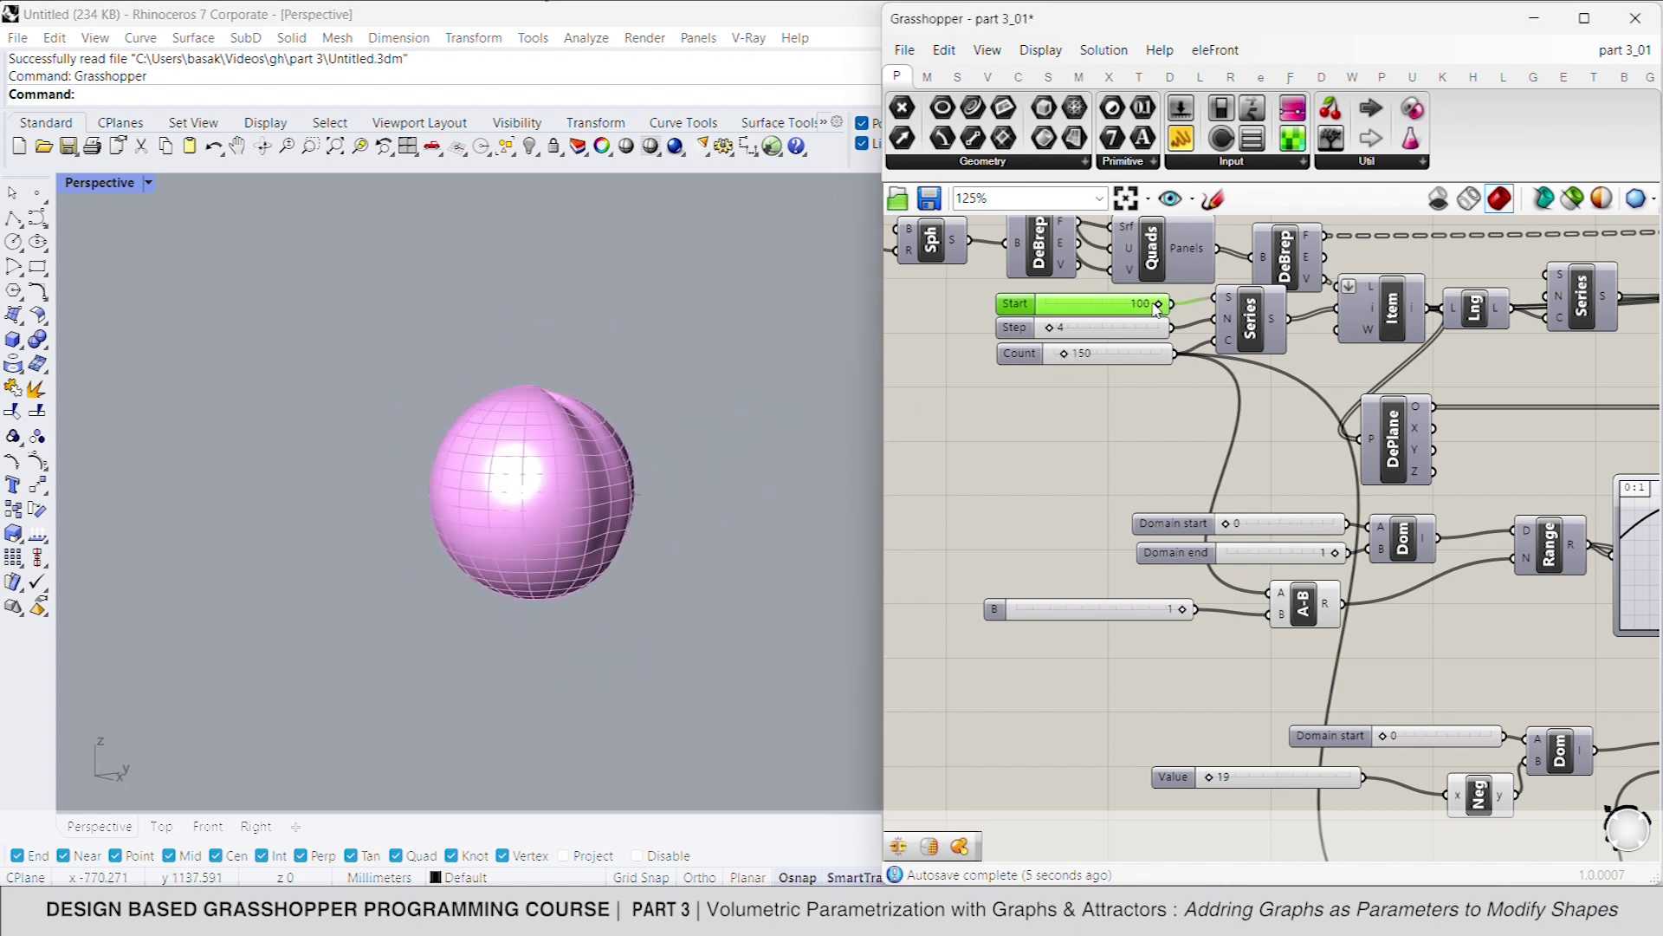
{"action": "left_click_drag", "start_coordinate": [1158, 305], "coordinate": [988, 307]}
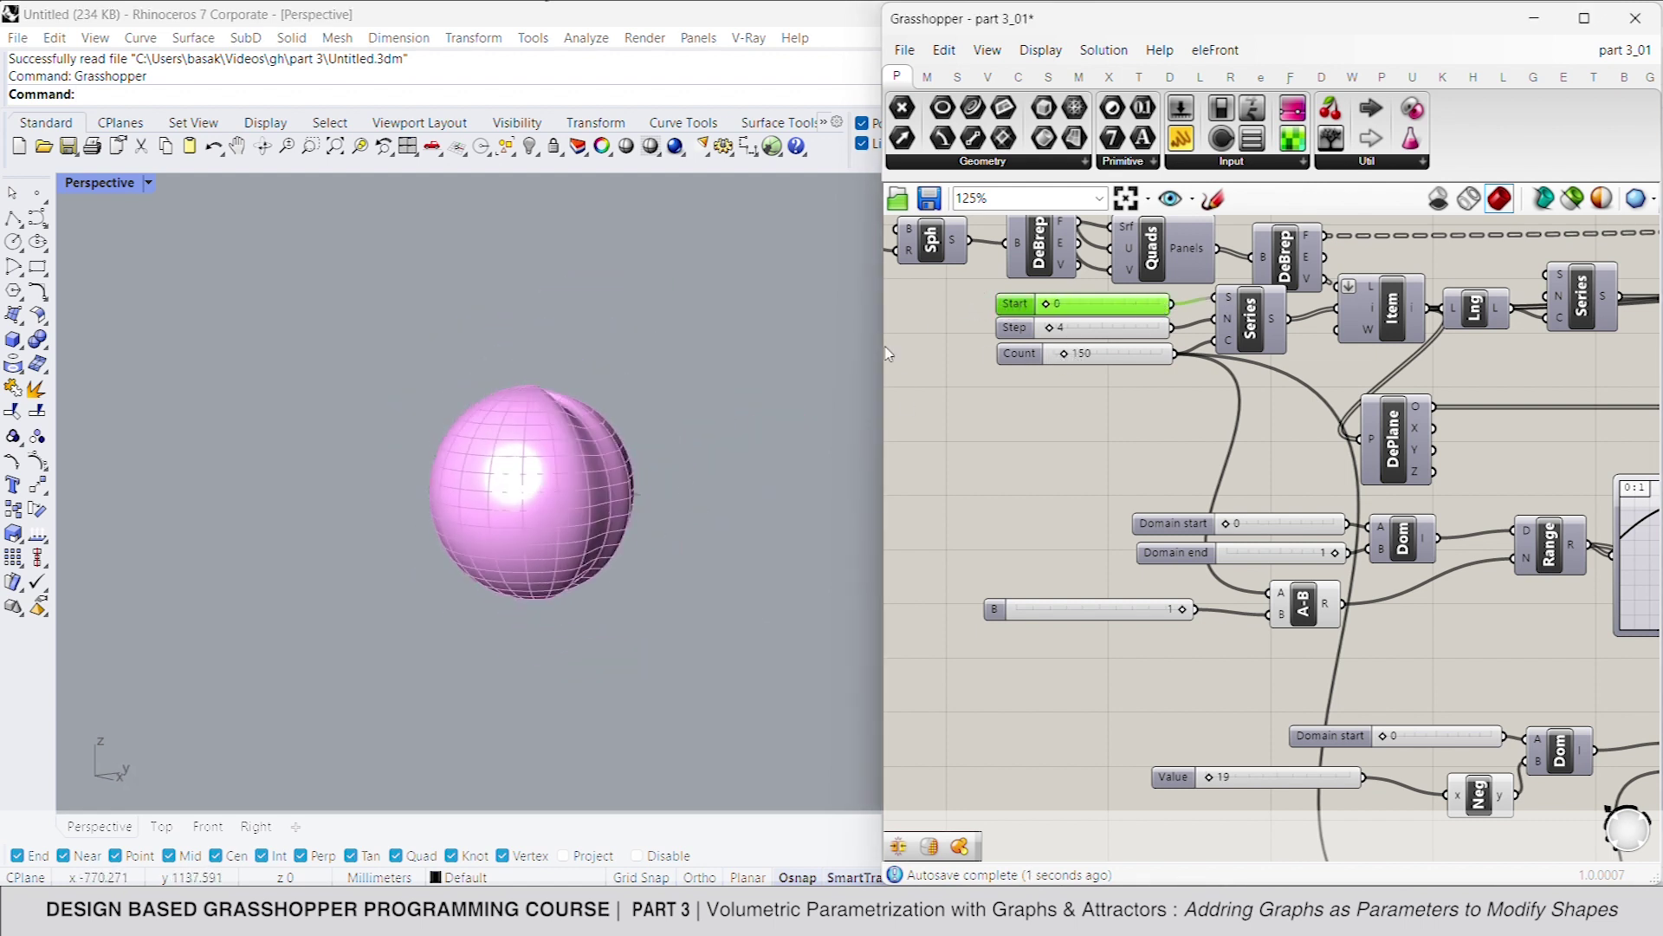
{"action": "right_click_drag", "start_coordinate": [736, 485], "coordinate": [642, 520]}
{"action": "scroll", "coordinate": [598, 563], "scroll_direction": "up", "scroll_amount": 6}
{"action": "right_click_drag", "start_coordinate": [737, 537], "coordinate": [615, 515]}
Increase the Value slider feeding the Negative component to 49
{"action": "right_click_drag", "start_coordinate": [1302, 749], "coordinate": [1214, 565]}
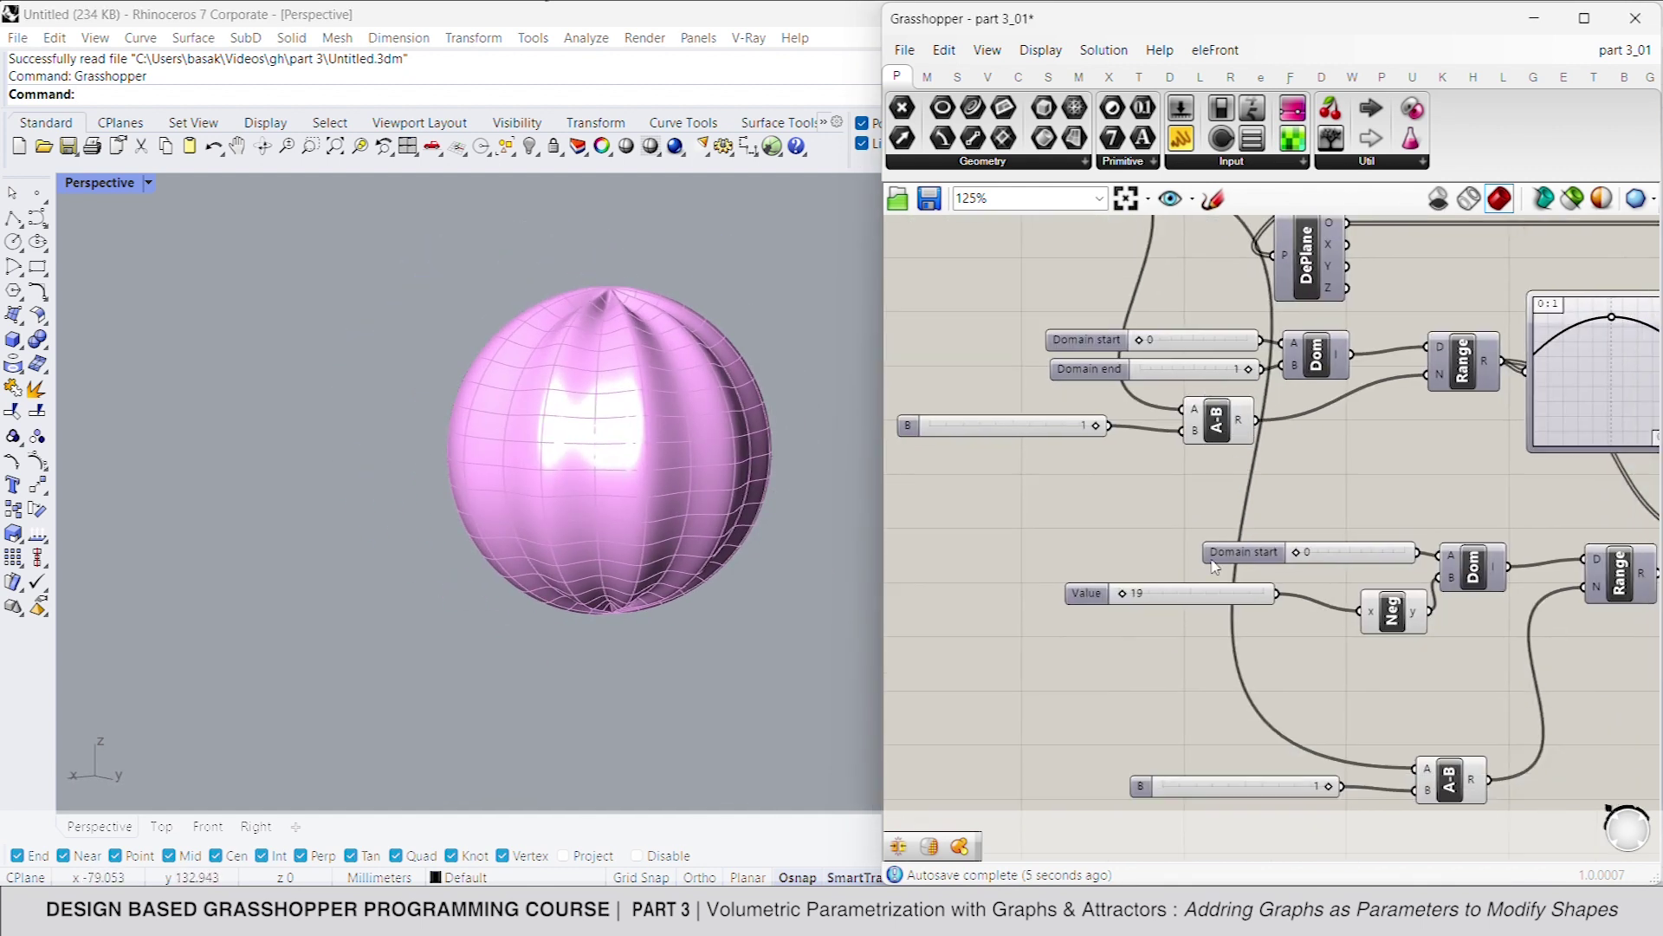
{"action": "left_click_drag", "start_coordinate": [1123, 596], "coordinate": [1127, 596]}
{"action": "right_click_drag", "start_coordinate": [675, 573], "coordinate": [513, 567]}
Set the vertex Series' Count slider to 487 and its Step slider to 3, and view the form from the other side
{"action": "scroll", "coordinate": [531, 571], "scroll_direction": "down", "scroll_amount": 3}
{"action": "right_click_drag", "start_coordinate": [1119, 407], "coordinate": [1312, 613]}
{"action": "left_click_drag", "start_coordinate": [1178, 380], "coordinate": [1194, 379]}
{"action": "right_click_drag", "start_coordinate": [495, 455], "coordinate": [593, 433]}
{"action": "scroll", "coordinate": [1162, 349], "scroll_direction": "up", "scroll_amount": 3}
{"action": "left_click_drag", "start_coordinate": [1164, 349], "coordinate": [1152, 359]}
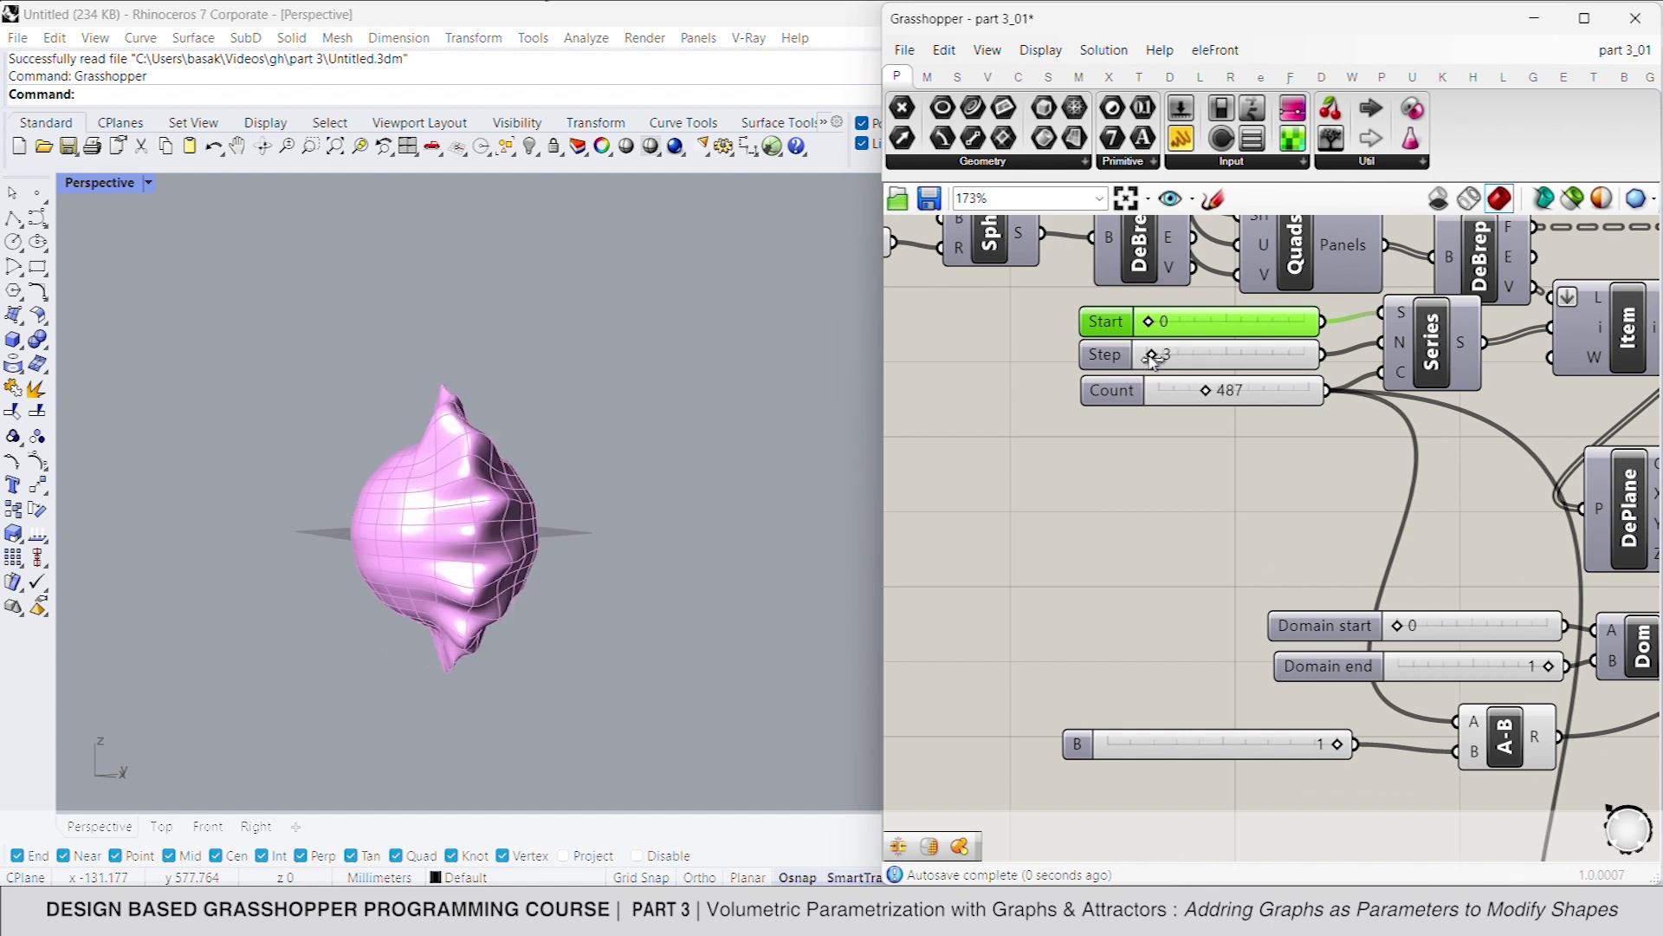
{"action": "right_click_drag", "start_coordinate": [520, 515], "coordinate": [189, 542]}
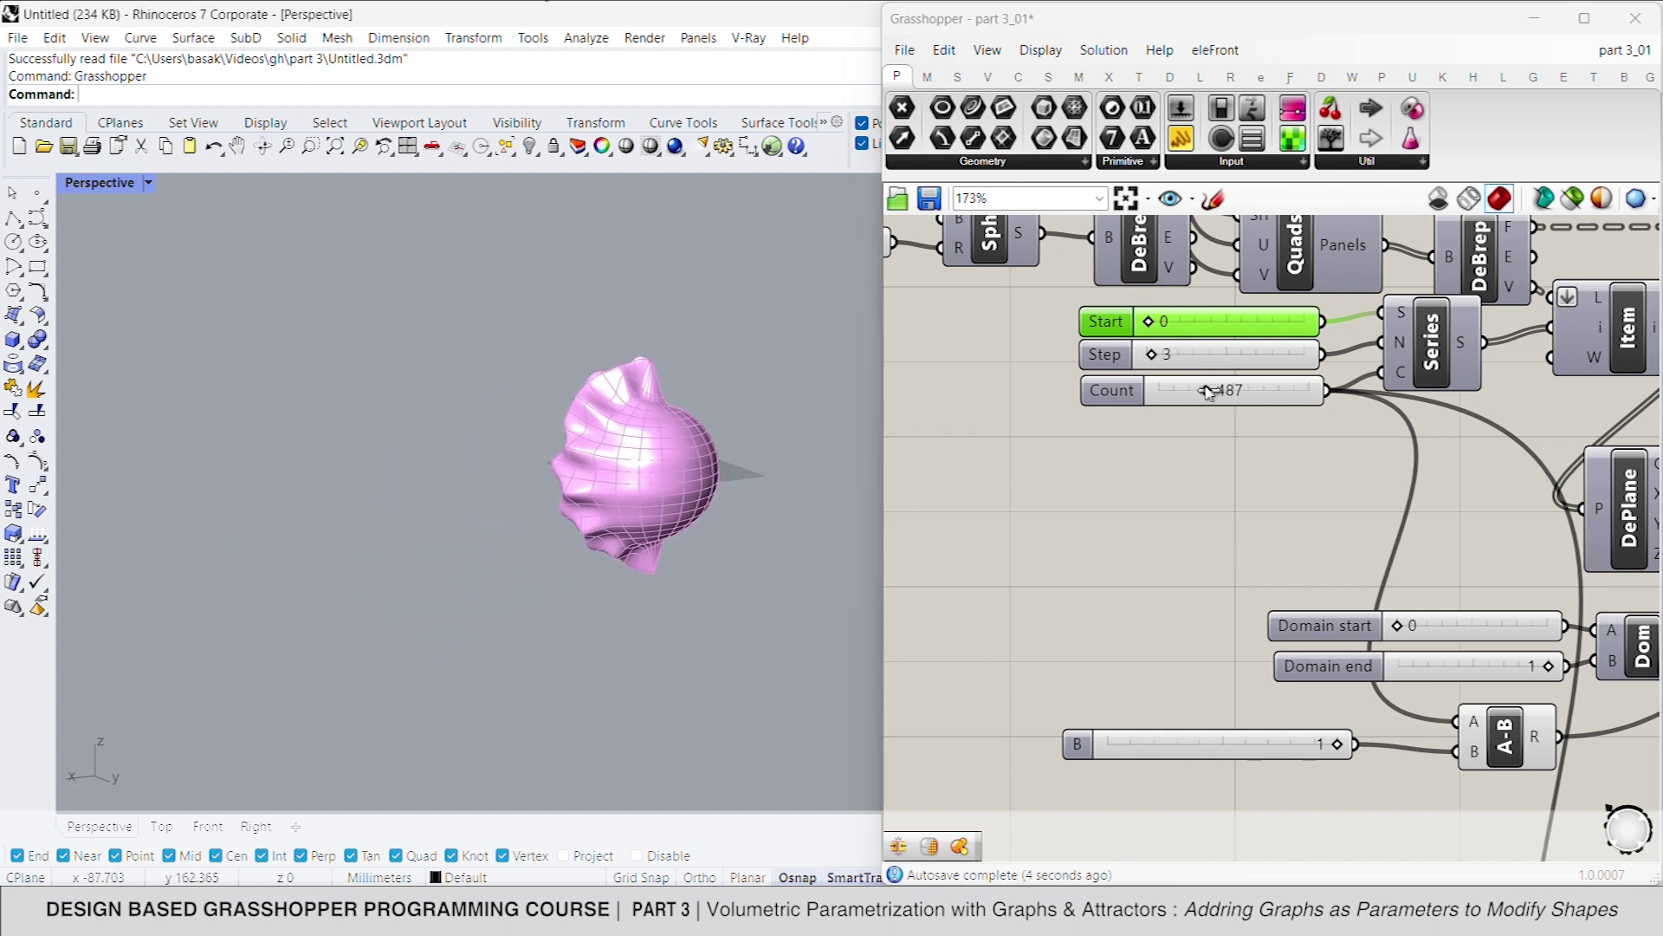
Reduce the vertex Series' Count to 189 and set its Step to 5, checking the resulting form
{"action": "left_click_drag", "start_coordinate": [1208, 391], "coordinate": [1193, 396]}
{"action": "left_click_drag", "start_coordinate": [1183, 396], "coordinate": [1178, 396]}
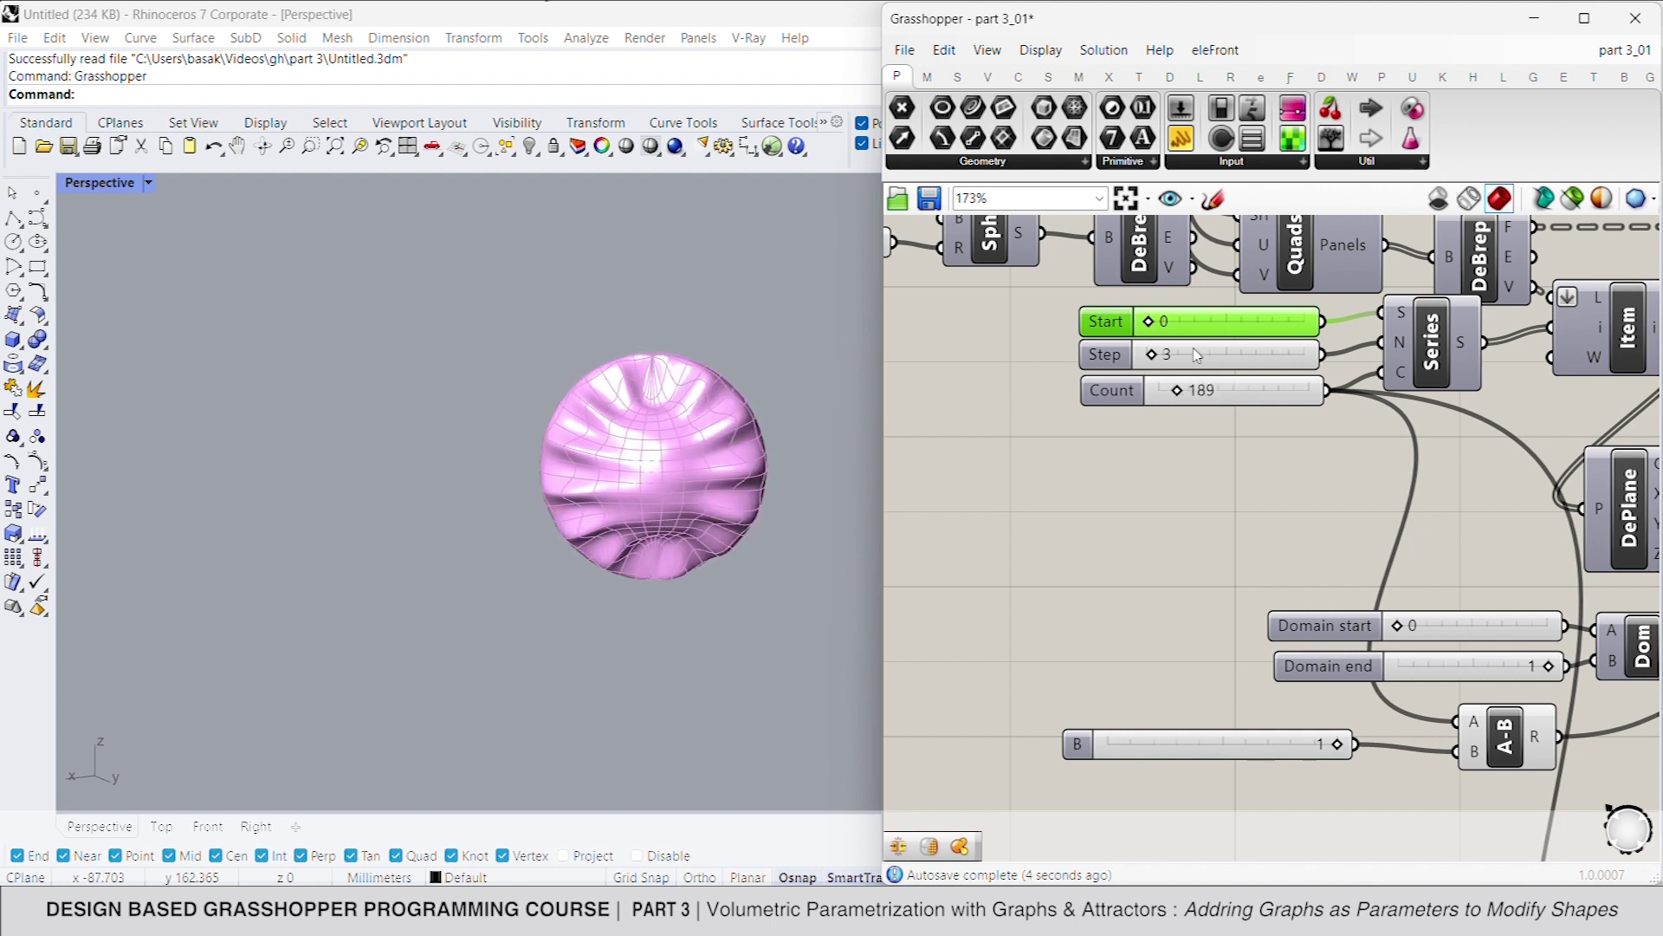
{"action": "double_click", "coordinate": [1158, 356]}
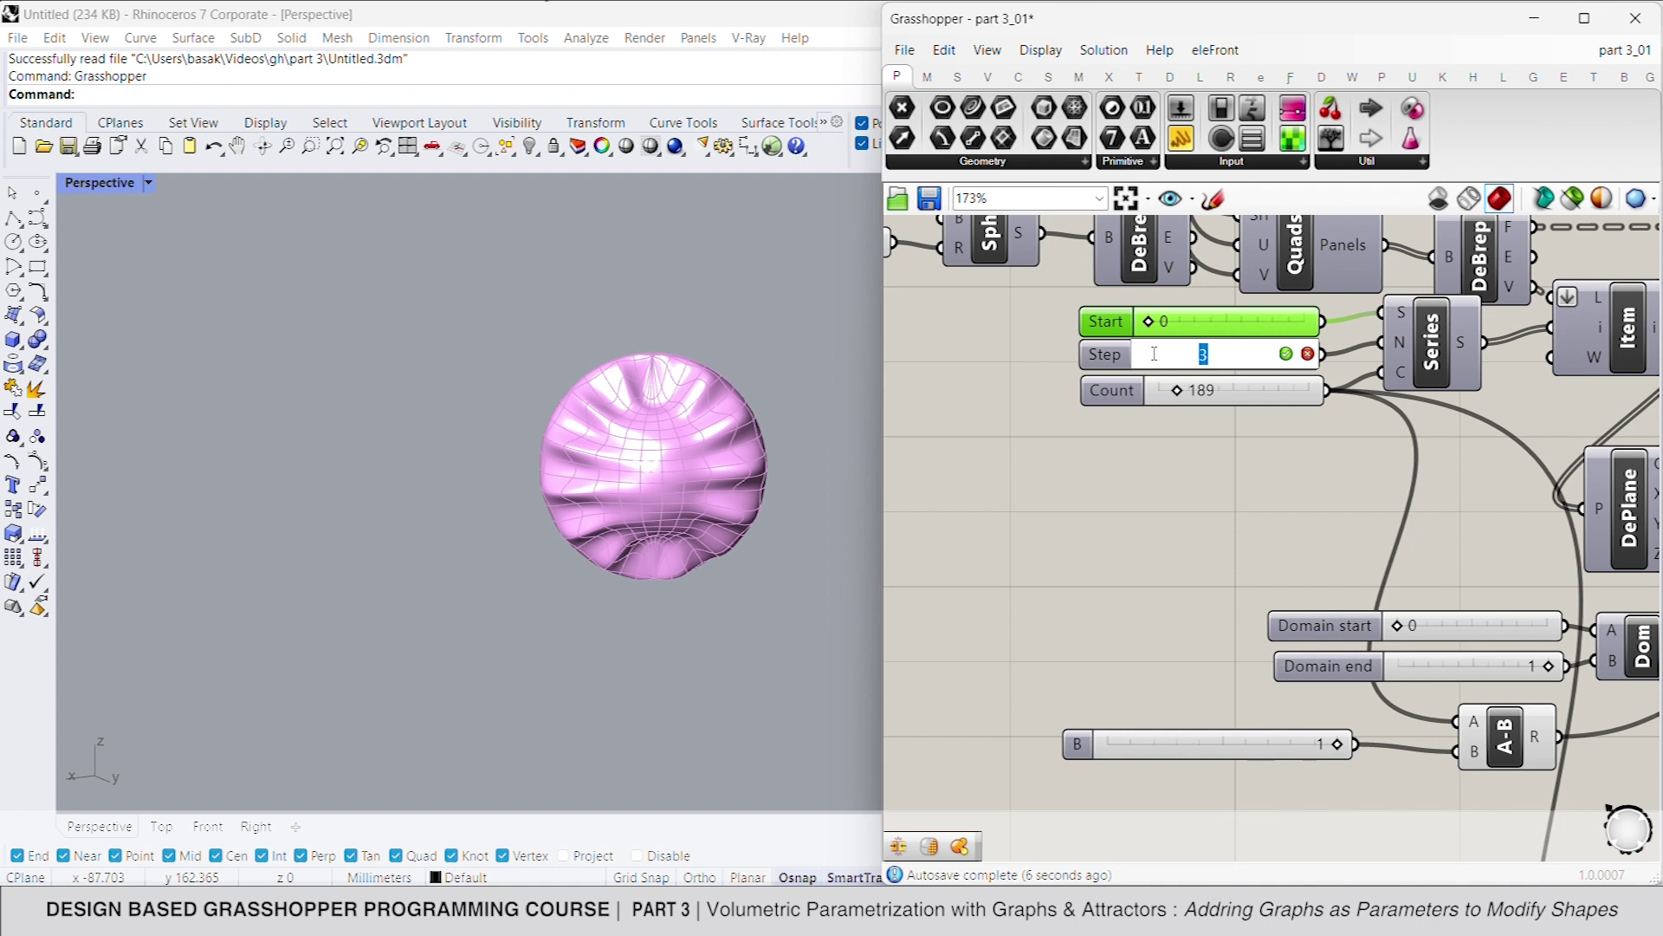
{"action": "type", "text": "5"}
{"action": "key", "text": "Return"}
{"action": "scroll", "coordinate": [625, 520], "scroll_direction": "up", "scroll_amount": 2}
{"action": "mouse_move", "coordinate": [659, 555]}
{"action": "right_mouse_down"}
{"action": "mouse_move", "coordinate": [597, 603]}
{"action": "mouse_move", "coordinate": [624, 585]}
{"action": "mouse_move", "coordinate": [700, 602]}
{"action": "mouse_move", "coordinate": [572, 567]}
{"action": "right_mouse_up"}
{"action": "scroll", "coordinate": [669, 591], "scroll_direction": "down", "scroll_amount": 2}
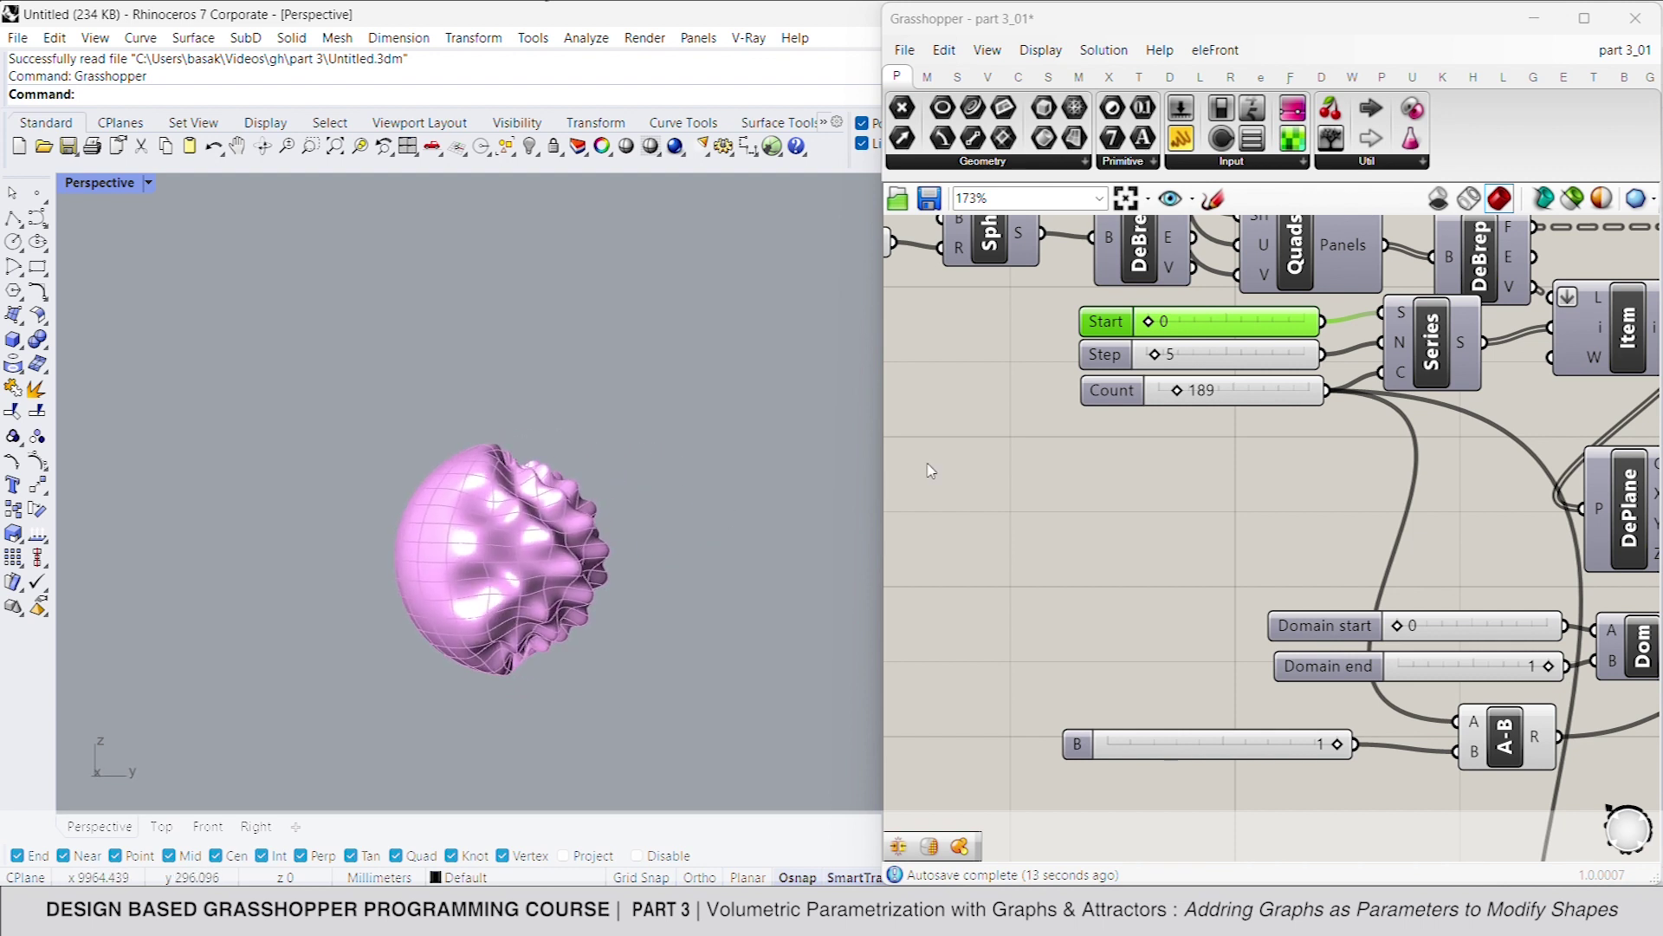
Raise the vertex Series' Count slider to 306
{"action": "left_click", "coordinate": [1175, 393]}
{"action": "left_click_drag", "start_coordinate": [1176, 393], "coordinate": [1188, 393]}
{"action": "right_click_drag", "start_coordinate": [1159, 500], "coordinate": [1130, 500]}
{"action": "right_click_drag", "start_coordinate": [537, 598], "coordinate": [494, 591]}
Reshape the Graph Mapper's curve into a steeper arch
{"action": "right_click_drag", "start_coordinate": [1300, 520], "coordinate": [1170, 442]}
{"action": "scroll", "coordinate": [1362, 436], "scroll_direction": "down", "scroll_amount": 5}
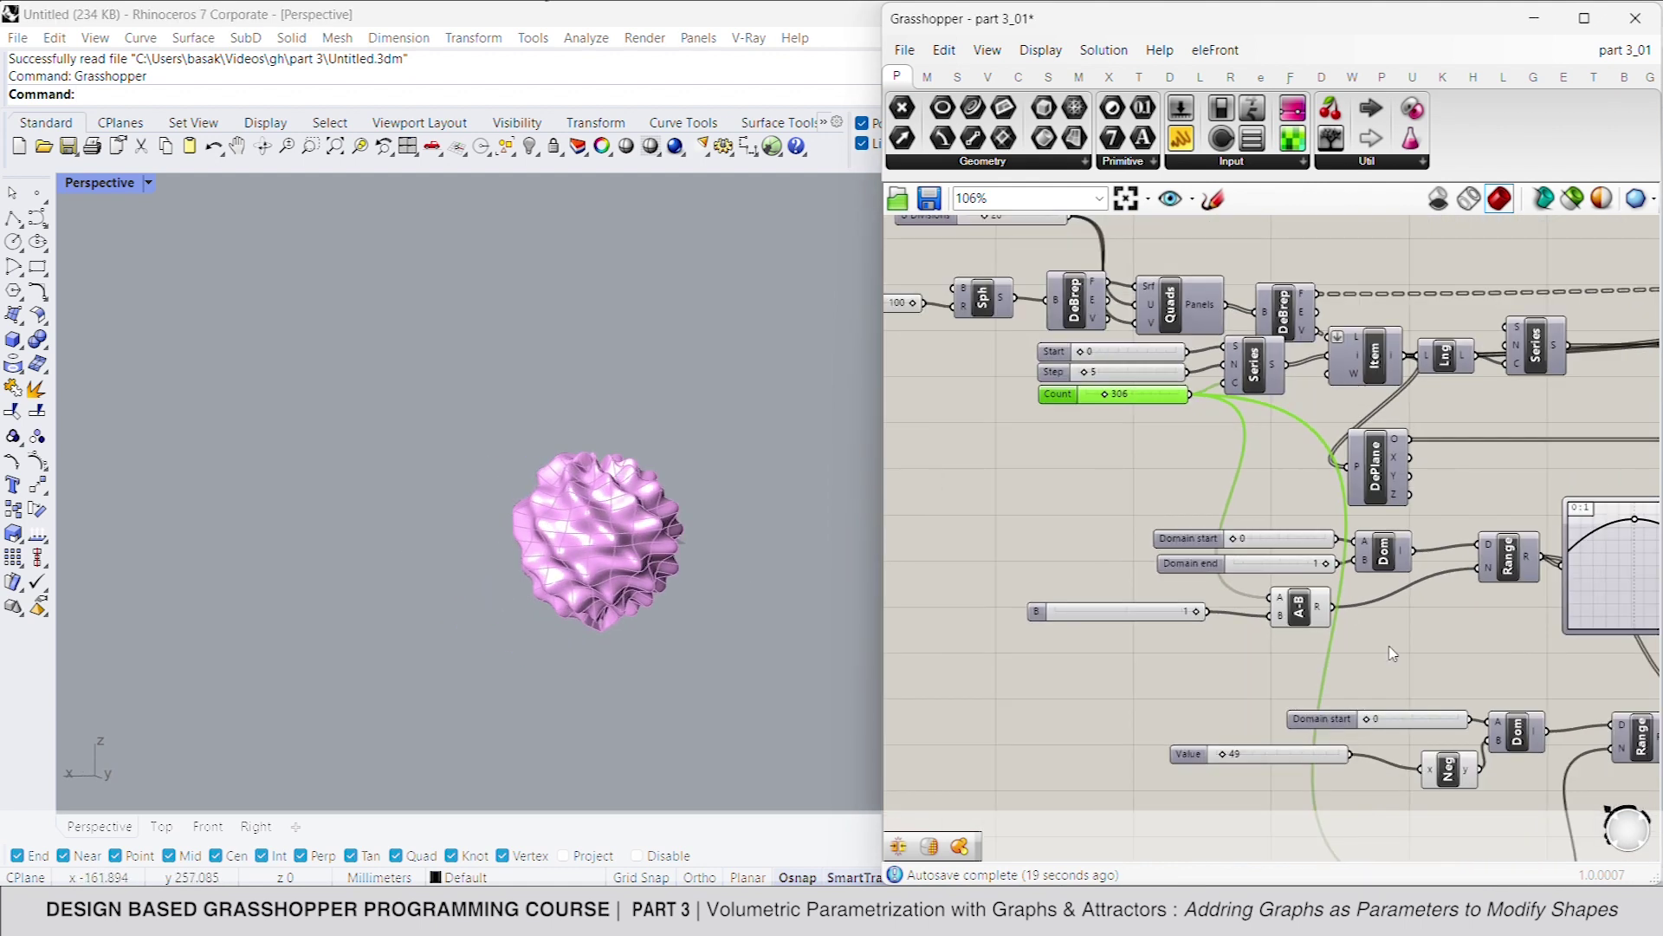
{"action": "mouse_move", "coordinate": [1352, 462]}
{"action": "left_mouse_down"}
{"action": "mouse_move", "coordinate": [1337, 494]}
{"action": "mouse_move", "coordinate": [1349, 469]}
{"action": "left_mouse_up"}
{"action": "right_click_drag", "start_coordinate": [1186, 625], "coordinate": [1234, 628]}
{"action": "scroll", "coordinate": [1265, 585], "scroll_direction": "down", "scroll_amount": 1}
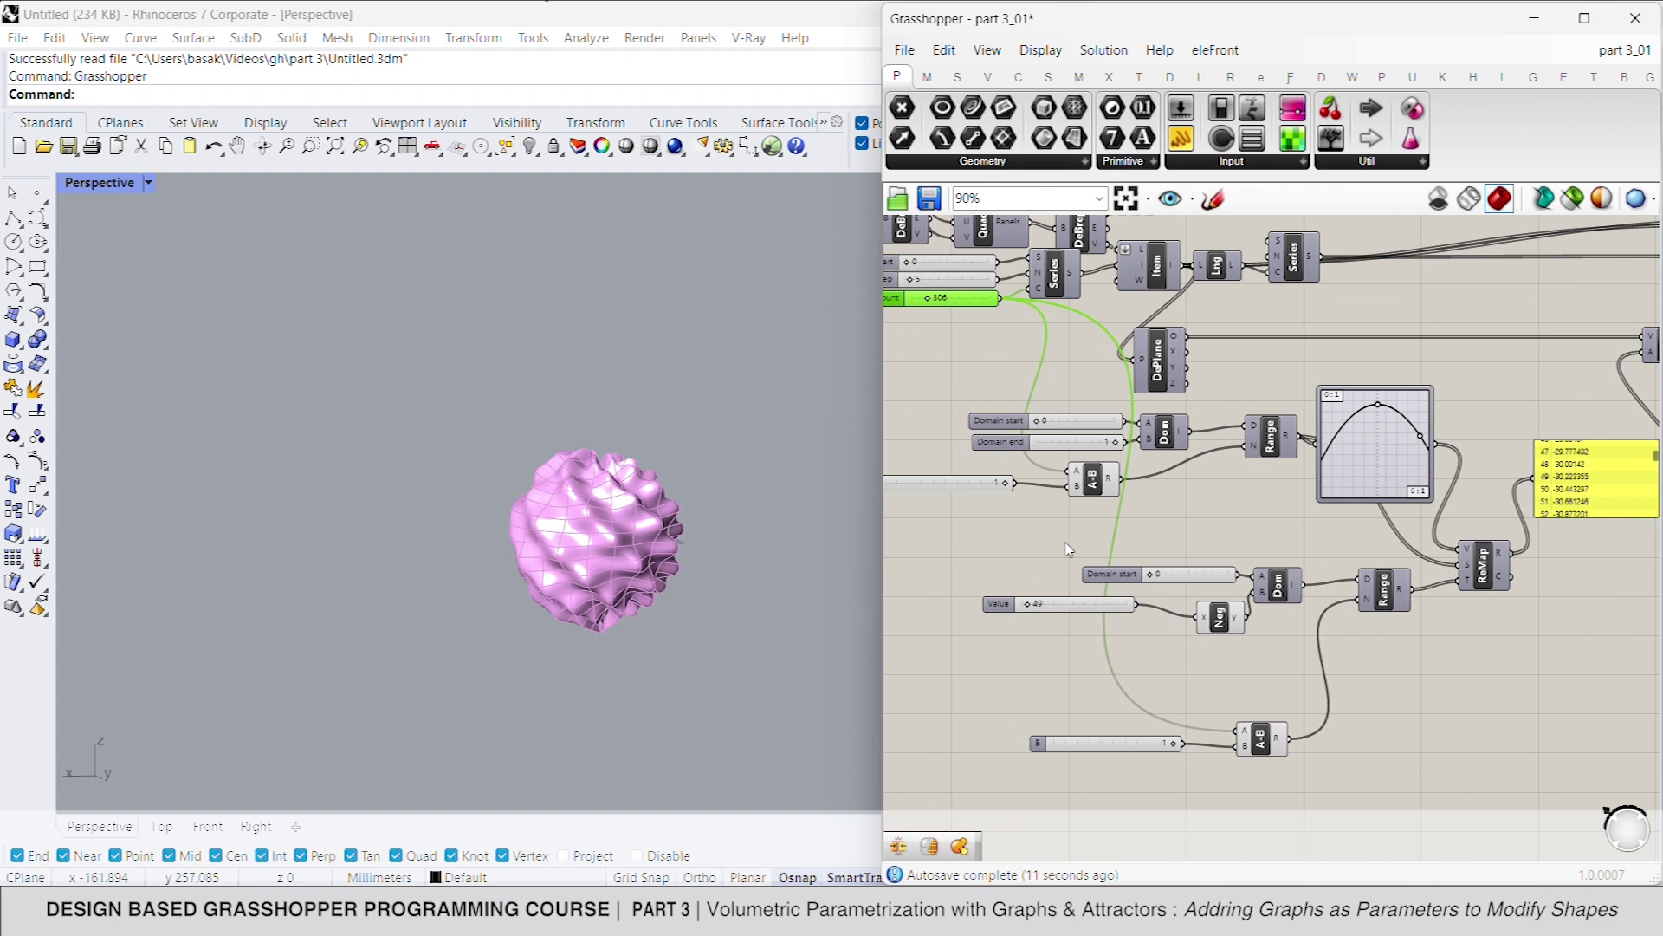
{"action": "right_click_drag", "start_coordinate": [1068, 549], "coordinate": [1137, 531]}
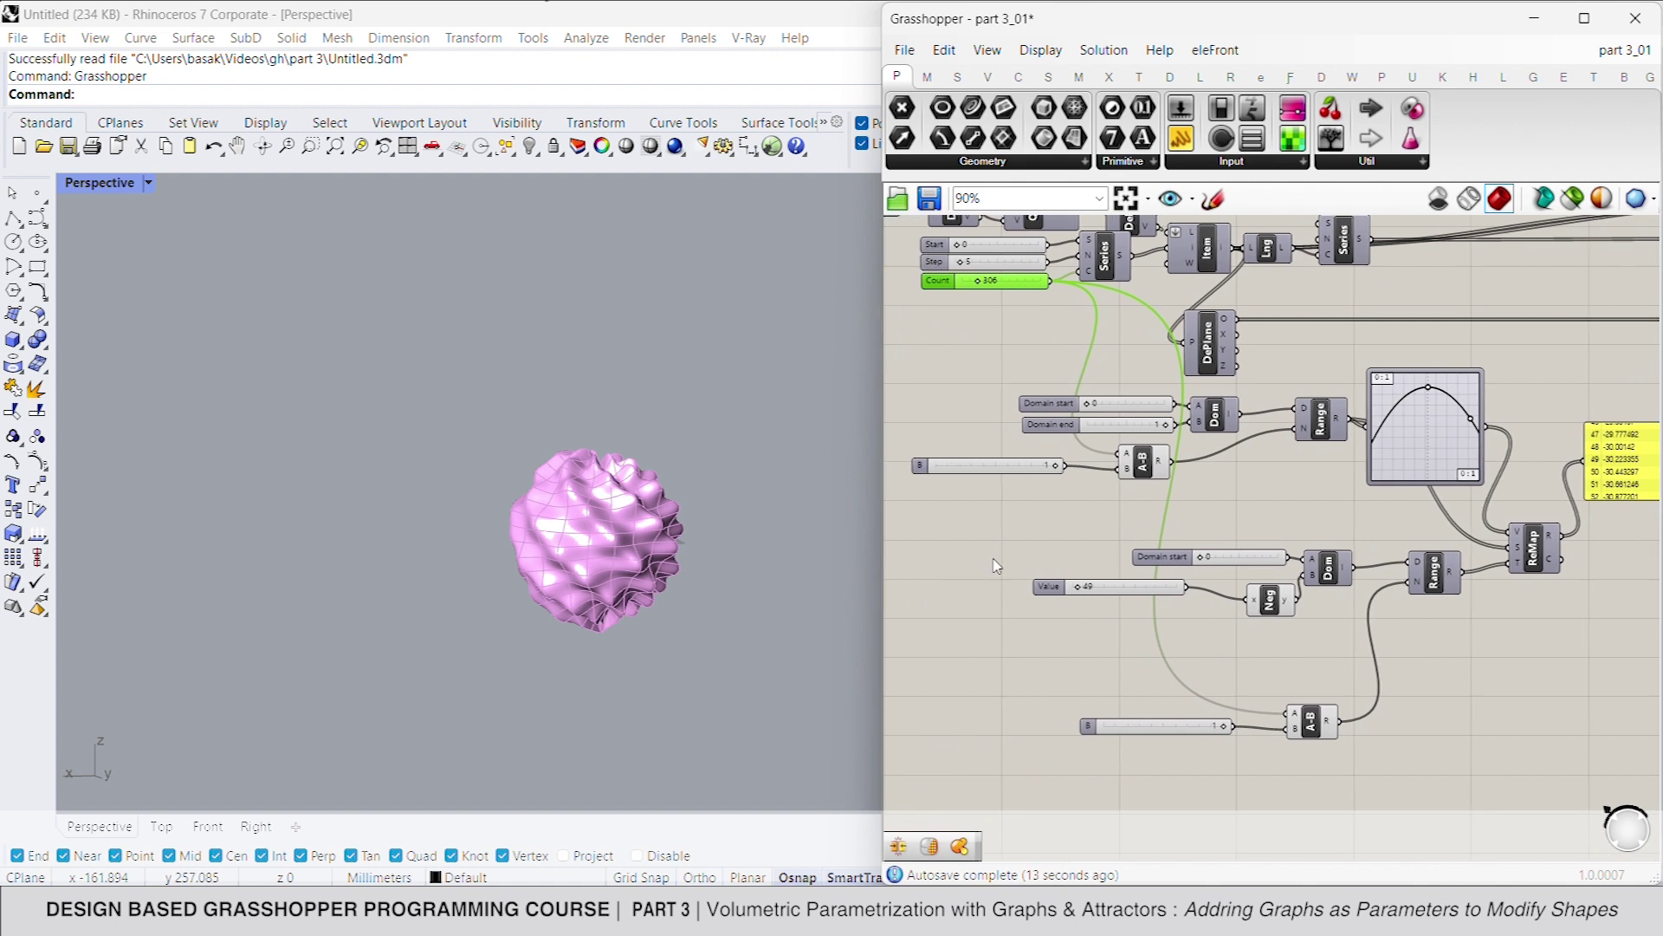